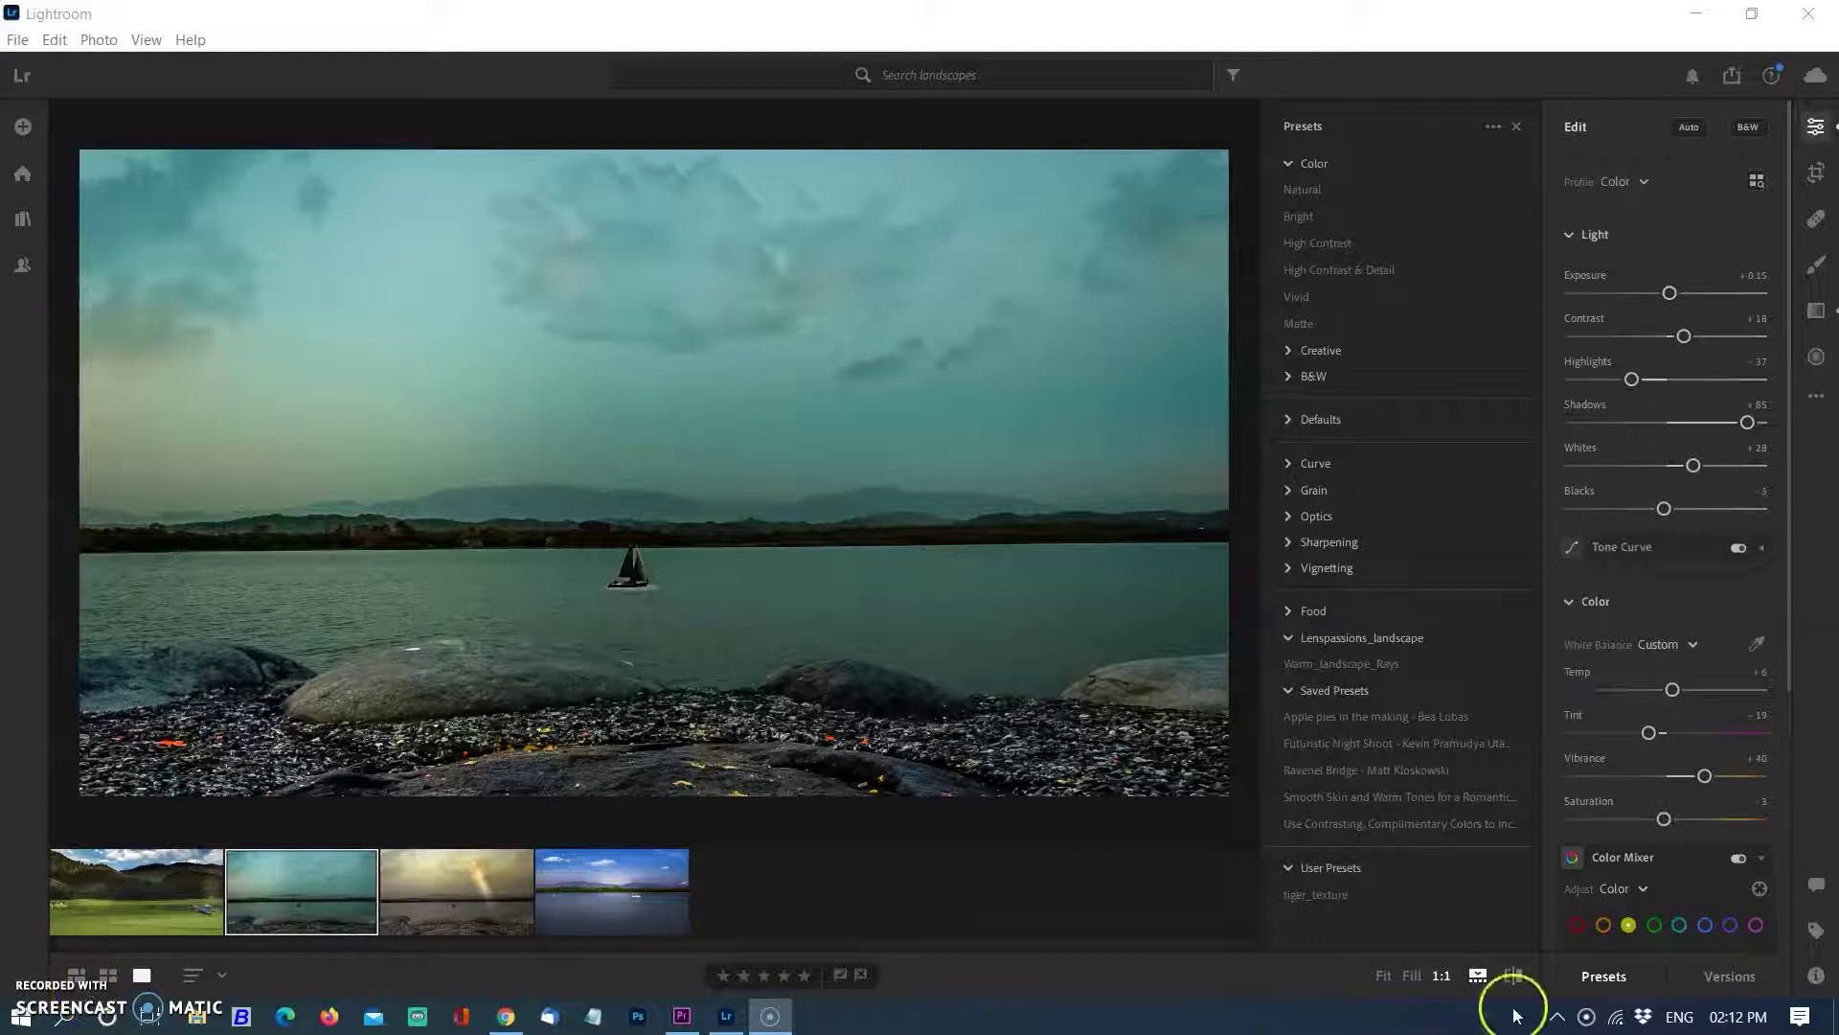
- Compare the original and preset-edited looks of the sailboat lake photo, including its sunbeam version
{"action": "left_click", "coordinate": [1514, 975]}
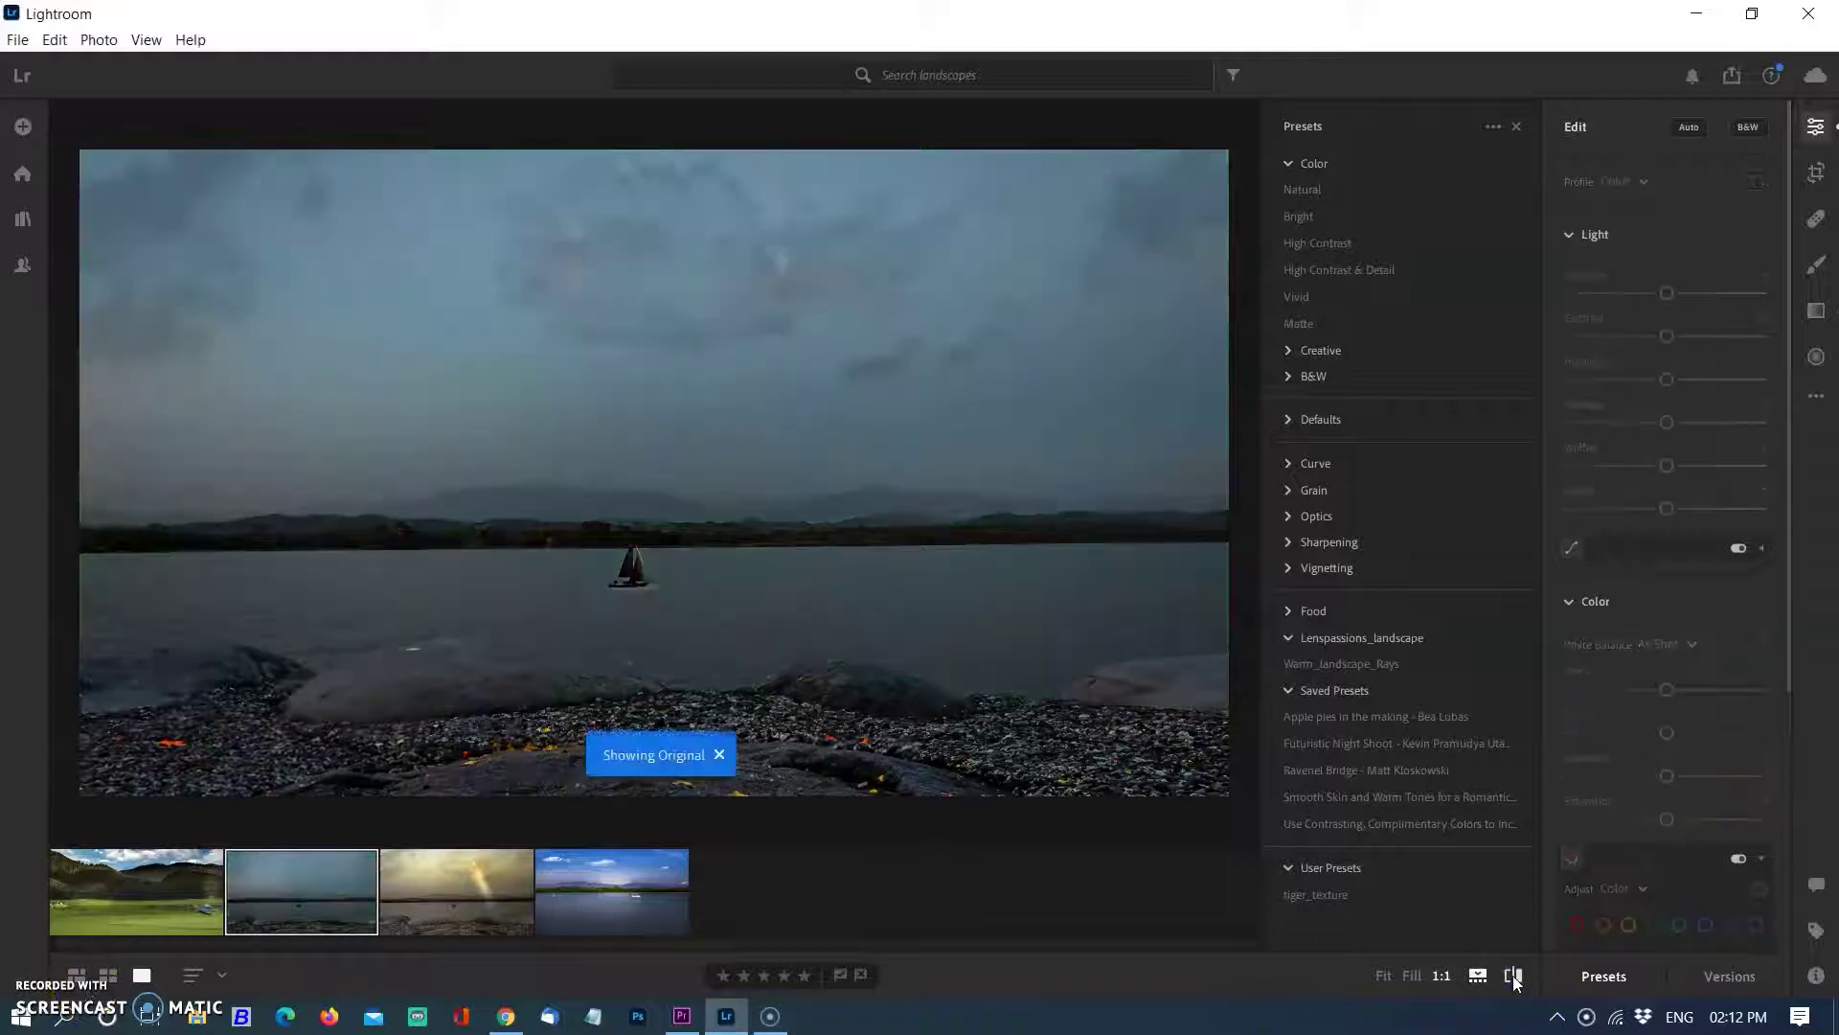
{"action": "left_click", "coordinate": [1513, 975]}
{"action": "left_click", "coordinate": [441, 894]}
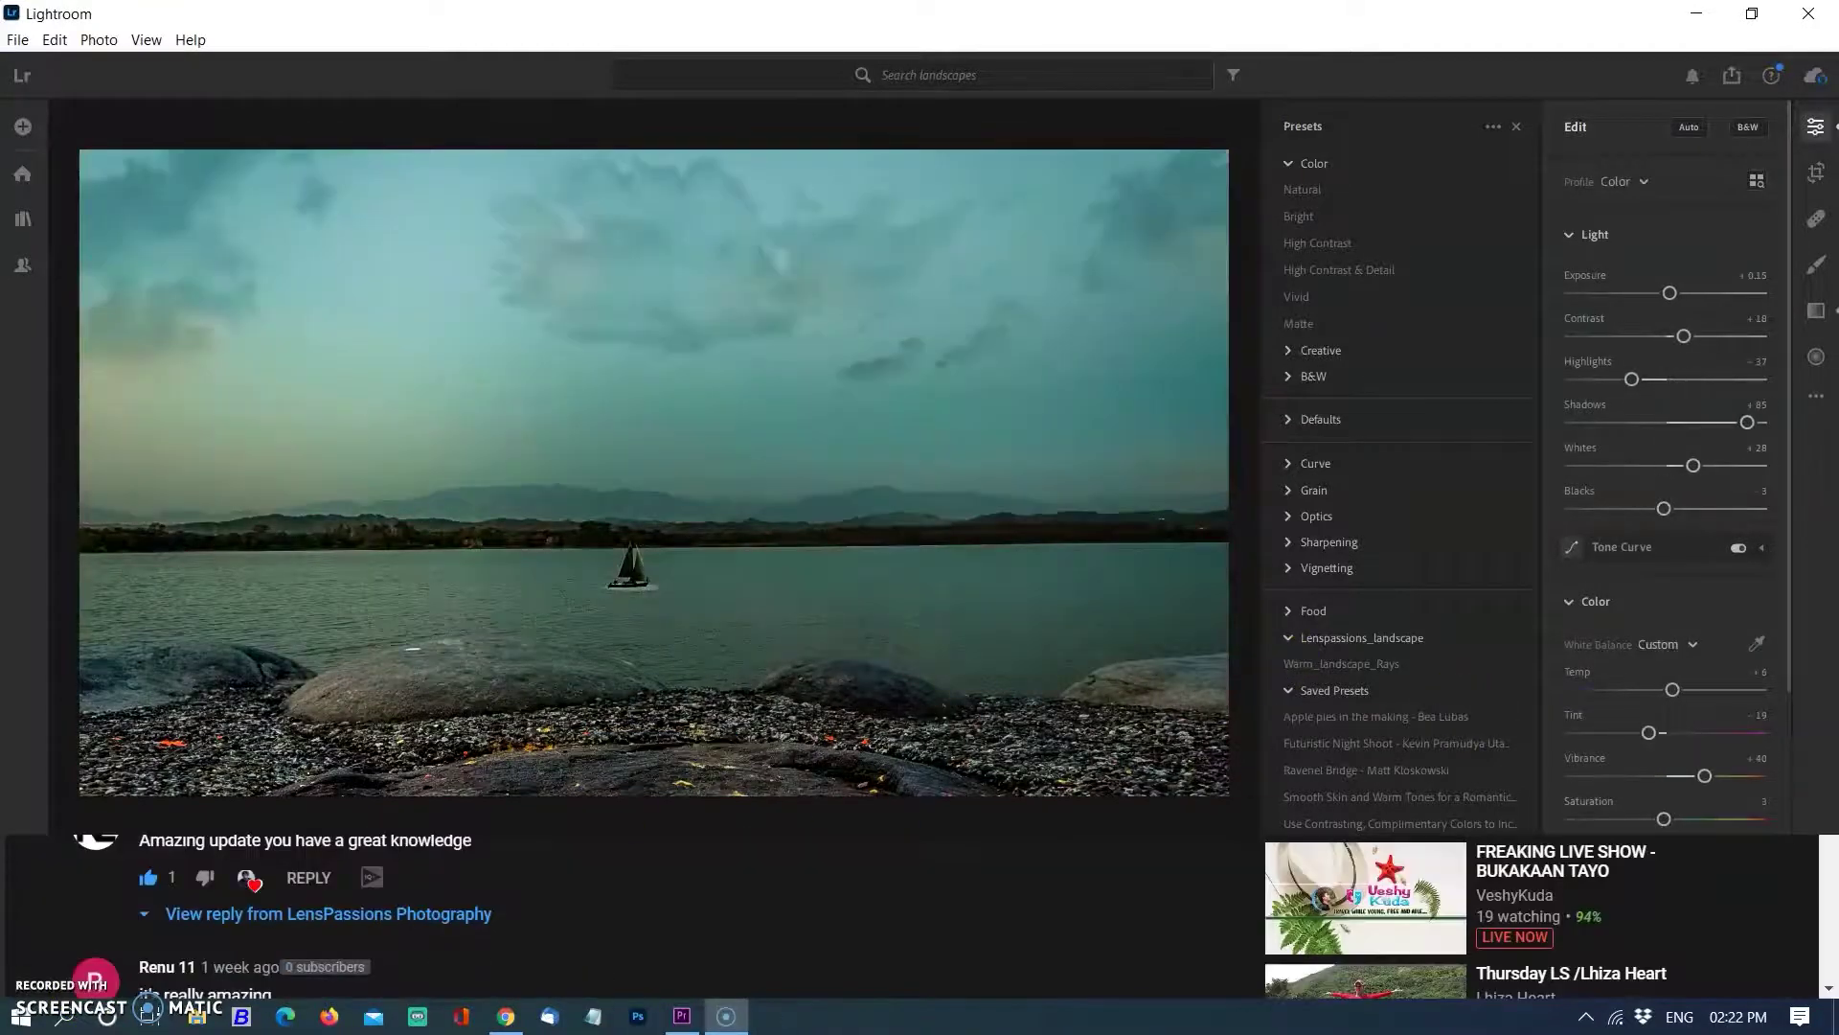
{"action": "scroll", "coordinate": [1377, 643], "scroll_direction": "down", "scroll_amount": 4}
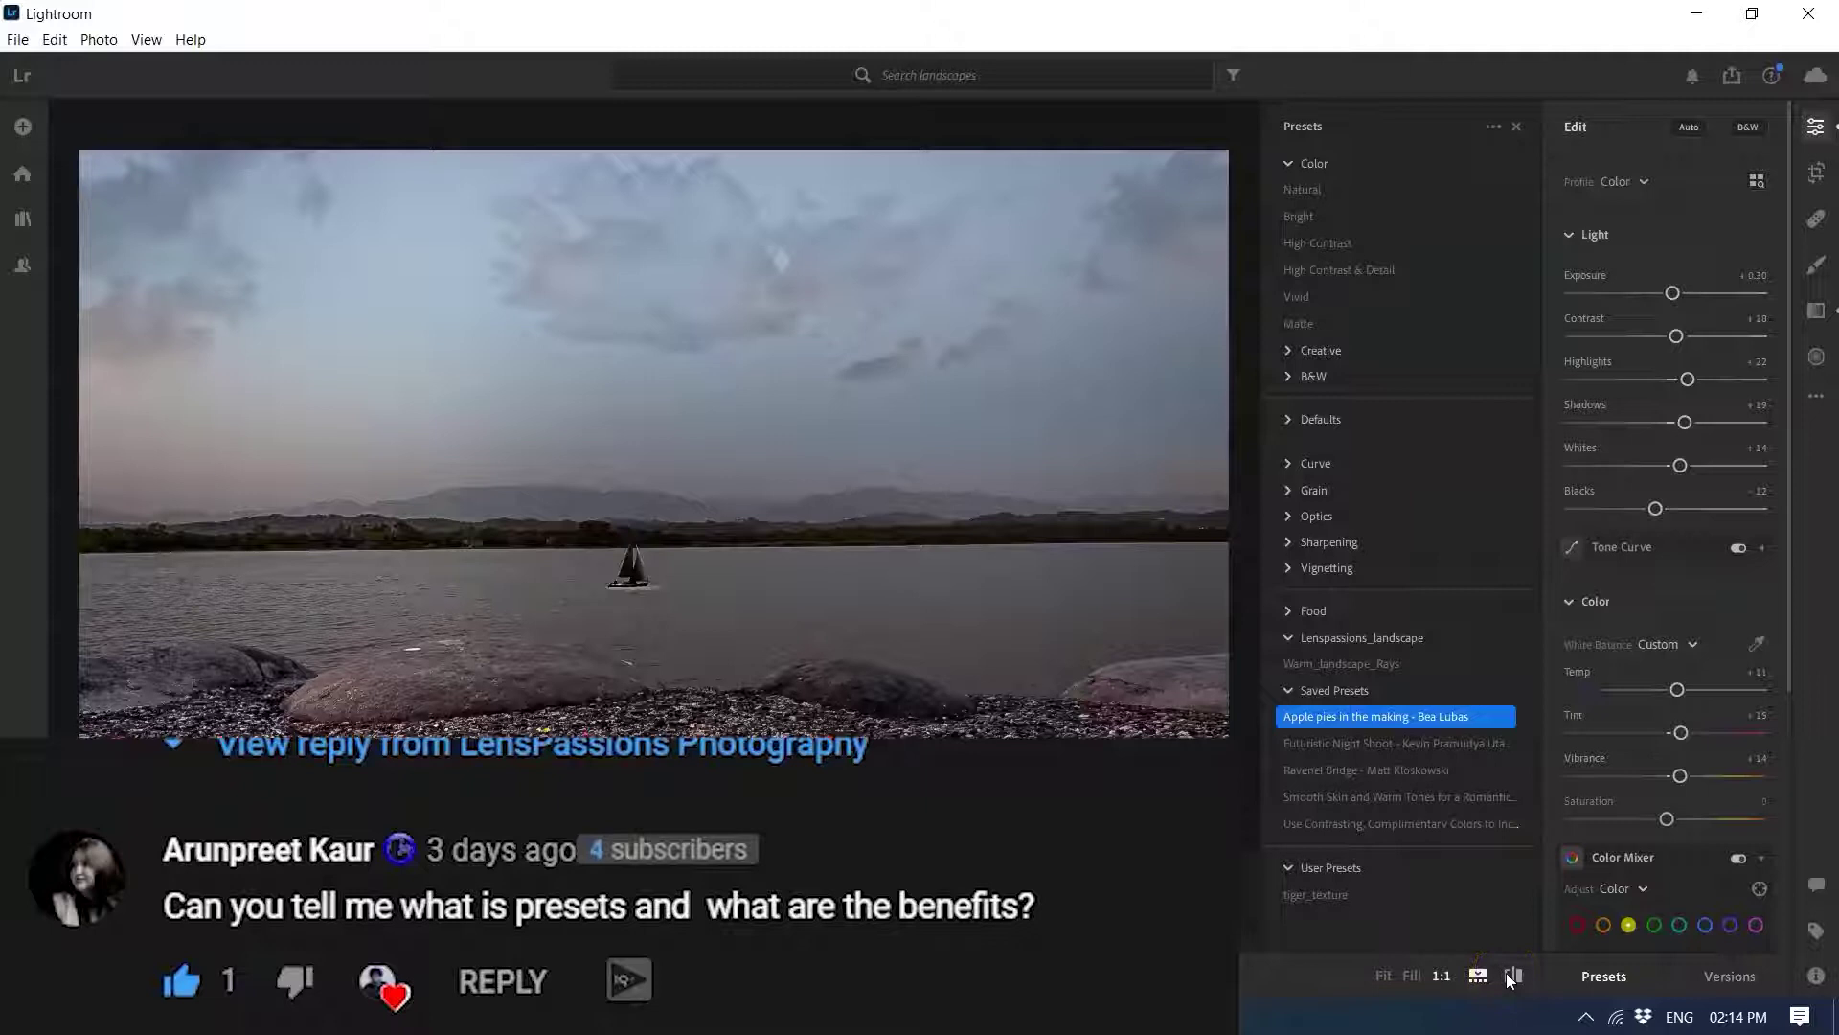
{"action": "left_click", "coordinate": [1513, 976]}
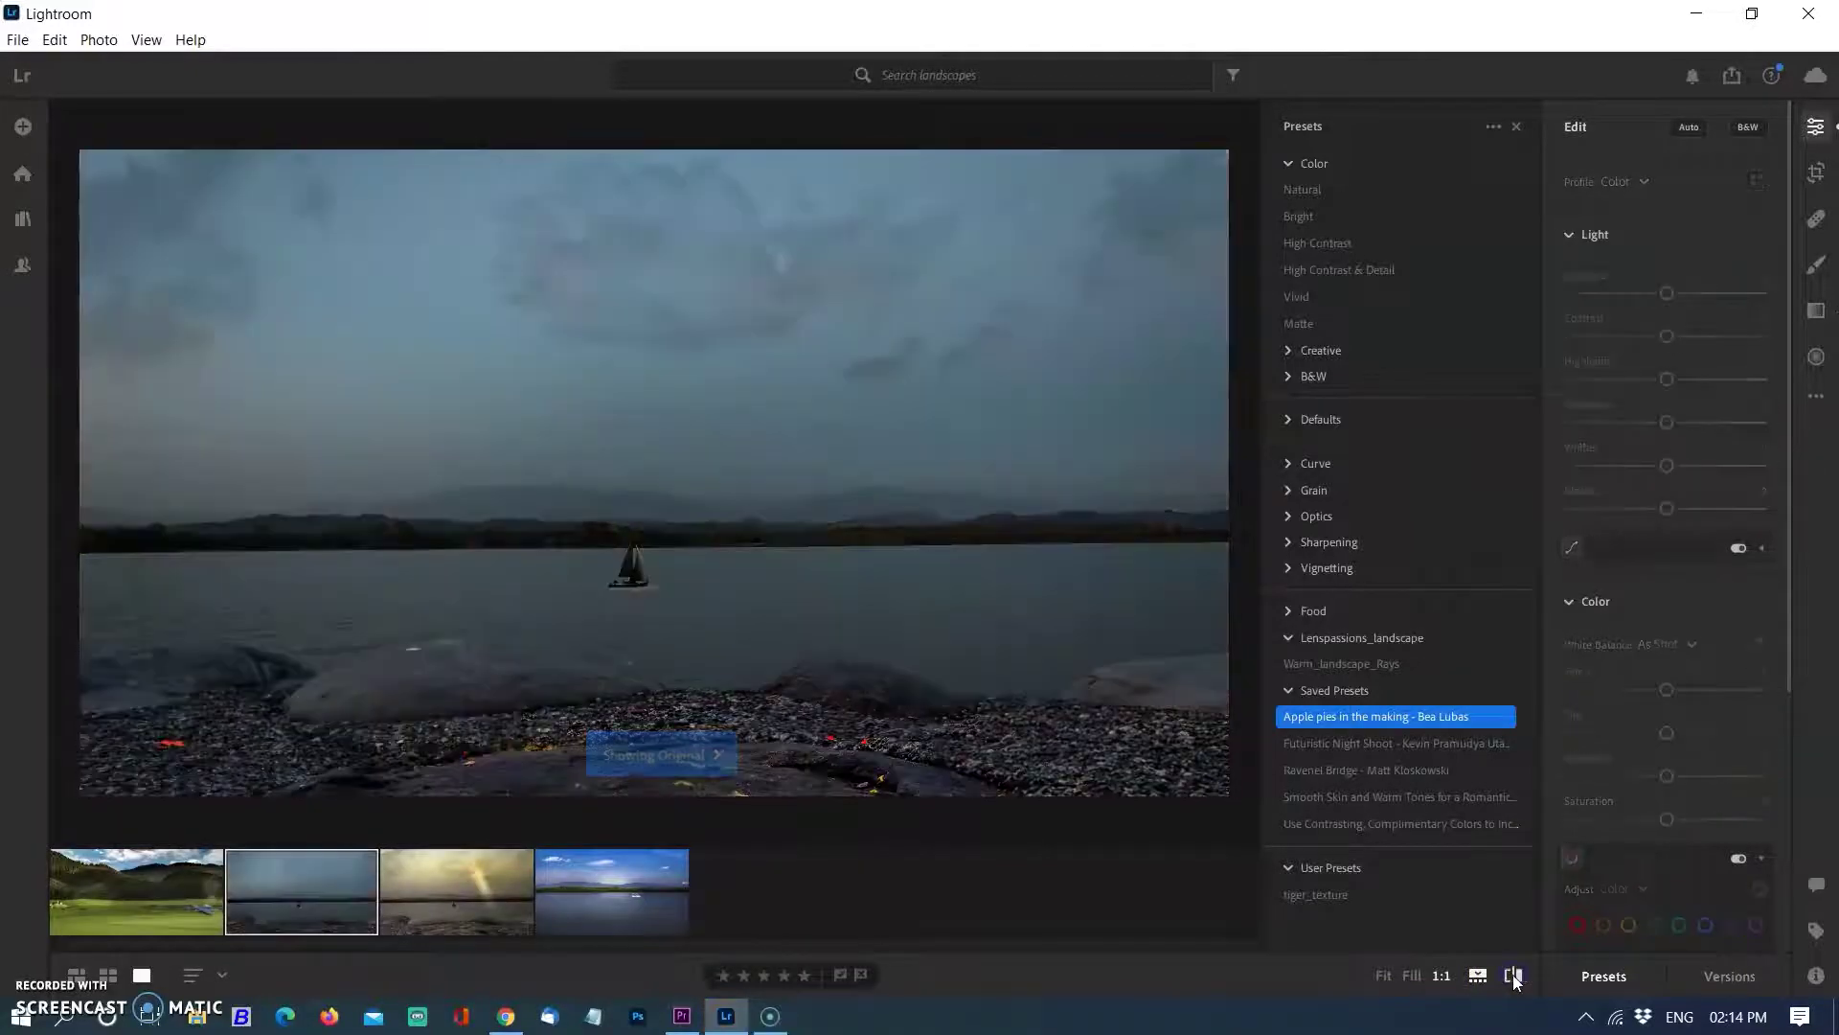
{"action": "left_click", "coordinate": [1513, 976]}
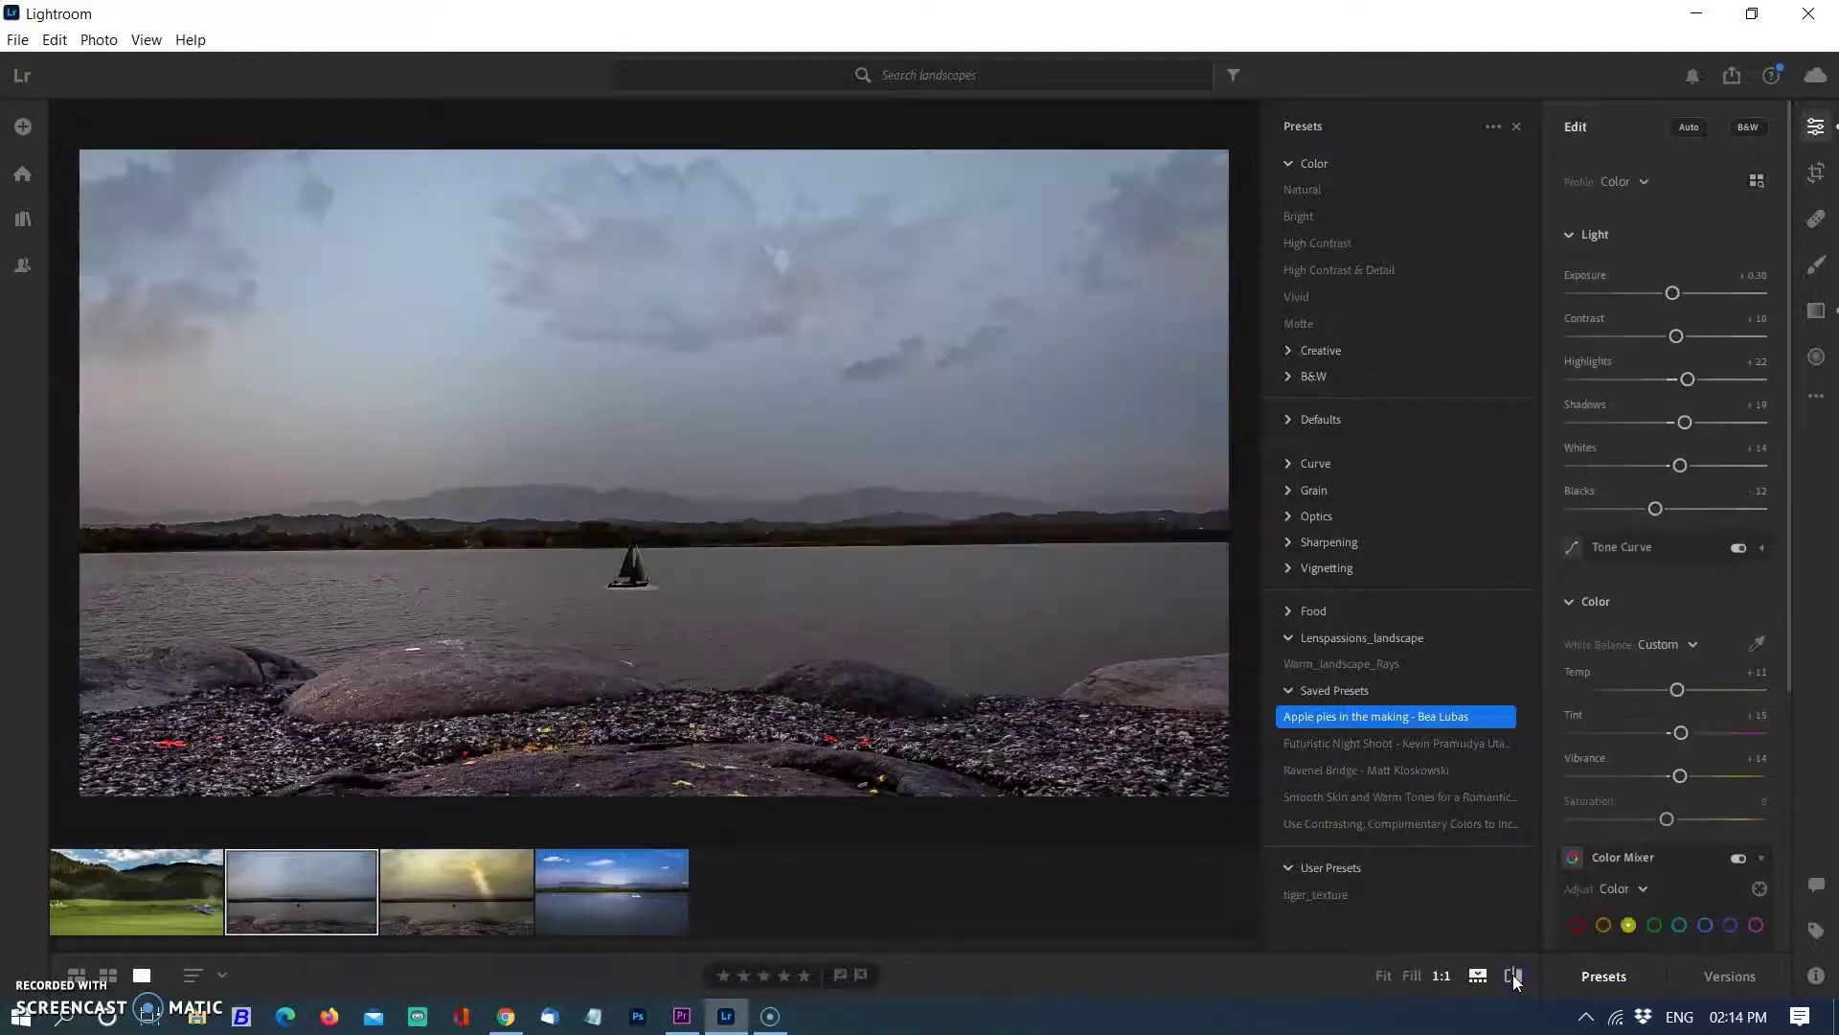
{"action": "left_click", "coordinate": [1514, 977]}
{"action": "left_click", "coordinate": [1513, 976]}
{"action": "left_click", "coordinate": [496, 886]}
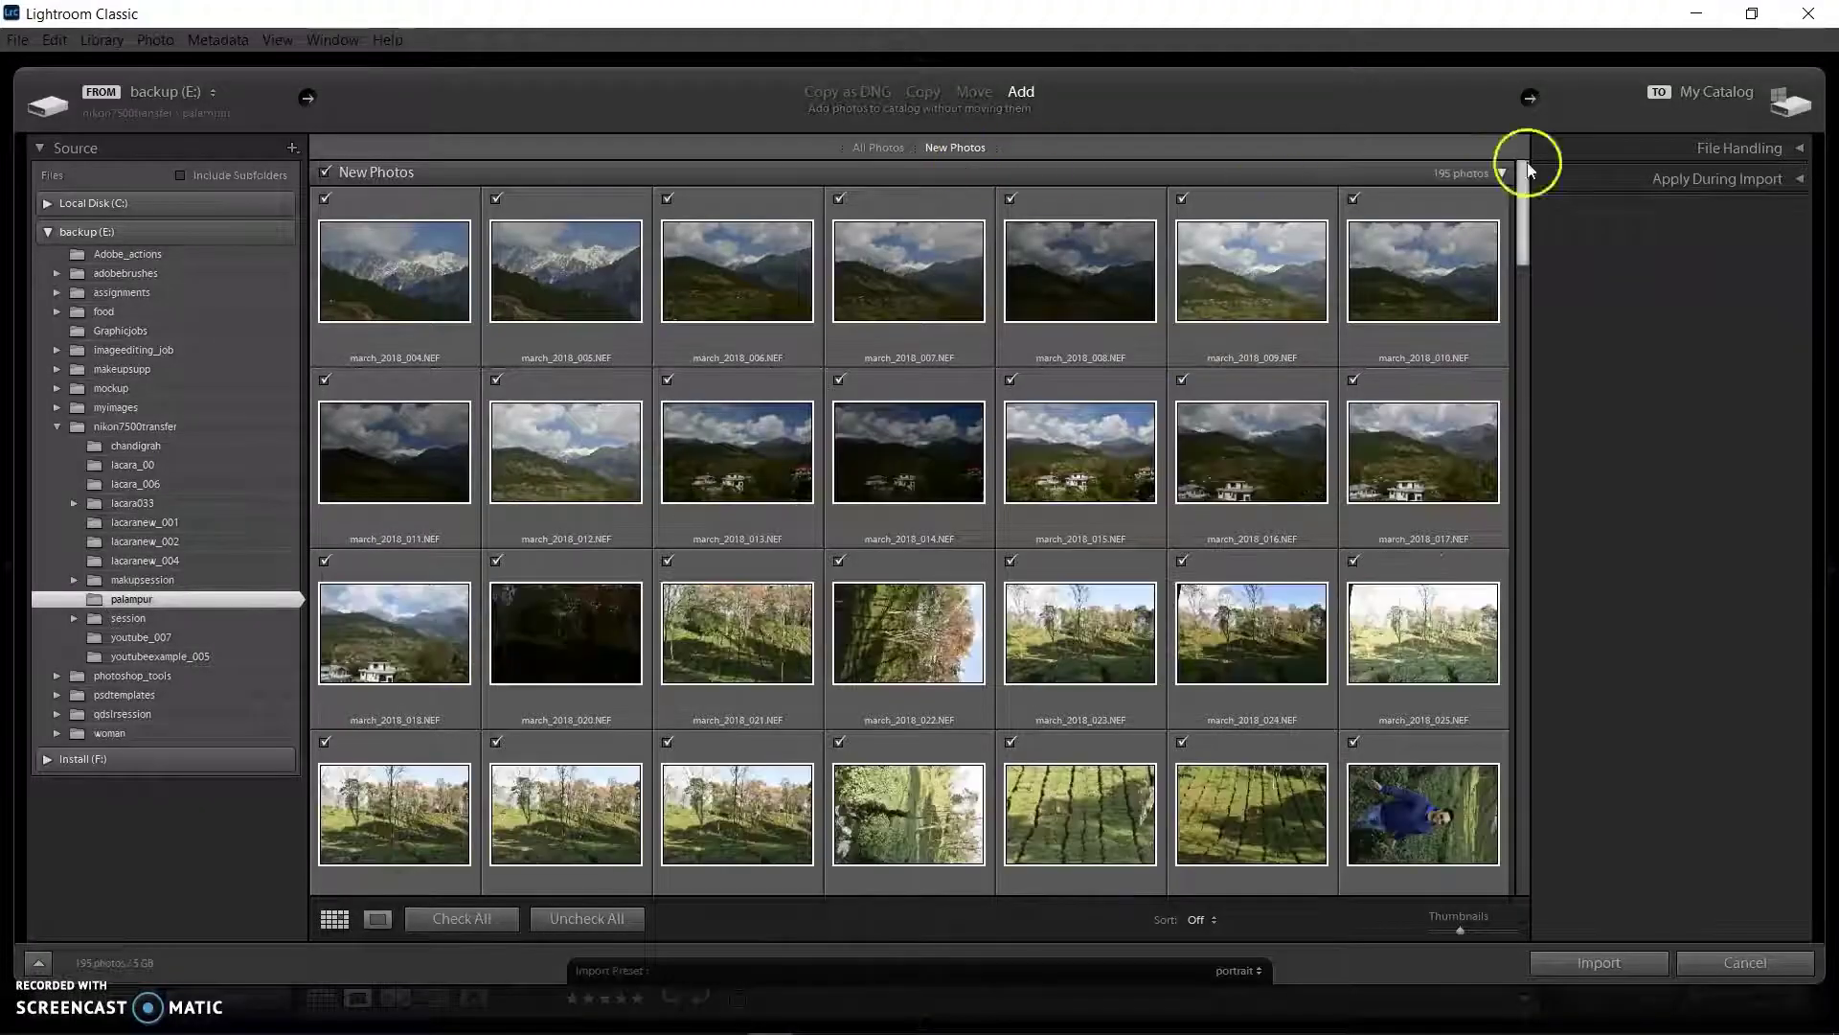
- Import only march_2018_004.NEF from the palampur folder and open it in the Develop module
{"action": "left_click", "coordinate": [325, 172]}
{"action": "left_click", "coordinate": [390, 267]}
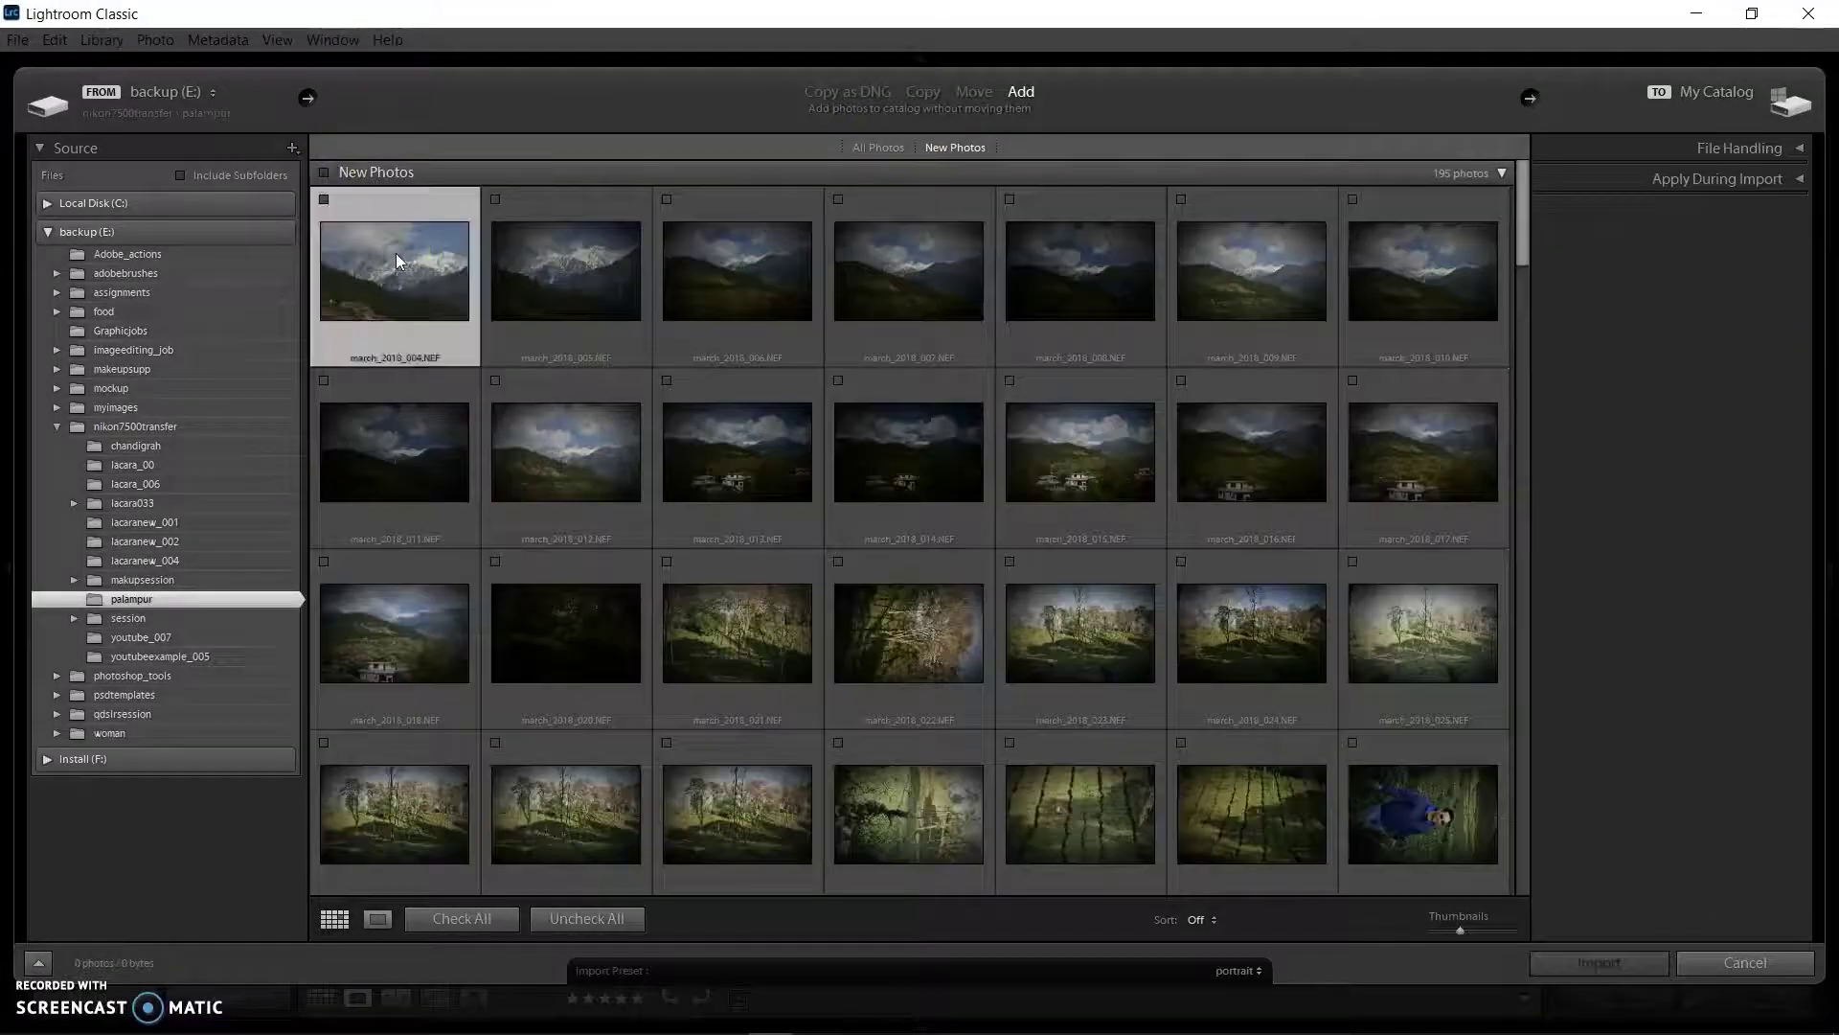
{"action": "left_click", "coordinate": [323, 200]}
{"action": "left_click", "coordinate": [1607, 961]}
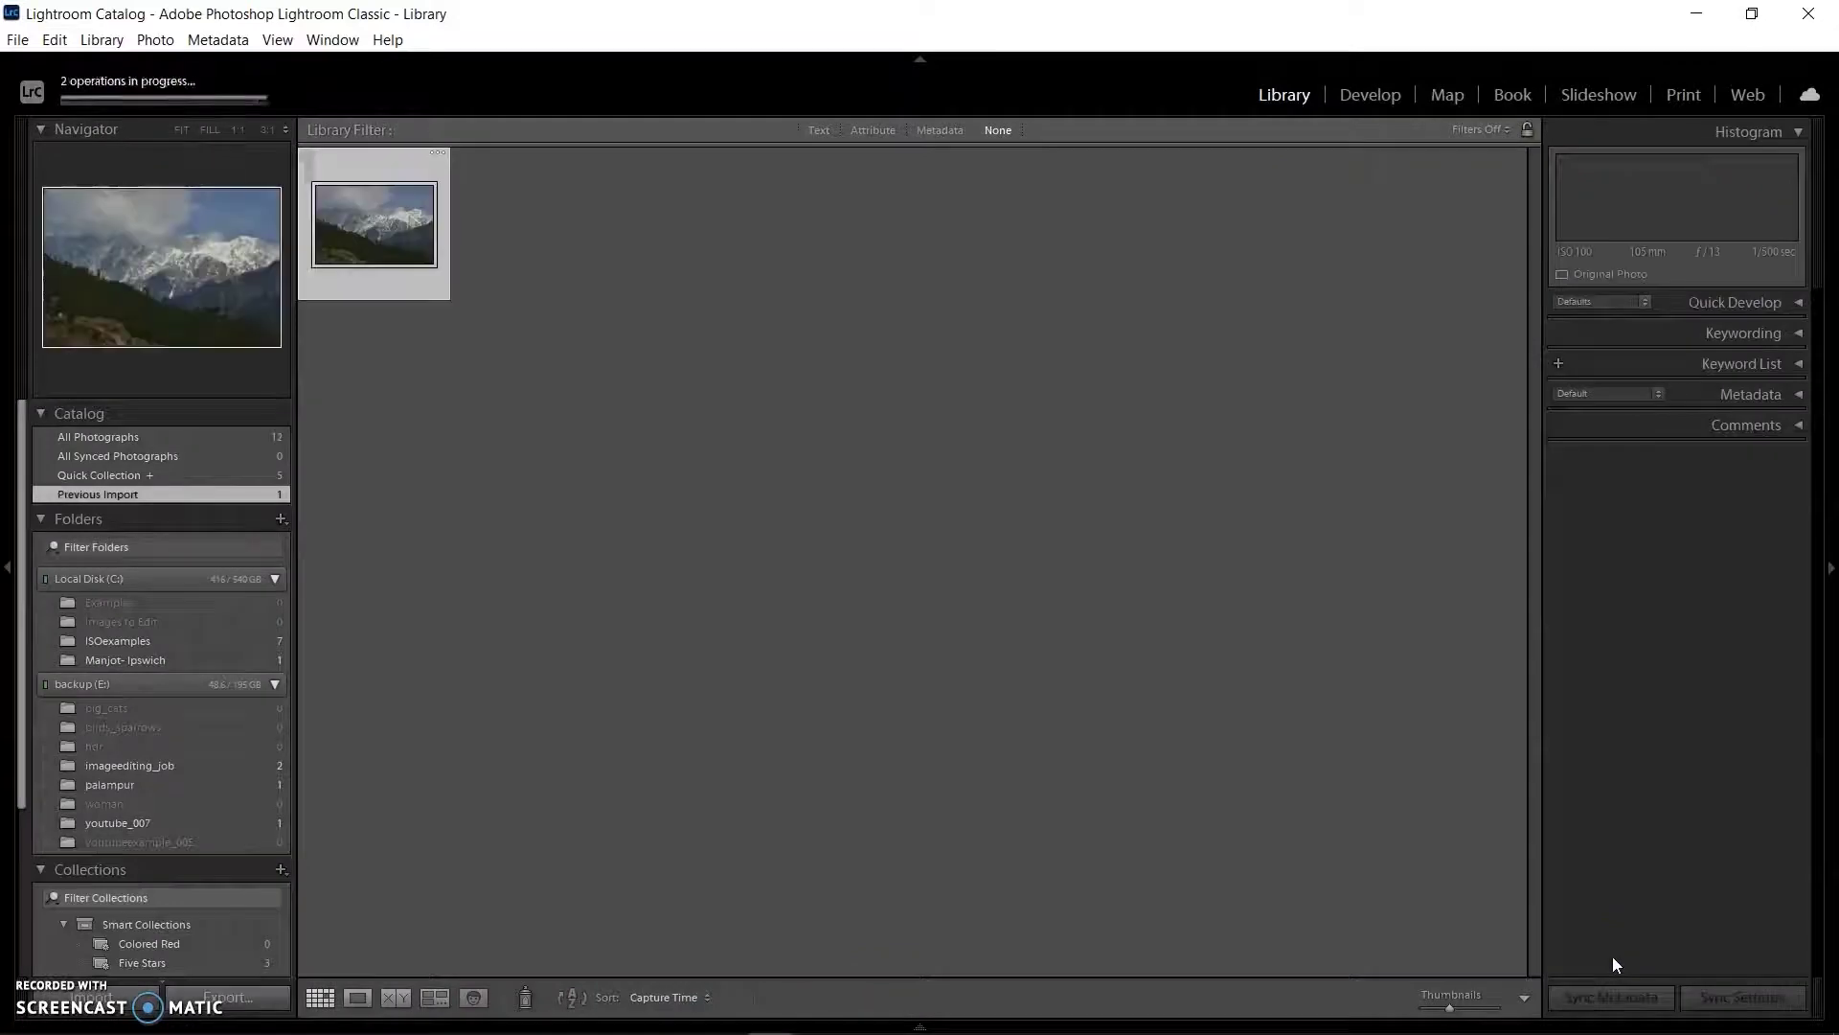
{"action": "left_click", "coordinate": [1370, 95]}
{"action": "key", "text": "d"}
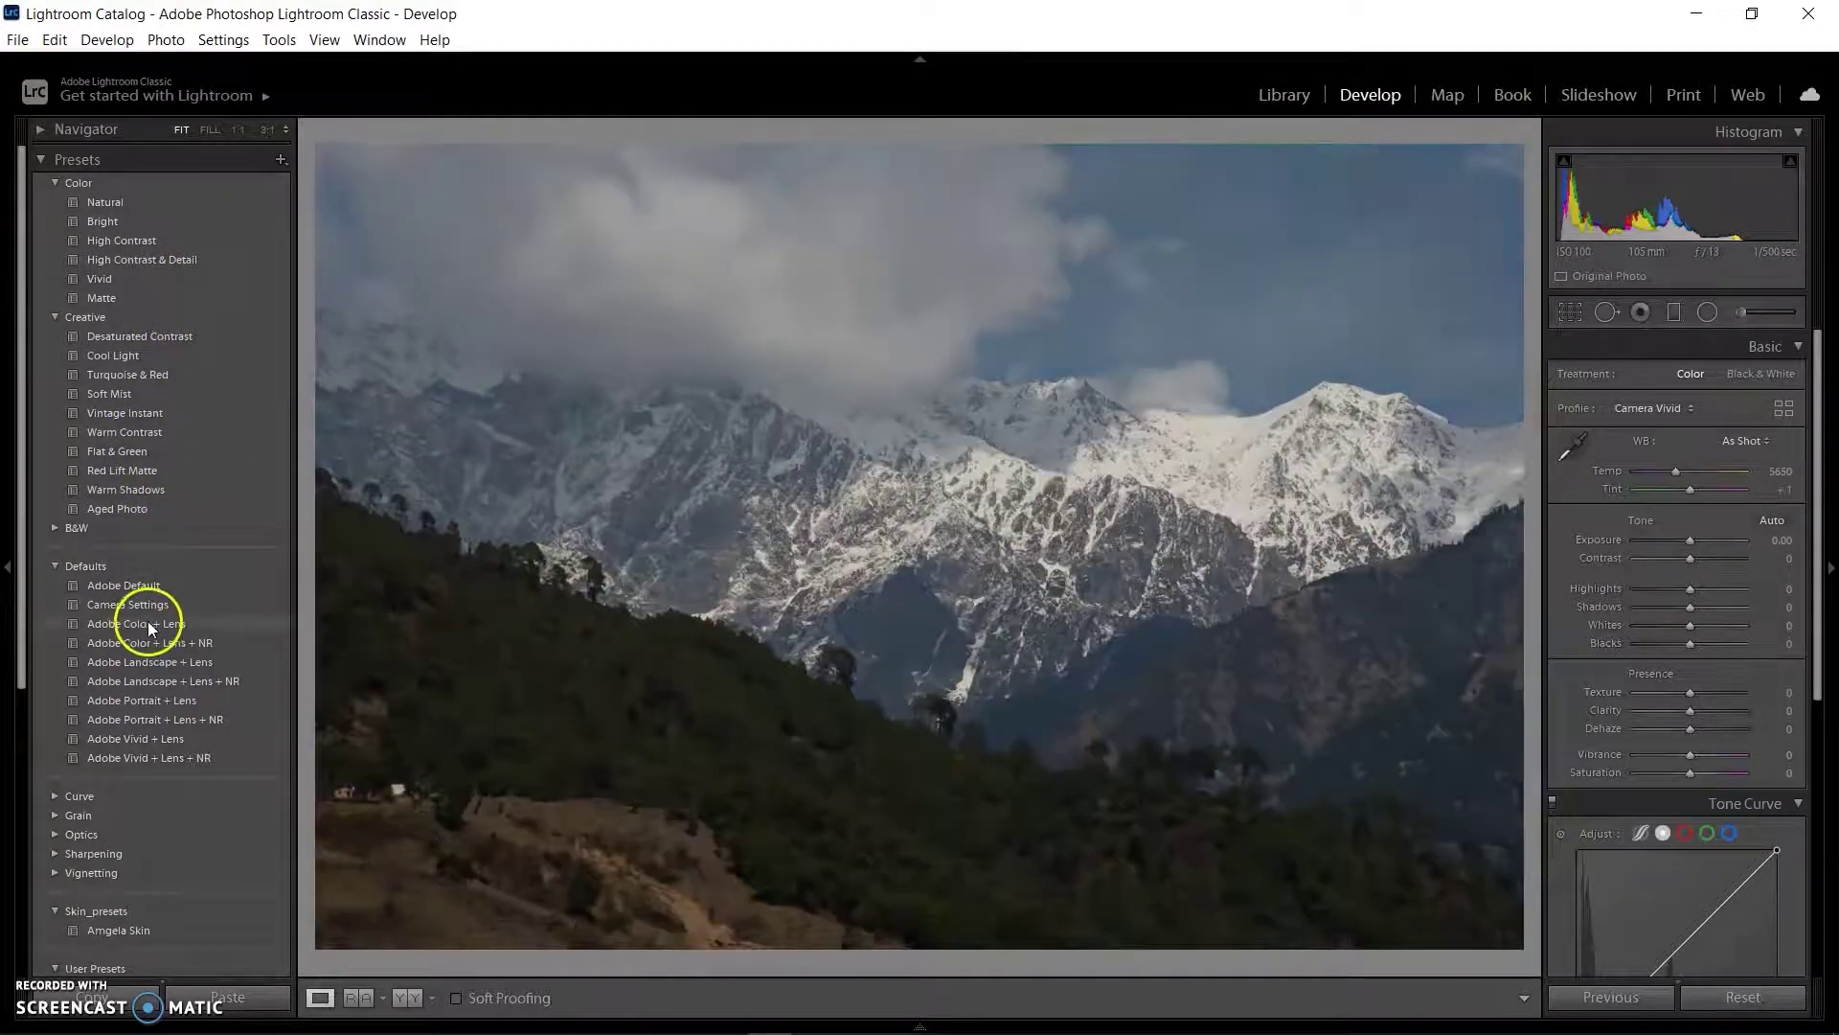
- Turn on Remove Chromatic Aberration and Enable Profile Corrections in the mountain photo's lens corrections
{"action": "left_click", "coordinate": [148, 623]}
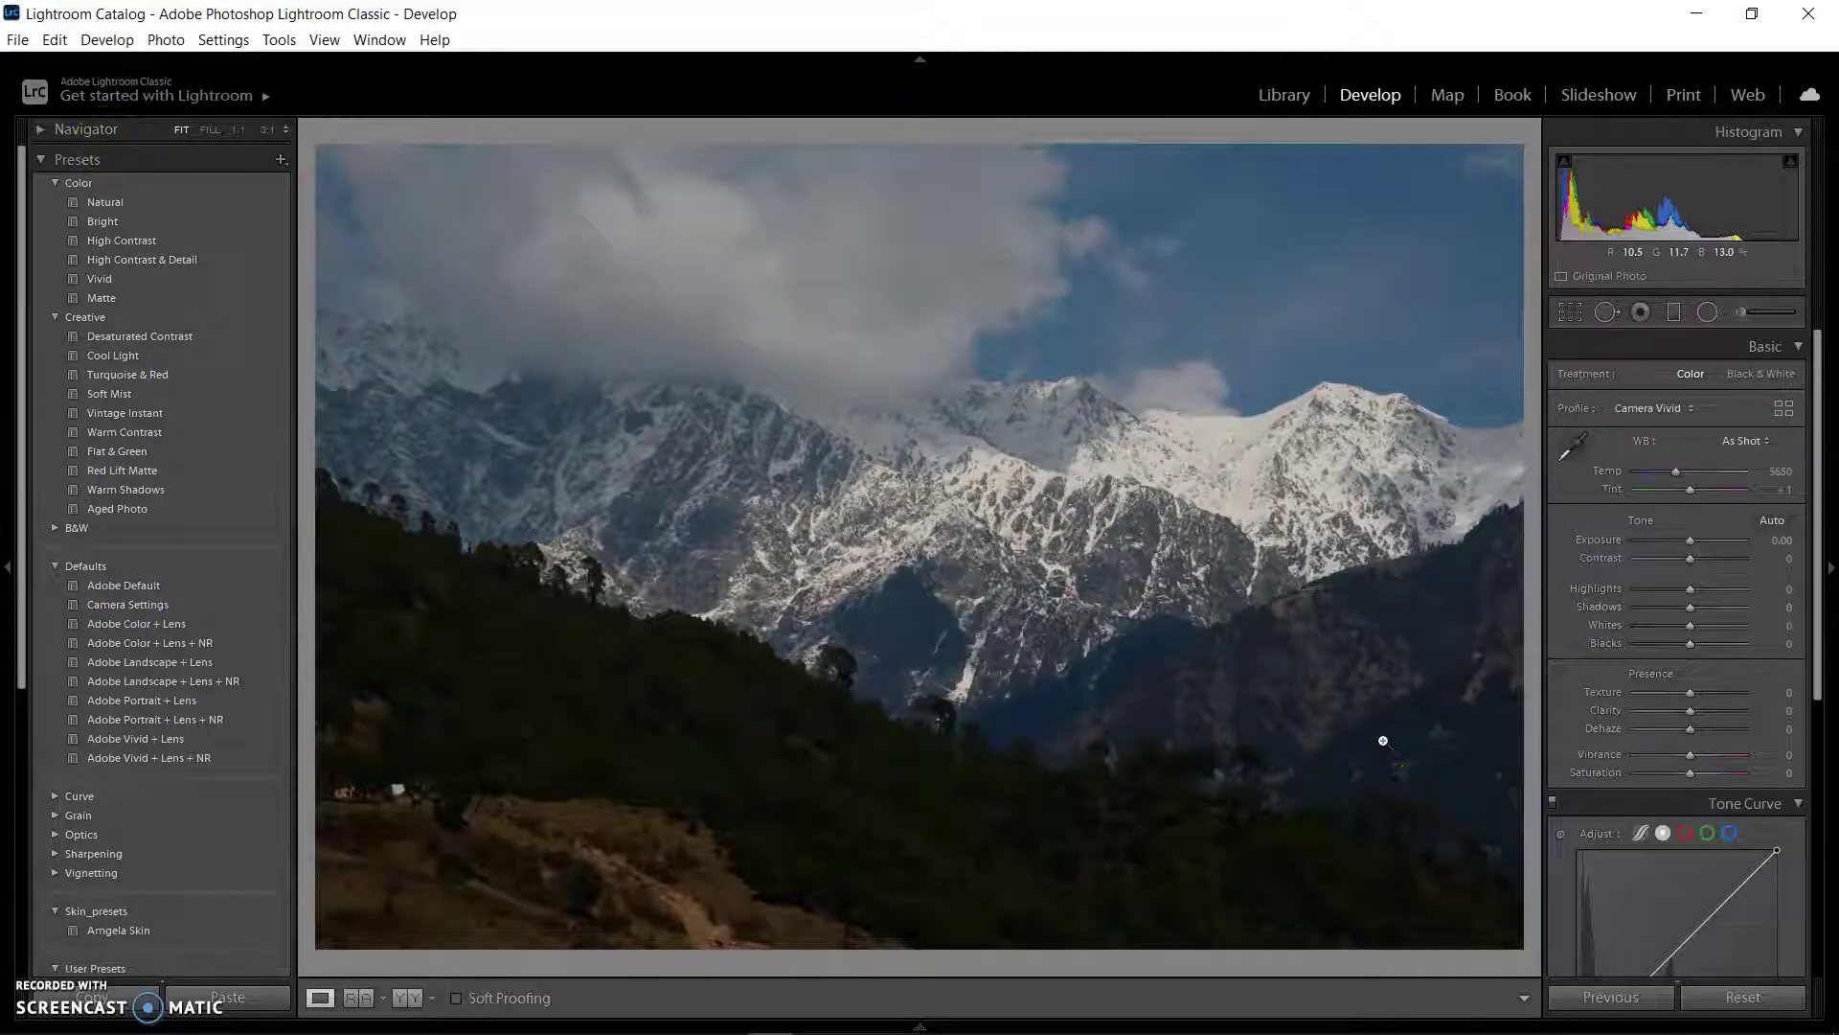
{"action": "left_click", "coordinate": [1799, 347]}
{"action": "left_click", "coordinate": [1799, 347]}
{"action": "left_click", "coordinate": [1799, 347]}
{"action": "left_click", "coordinate": [1798, 377]}
{"action": "left_click", "coordinate": [1796, 405]}
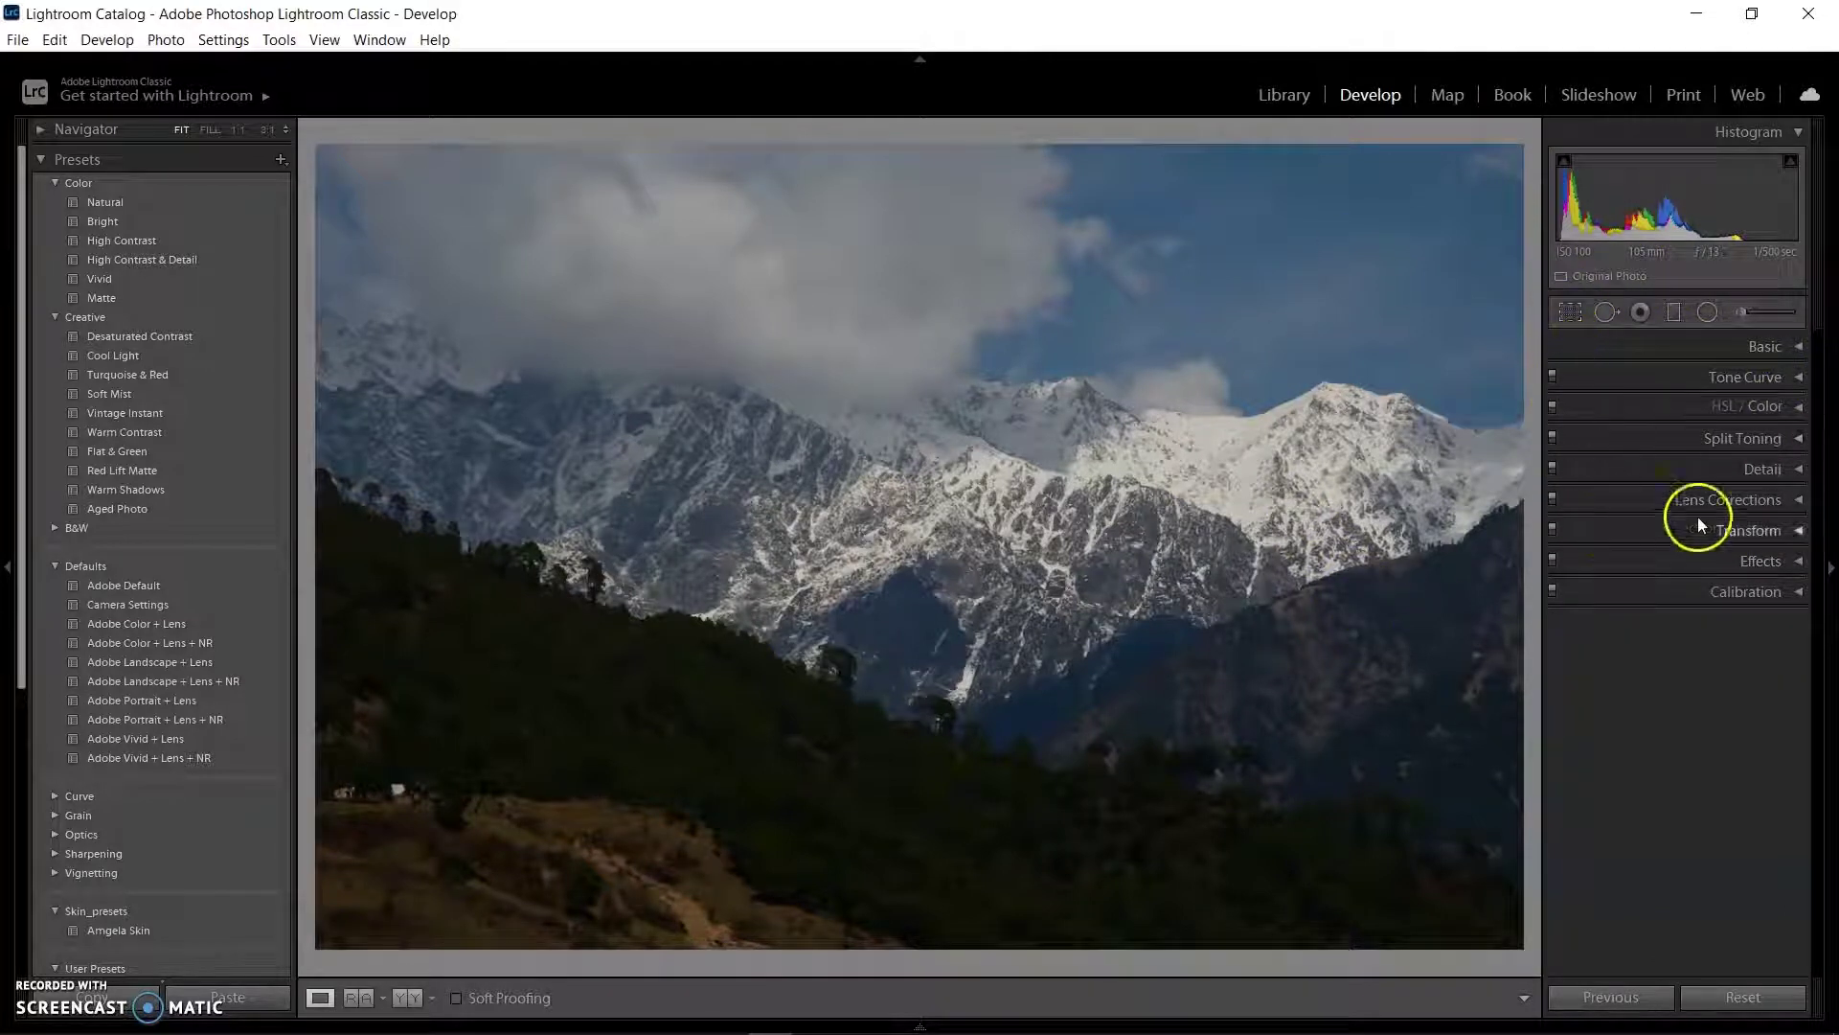
{"action": "left_click", "coordinate": [1799, 500]}
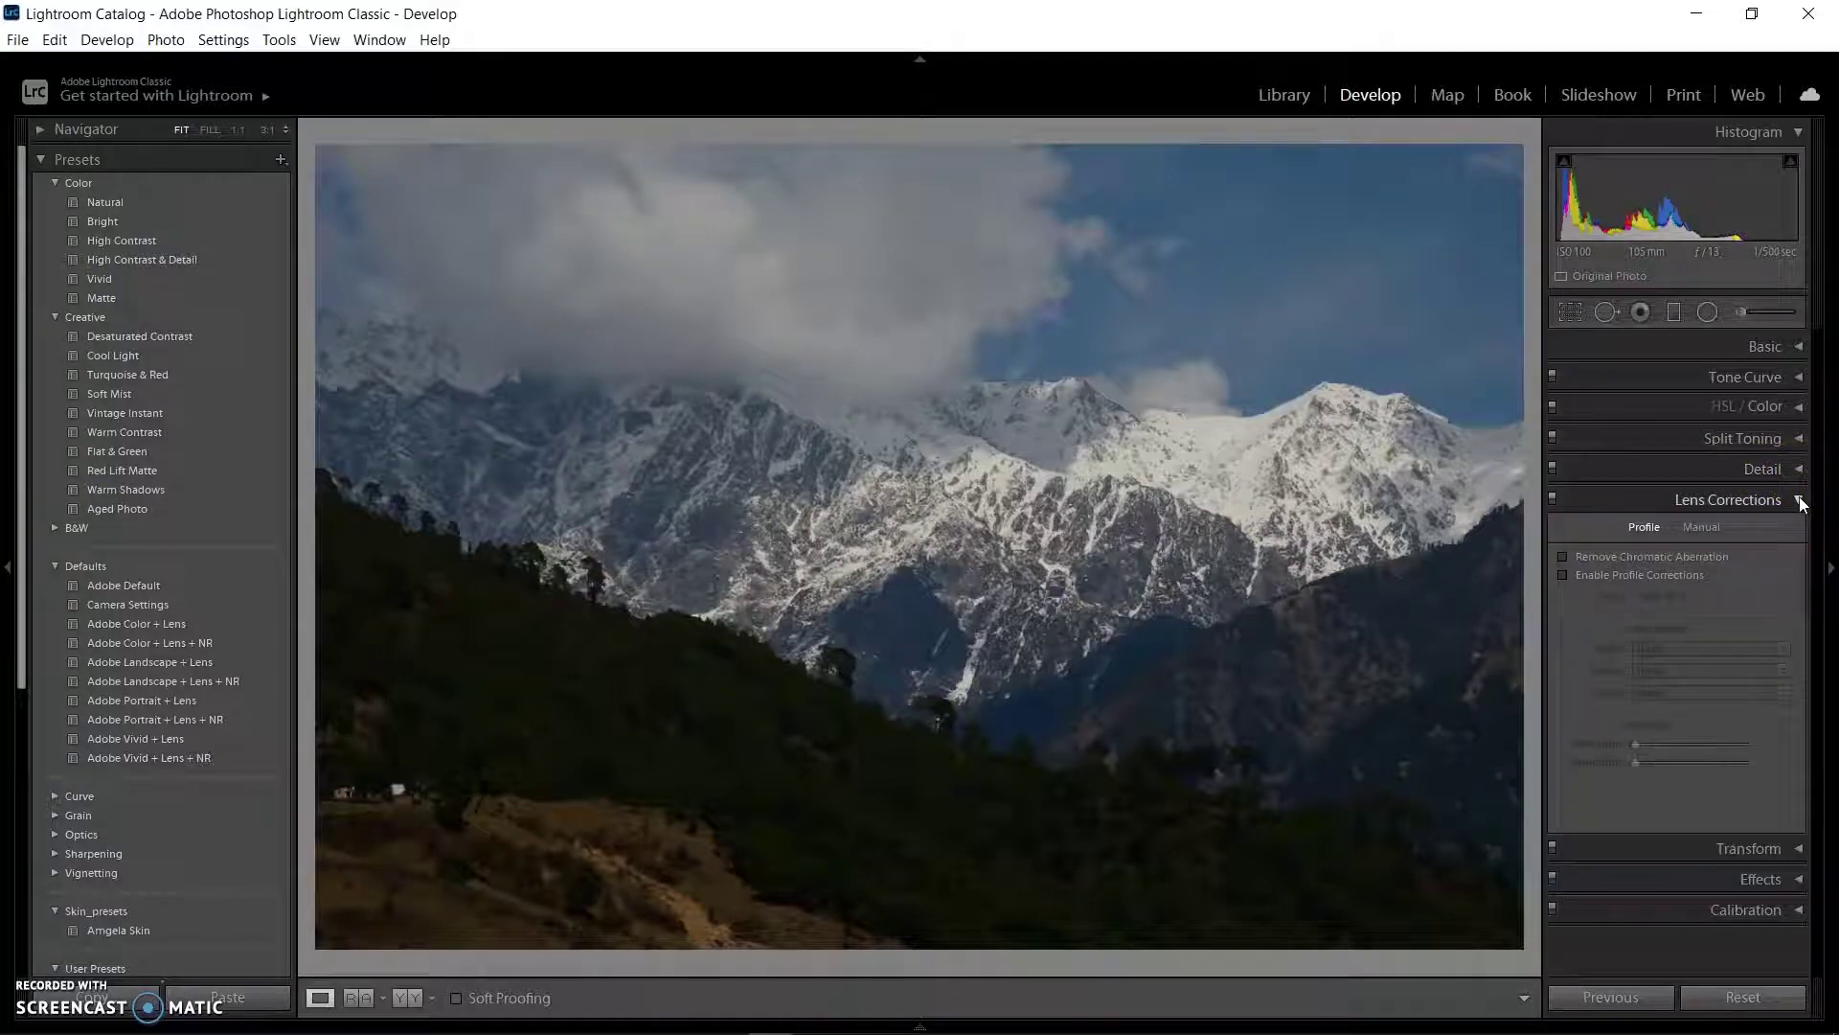
{"action": "left_click", "coordinate": [1566, 554]}
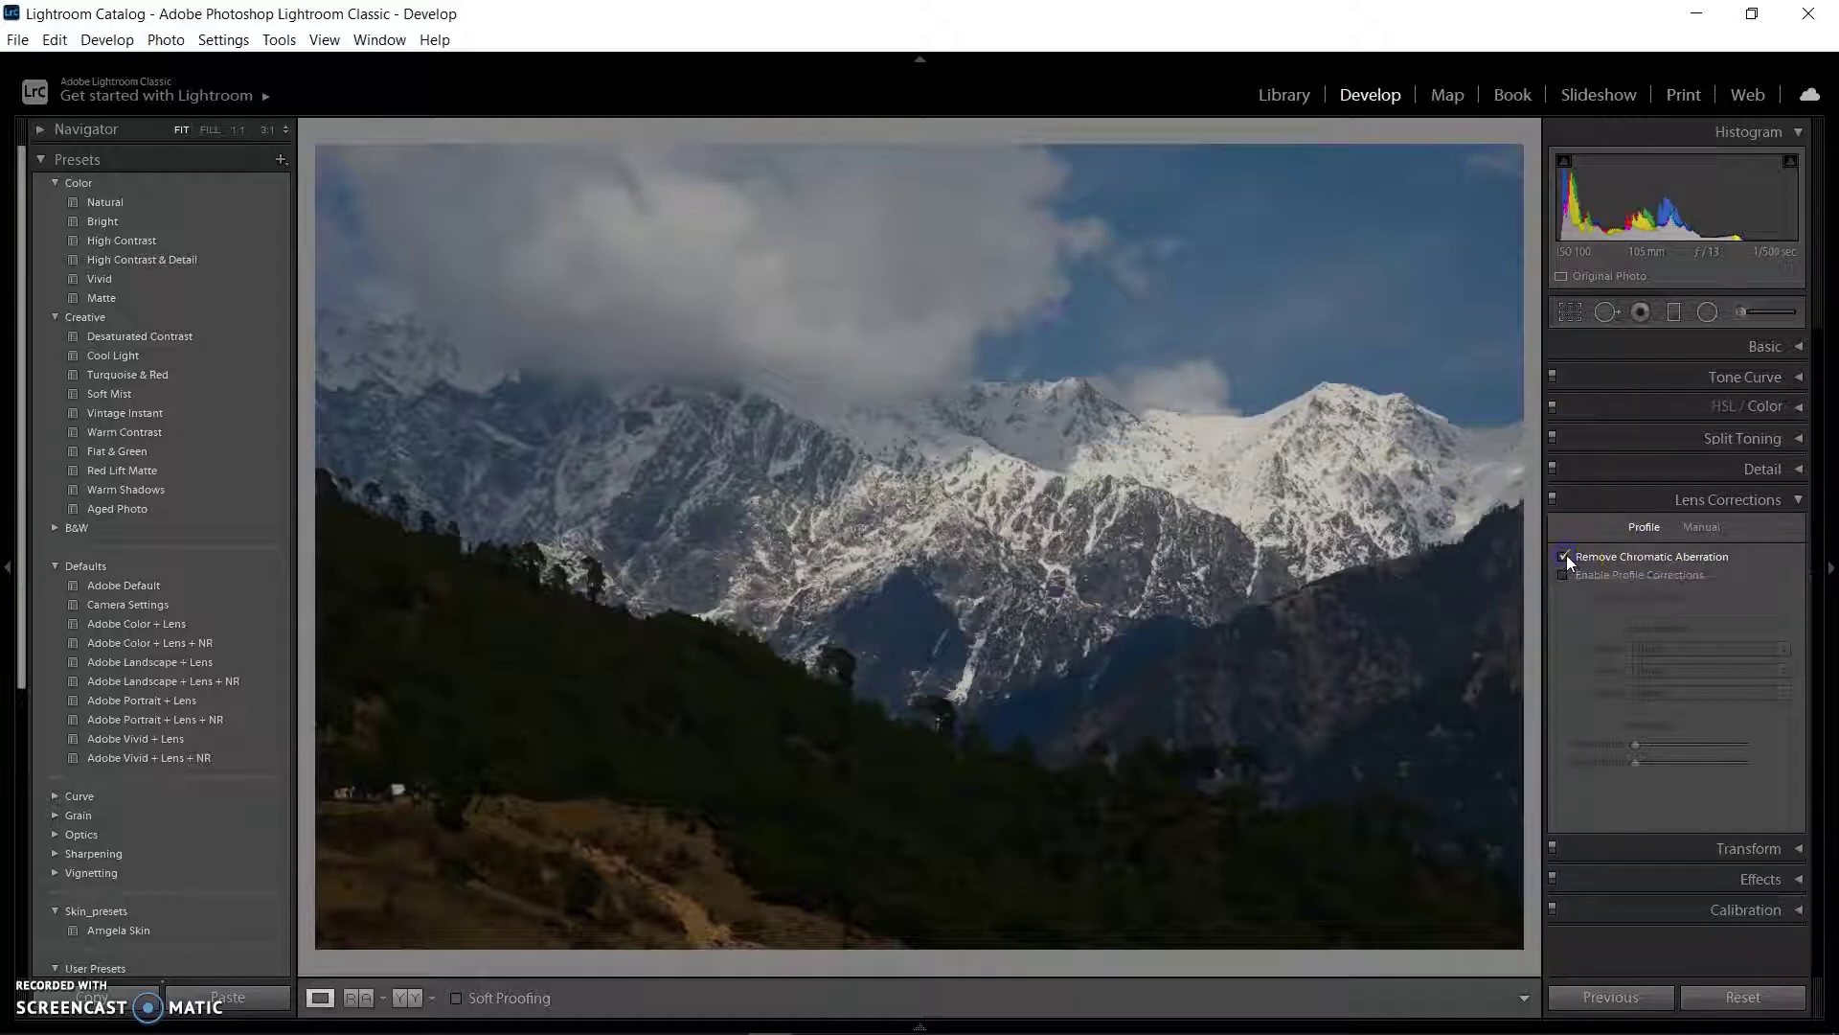
{"action": "left_click", "coordinate": [1563, 577]}
- Start a new develop preset and create the preset group Nikon7500 for it
{"action": "left_click", "coordinate": [293, 163]}
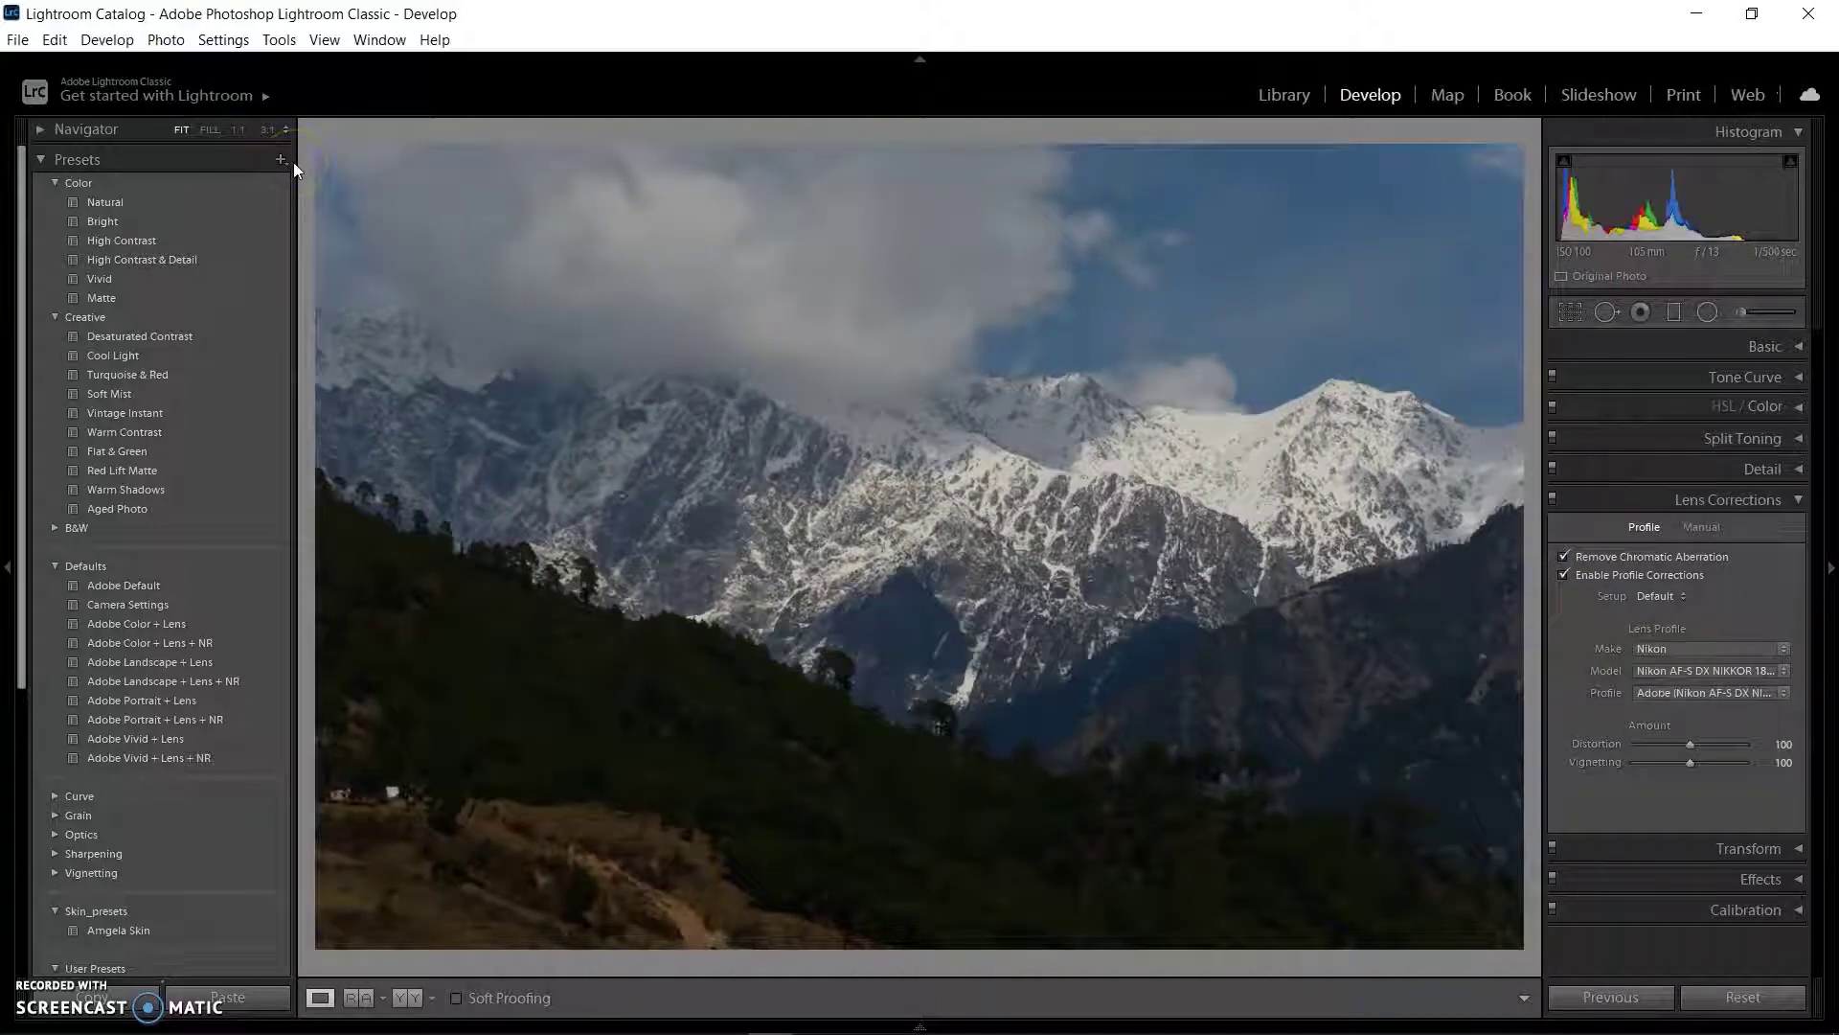
{"action": "left_click", "coordinate": [281, 160]}
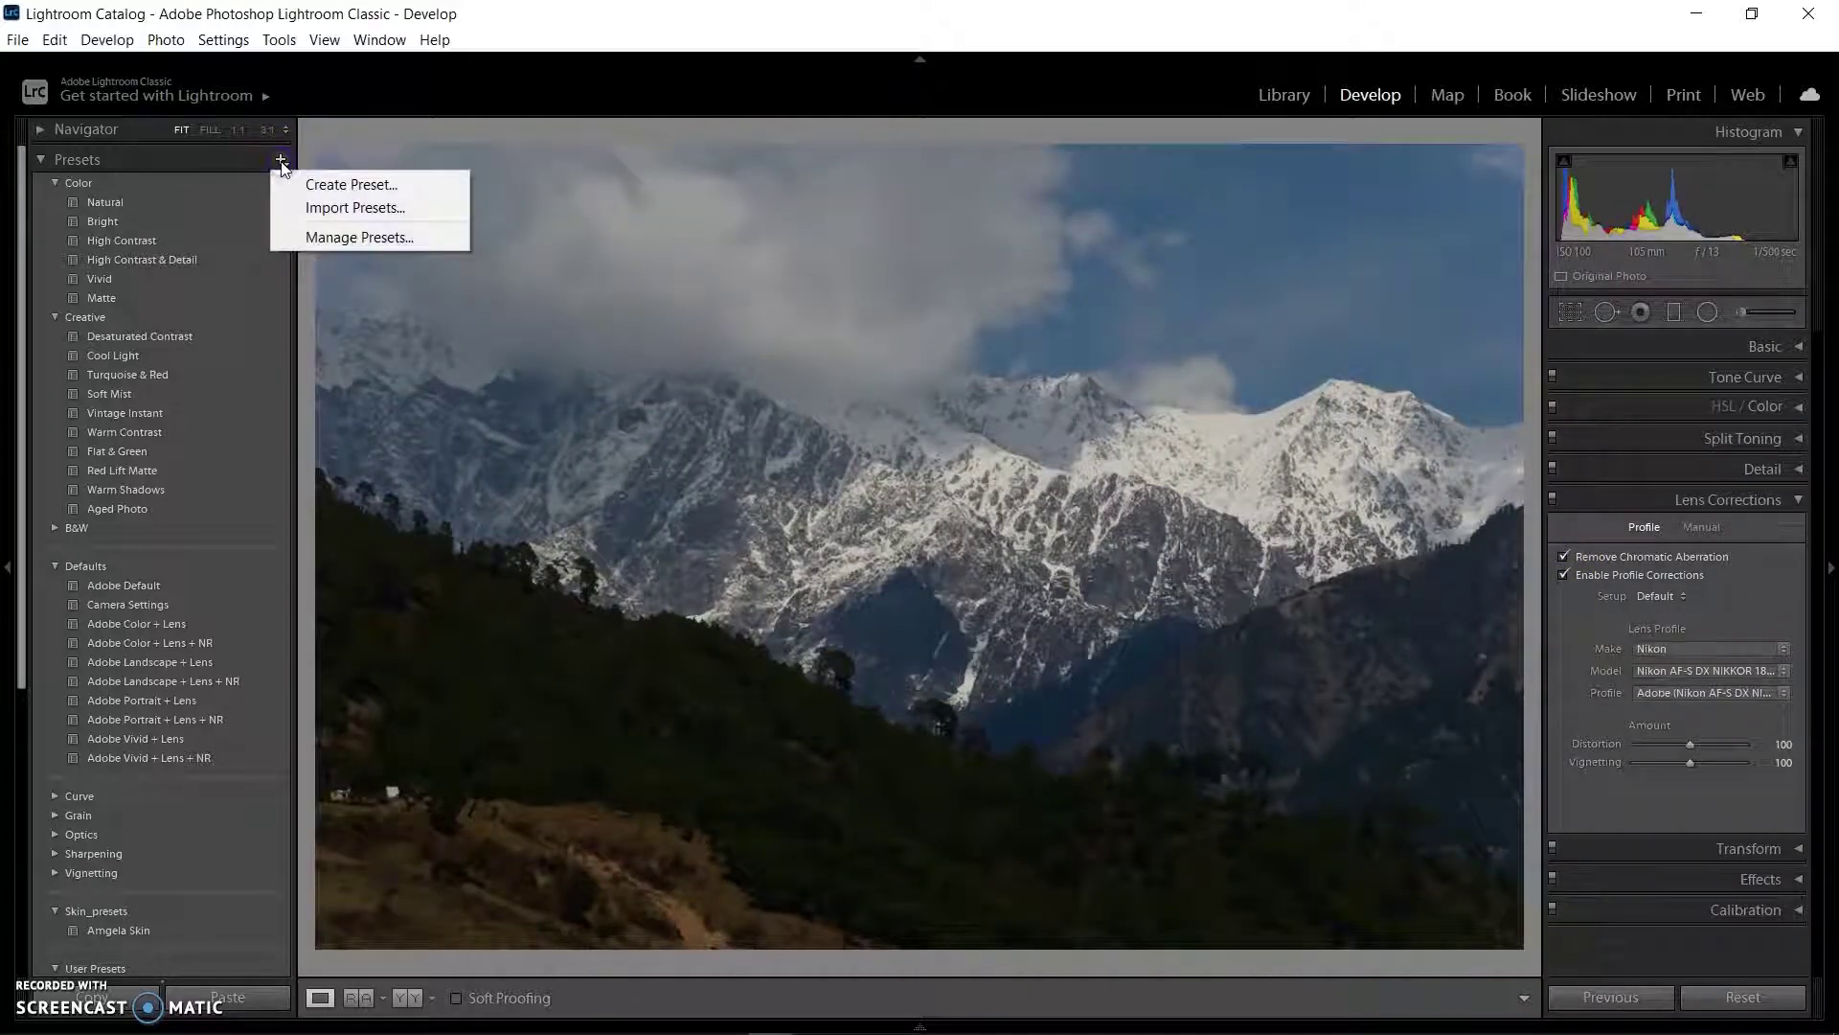
{"action": "left_click", "coordinate": [350, 185]}
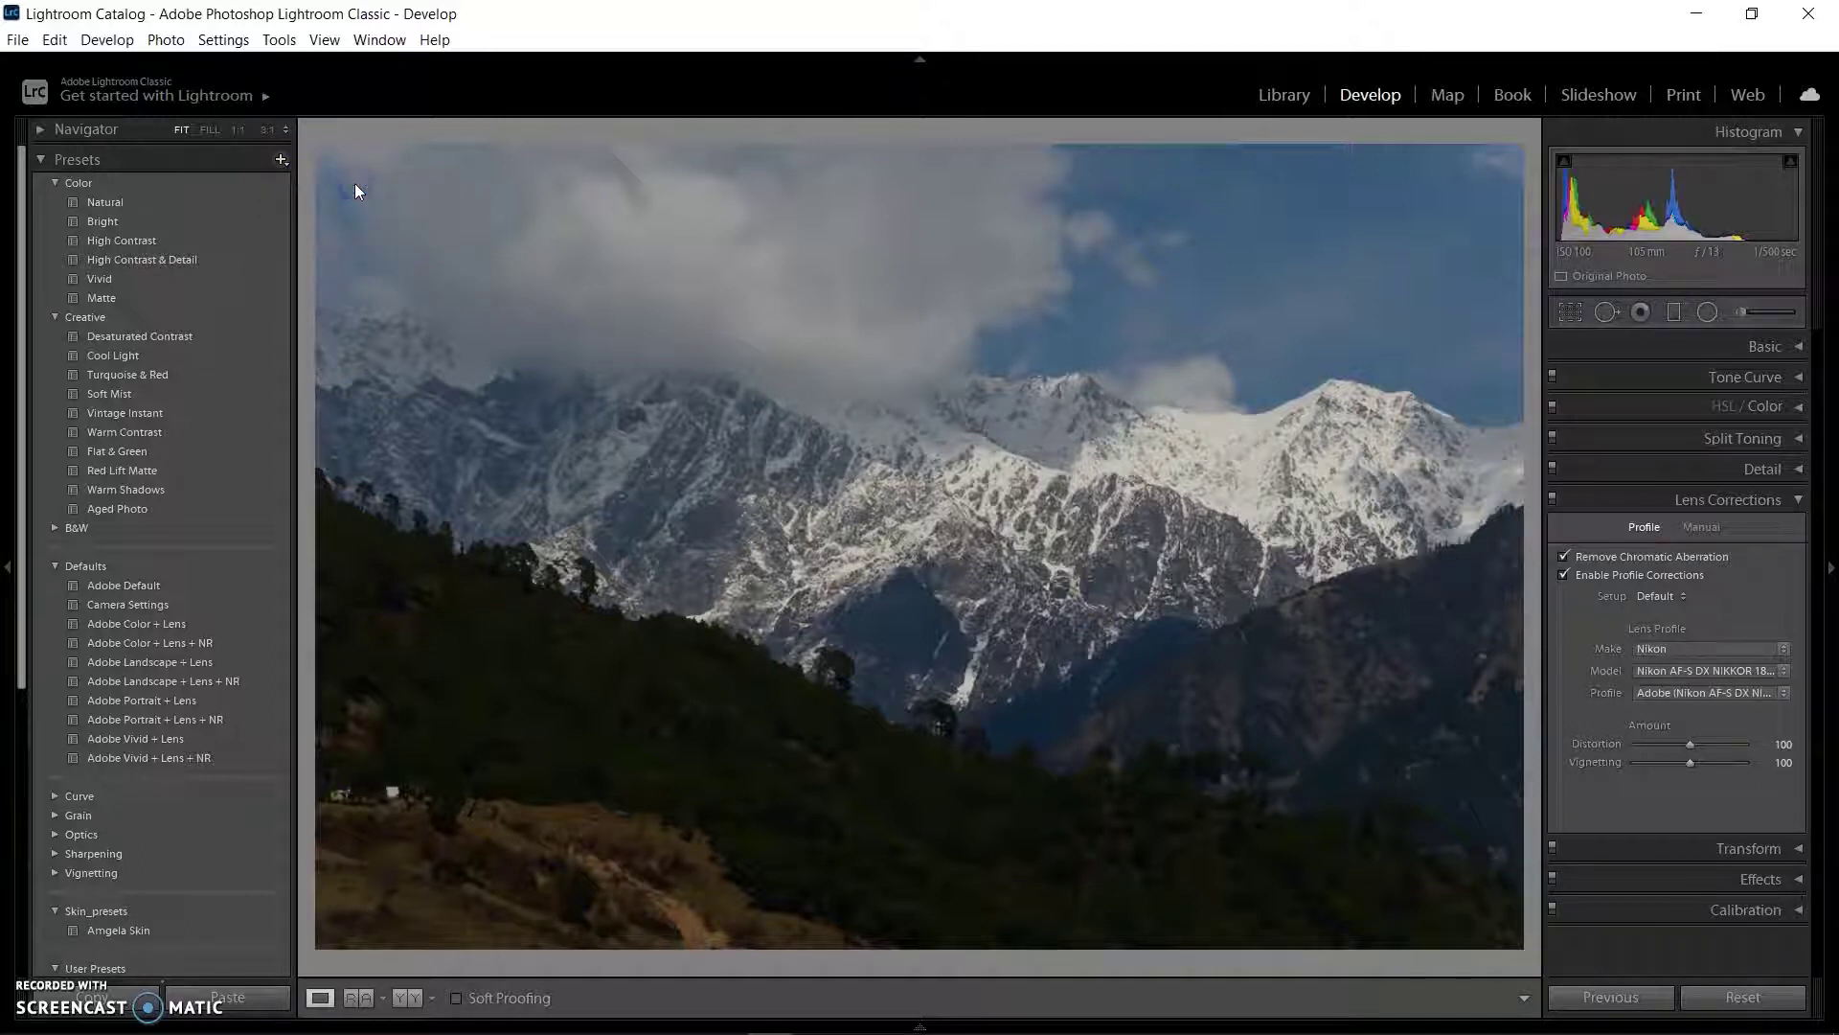
{"action": "left_click", "coordinate": [895, 234]}
{"action": "left_click", "coordinate": [841, 265]}
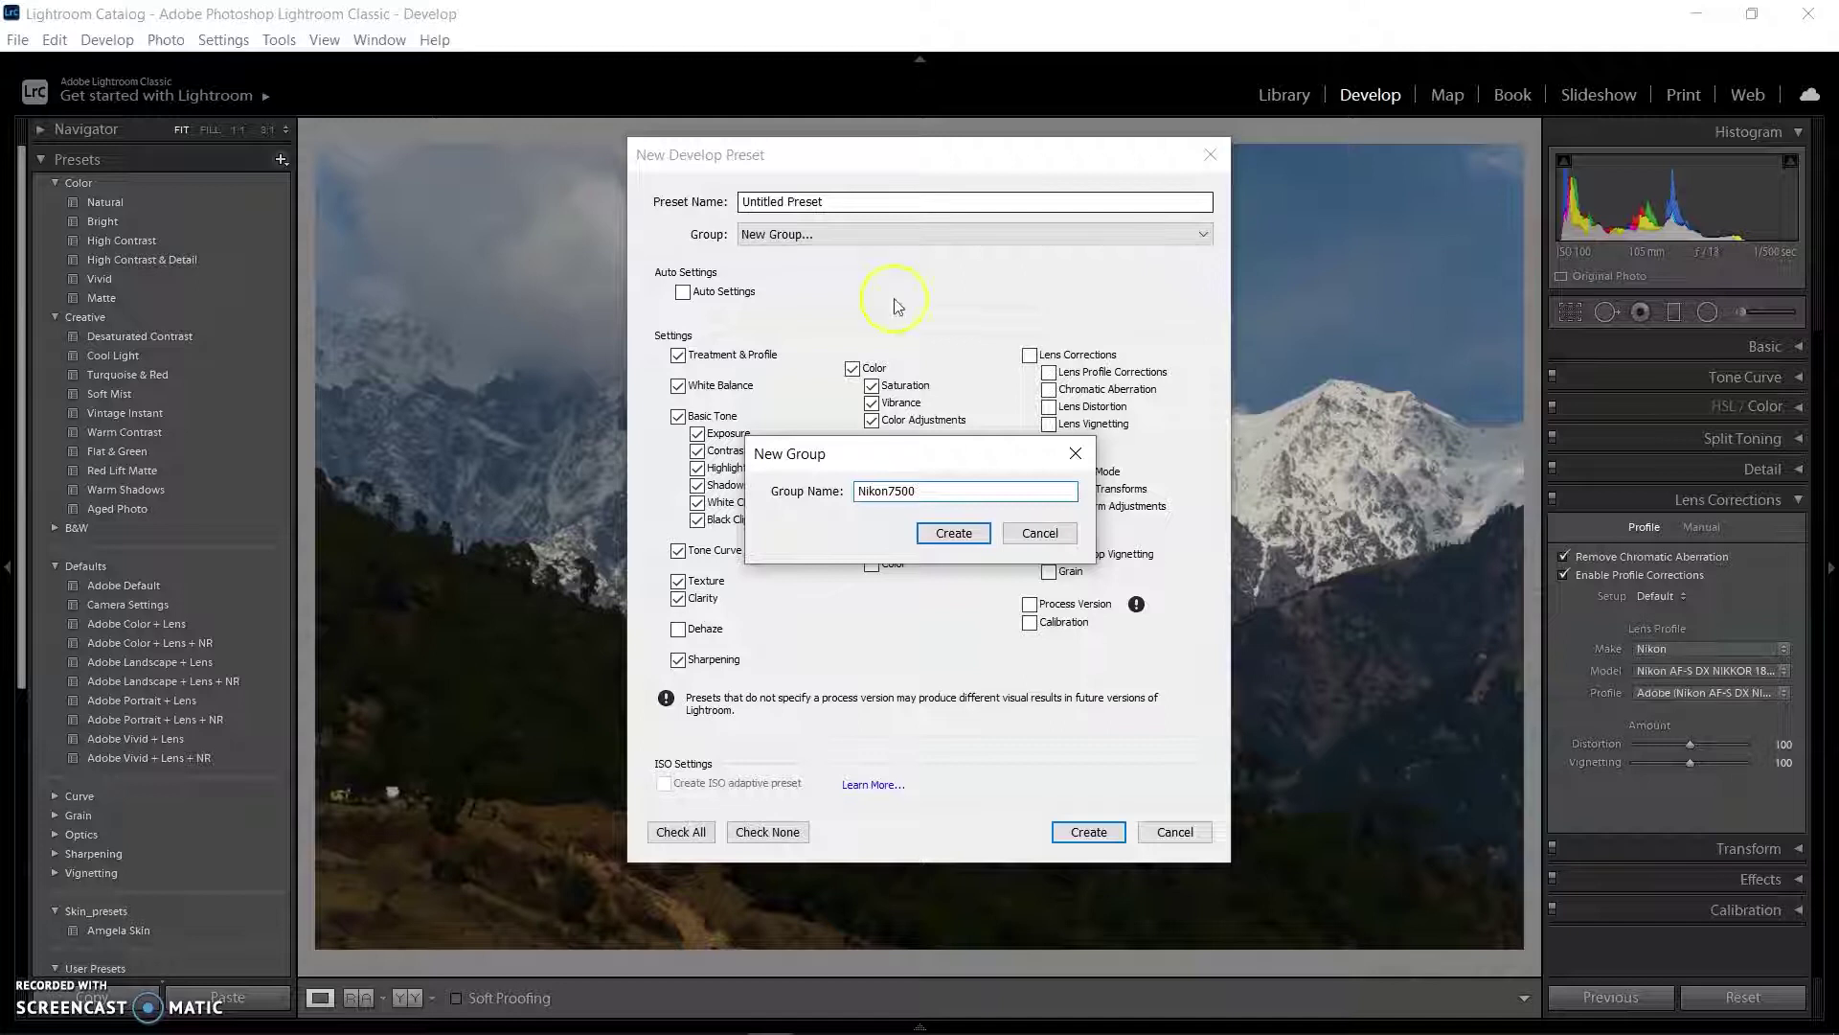
{"action": "key", "text": "Return"}
- Name the preset Nikon_24-105_lens, include all settings and save it
{"action": "type", "text": "Nikon_24-105_lens"}
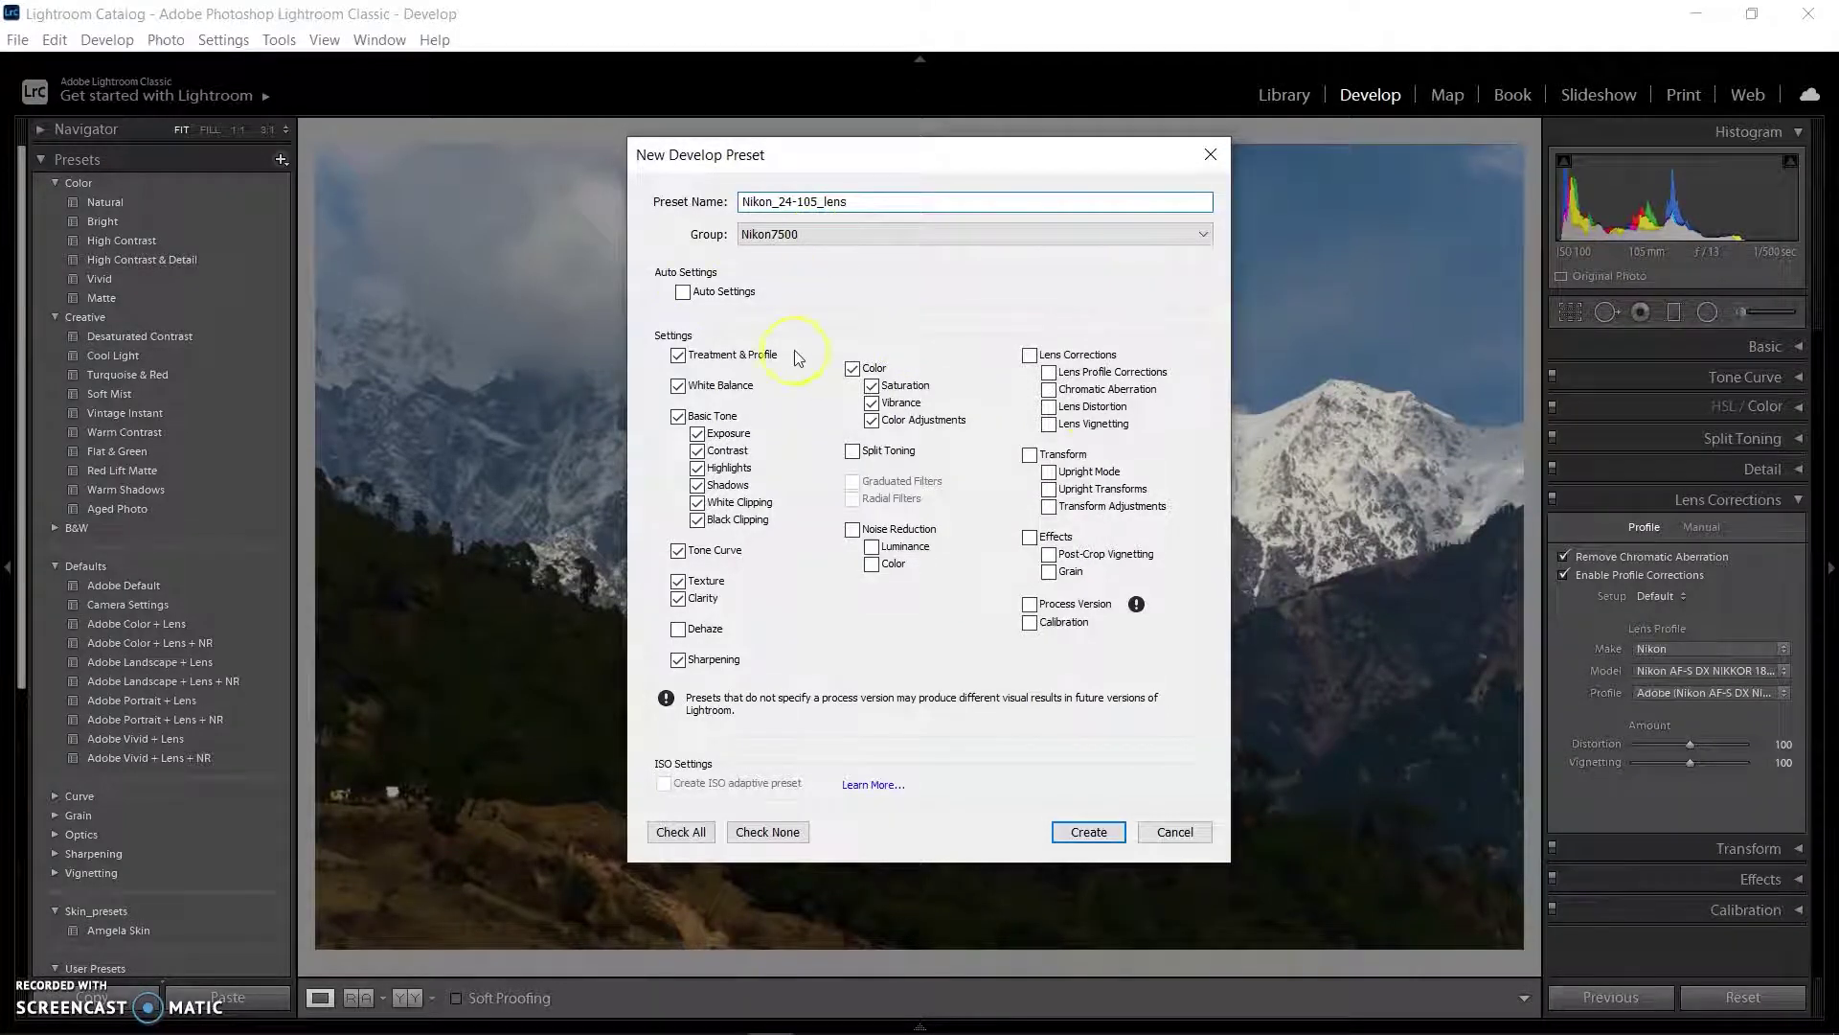
{"action": "left_click", "coordinate": [680, 831]}
{"action": "left_click", "coordinate": [1093, 840]}
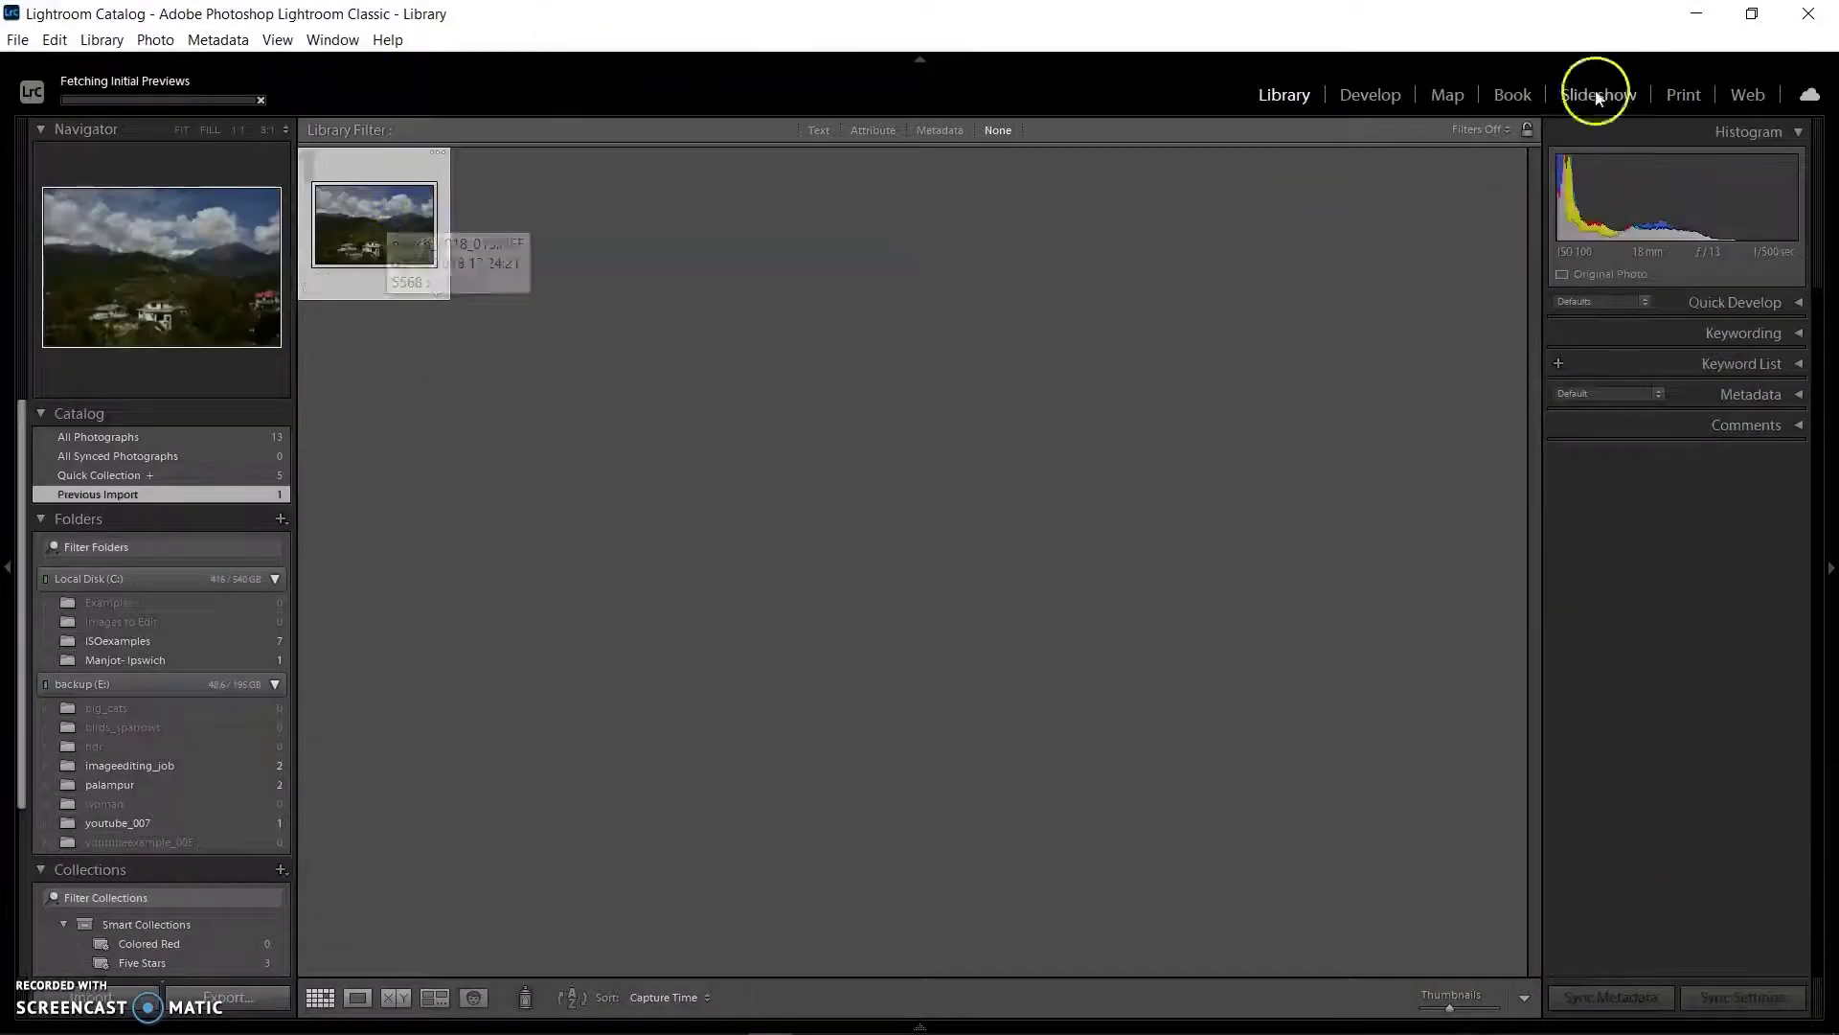
- Open the photo of the white house below the mountains in Develop and apply the Nikon_24-105_lens preset
{"action": "left_click", "coordinate": [1361, 93]}
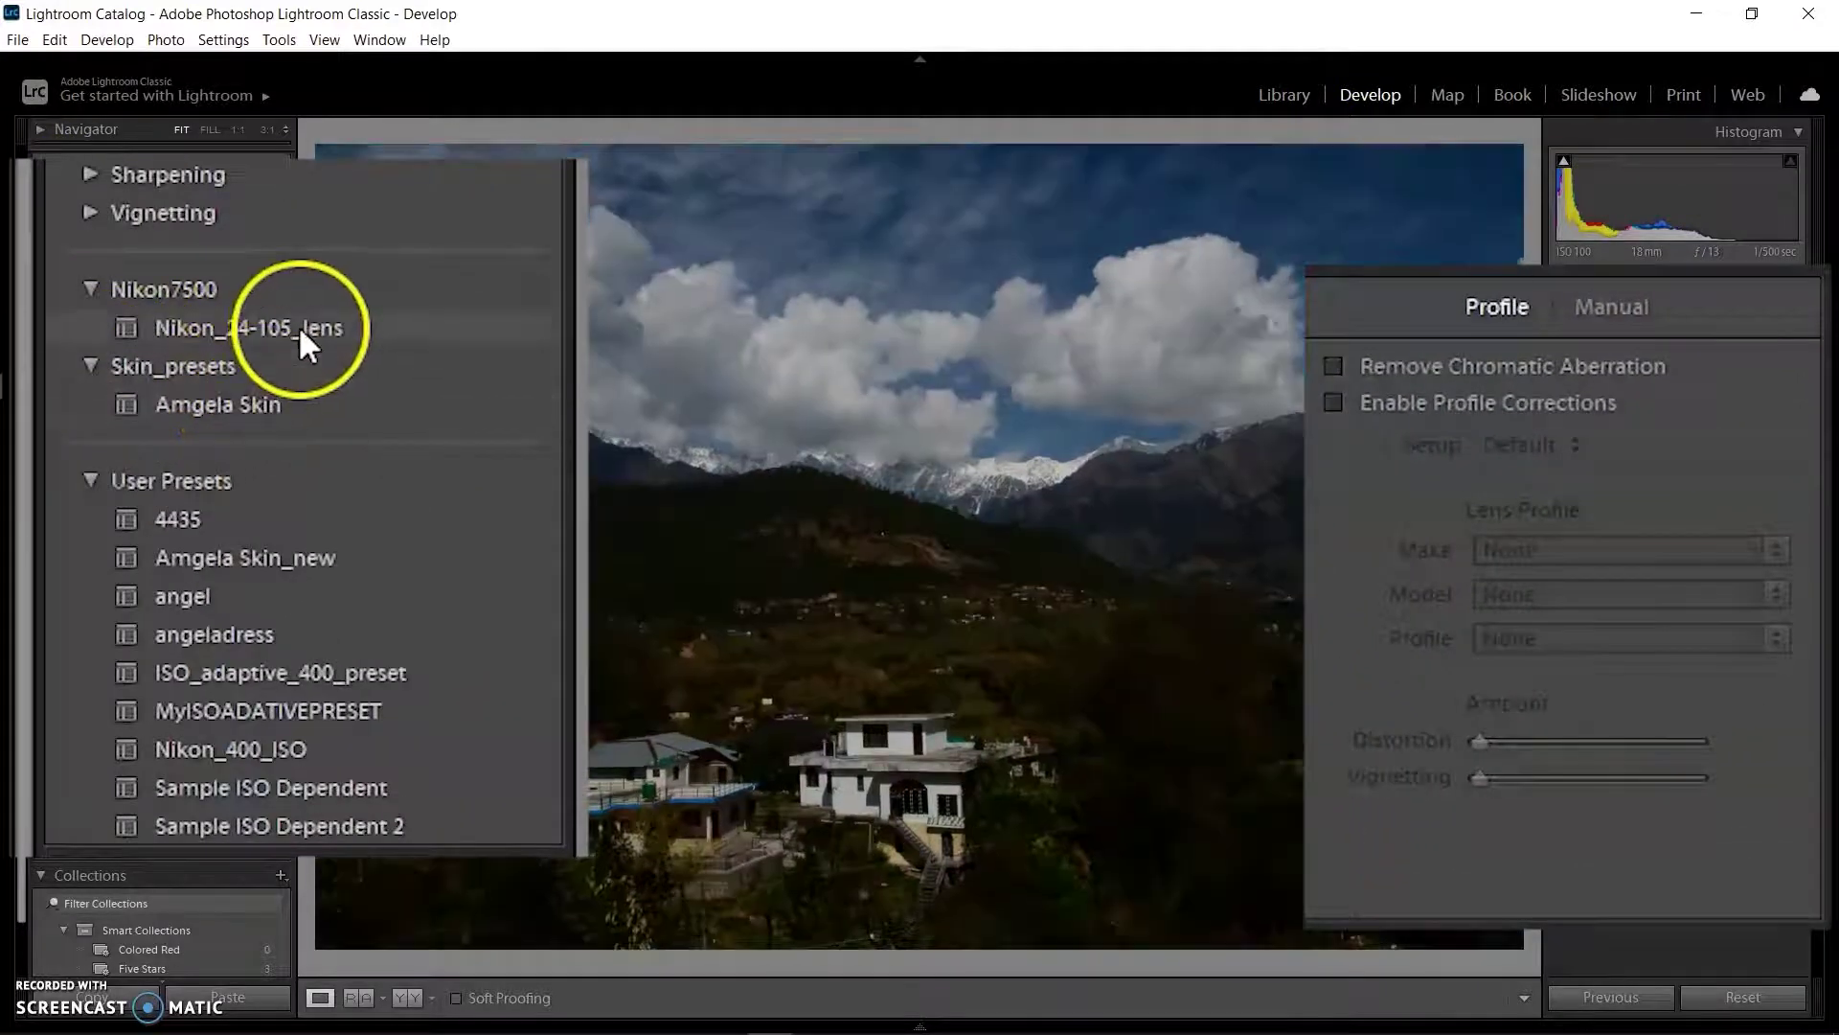
{"action": "left_click", "coordinate": [299, 326]}
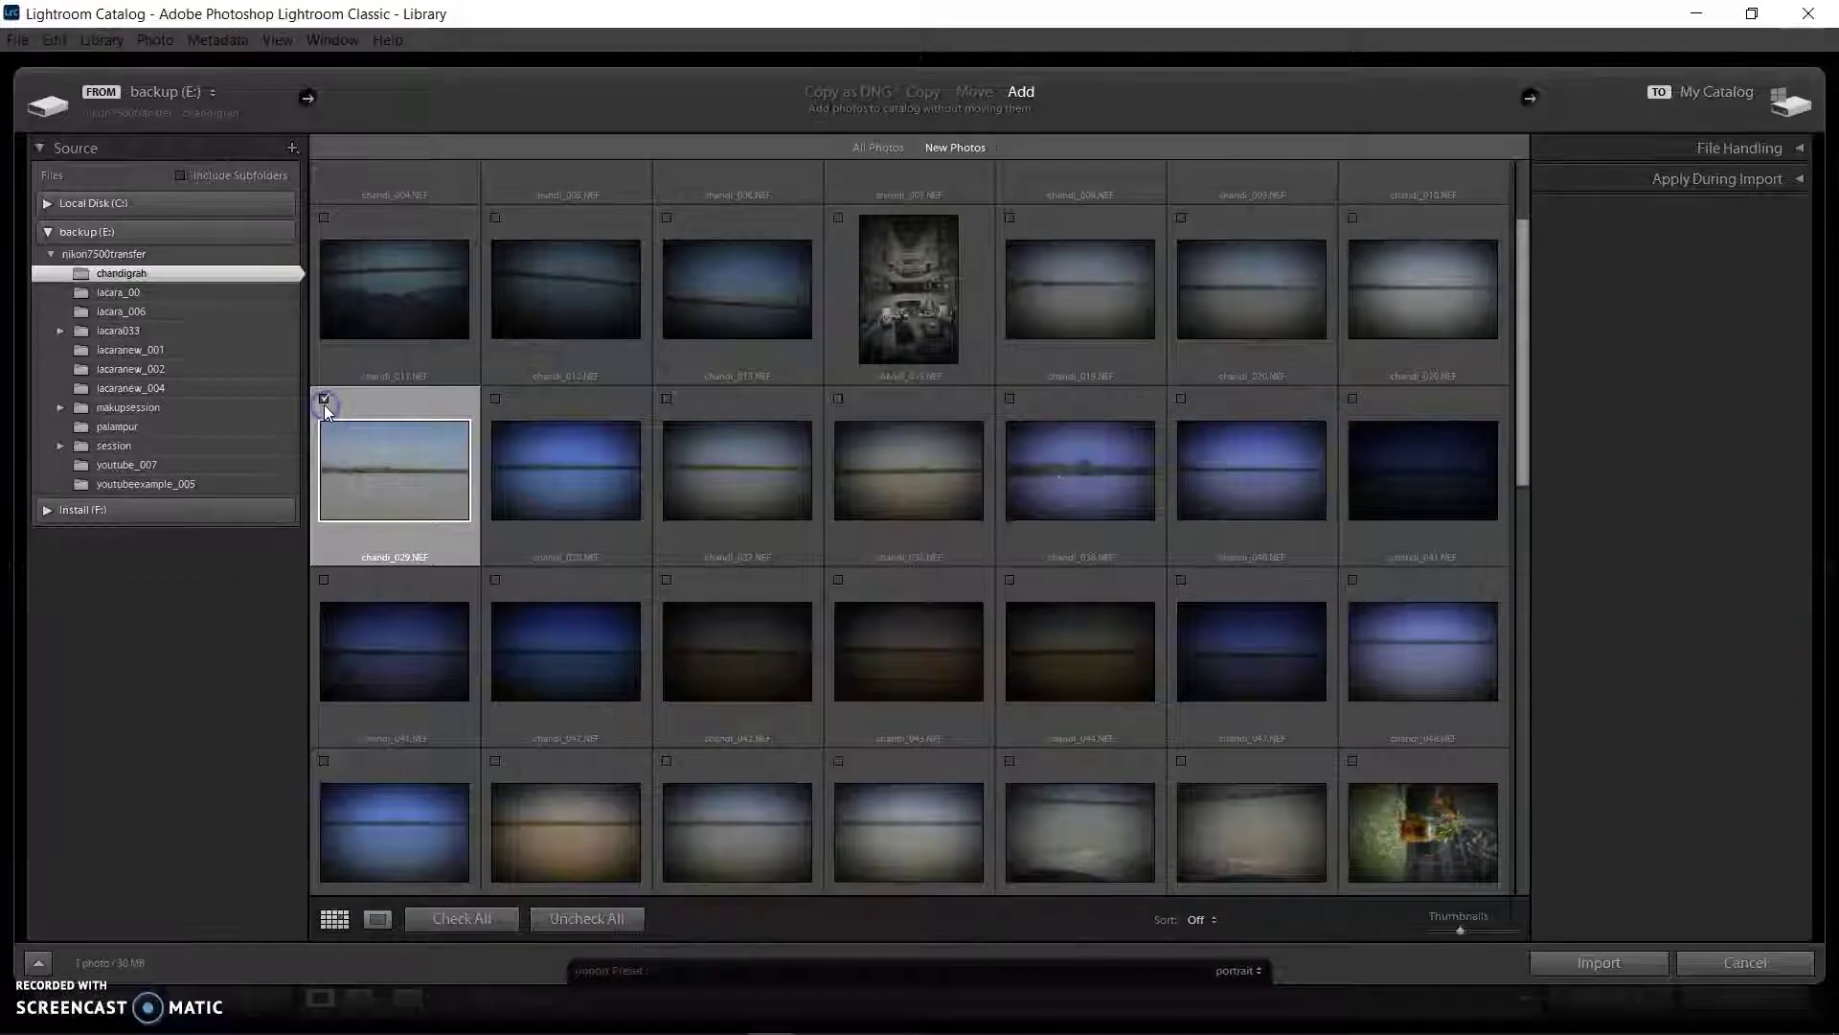
- Import the lake photo with the boats and apply the MyISOADATIVEPRESET and Nikon_24-105_lens presets to it in Develop
{"action": "left_click", "coordinate": [1571, 958]}
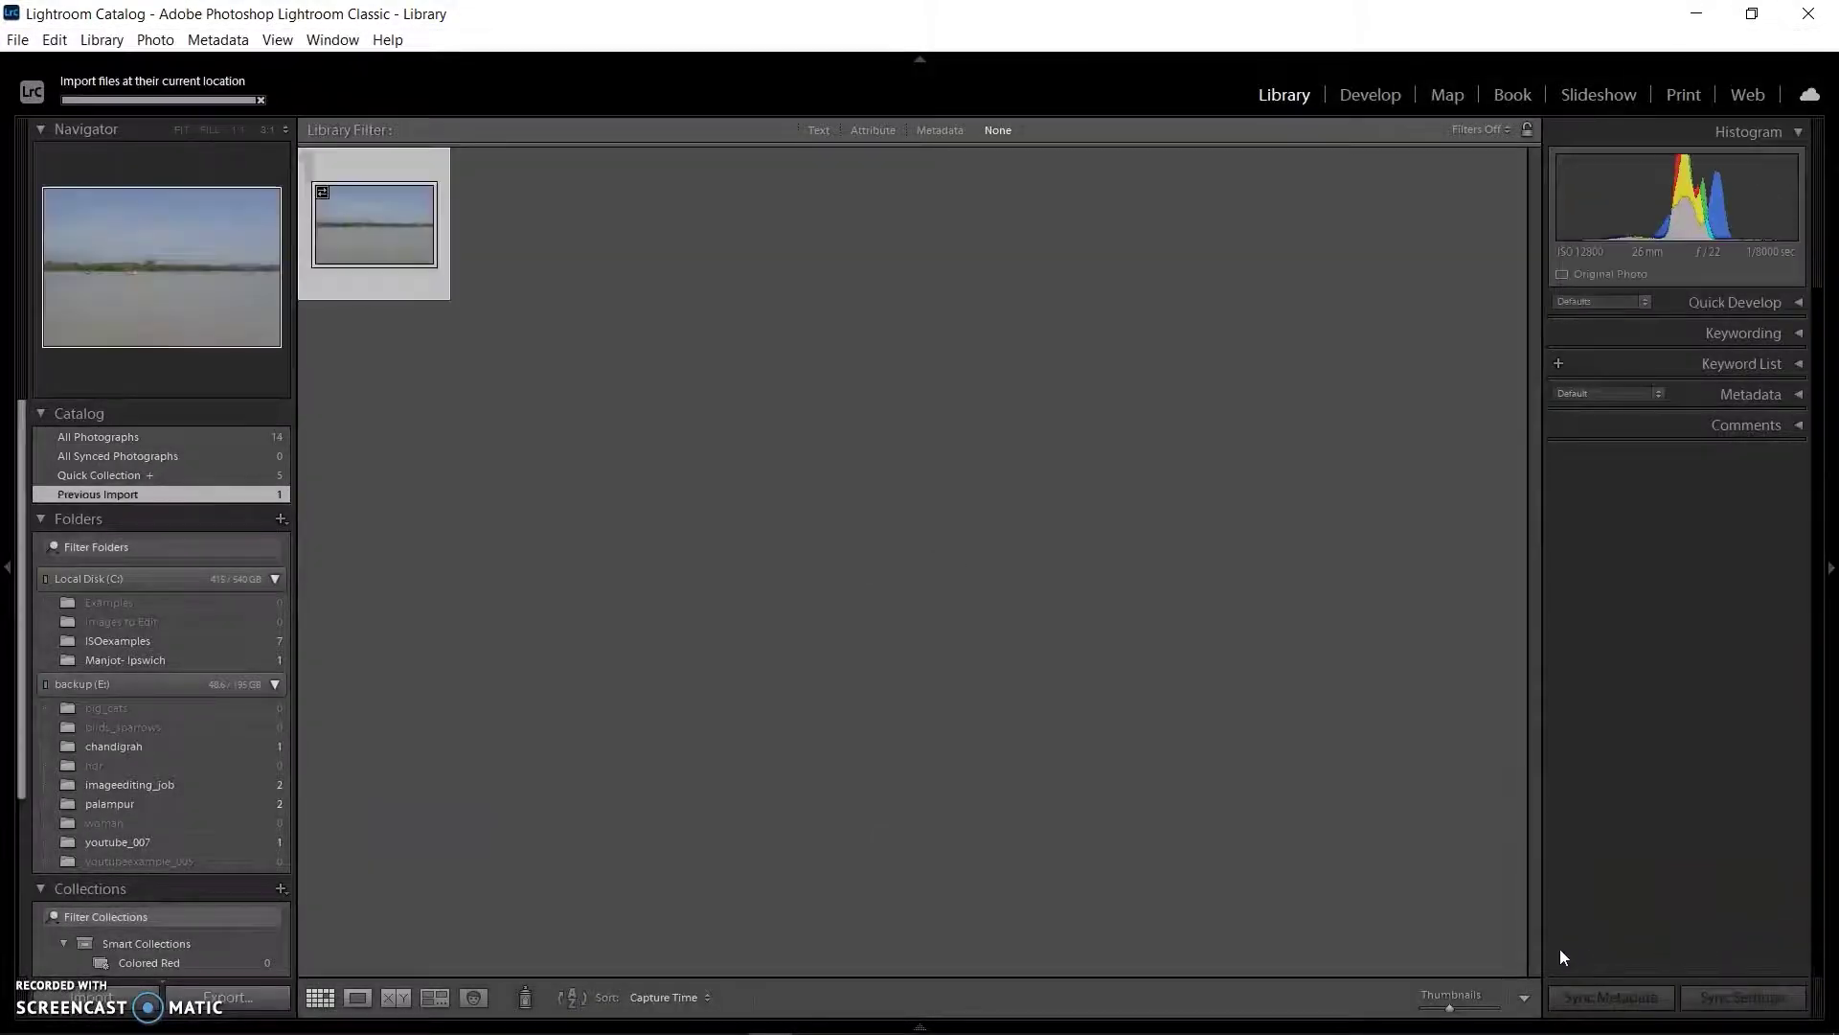
{"action": "left_click", "coordinate": [363, 224]}
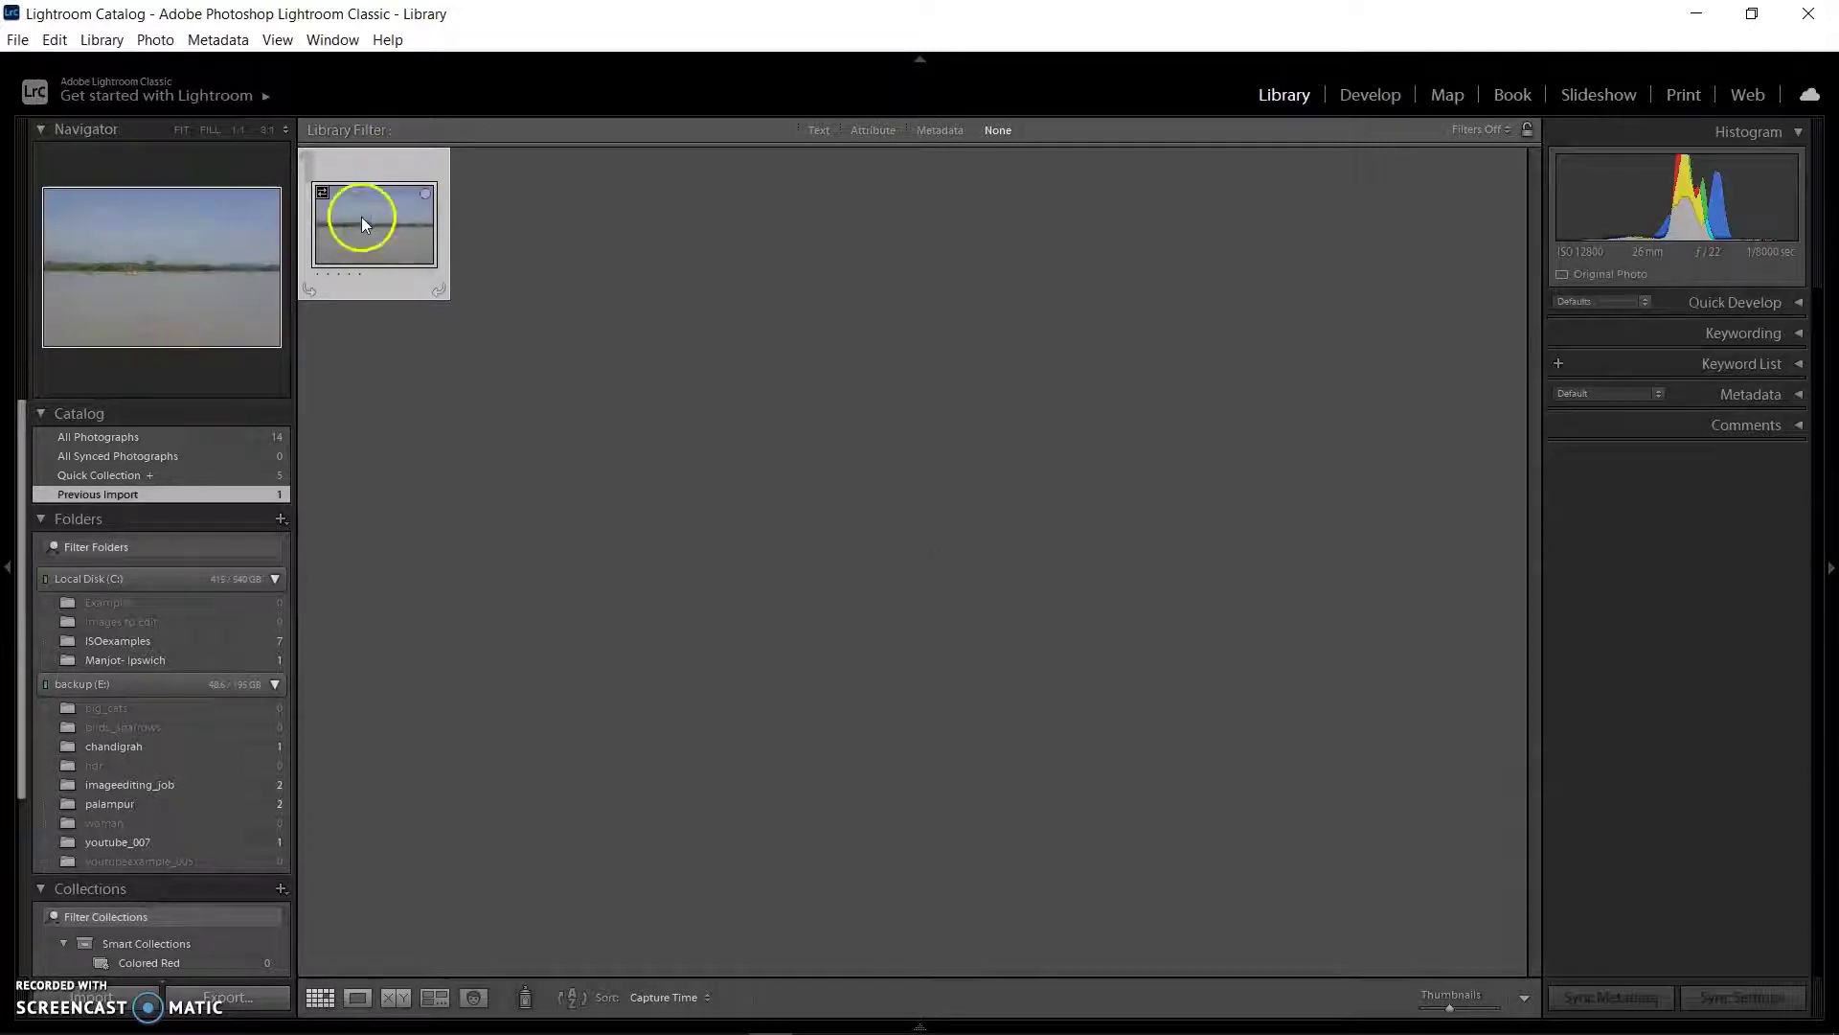
{"action": "left_click", "coordinate": [1371, 95]}
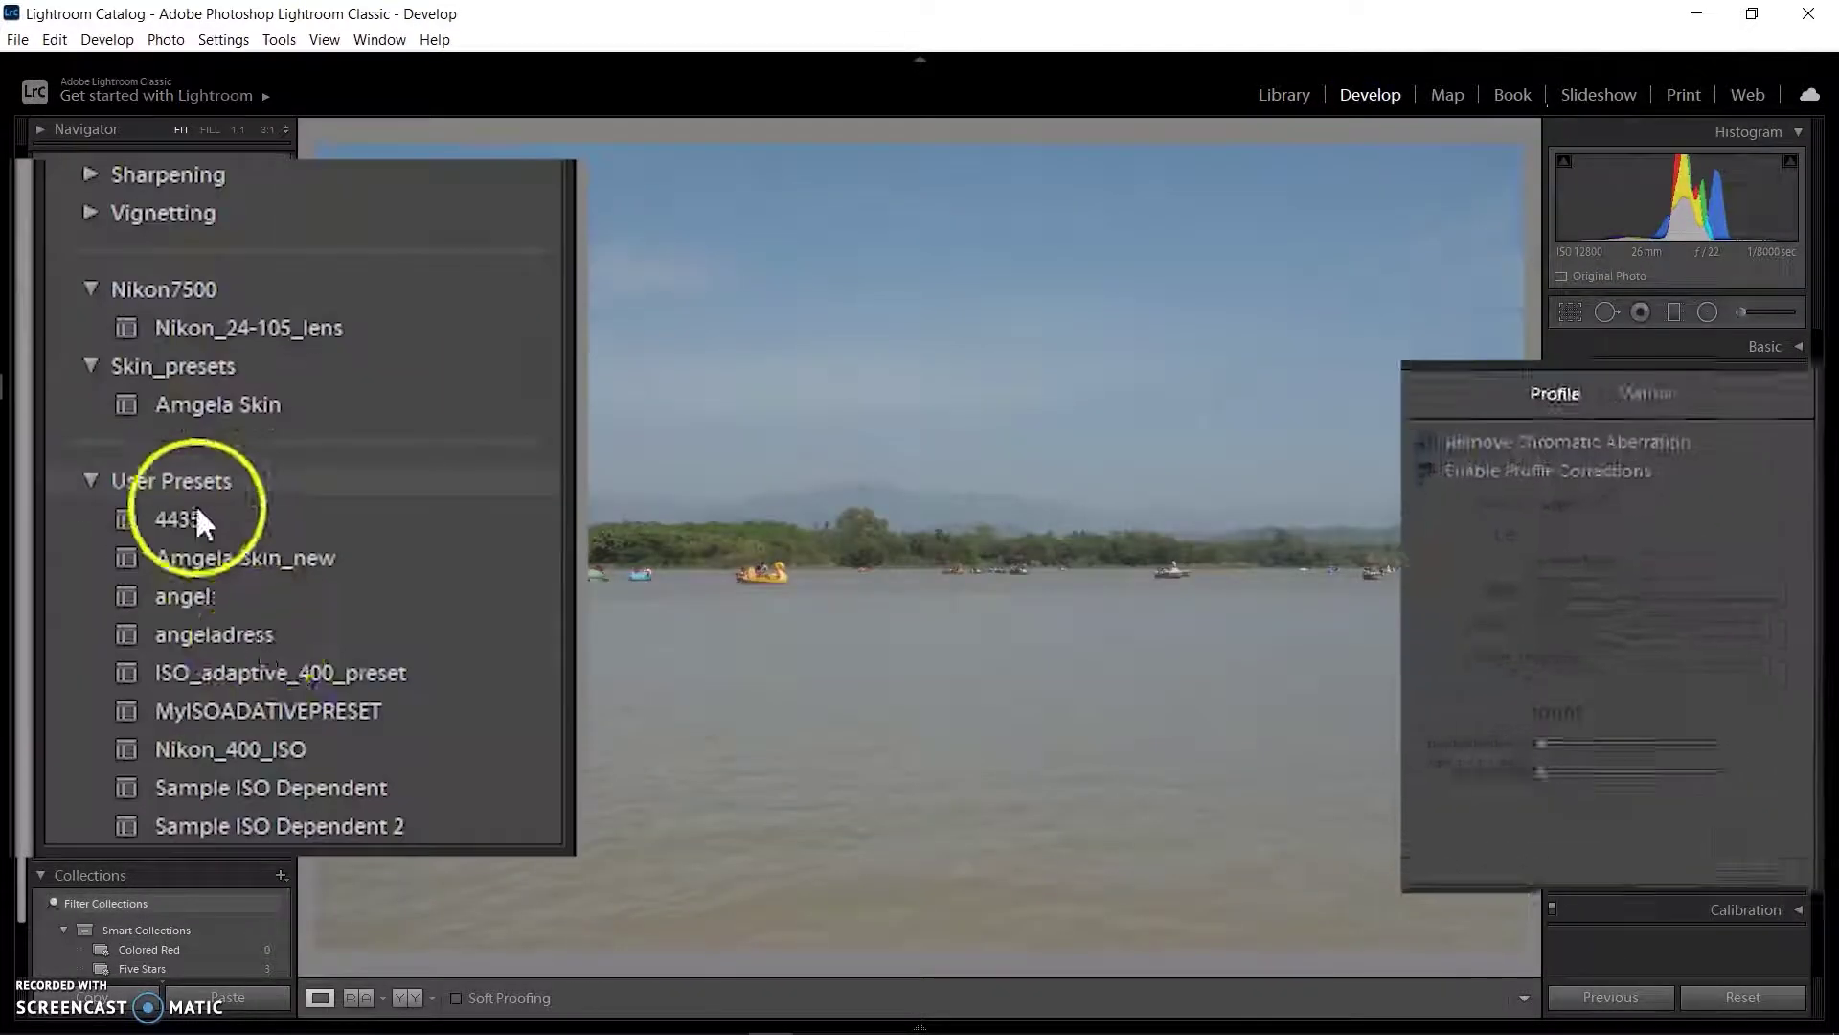
{"action": "left_click", "coordinate": [282, 711]}
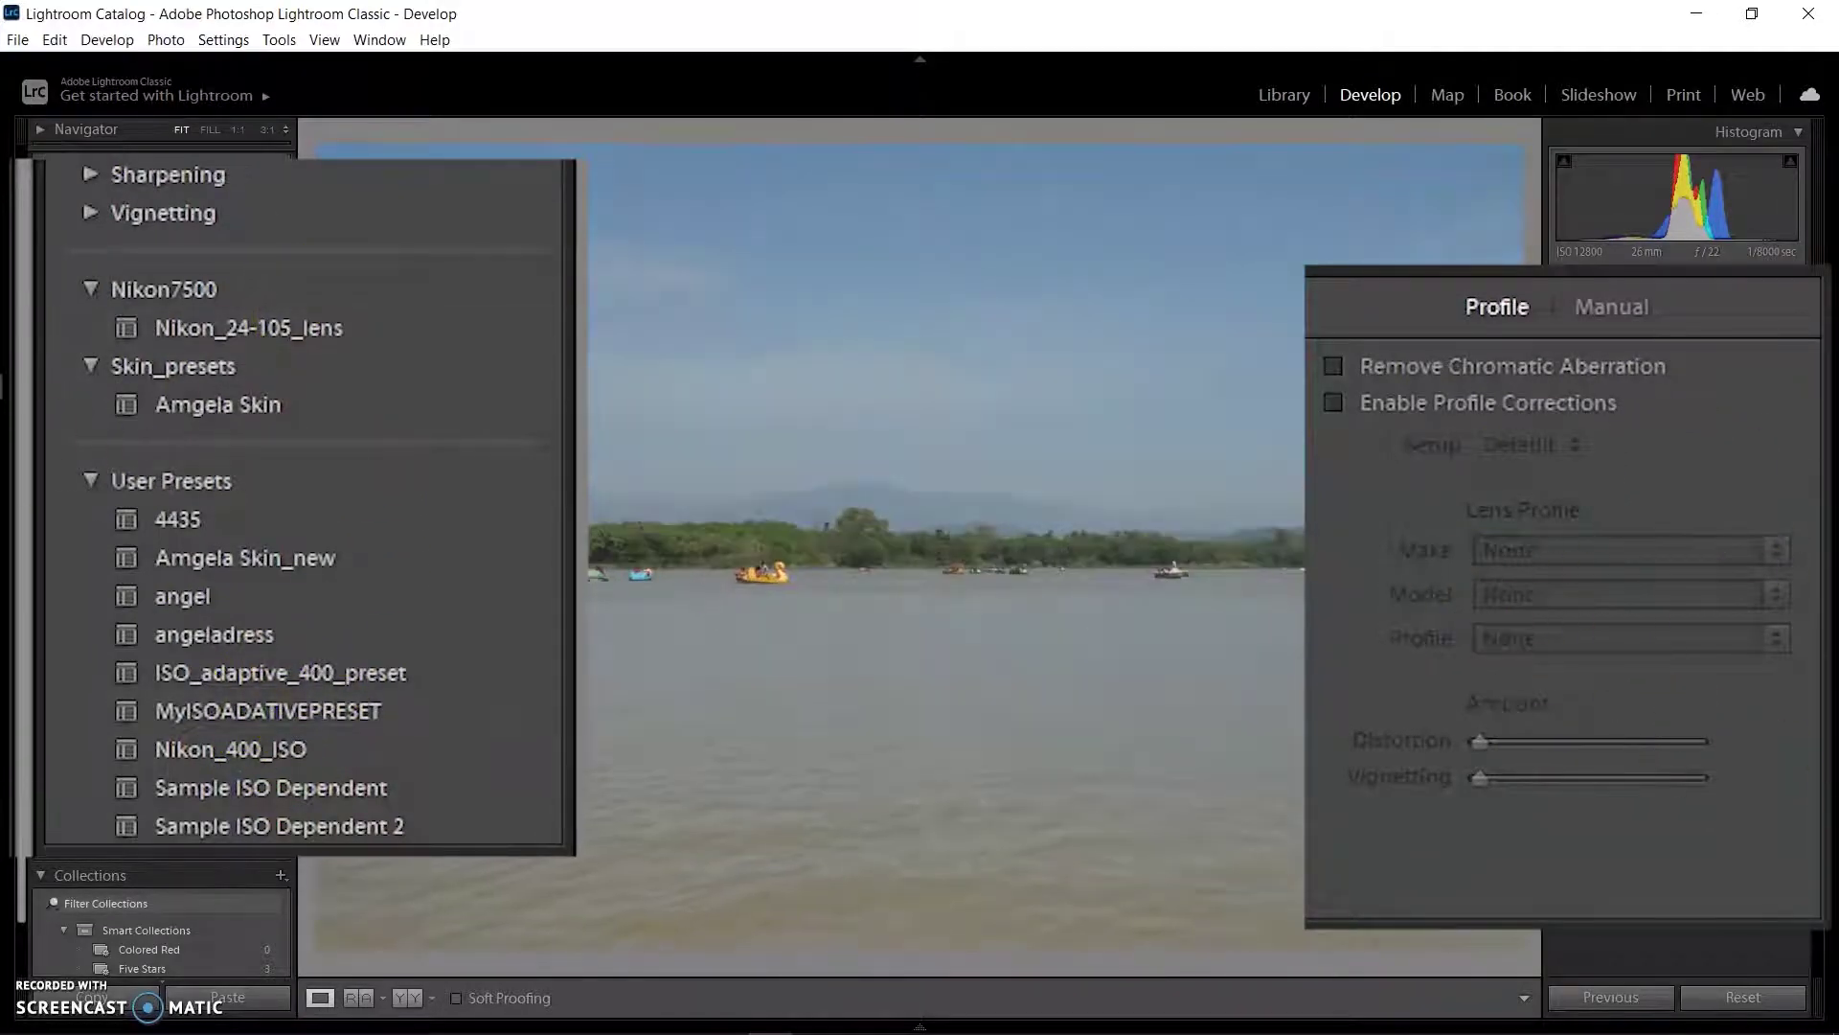
{"action": "left_click", "coordinate": [296, 325]}
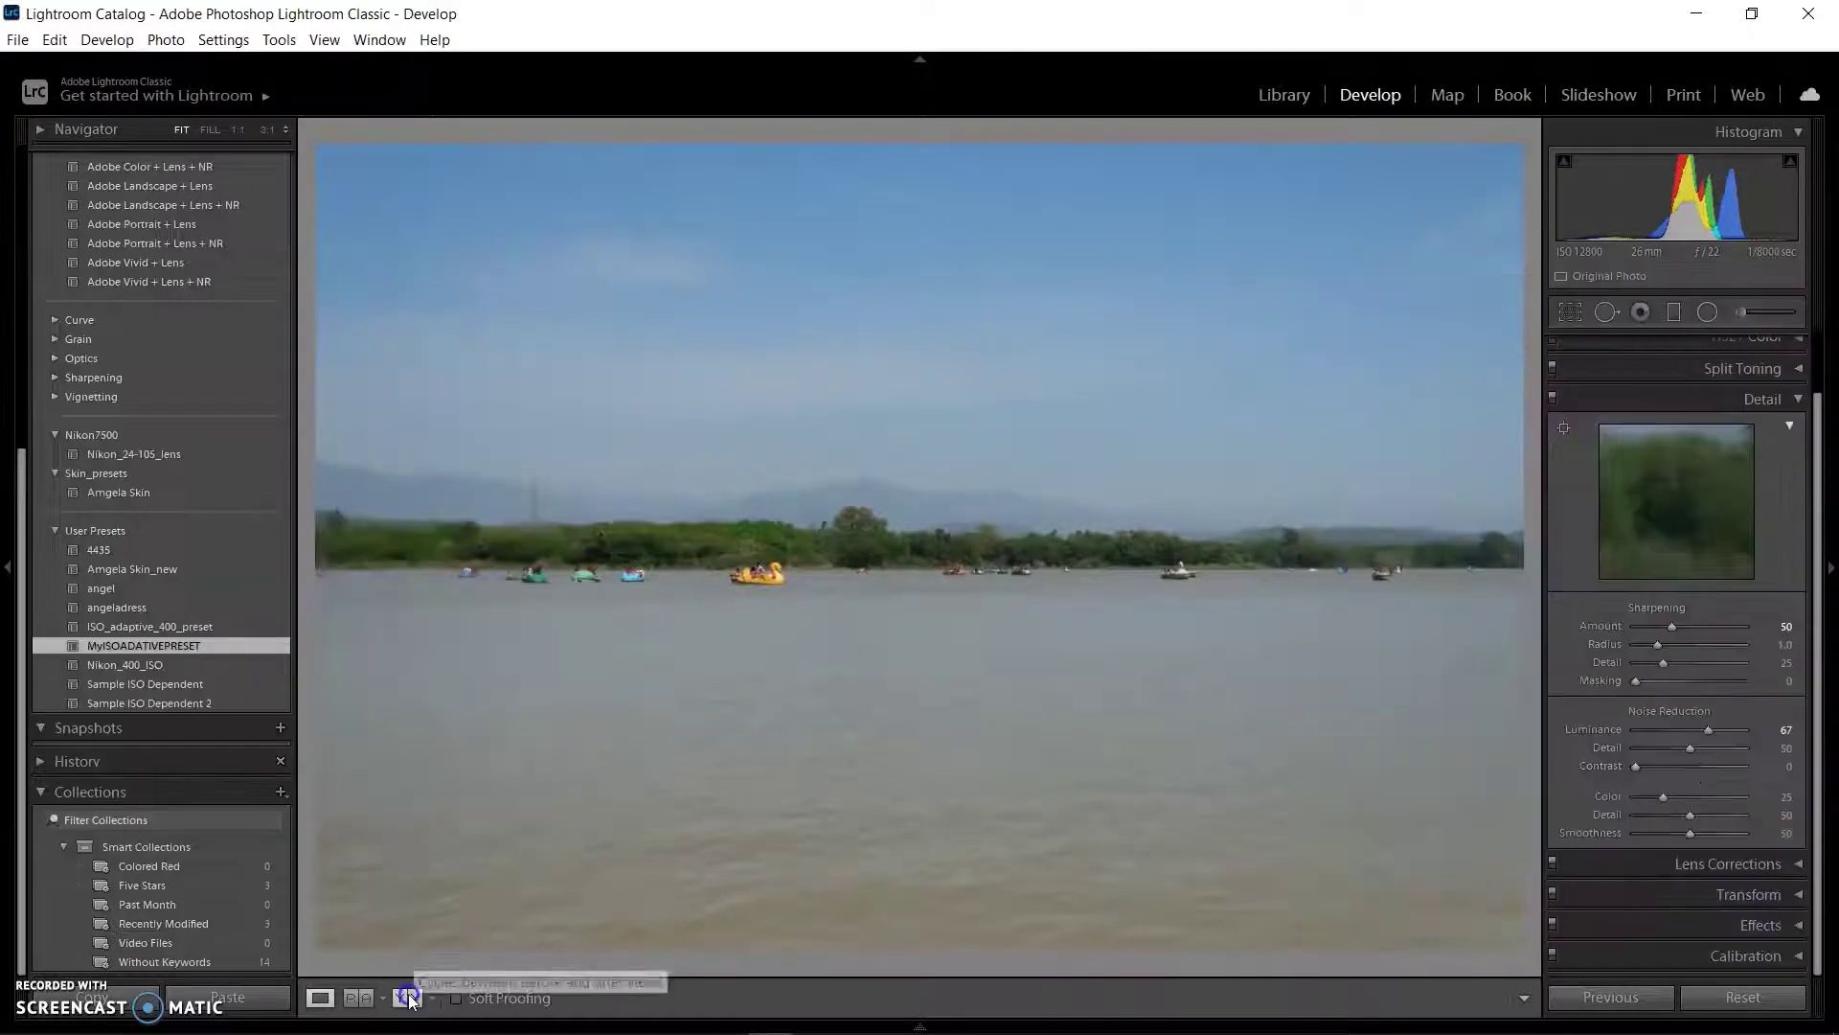
- Compare the lake photo's noise before and after side by side at 1:1 around the boats
{"action": "left_click", "coordinate": [407, 997]}
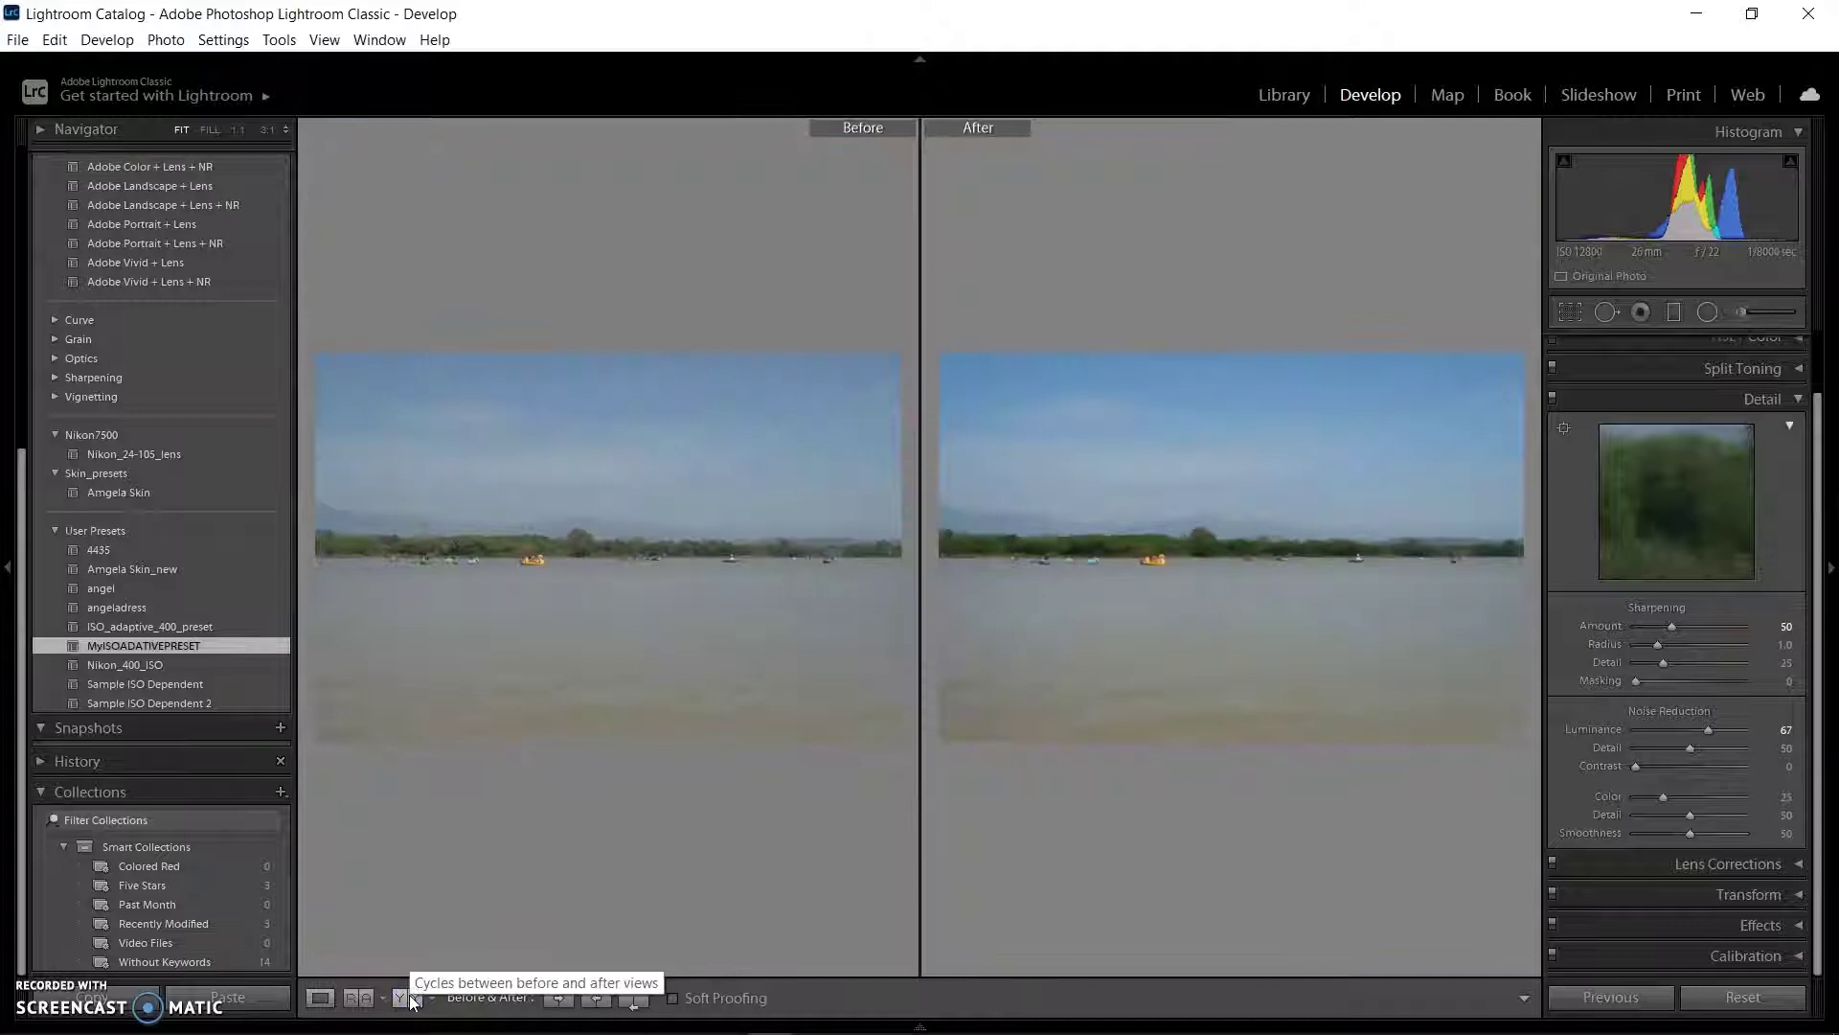
{"action": "left_click", "coordinate": [644, 537]}
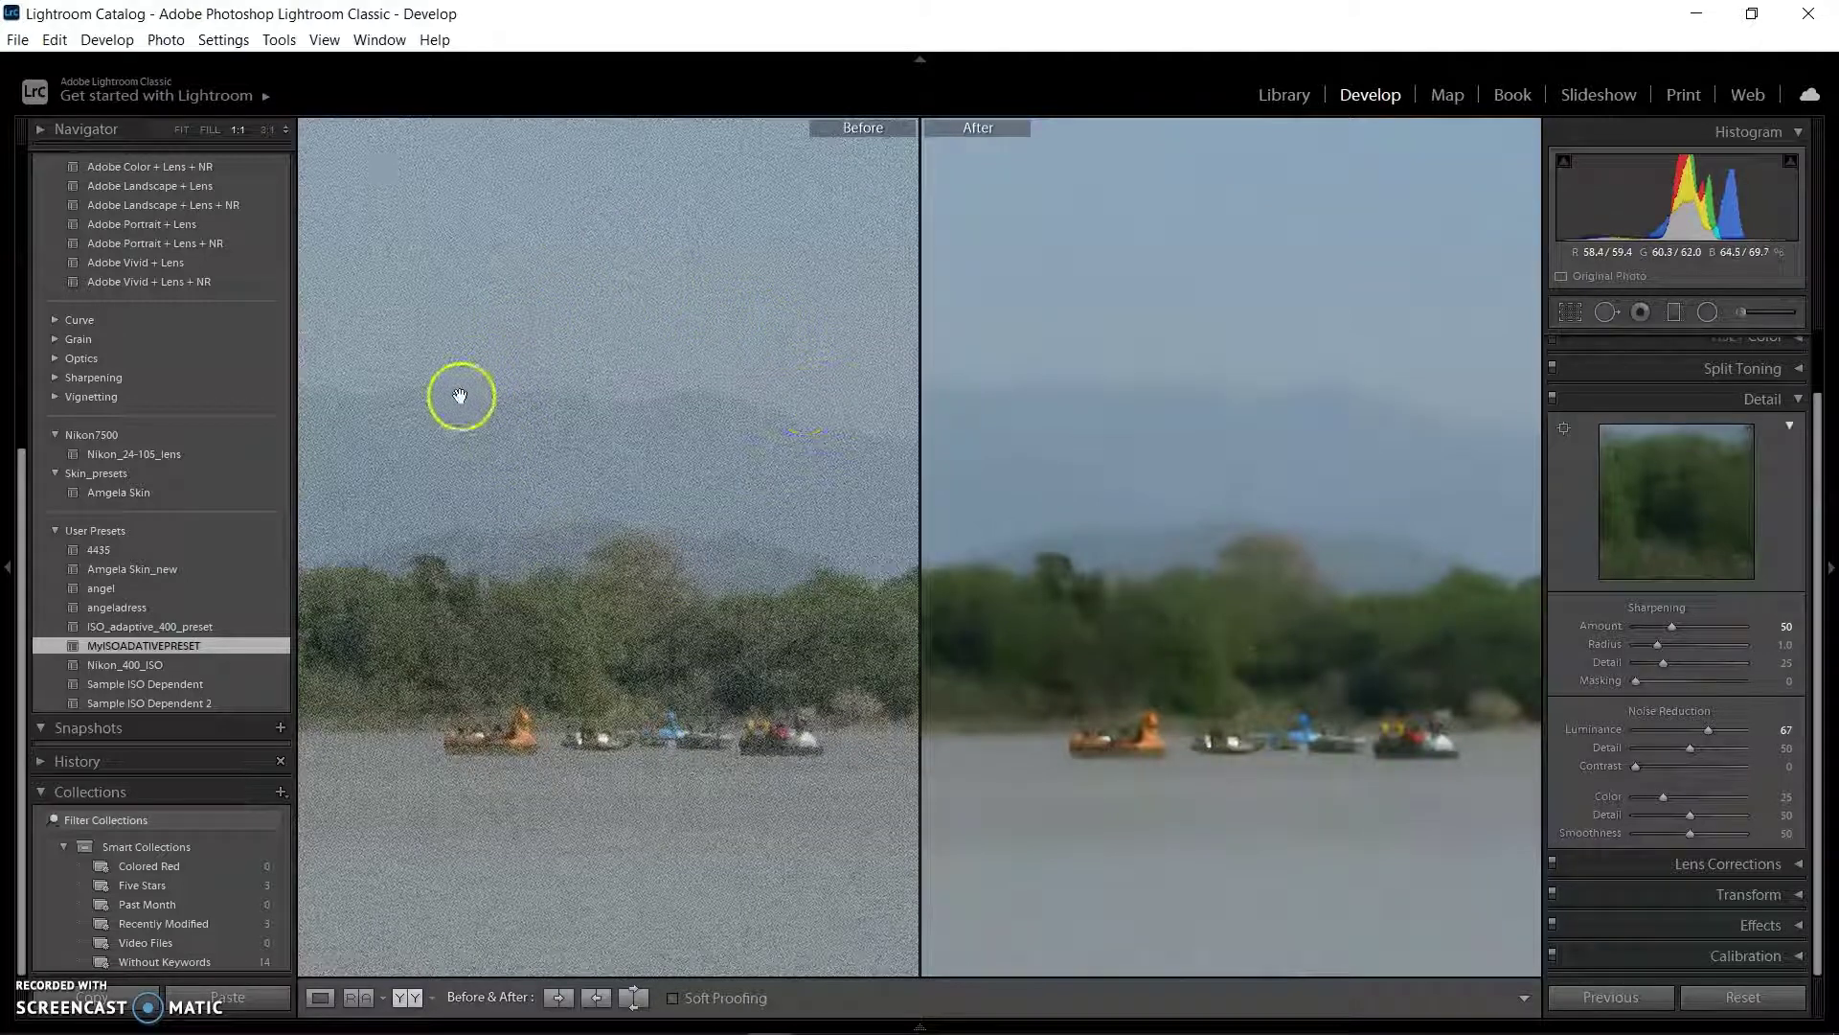
{"action": "left_click_drag", "start_coordinate": [522, 597], "coordinate": [533, 616]}
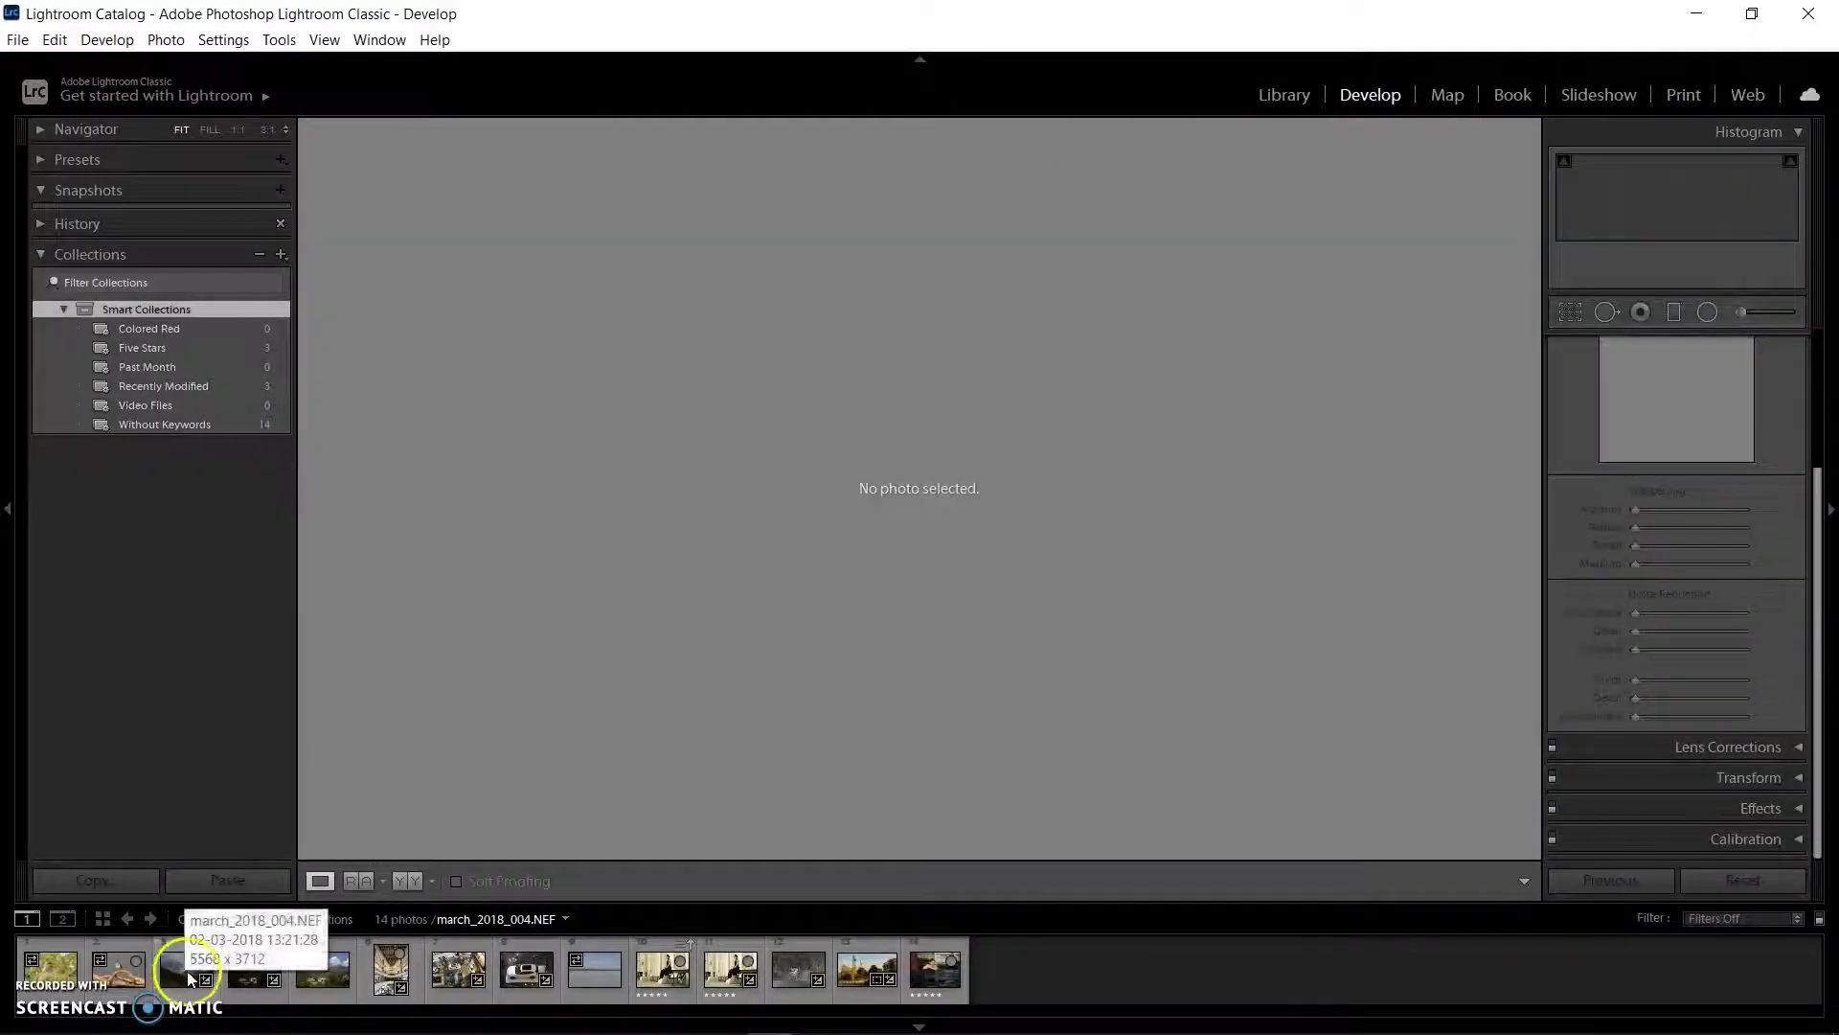
- Select march_2018_004.NEF and apply the Nikon_24-105_lens preset to it
{"action": "left_click", "coordinate": [190, 969]}
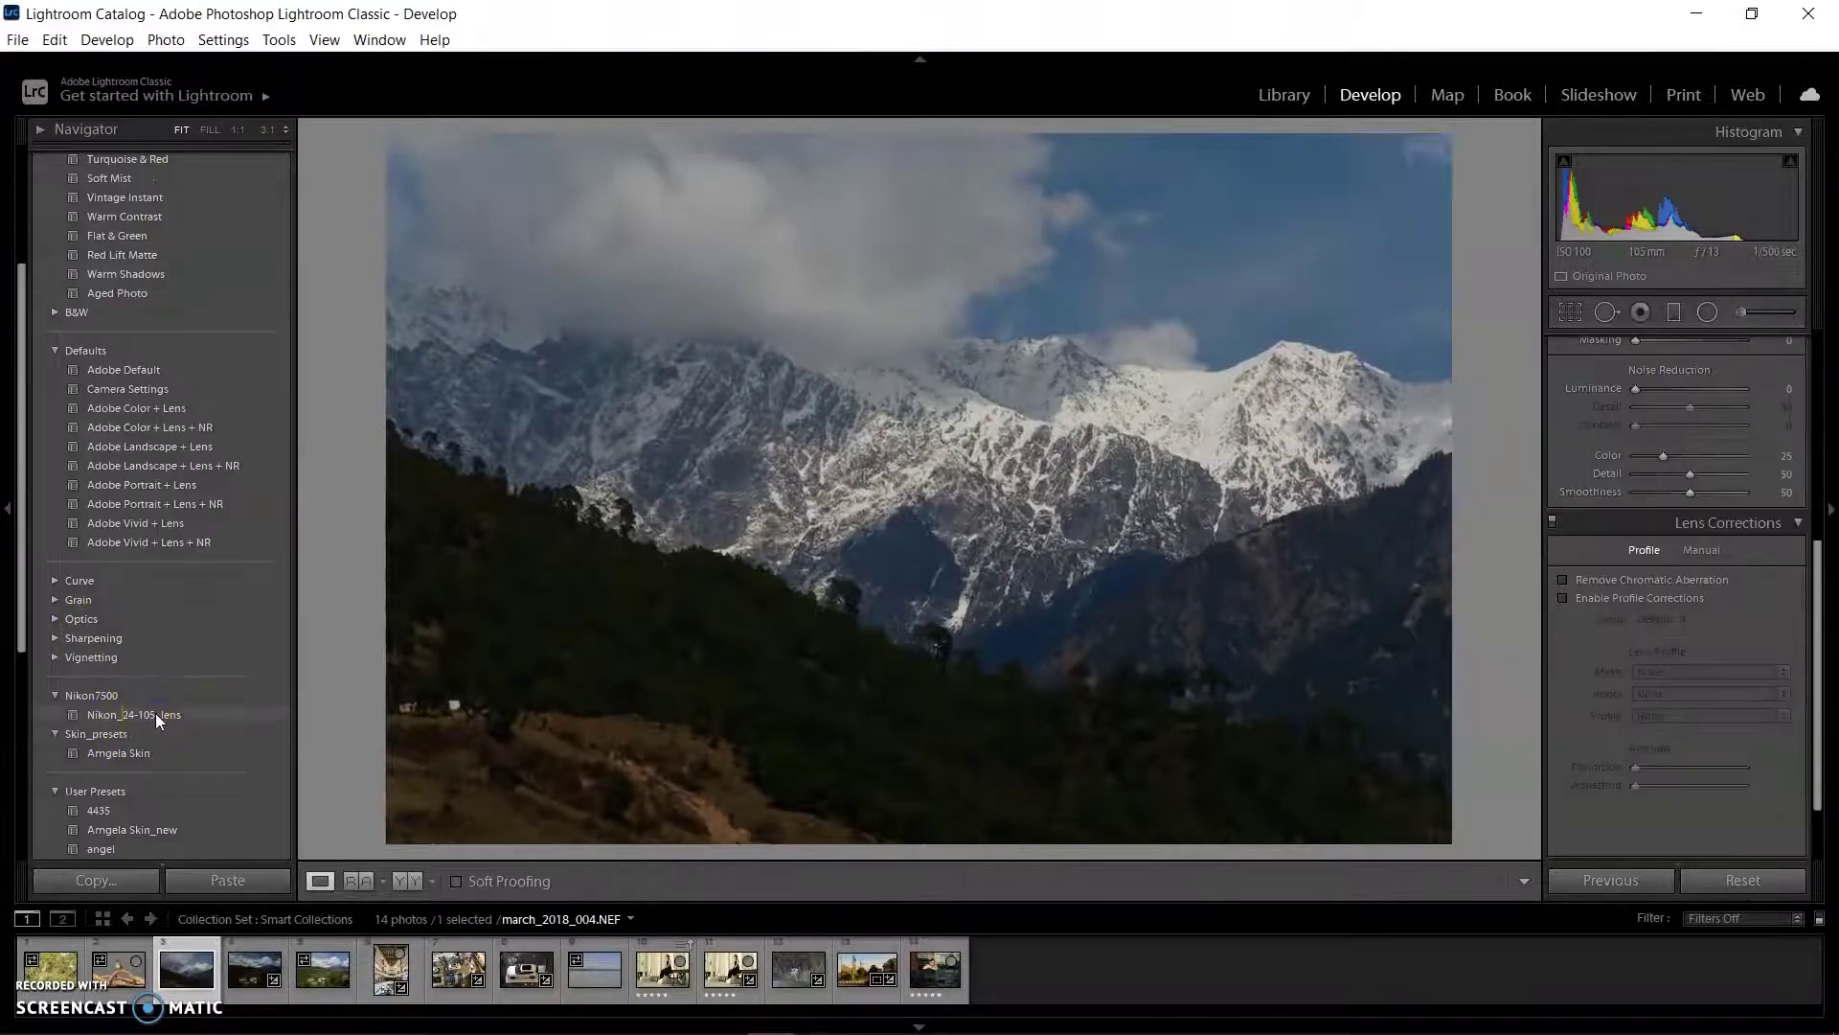
{"action": "left_click", "coordinate": [107, 713]}
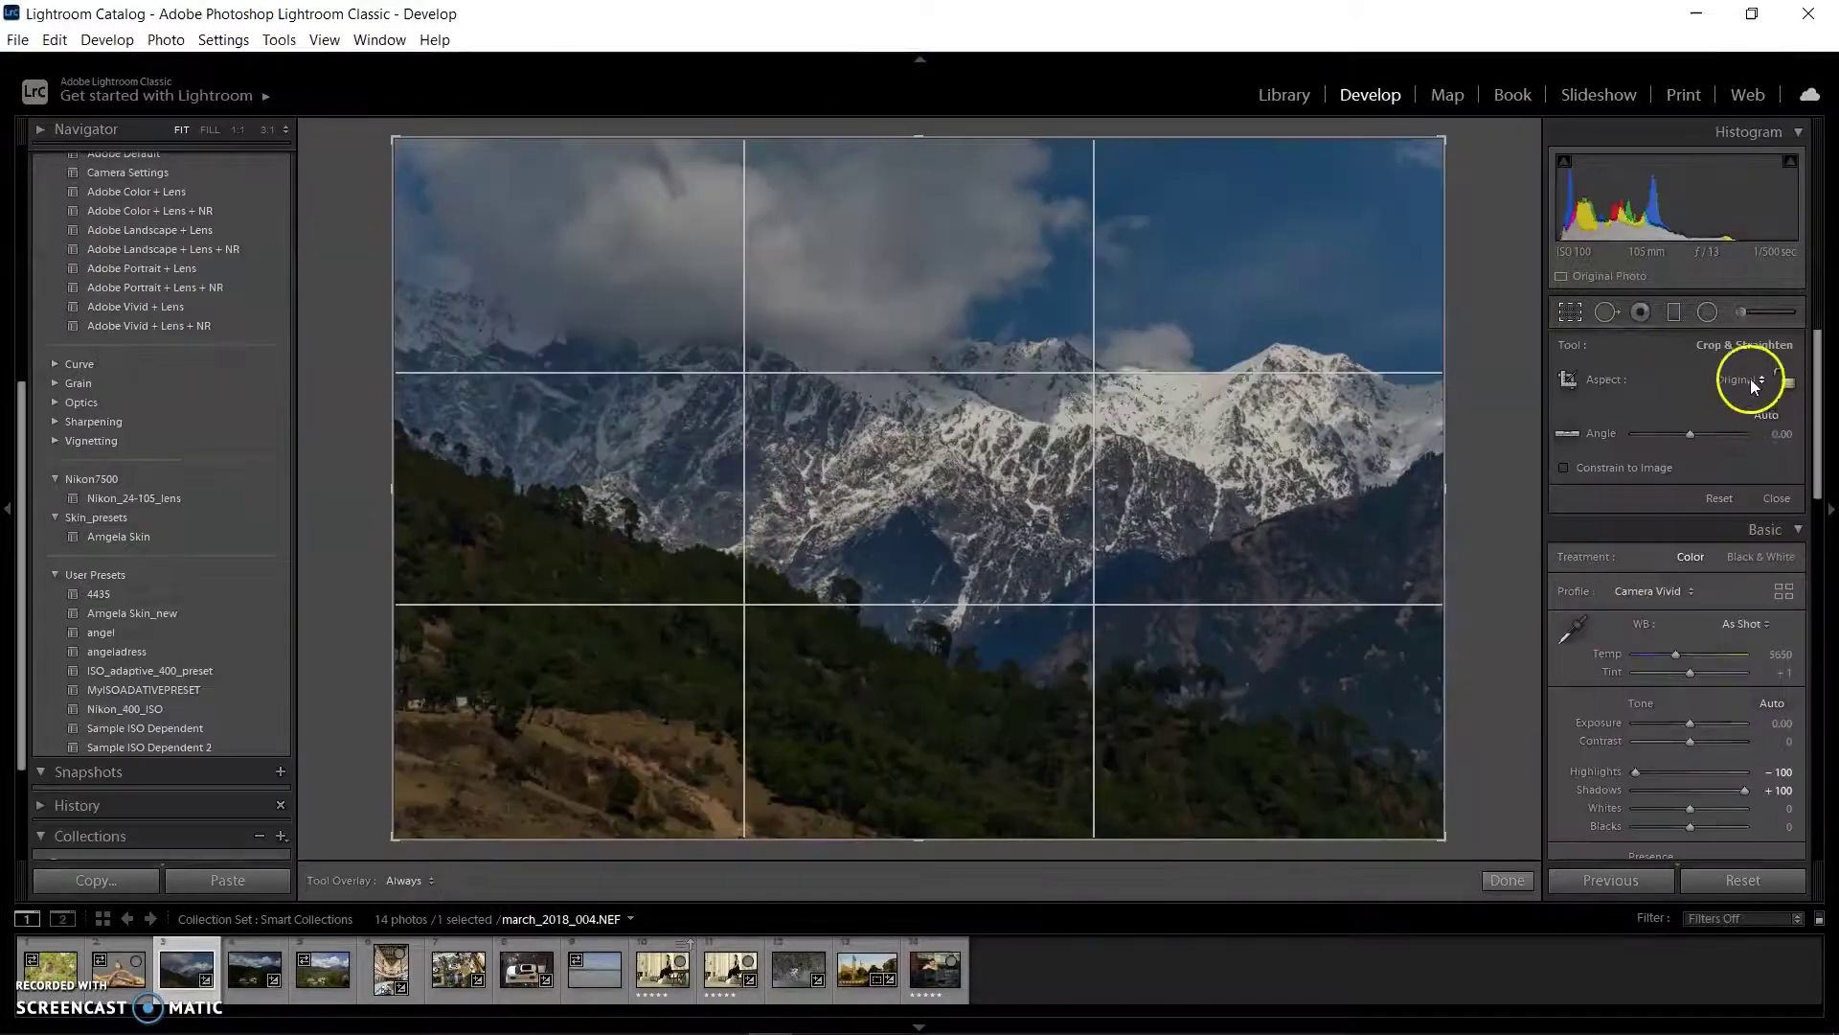
- Crop the mountain photo to a 16 x 9 aspect ratio and reposition the image within the frame
{"action": "left_click", "coordinate": [1752, 379]}
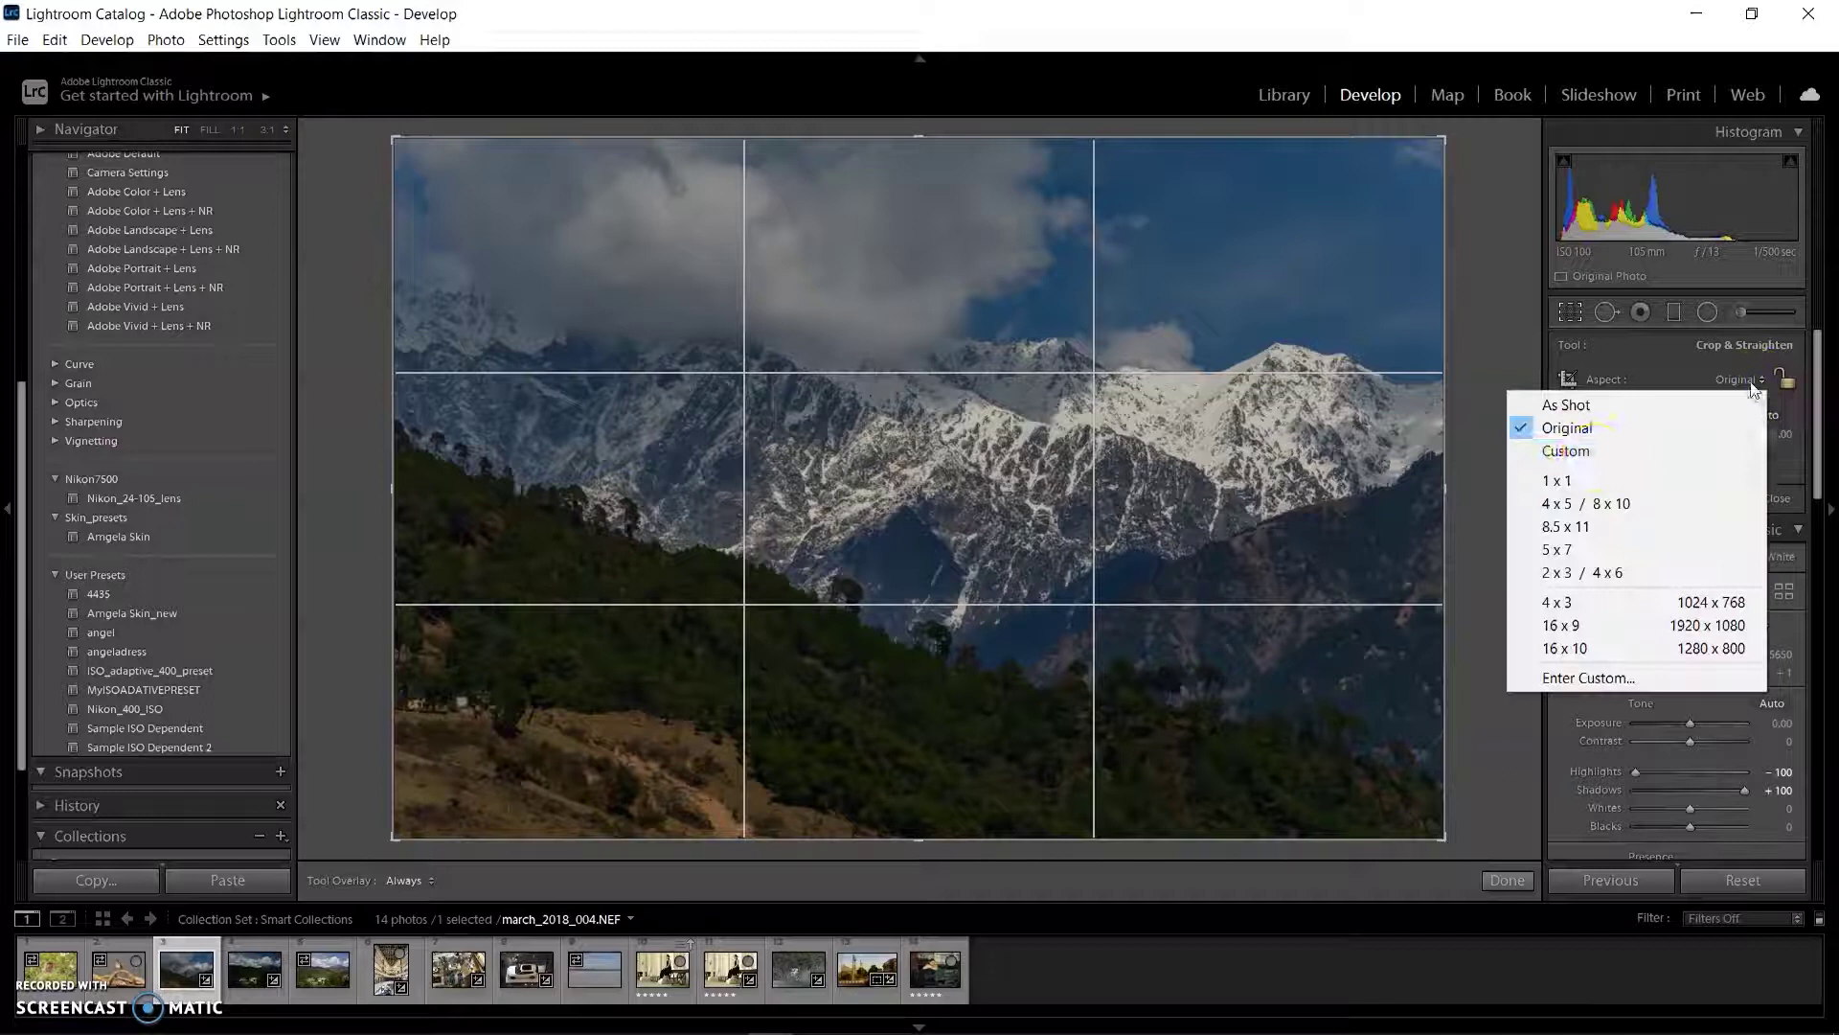
{"action": "left_click", "coordinate": [1616, 628]}
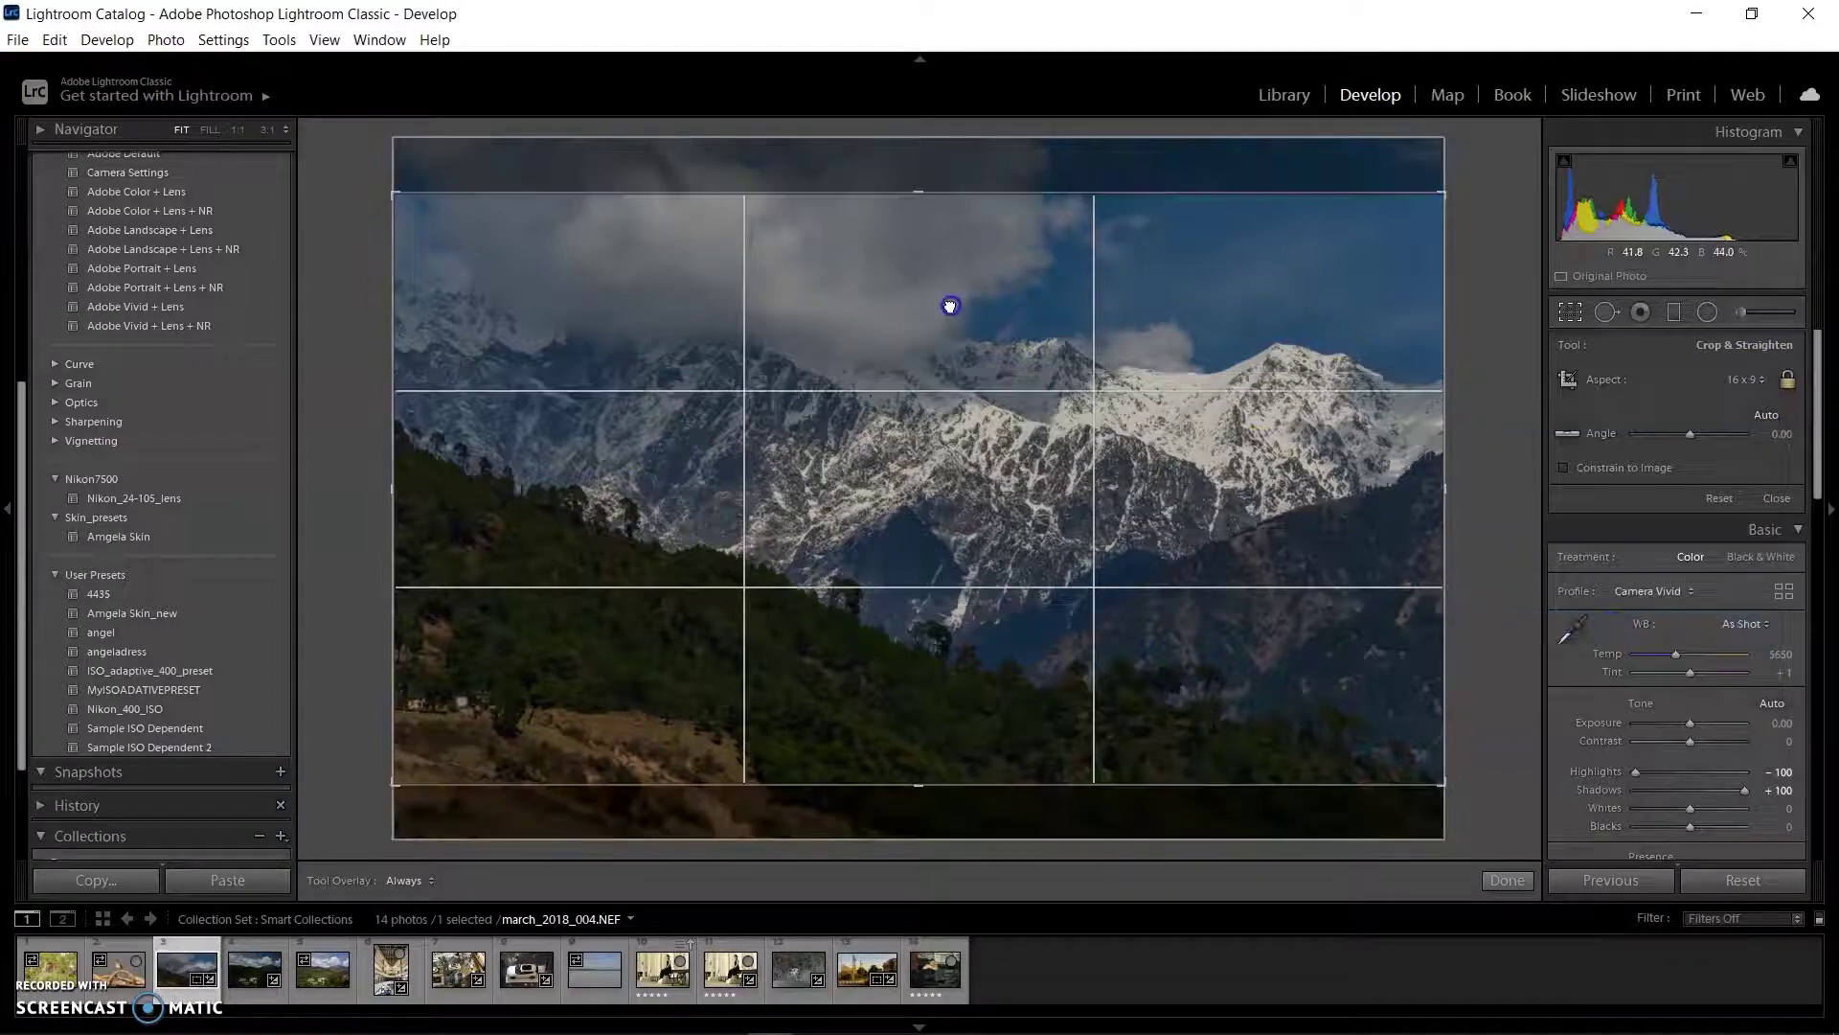
{"action": "mouse_move", "coordinate": [948, 304]}
{"action": "left_mouse_down"}
{"action": "mouse_move", "coordinate": [967, 330]}
{"action": "mouse_move", "coordinate": [970, 312]}
{"action": "left_mouse_up"}
{"action": "key", "text": "Return"}
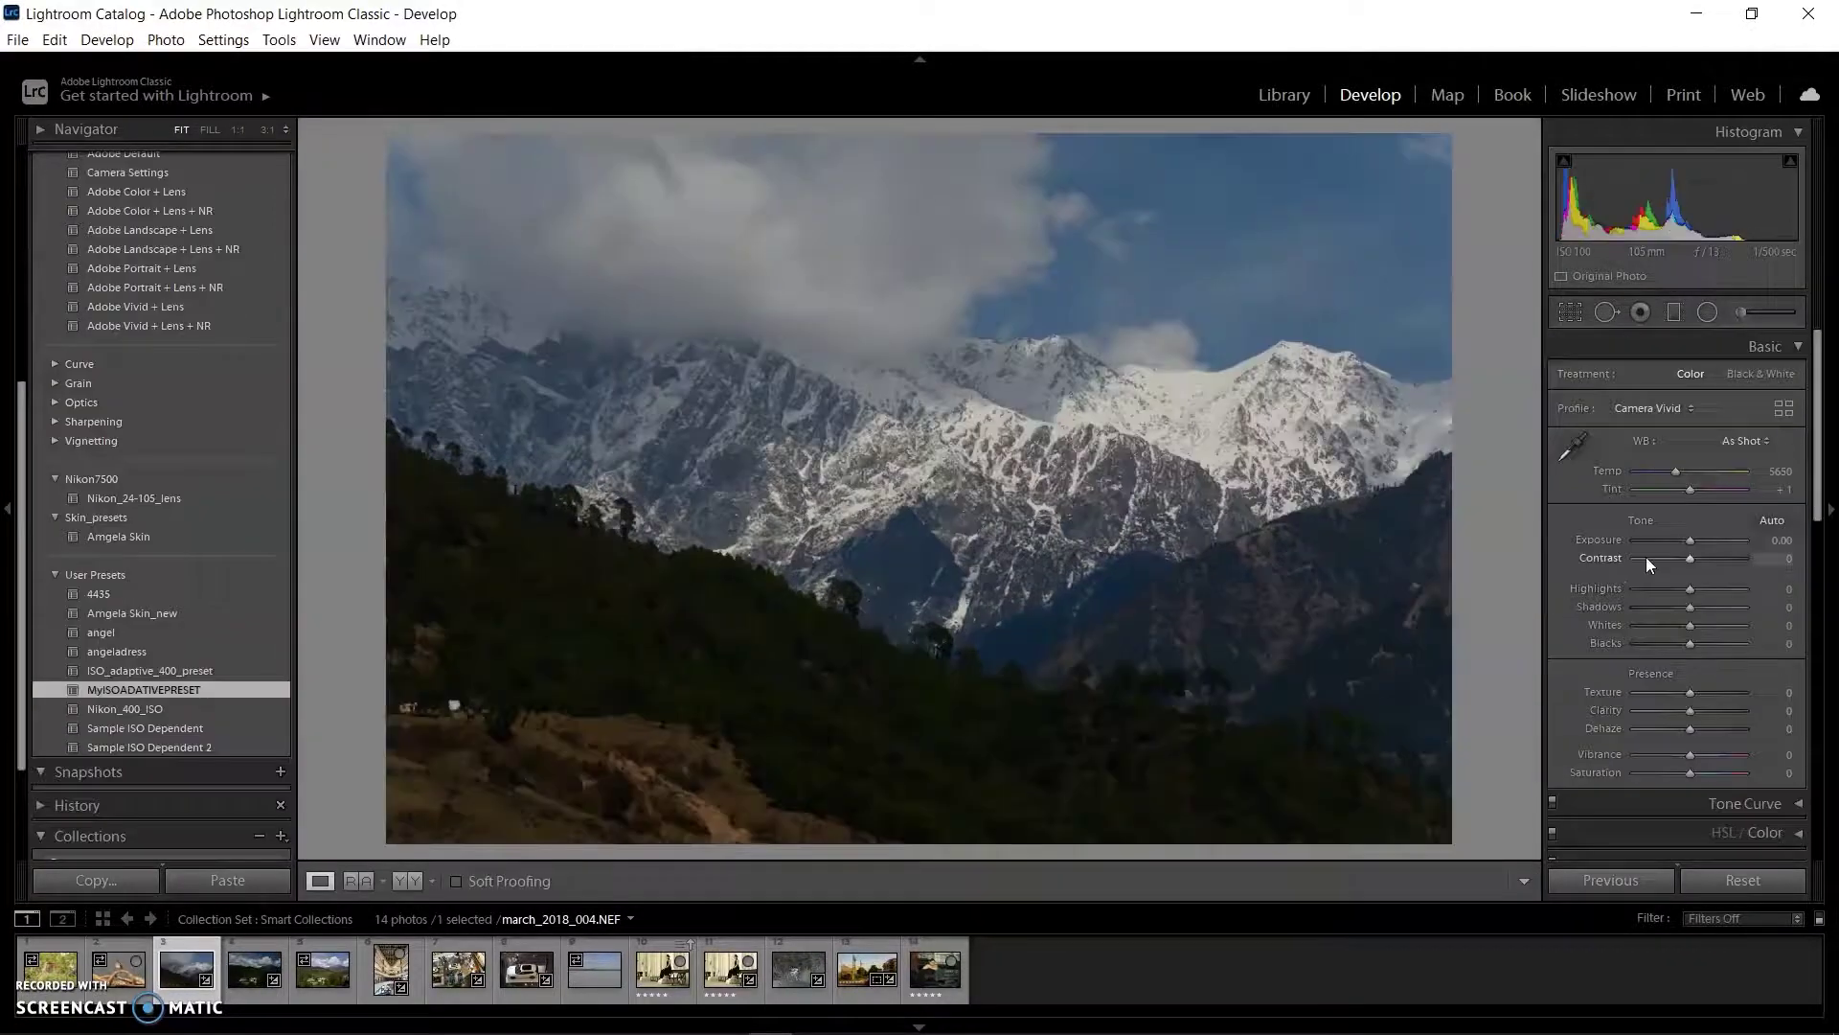
- Set the mountain photo's Highlights to -100 and Shadows to +100
{"action": "left_click", "coordinate": [1680, 590]}
{"action": "left_click_drag", "start_coordinate": [1692, 588], "coordinate": [1758, 617]}
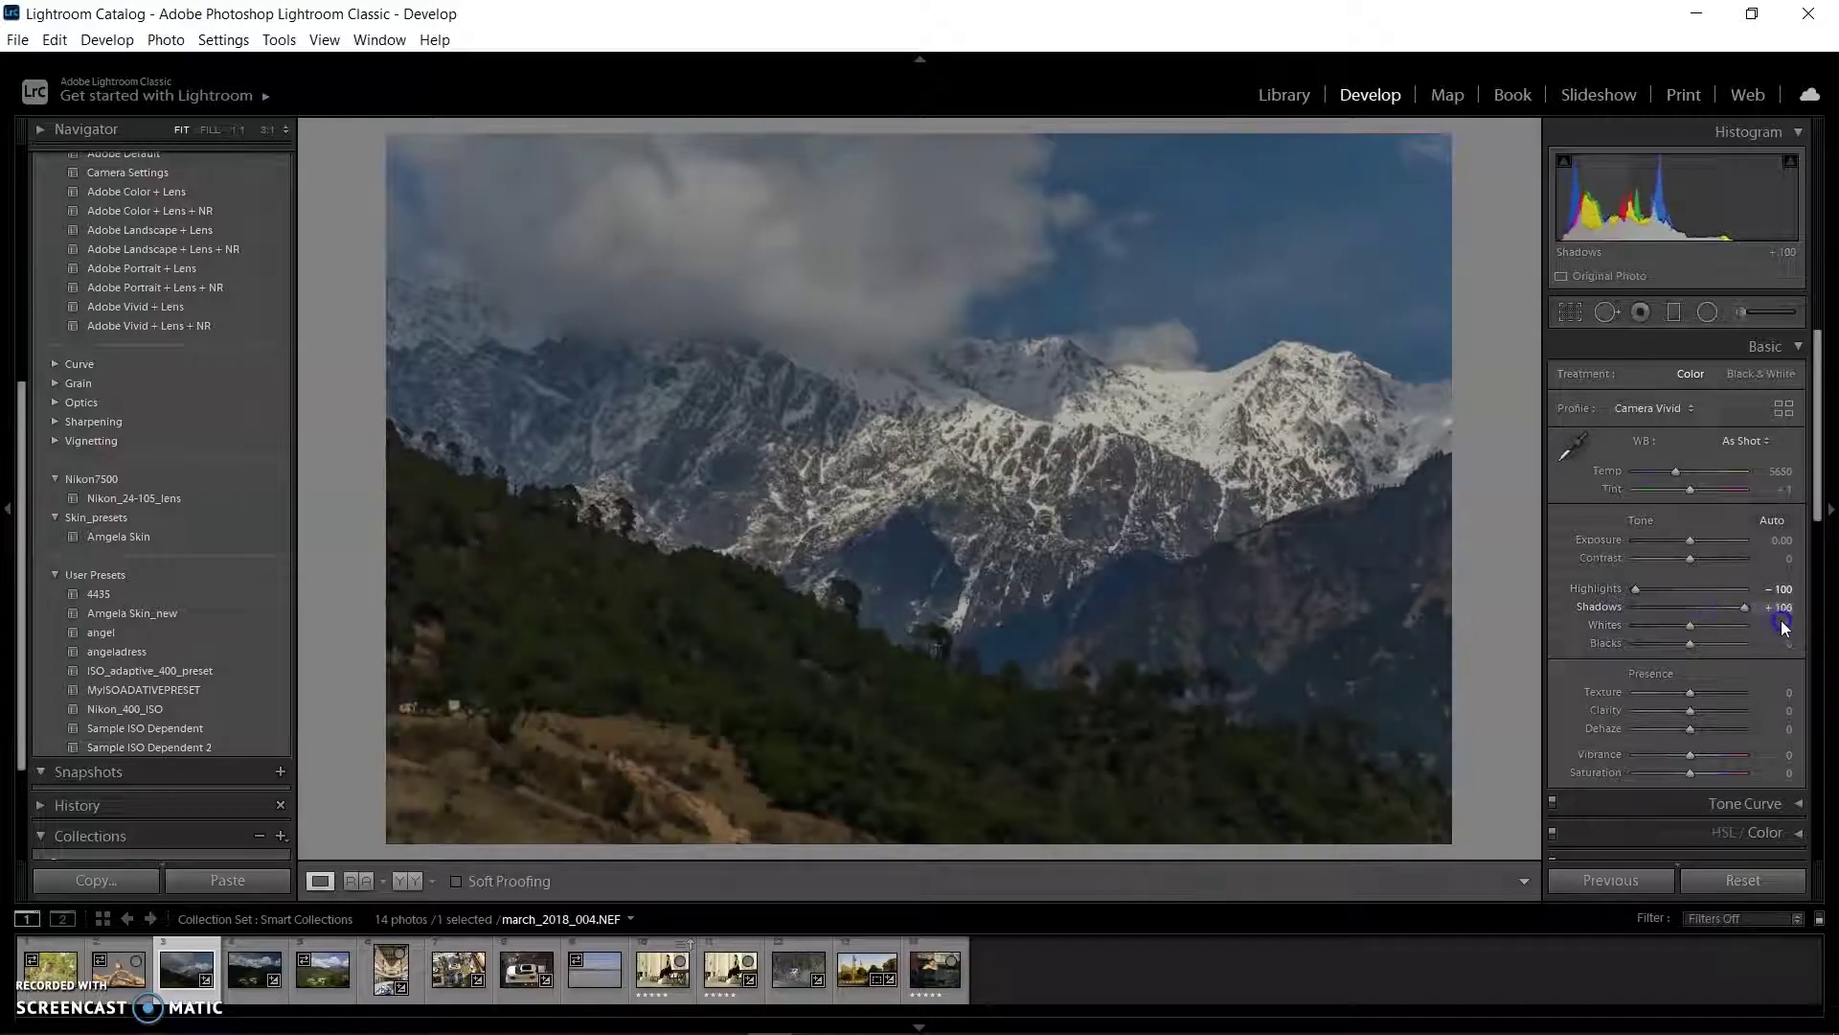
{"action": "left_click", "coordinate": [1707, 782]}
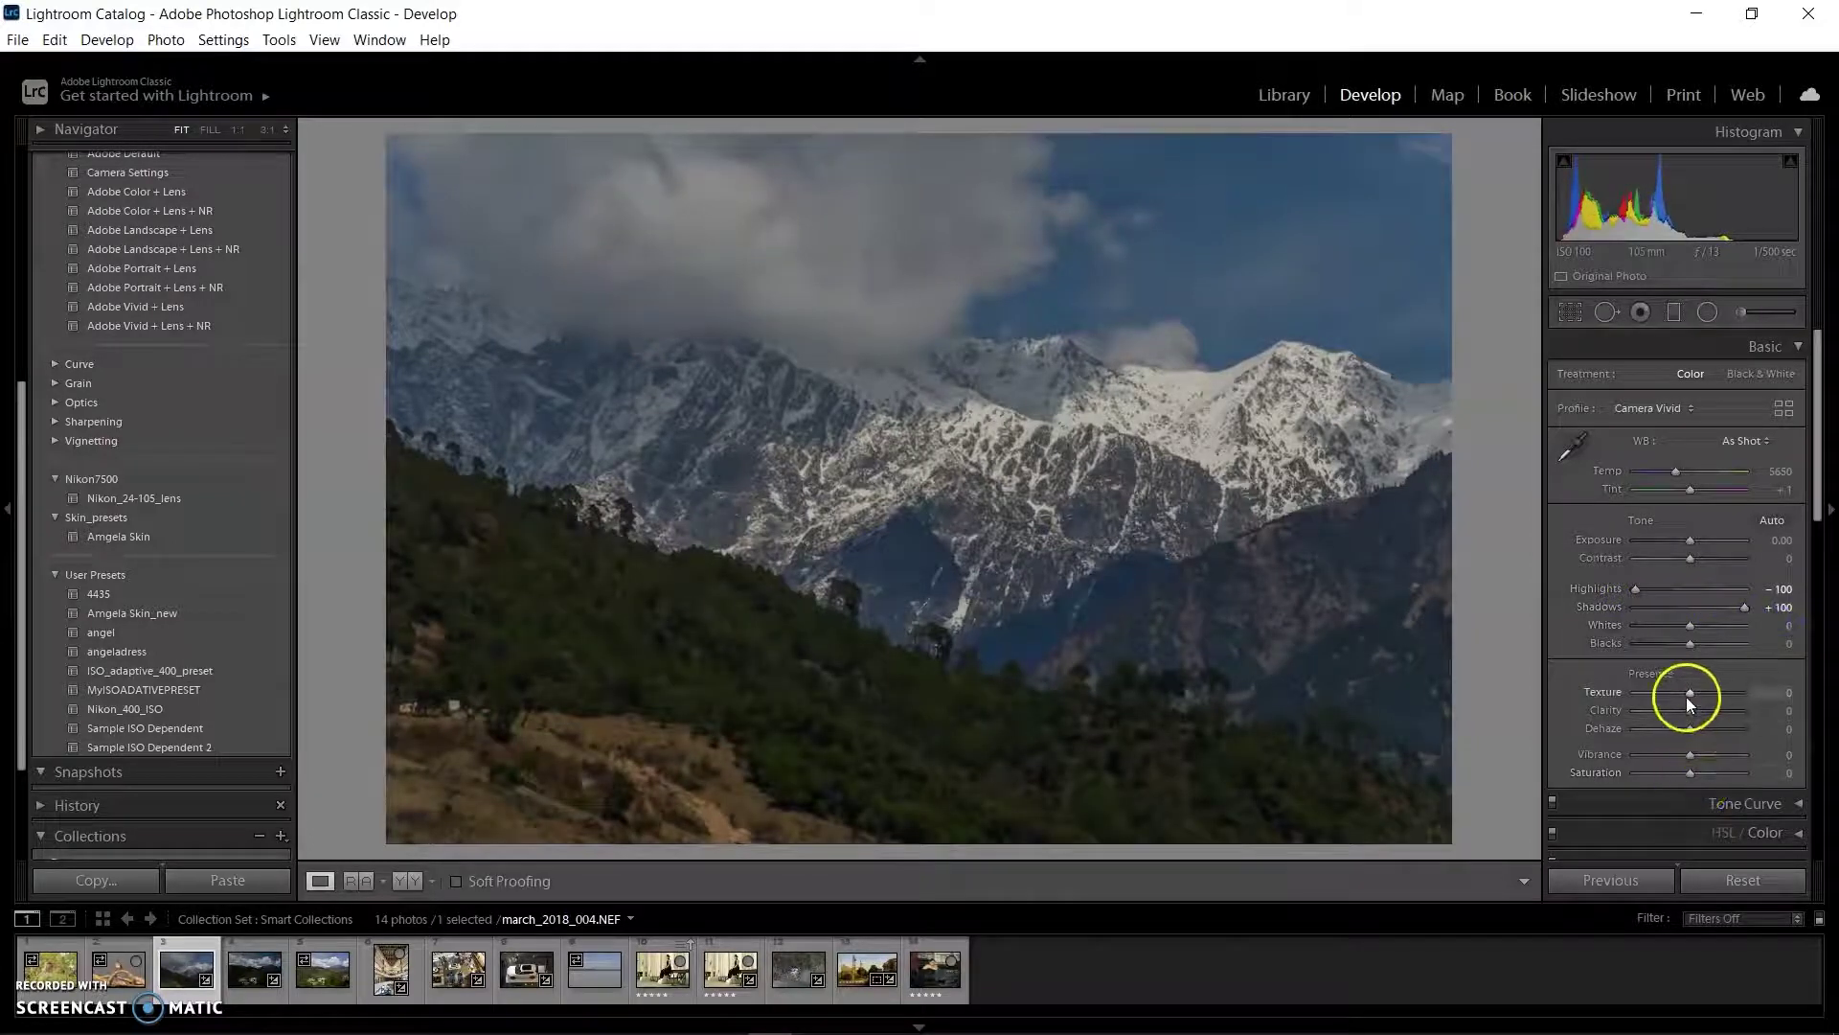
- Set the mountain photo's Dehaze to +19
{"action": "scroll", "coordinate": [1686, 698], "scroll_direction": "down", "scroll_amount": 2}
{"action": "mouse_move", "coordinate": [1690, 616]}
{"action": "left_mouse_down"}
{"action": "mouse_move", "coordinate": [1715, 615]}
{"action": "mouse_move", "coordinate": [1698, 617]}
{"action": "left_mouse_up"}
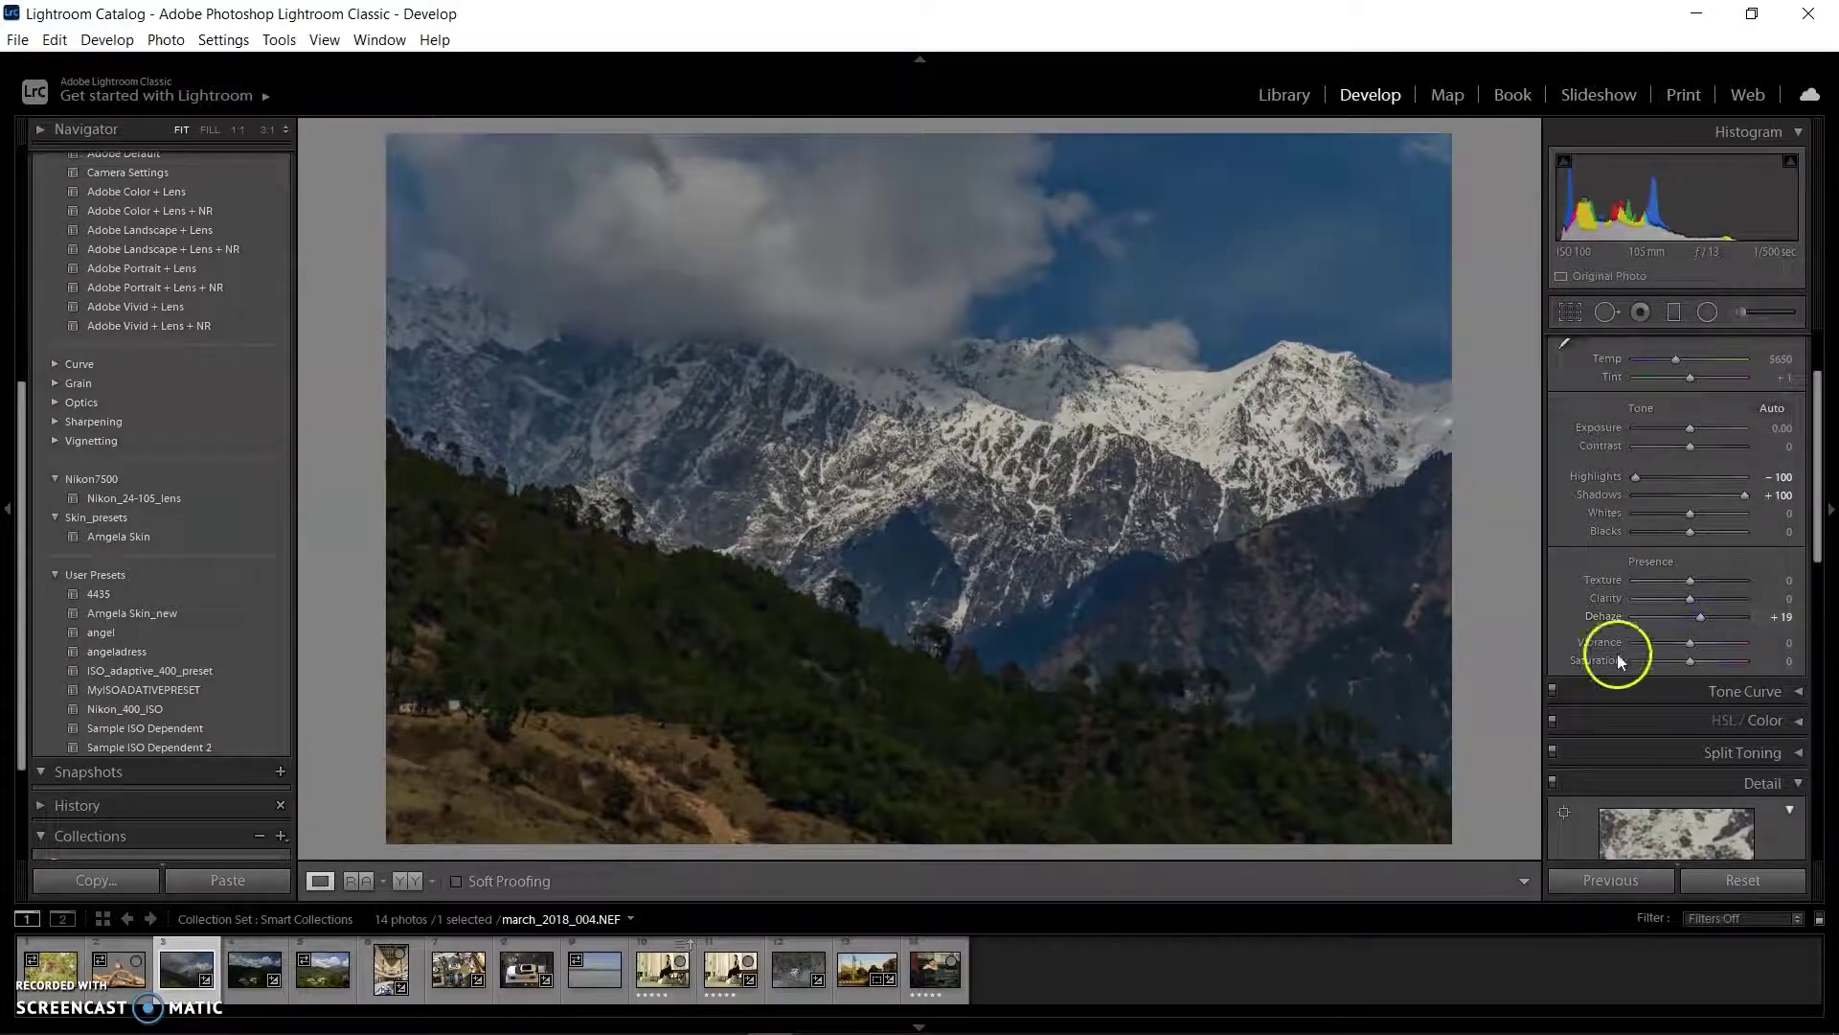
{"action": "left_click_drag", "start_coordinate": [1819, 512], "coordinate": [1830, 464]}
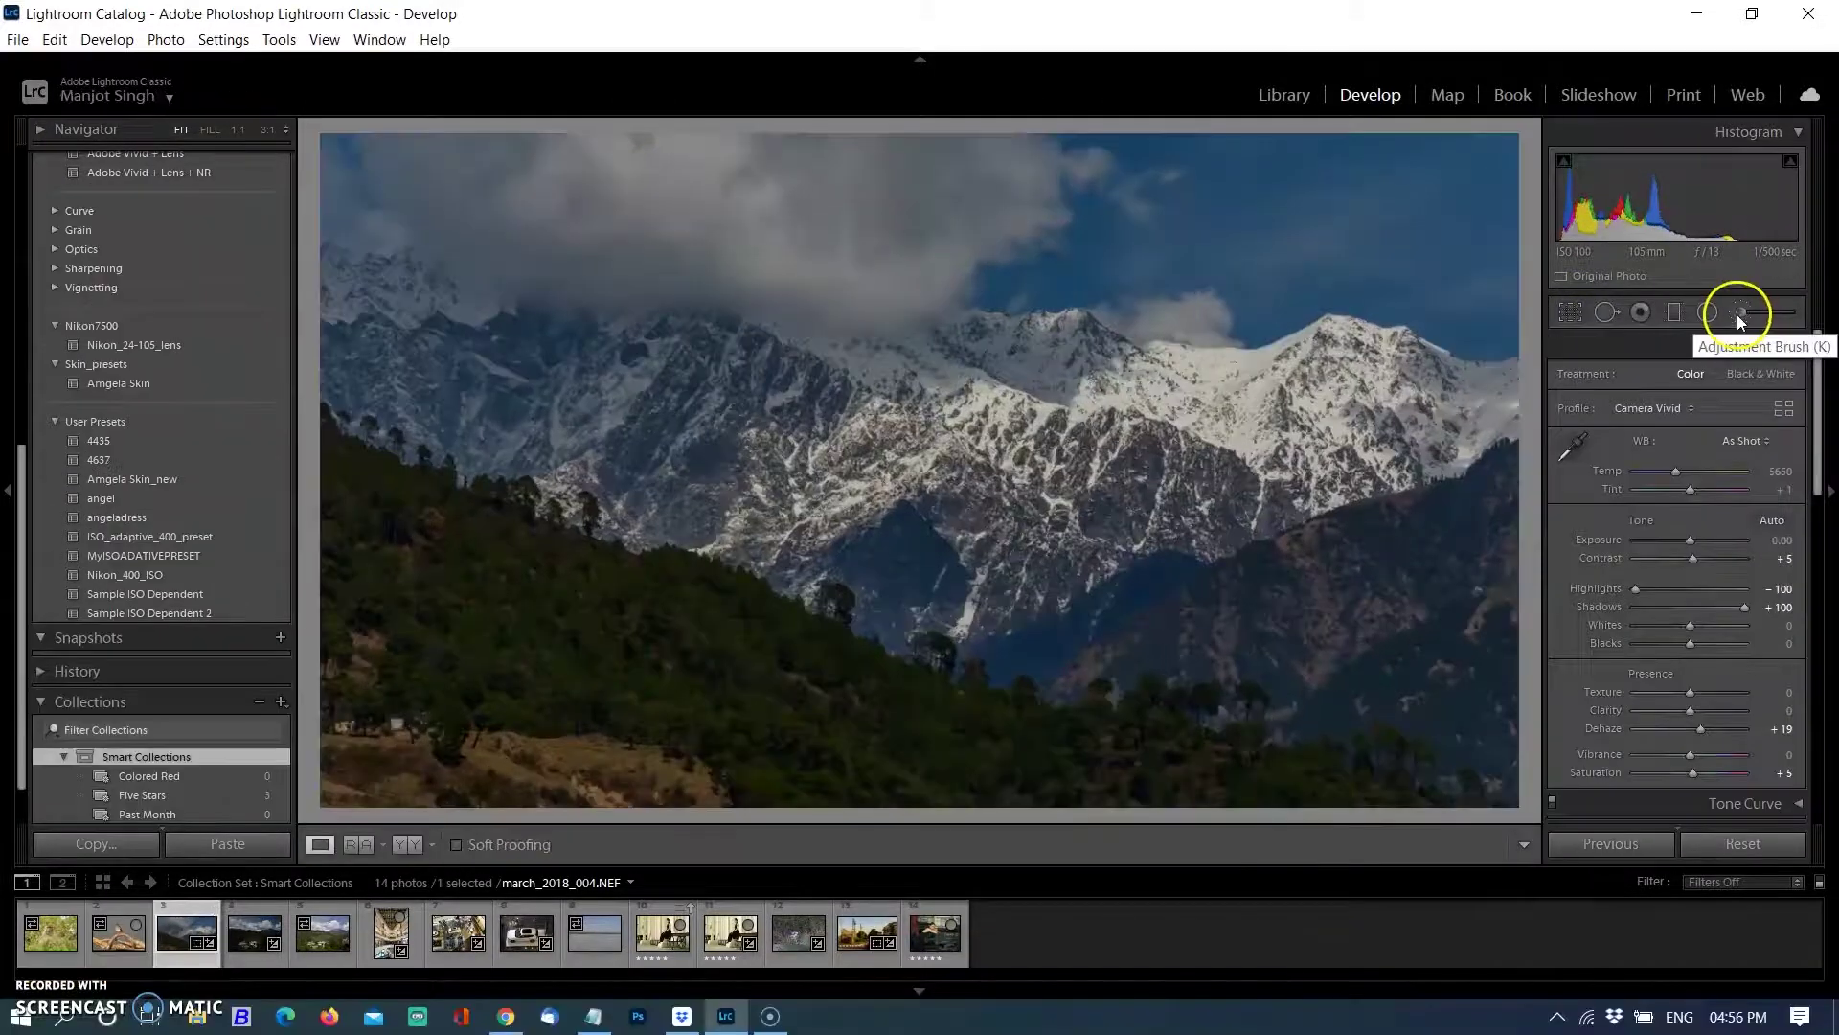
- Paint an Adjustment Brush mask over the dark hillside at the photo's lower right, using the mask overlay to check coverage
{"action": "left_click", "coordinate": [1737, 314]}
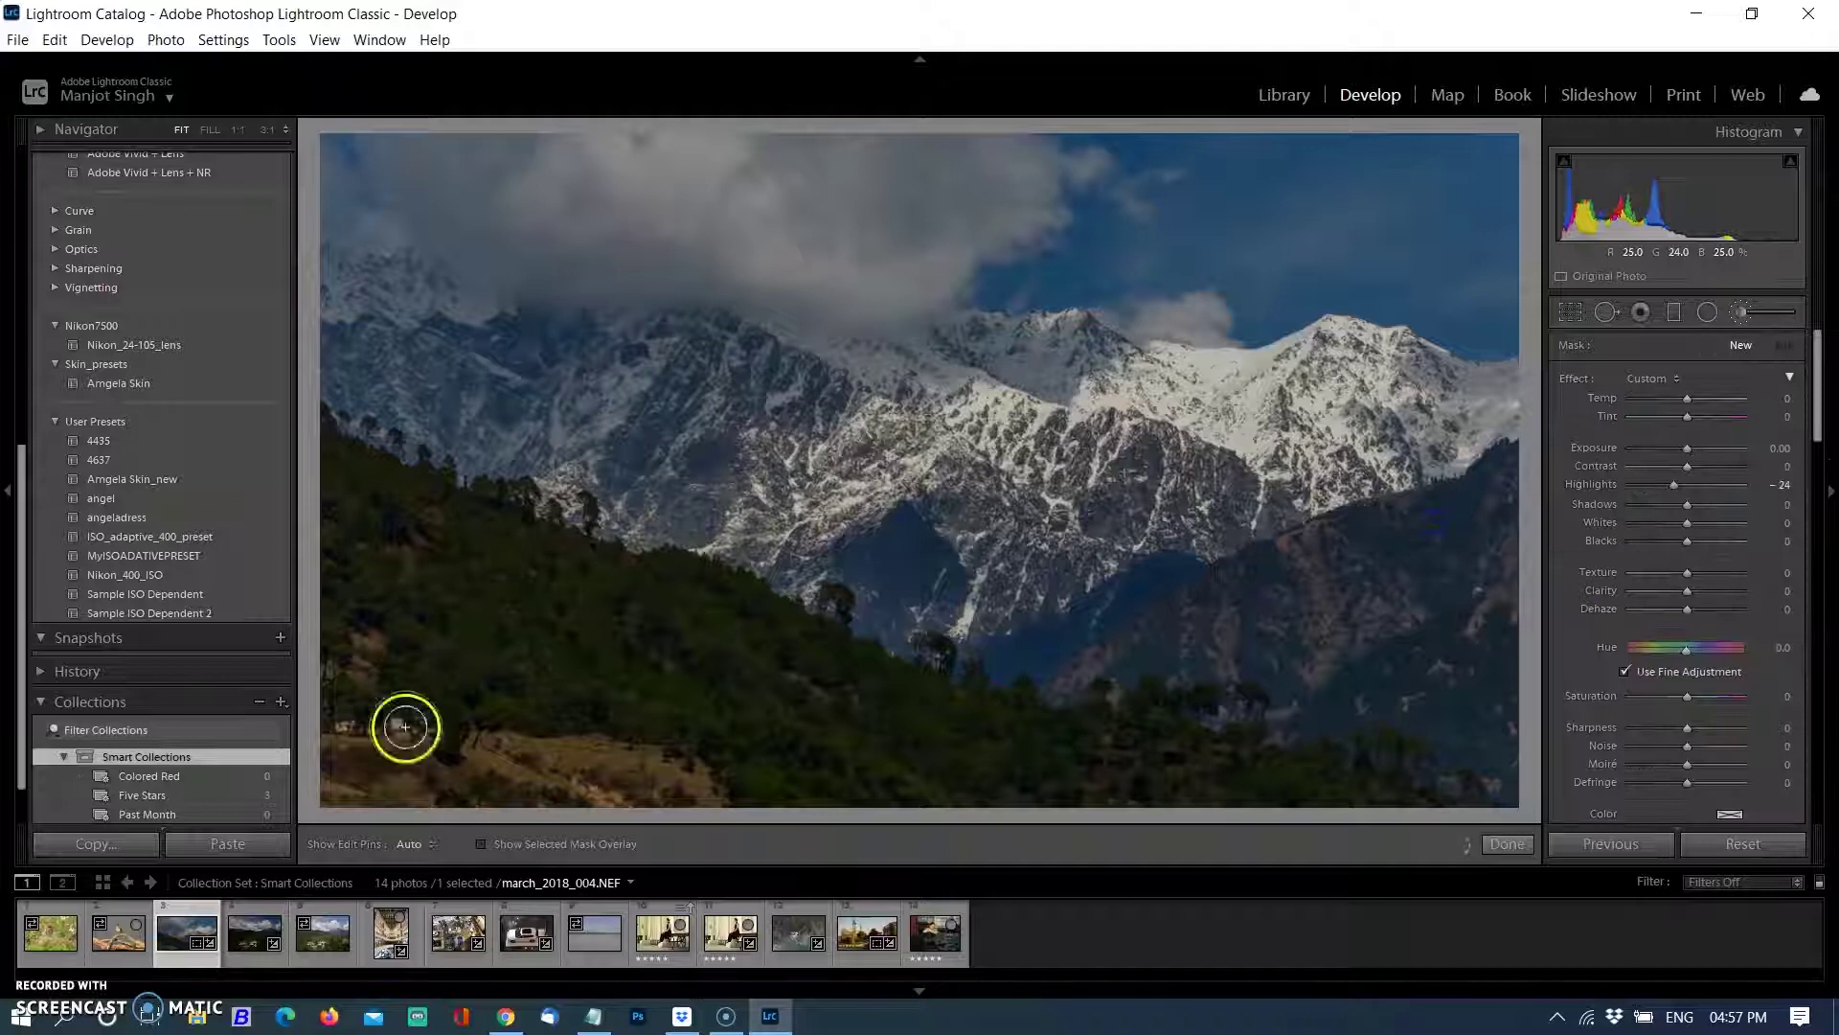
{"action": "left_click", "coordinate": [482, 843]}
{"action": "mouse_move", "coordinate": [1182, 636]}
{"action": "left_mouse_down"}
{"action": "mouse_move", "coordinate": [1452, 493]}
{"action": "mouse_move", "coordinate": [1502, 639]}
{"action": "mouse_move", "coordinate": [1506, 768]}
{"action": "mouse_move", "coordinate": [1306, 661]}
{"action": "mouse_move", "coordinate": [1470, 562]}
{"action": "mouse_move", "coordinate": [1314, 621]}
{"action": "mouse_move", "coordinate": [1483, 481]}
{"action": "mouse_move", "coordinate": [1238, 594]}
{"action": "mouse_move", "coordinate": [1264, 662]}
{"action": "mouse_move", "coordinate": [1234, 670]}
{"action": "mouse_move", "coordinate": [1467, 696]}
{"action": "mouse_move", "coordinate": [1361, 622]}
{"action": "mouse_move", "coordinate": [1401, 634]}
{"action": "mouse_move", "coordinate": [1509, 780]}
{"action": "mouse_move", "coordinate": [1397, 628]}
{"action": "mouse_move", "coordinate": [1434, 665]}
{"action": "mouse_move", "coordinate": [1315, 699]}
{"action": "mouse_move", "coordinate": [1297, 722]}
{"action": "mouse_move", "coordinate": [1480, 776]}
{"action": "mouse_move", "coordinate": [1226, 647]}
{"action": "mouse_move", "coordinate": [1074, 675]}
{"action": "mouse_move", "coordinate": [1455, 787]}
{"action": "left_mouse_up"}
{"action": "left_click", "coordinate": [482, 844]}
- Set the brushed hillside's Dehaze to 18, Highlights to 18 and Contrast to -8
{"action": "left_click_drag", "start_coordinate": [1682, 607], "coordinate": [1698, 610]}
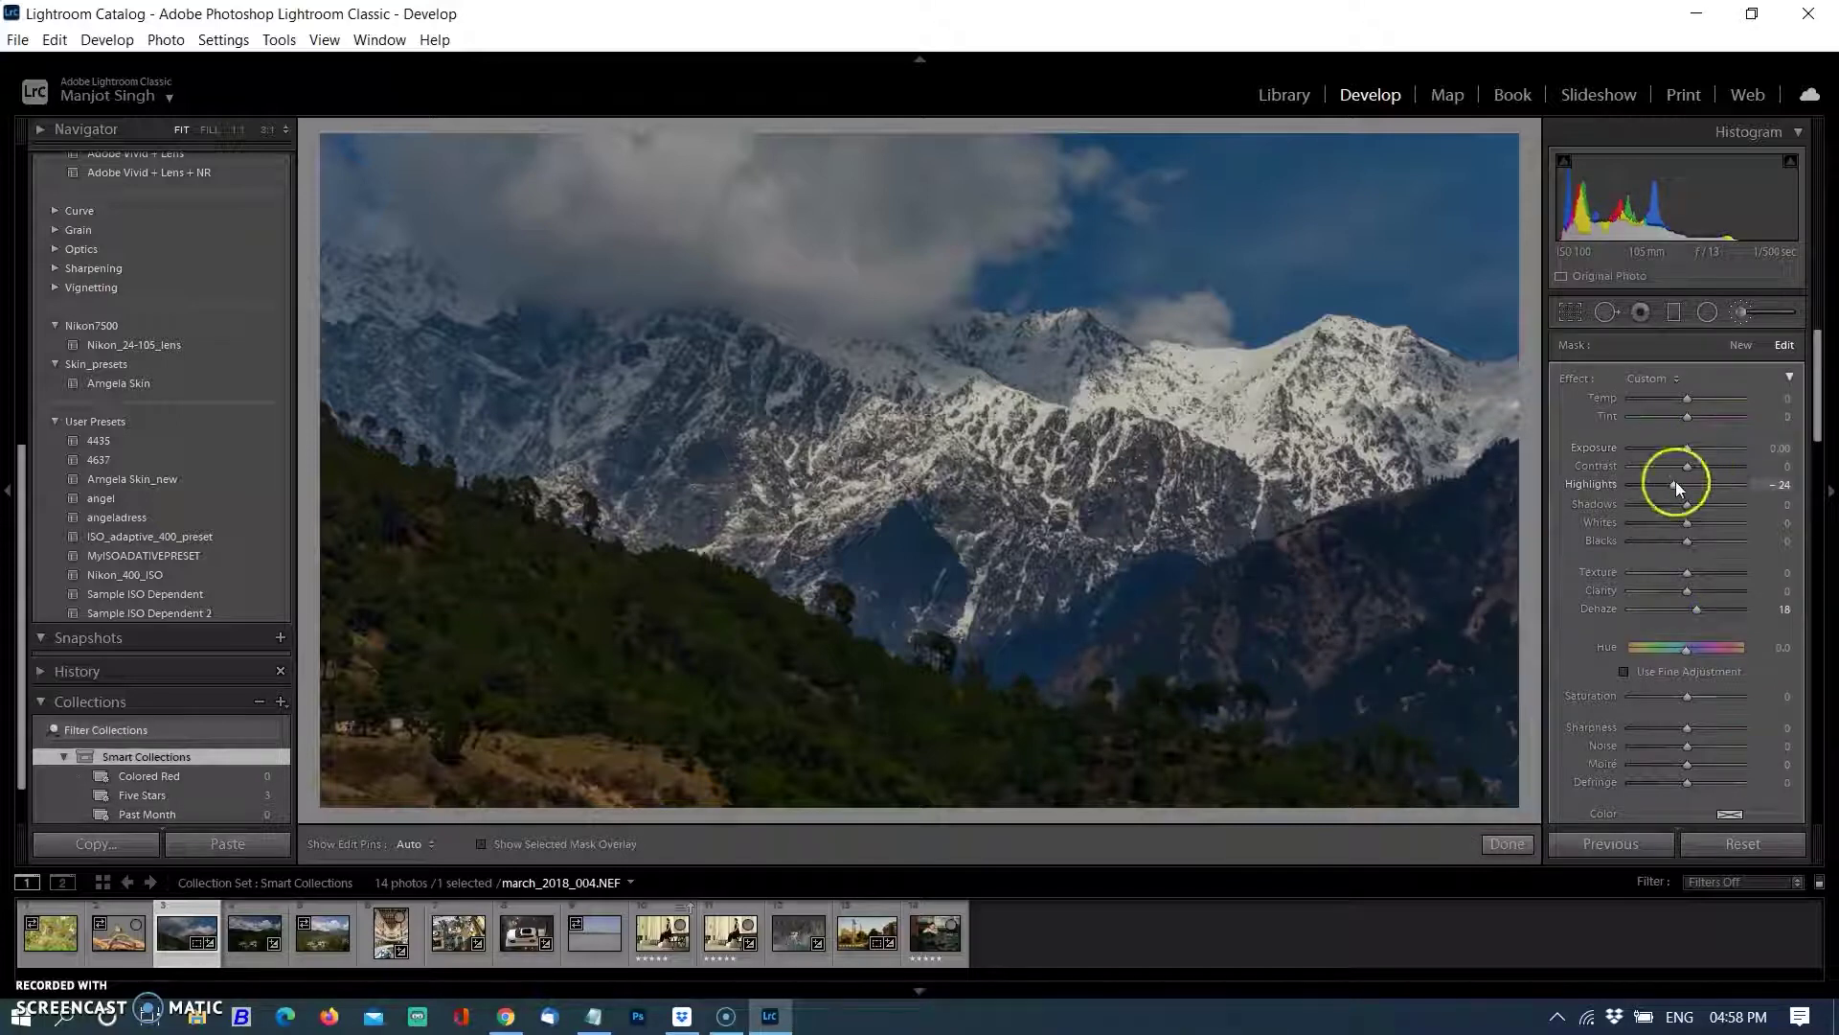
{"action": "mouse_move", "coordinate": [1676, 481]}
{"action": "left_mouse_down"}
{"action": "mouse_move", "coordinate": [1715, 480]}
{"action": "mouse_move", "coordinate": [1680, 467]}
{"action": "left_mouse_up"}
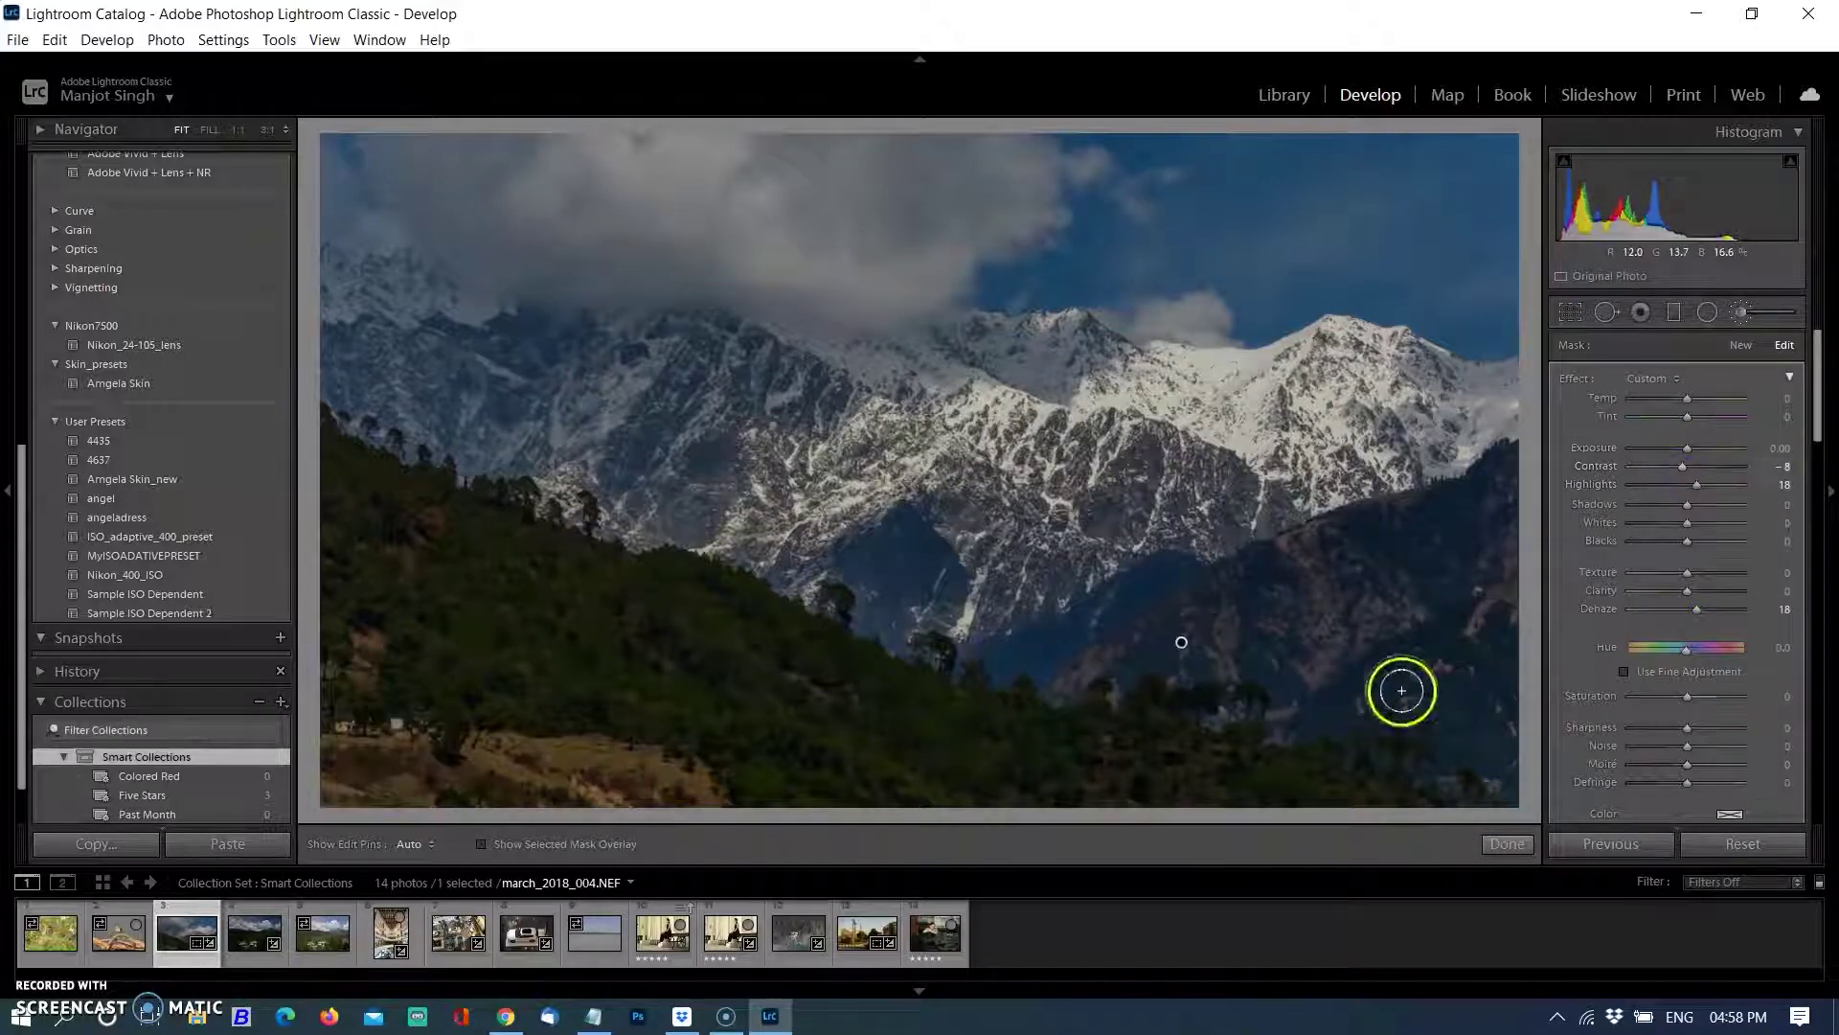
{"action": "left_click_drag", "start_coordinate": [1681, 650], "coordinate": [1688, 649]}
- Draw a graduated filter from the photo's top edge down past the snowy peaks, with Hue 53.5 and Saturation -25
{"action": "left_click_drag", "start_coordinate": [911, 131], "coordinate": [906, 460]}
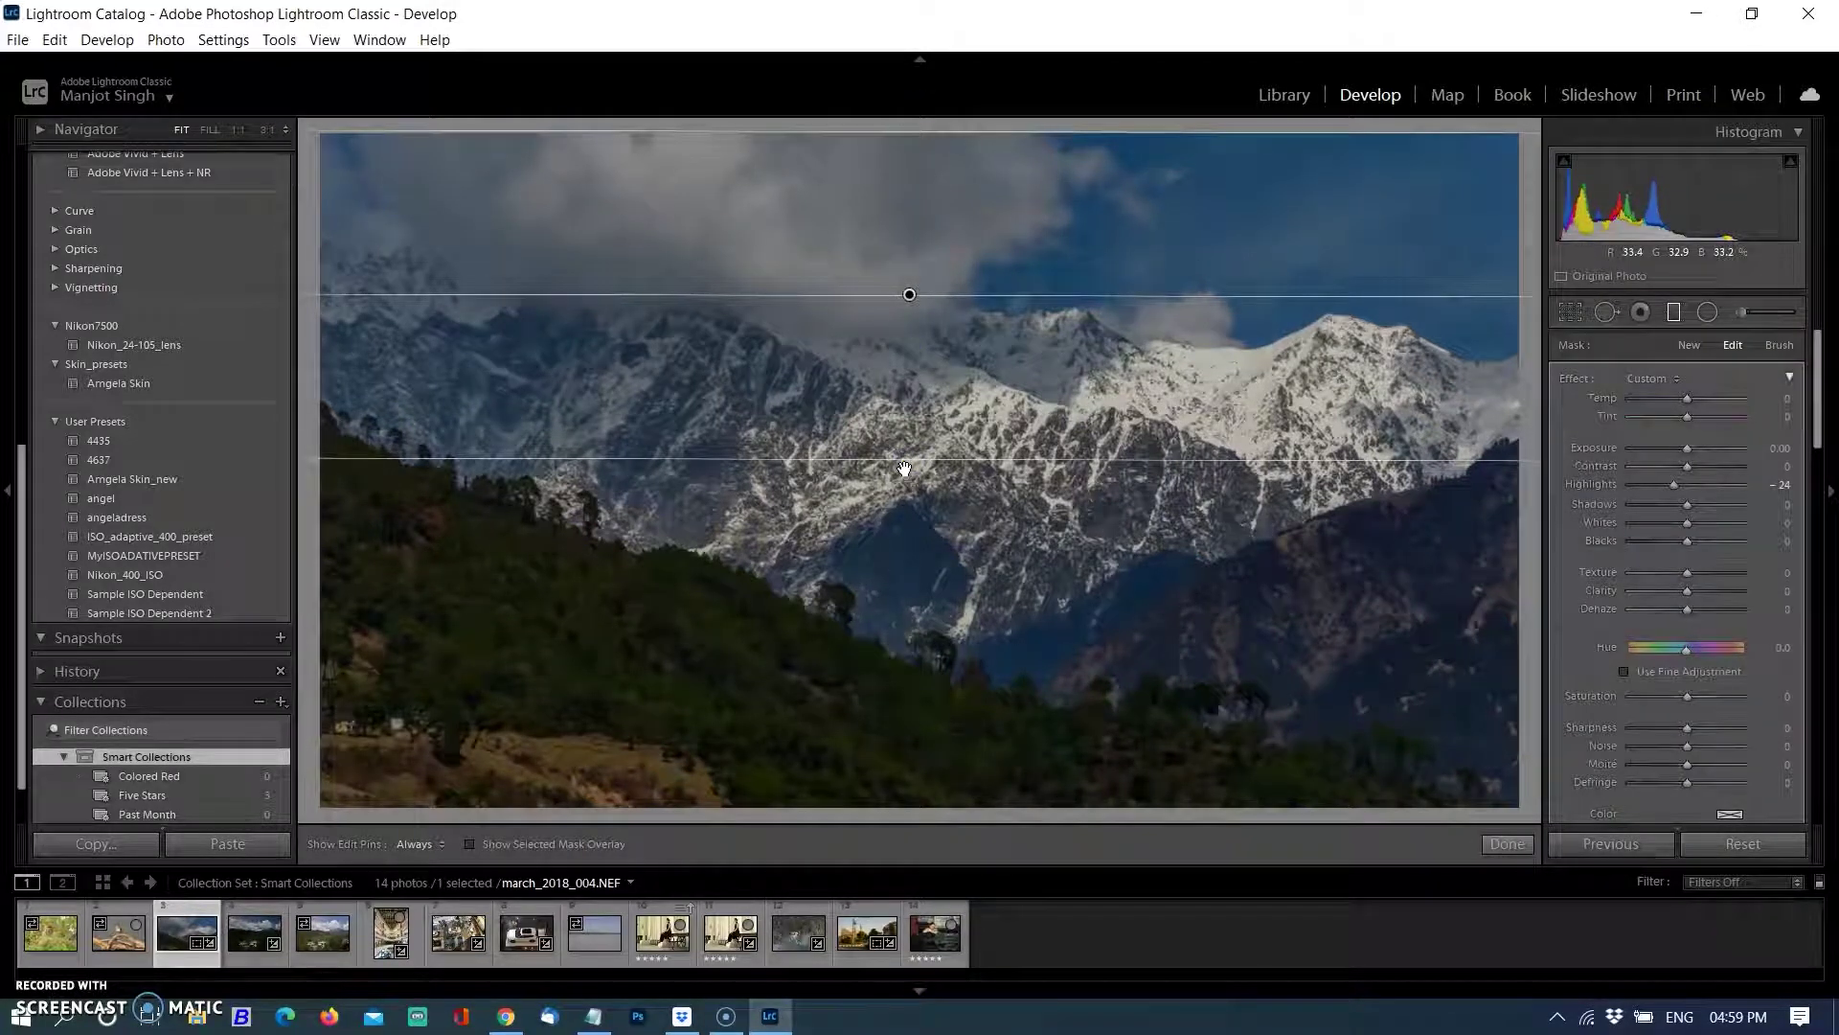
{"action": "mouse_move", "coordinate": [1686, 650]}
{"action": "left_mouse_down"}
{"action": "mouse_move", "coordinate": [1703, 652]}
{"action": "mouse_move", "coordinate": [1671, 657]}
{"action": "mouse_move", "coordinate": [1713, 663]}
{"action": "mouse_move", "coordinate": [1676, 698]}
{"action": "left_mouse_up"}
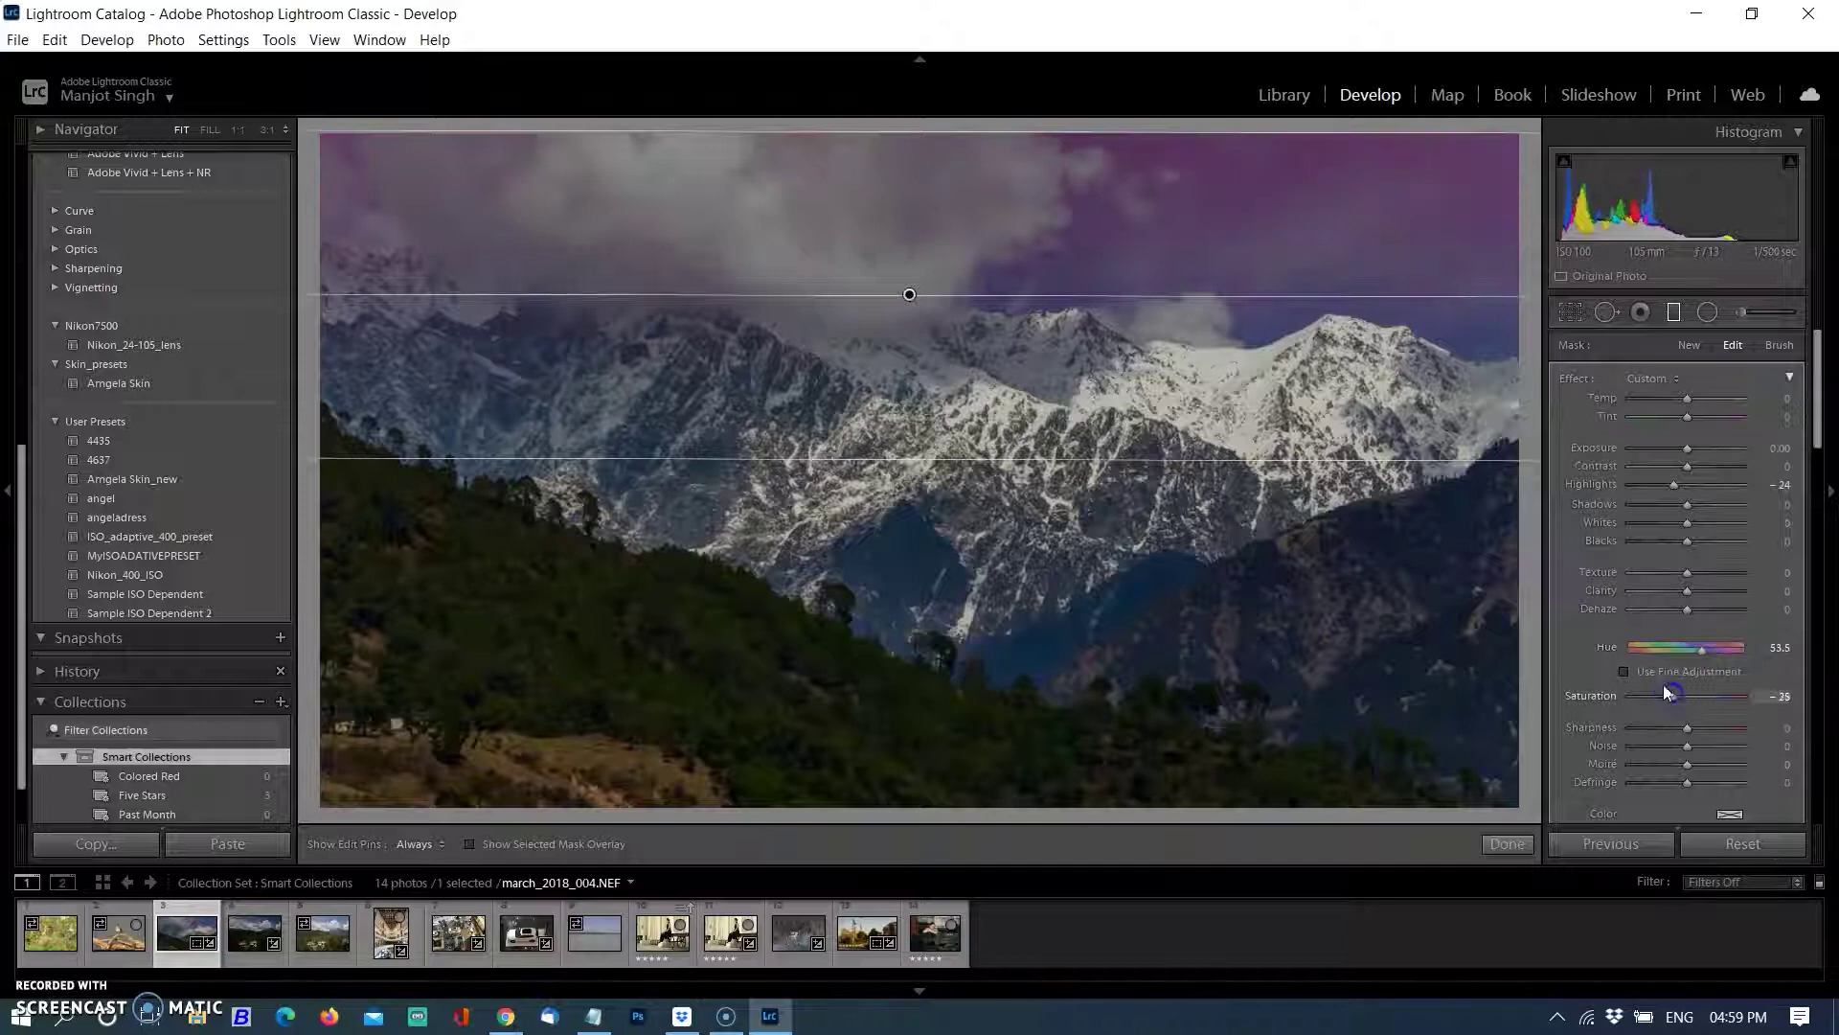
{"action": "left_click_drag", "start_coordinate": [886, 459], "coordinate": [887, 548]}
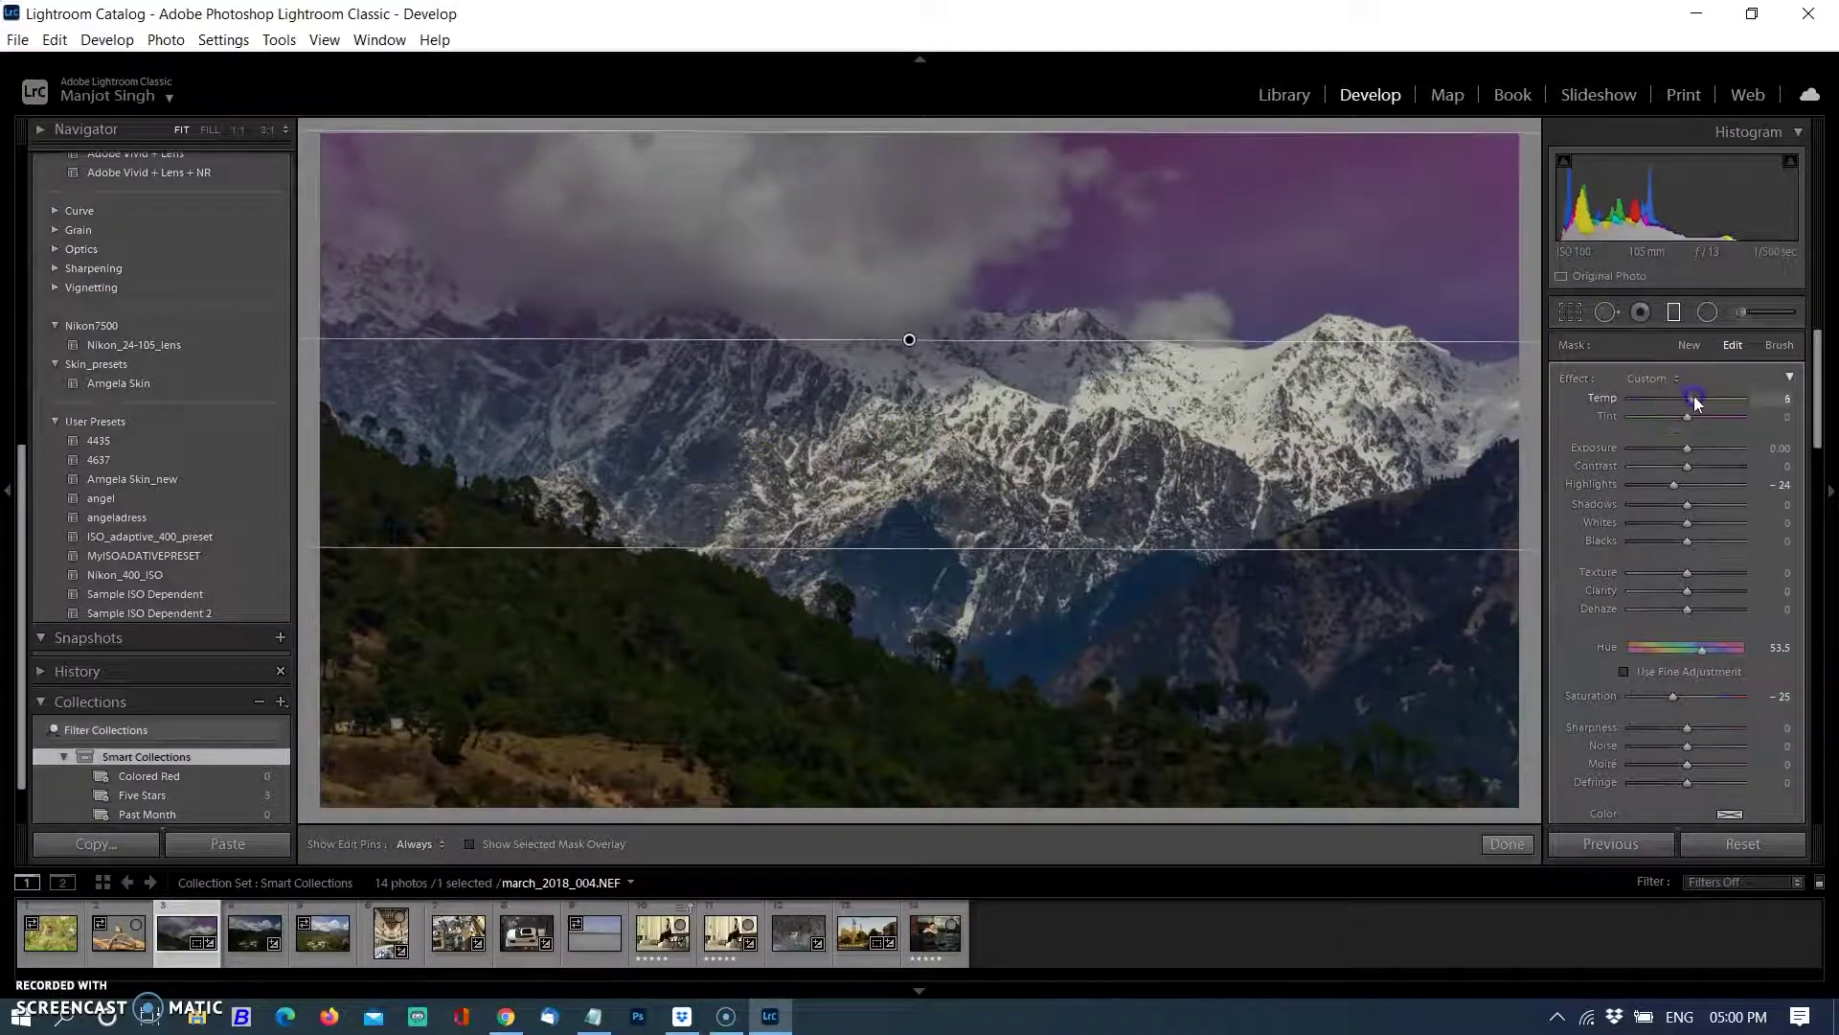
- Set the sky gradient's Temp to 6, Tint to 4, Hue to 137.8 and Saturation to -52, and close the filter
{"action": "left_click_drag", "start_coordinate": [1694, 403], "coordinate": [1692, 397]}
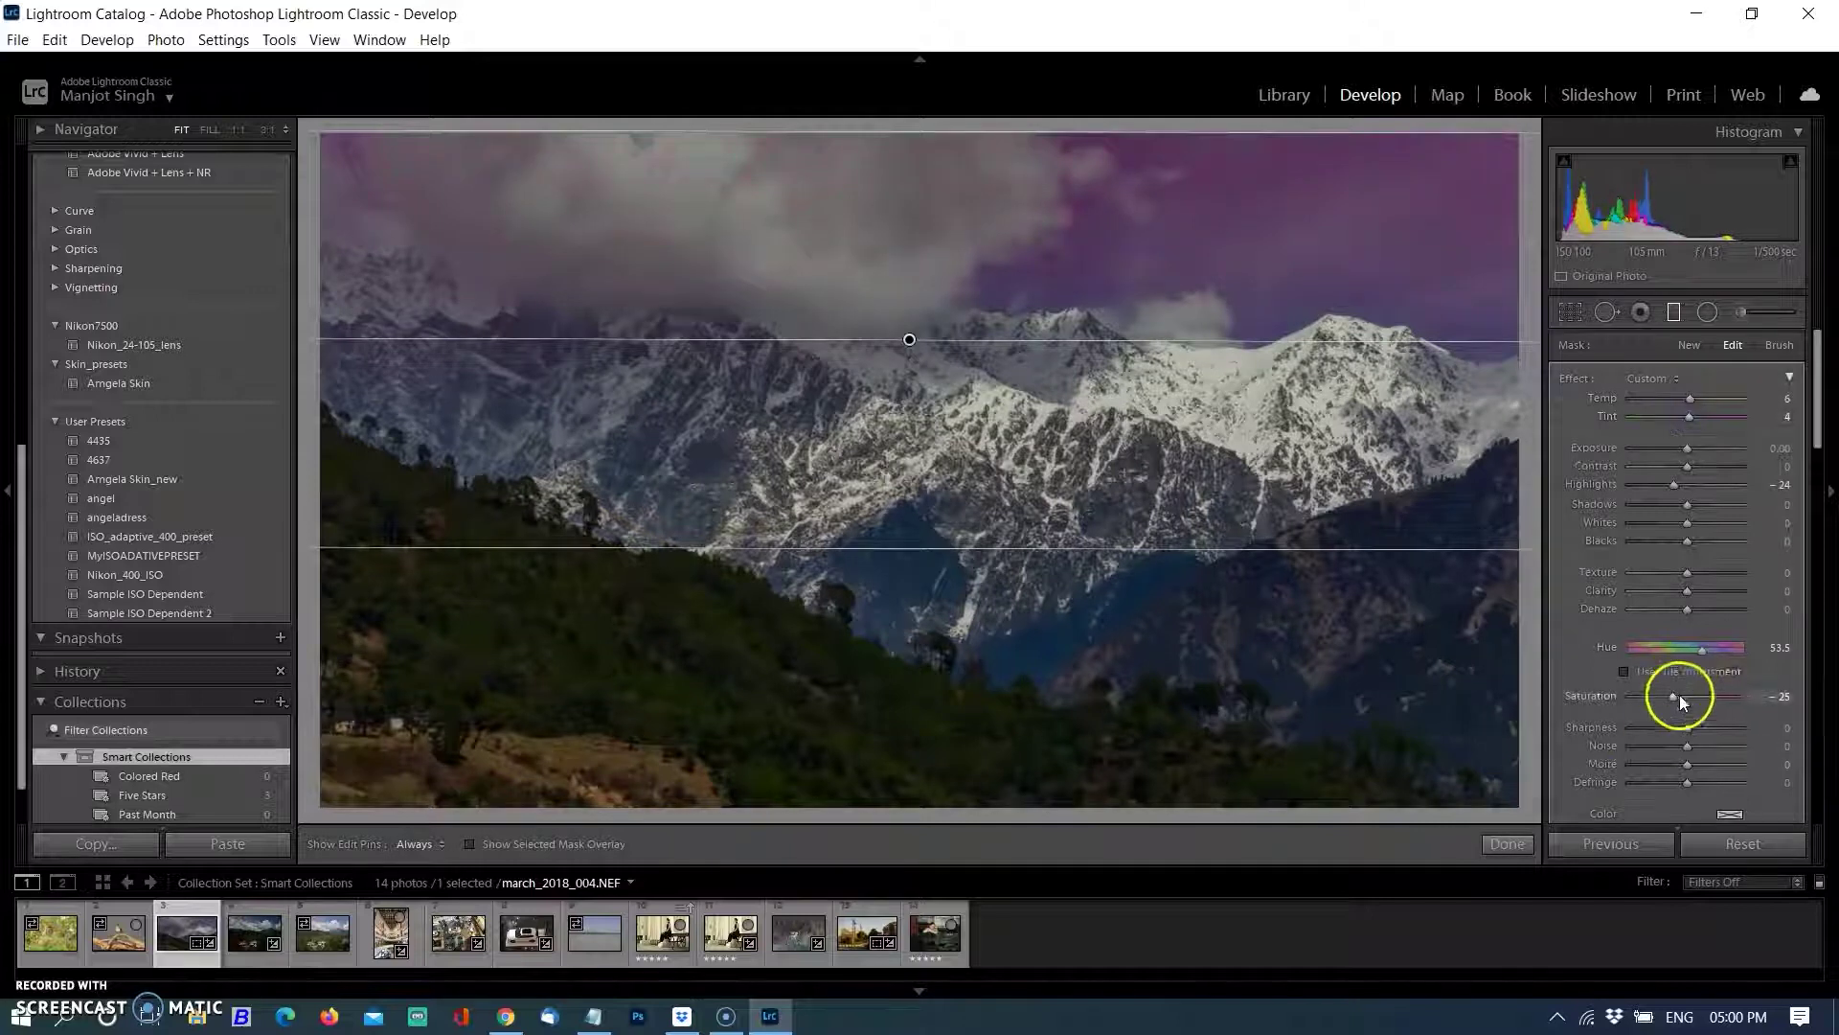
{"action": "left_click_drag", "start_coordinate": [1688, 651], "coordinate": [1727, 648]}
{"action": "left_click_drag", "start_coordinate": [1673, 696], "coordinate": [1691, 698]}
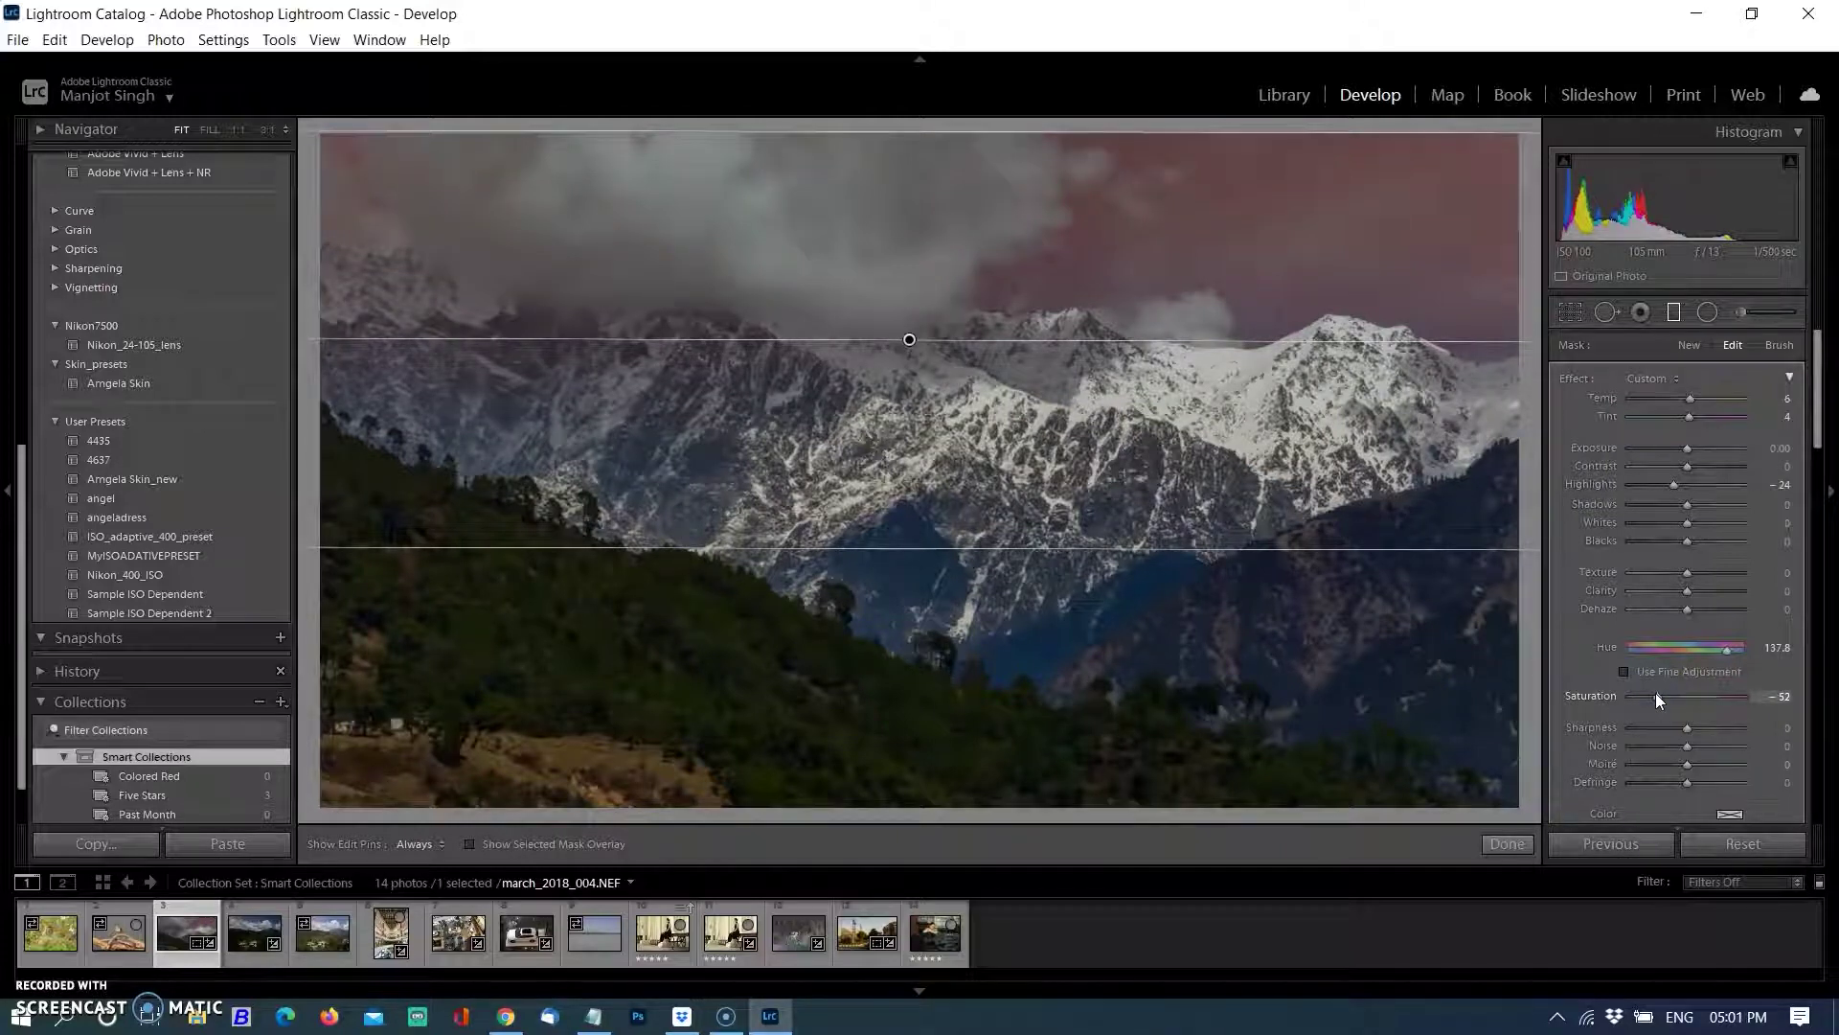
{"action": "left_click", "coordinate": [1677, 317]}
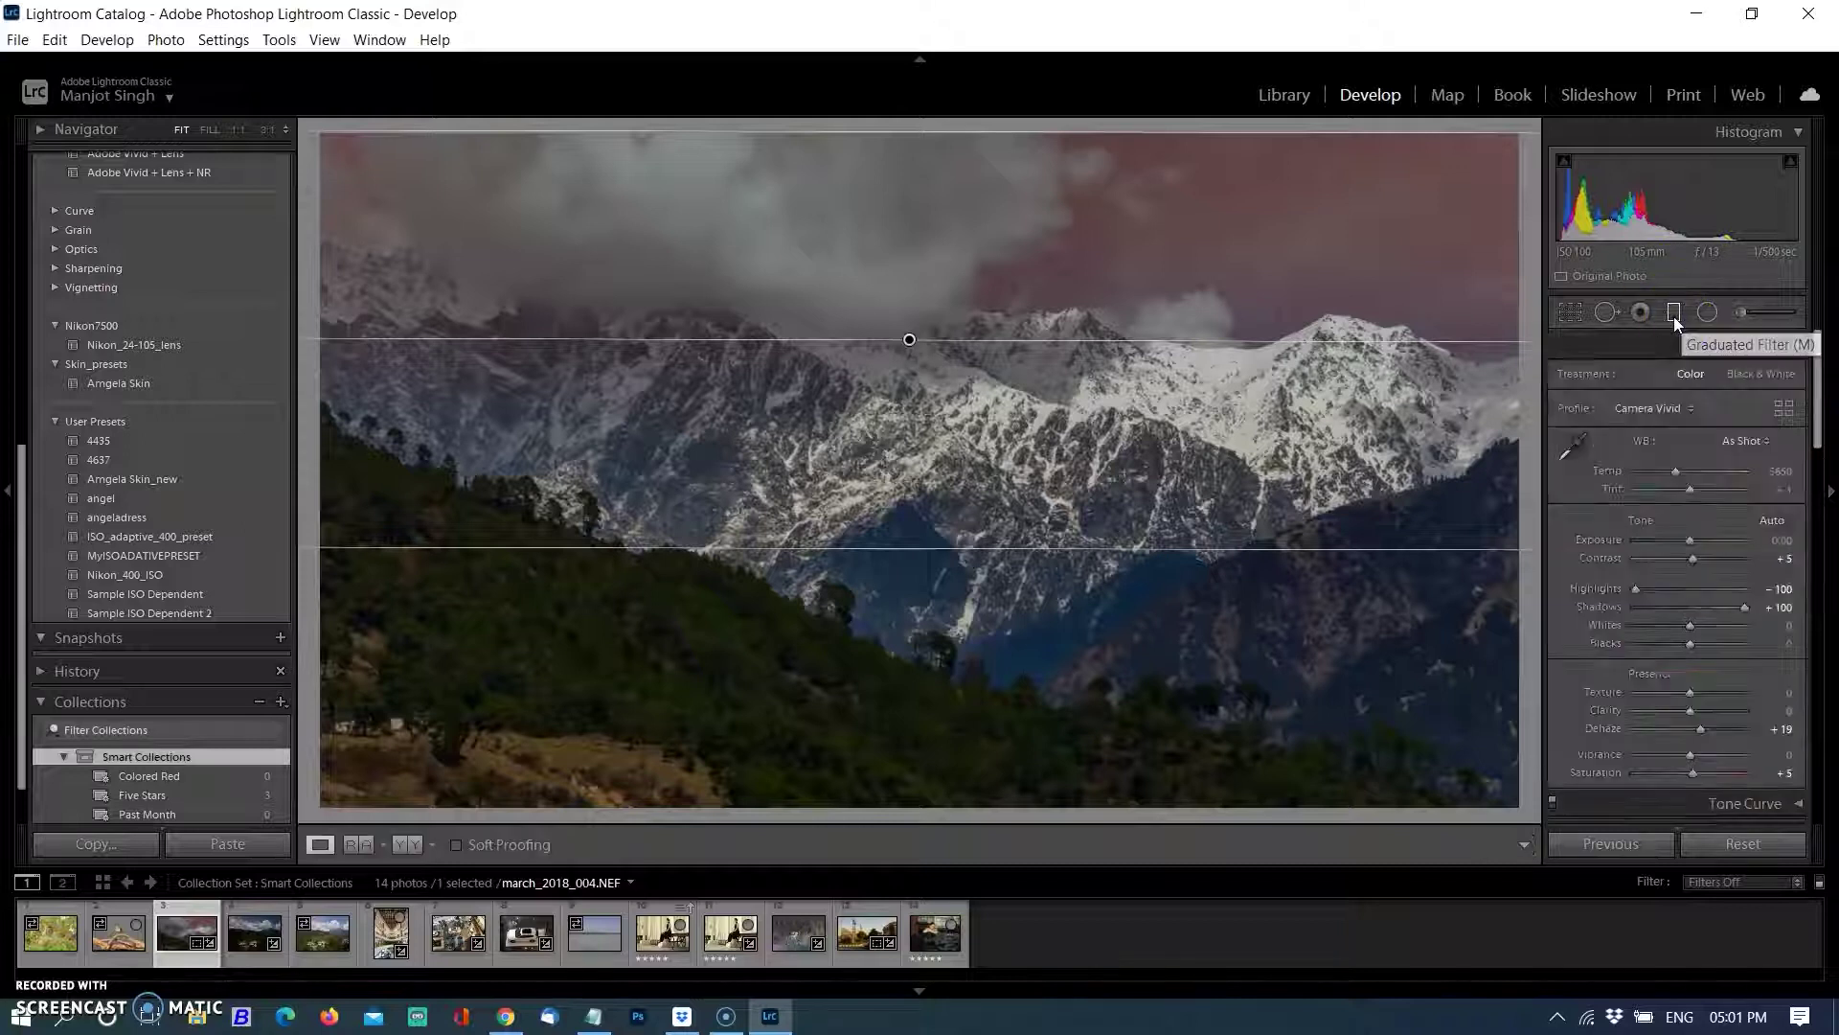
- Draw a second graduated filter from the photo's bottom edge up to the mountain base and reset its Highlights to 0
{"action": "left_click", "coordinate": [1675, 318]}
{"action": "left_click_drag", "start_coordinate": [941, 809], "coordinate": [938, 562]}
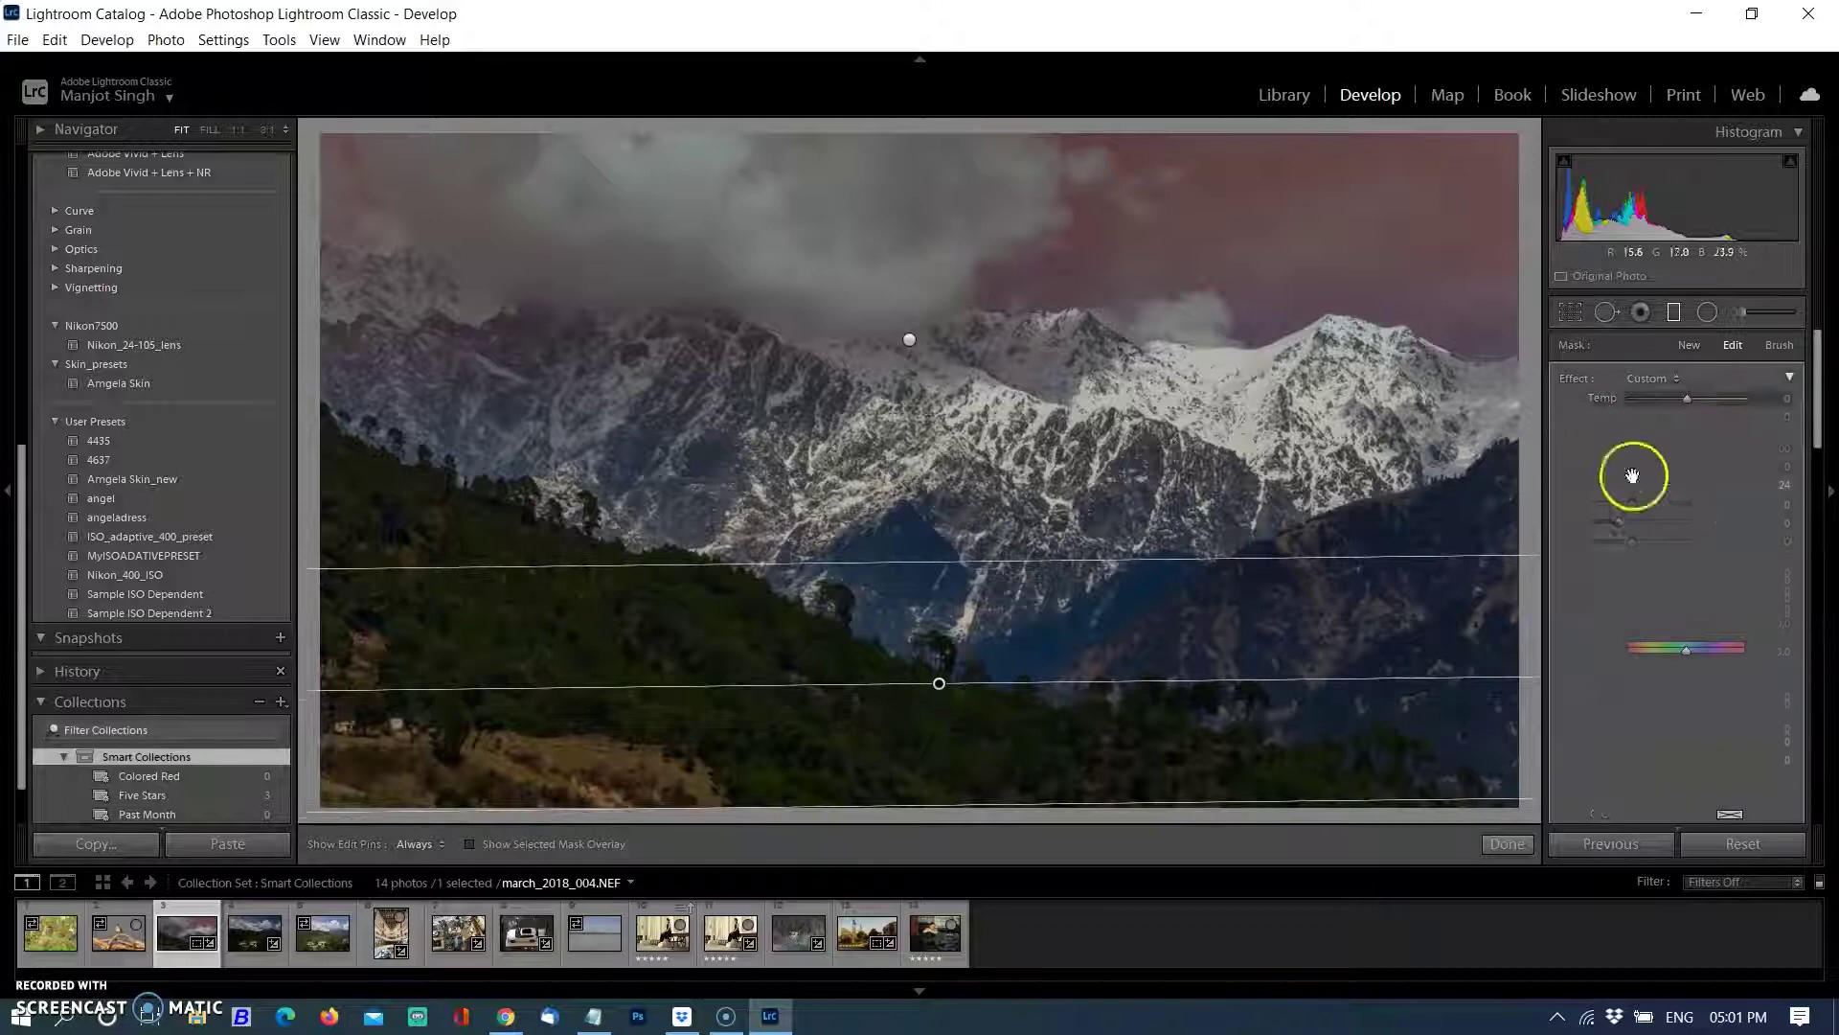
{"action": "double_click", "coordinate": [1677, 481]}
{"action": "left_click", "coordinate": [1674, 380]}
{"action": "left_click", "coordinate": [1665, 379]}
{"action": "left_click", "coordinate": [1715, 377]}
{"action": "left_click", "coordinate": [1713, 376]}
{"action": "left_click", "coordinate": [1790, 376]}
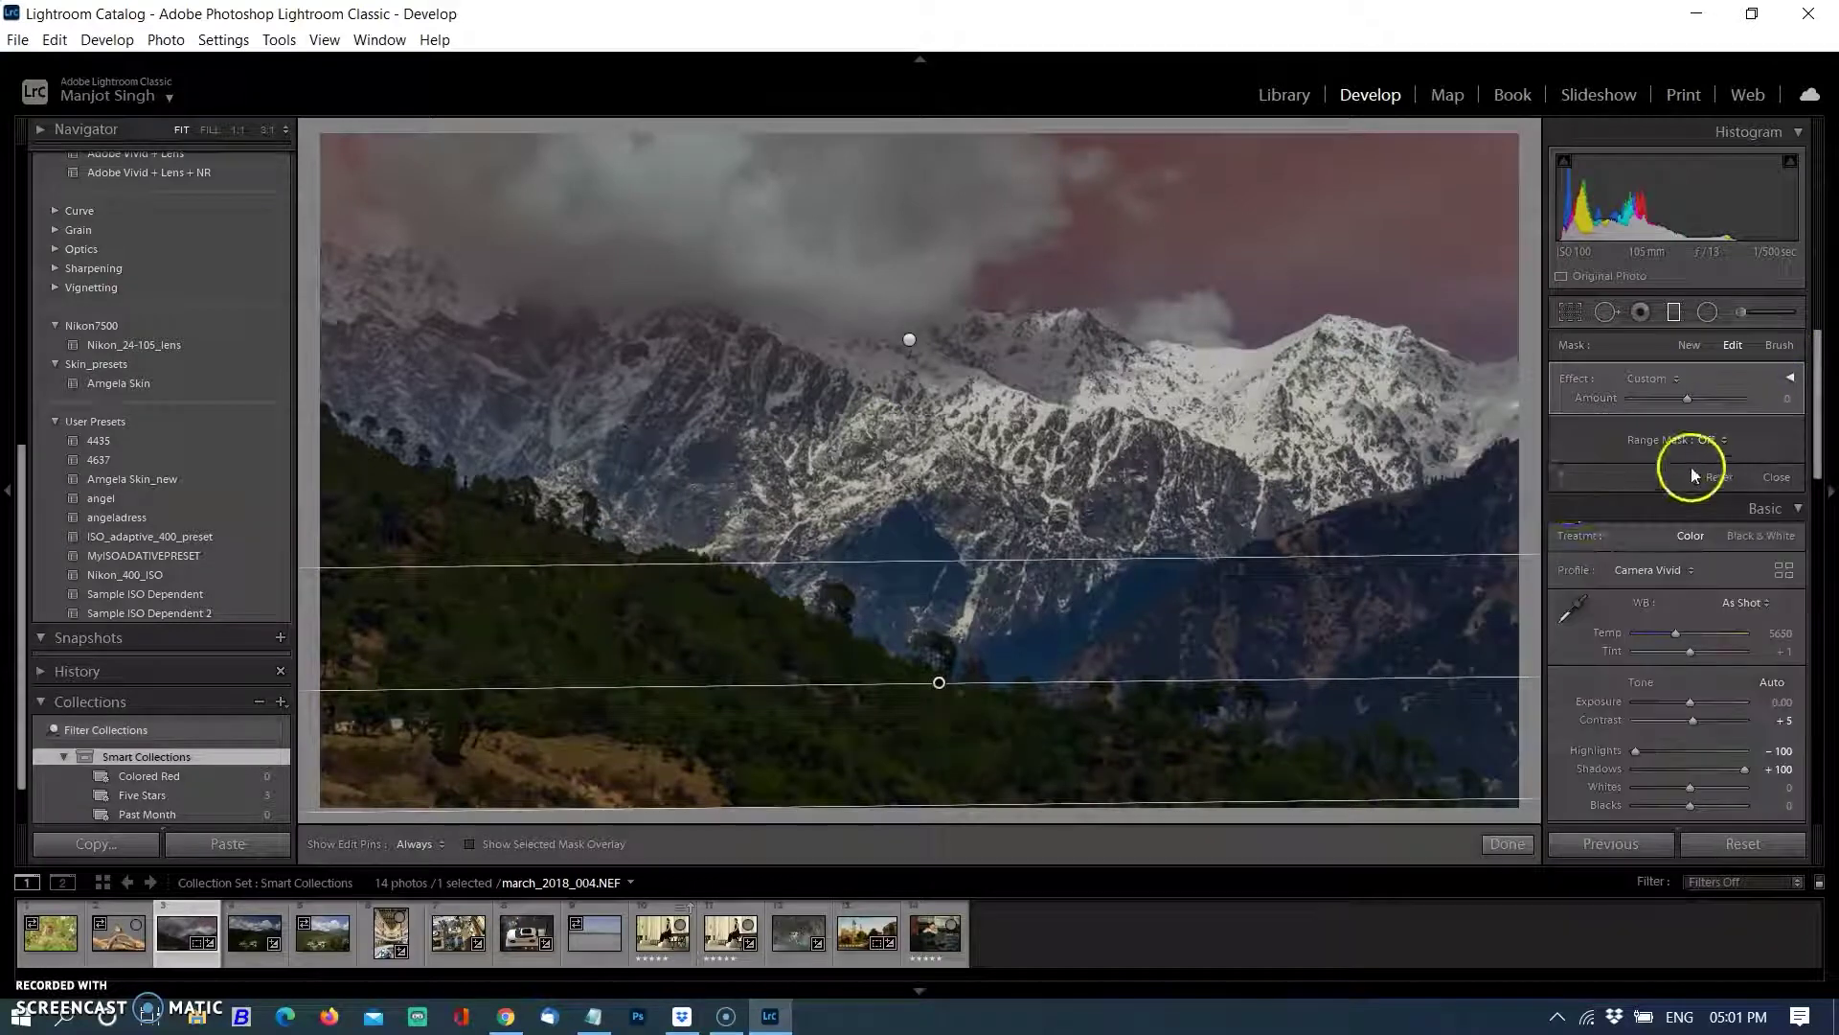
{"action": "left_click", "coordinate": [1790, 378]}
{"action": "left_click", "coordinate": [1692, 496]}
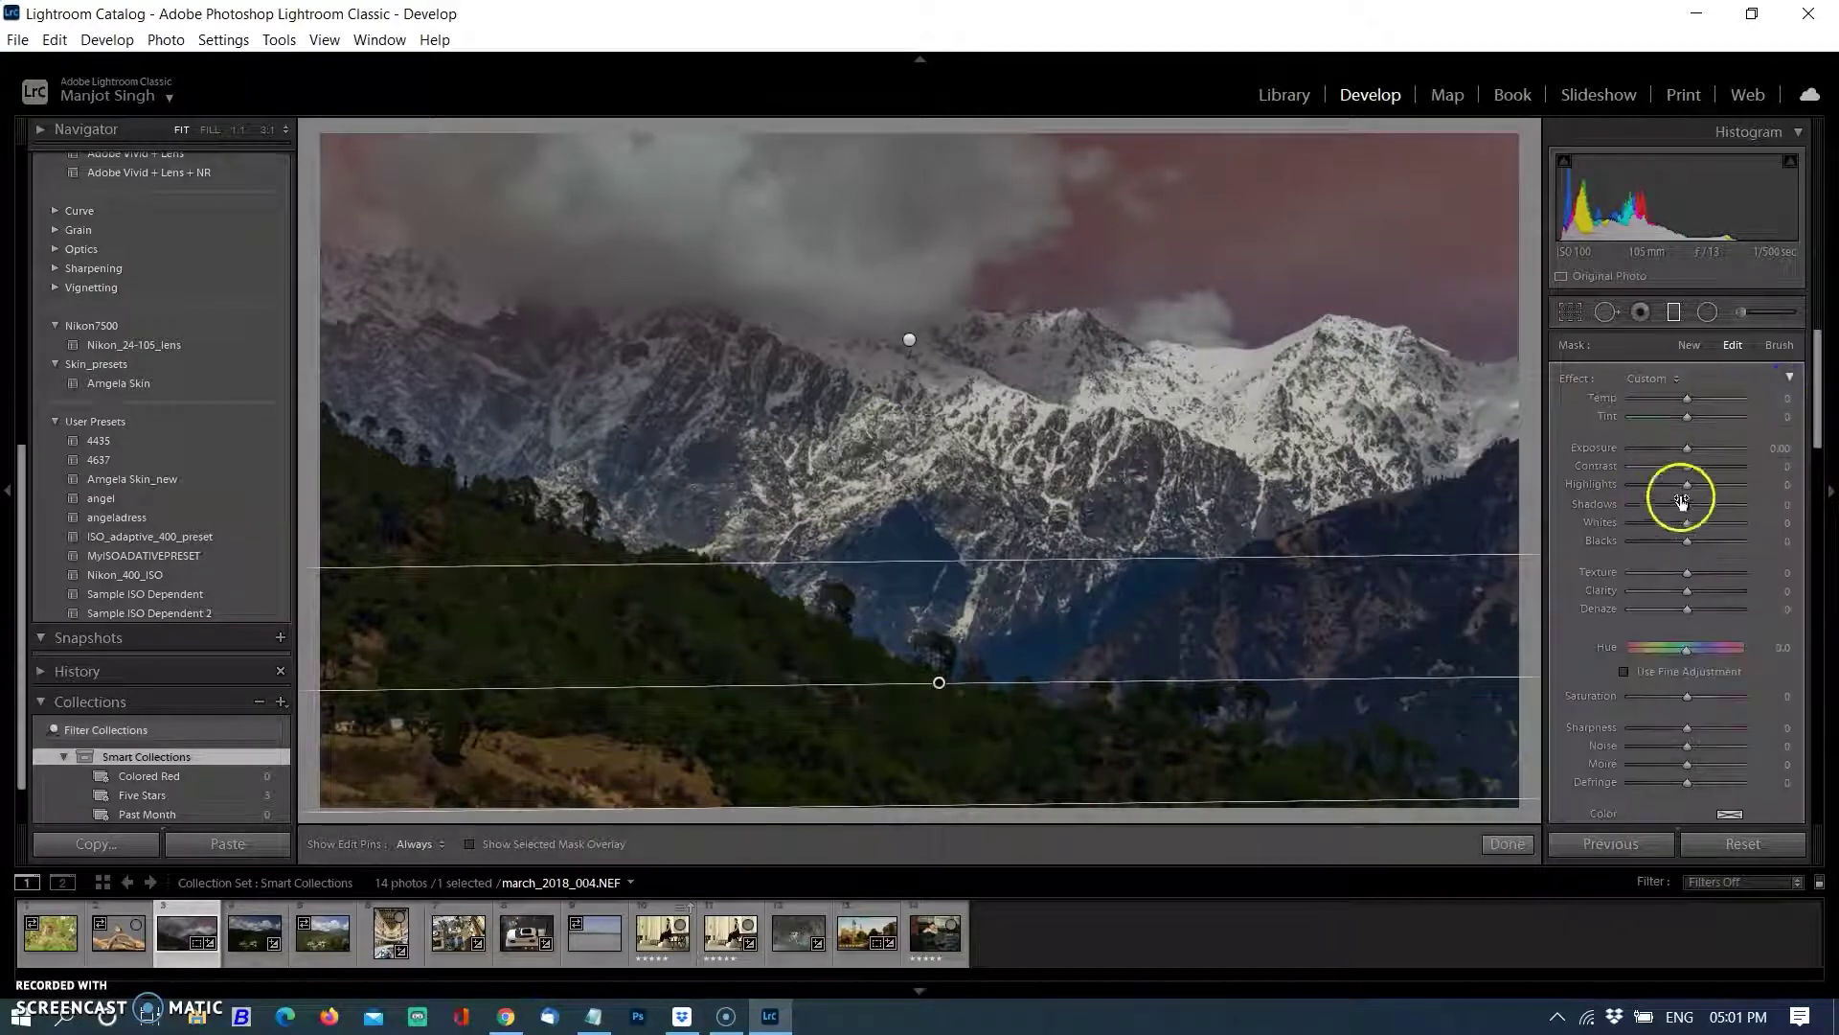
- Set the foreground gradient's Exposure to 0.10 and finish the filter
{"action": "left_click_drag", "start_coordinate": [1671, 451], "coordinate": [1684, 454]}
{"action": "left_click", "coordinate": [1813, 431]}
{"action": "left_click", "coordinate": [1618, 330]}
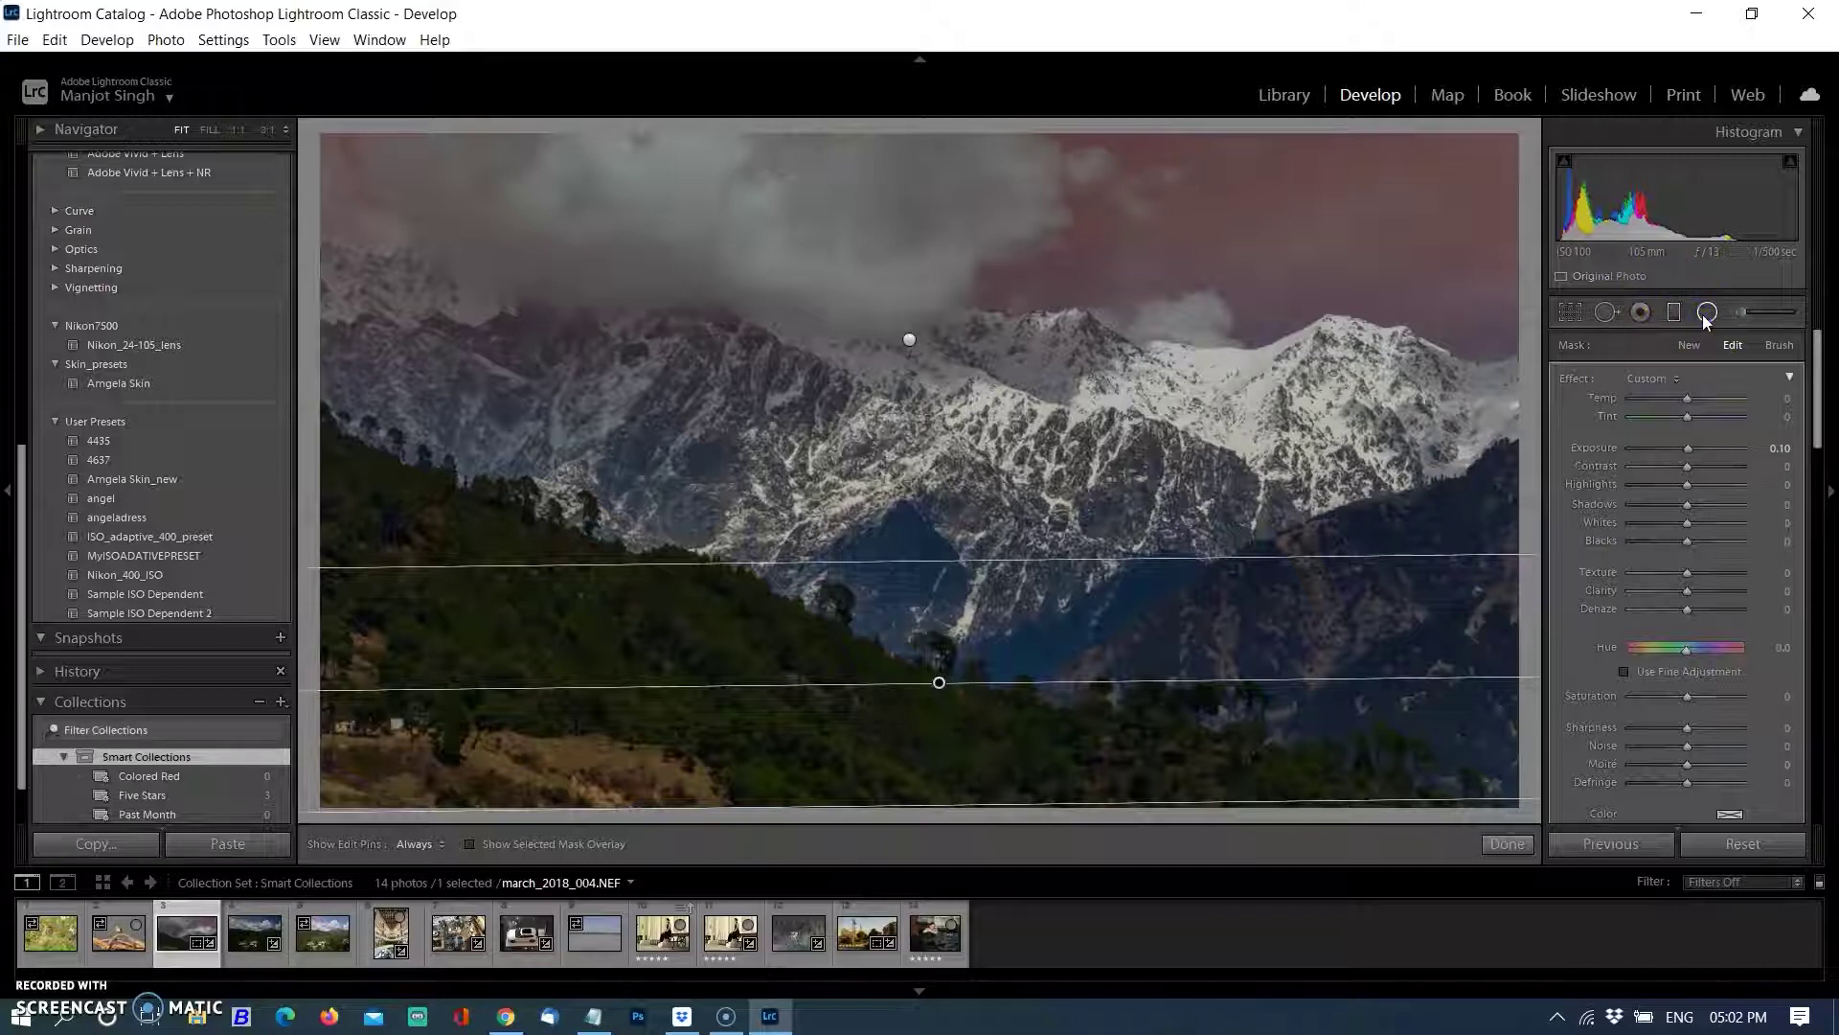
{"action": "left_click", "coordinate": [1513, 843]}
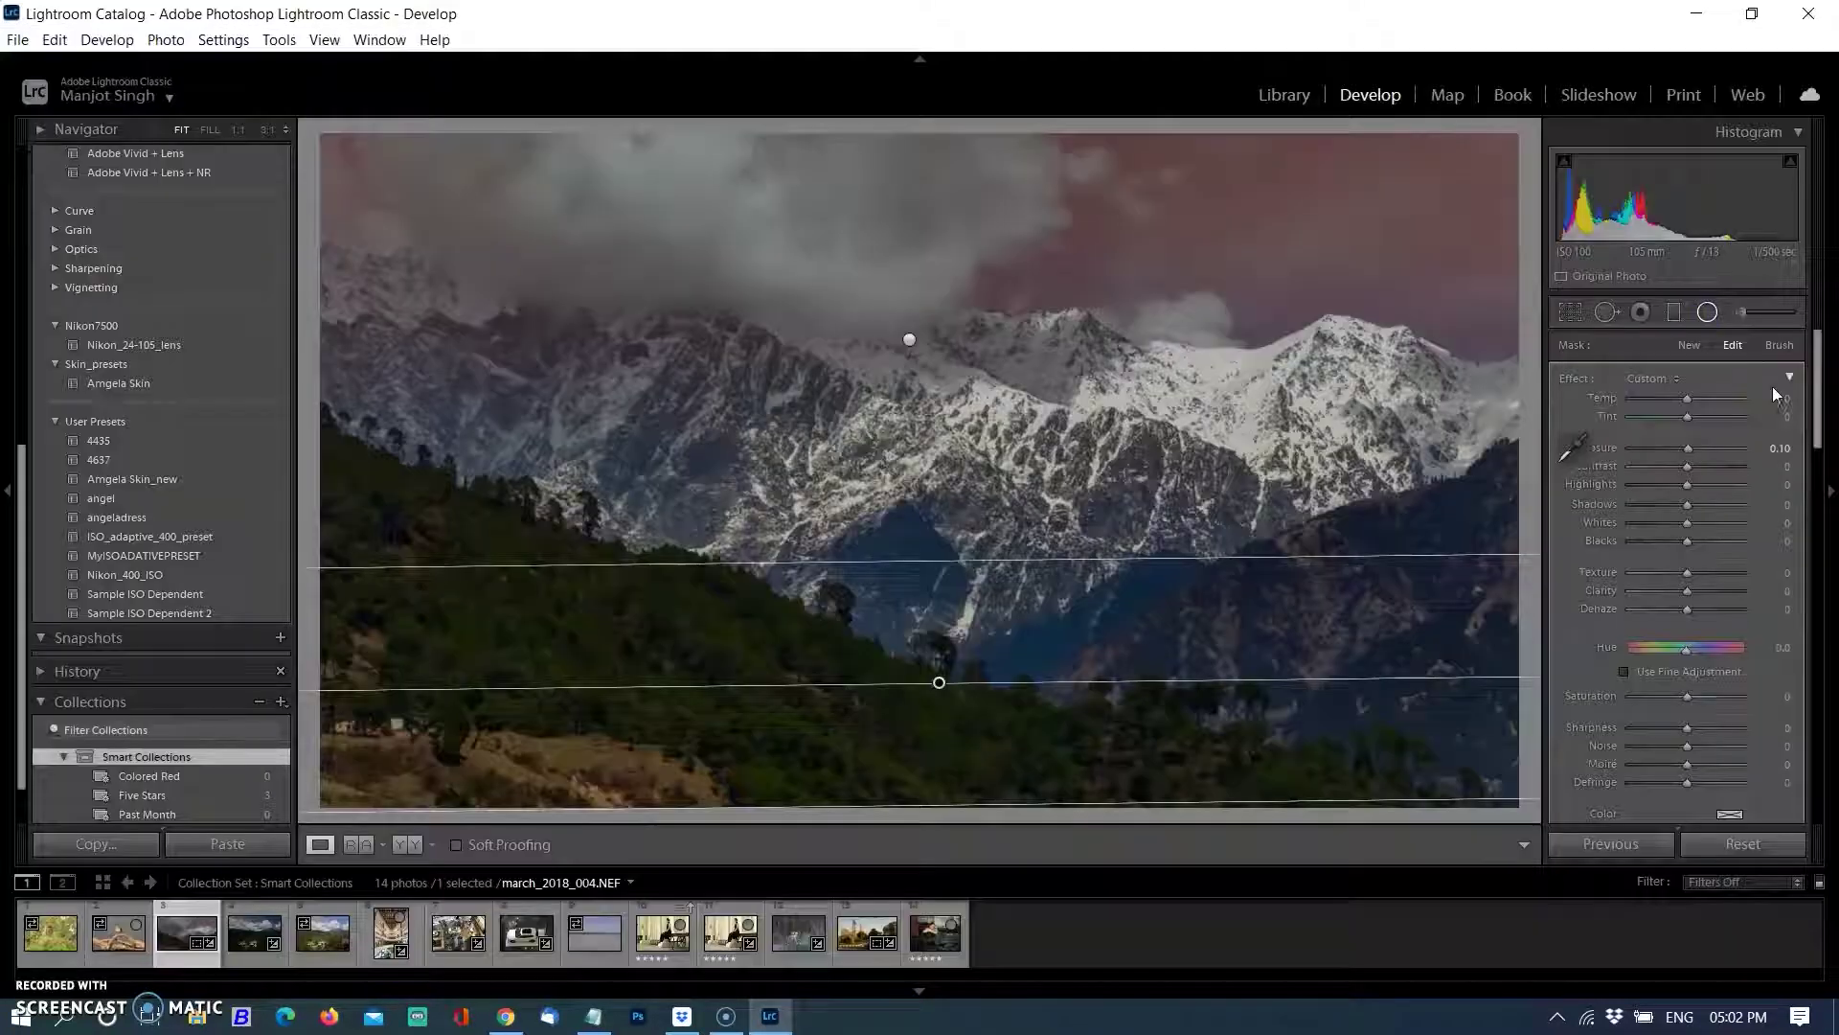
- Shape the parametric tone curve with Highlights +100, Darks +34 and Shadows -29
{"action": "left_click", "coordinate": [1637, 398]}
{"action": "left_click", "coordinate": [1707, 313]}
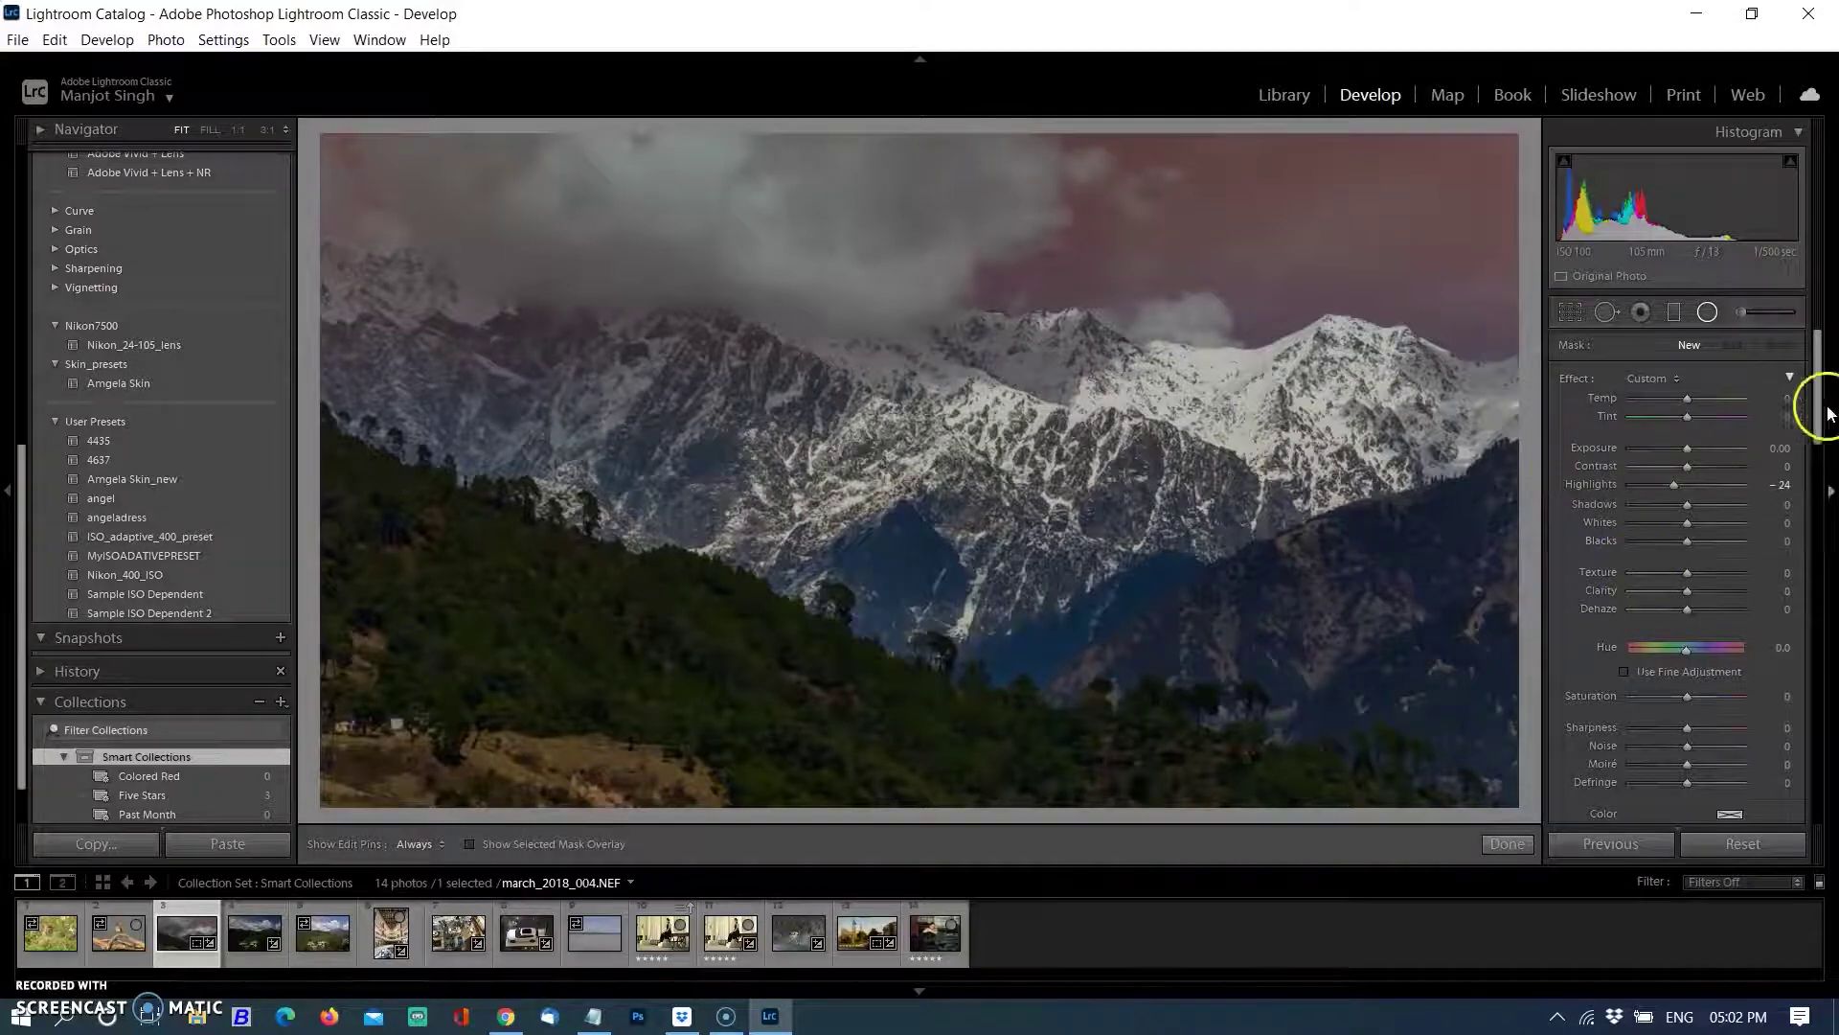
{"action": "left_click_drag", "start_coordinate": [1818, 410], "coordinate": [1828, 632]}
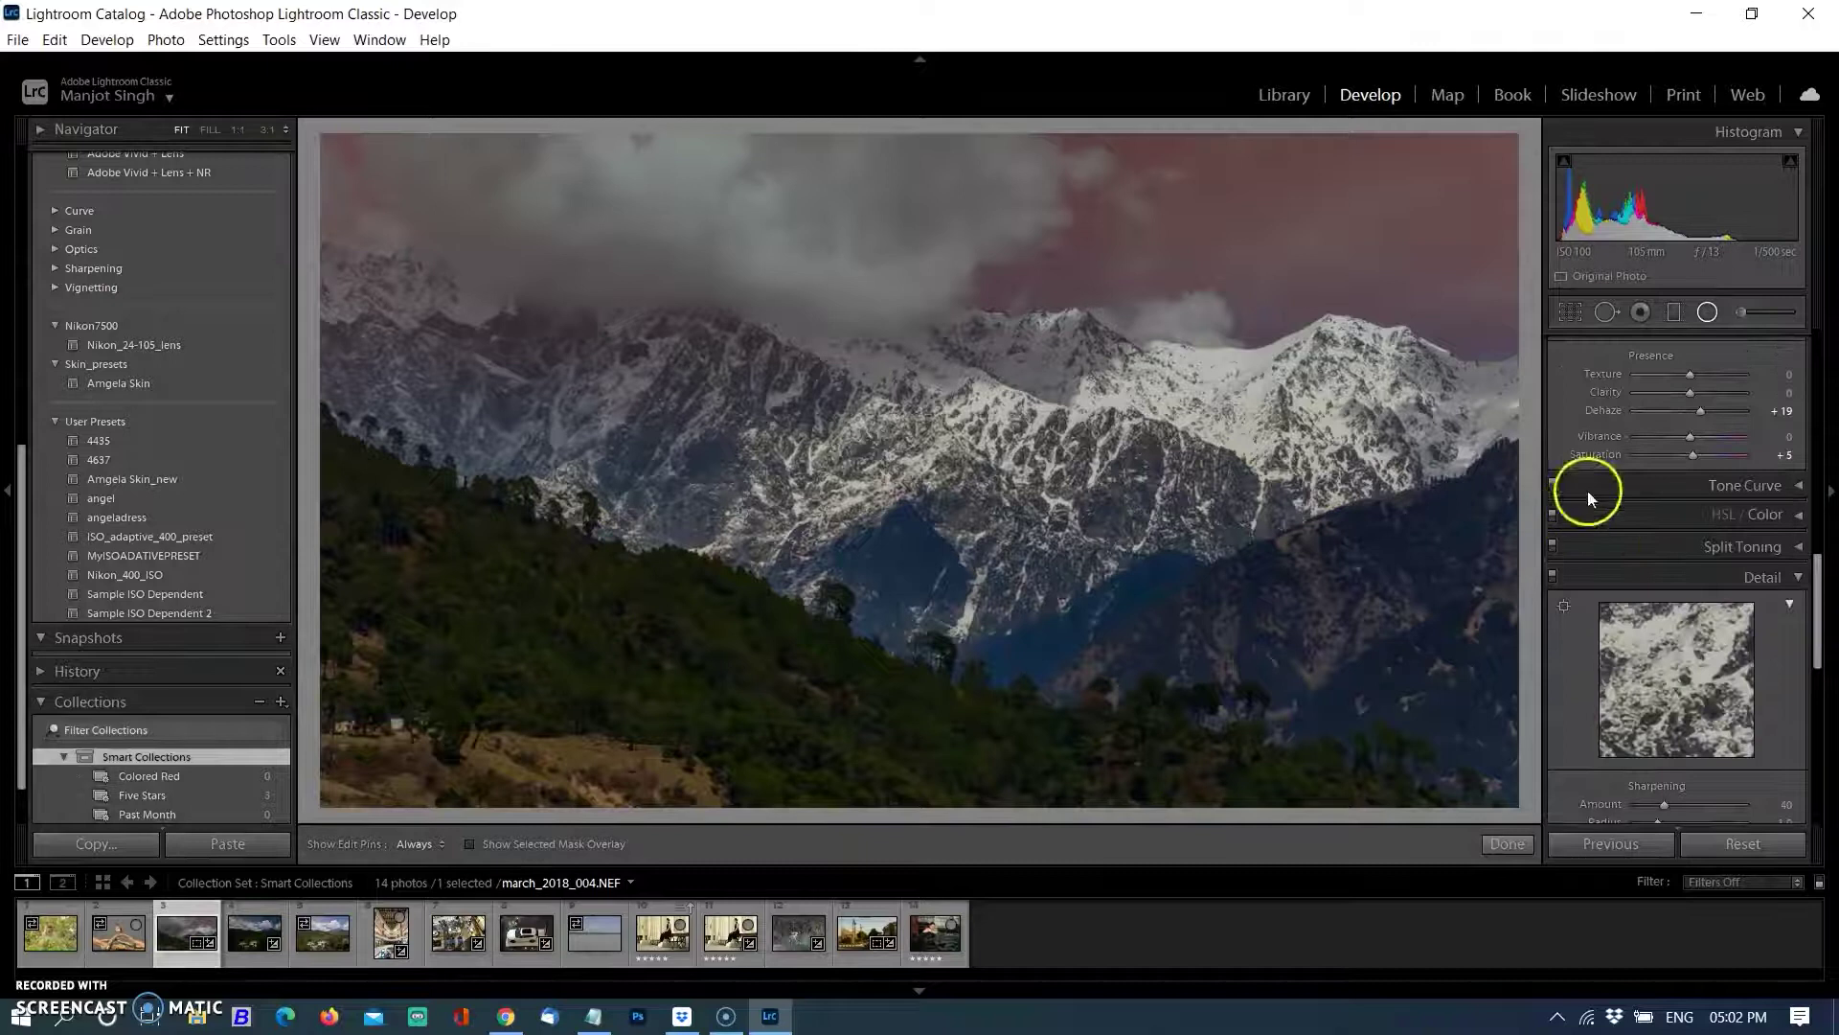
{"action": "left_click", "coordinate": [1783, 485]}
{"action": "scroll", "coordinate": [1721, 558], "scroll_direction": "down", "scroll_amount": 2}
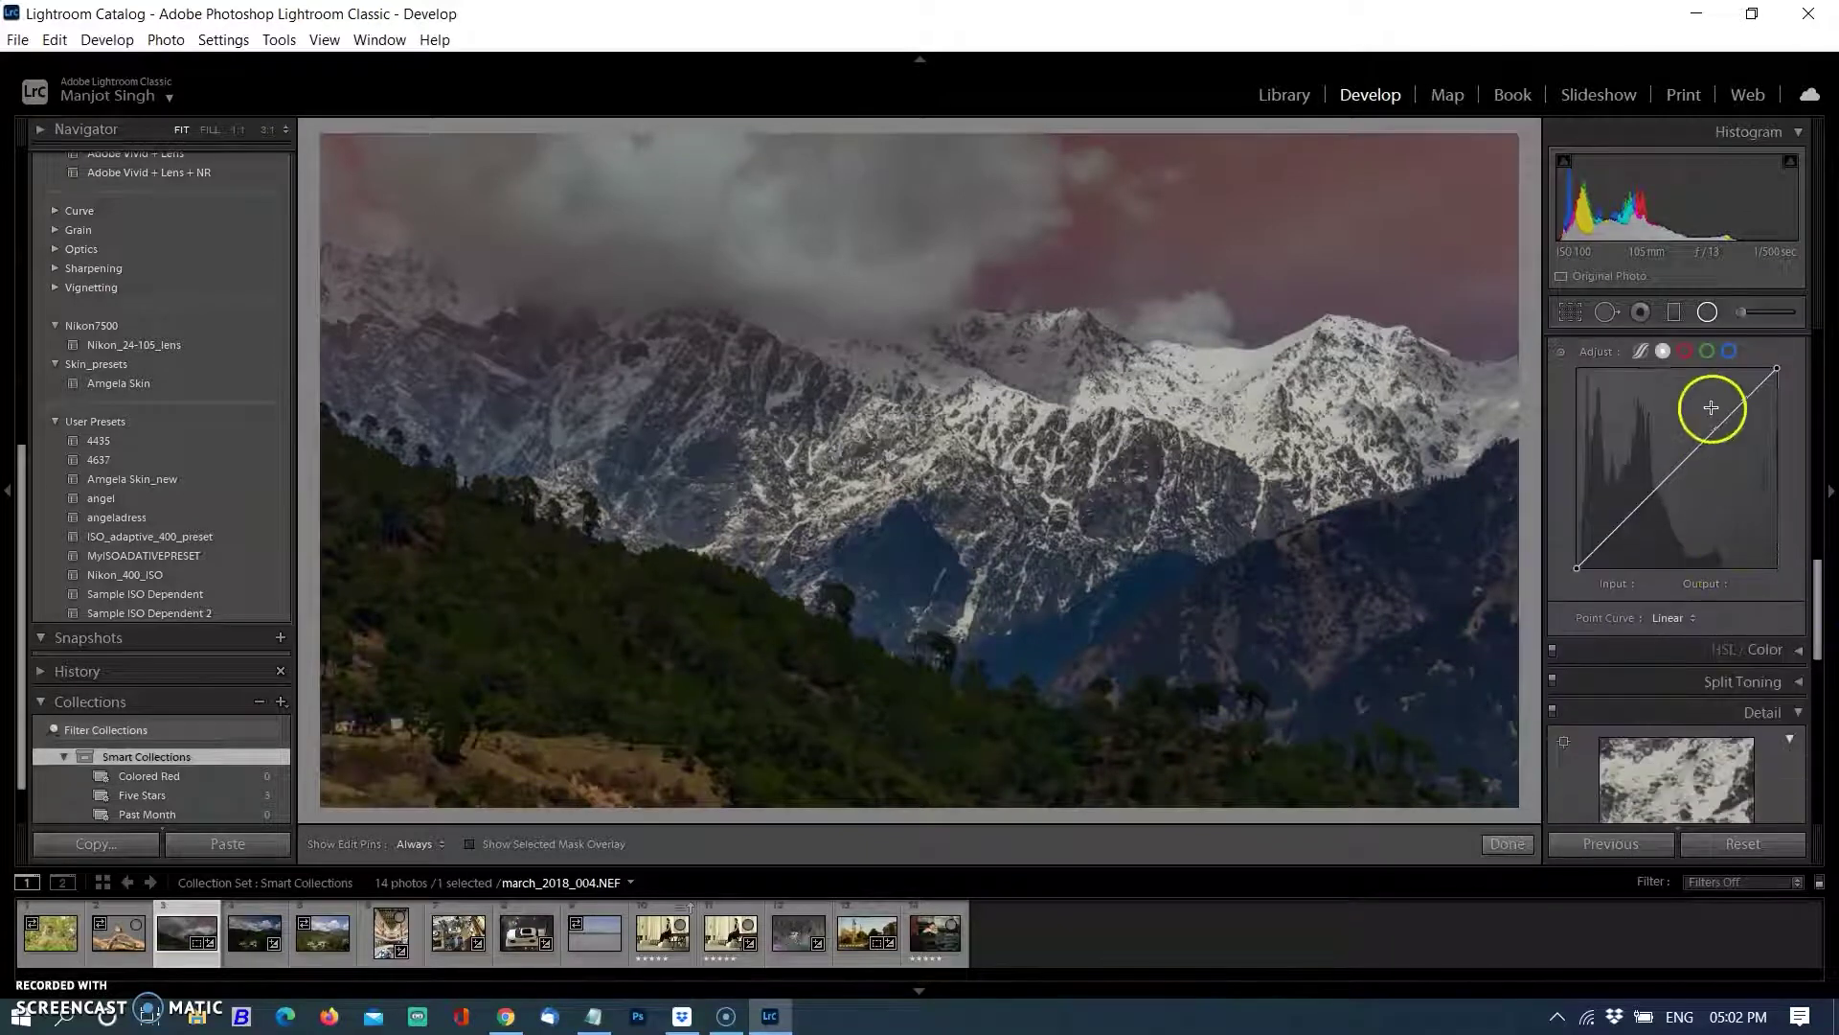
{"action": "left_click", "coordinate": [1640, 350]}
{"action": "mouse_move", "coordinate": [1690, 664]}
{"action": "left_mouse_down"}
{"action": "mouse_move", "coordinate": [1715, 664]}
{"action": "mouse_move", "coordinate": [1732, 622]}
{"action": "mouse_move", "coordinate": [1757, 626]}
{"action": "mouse_move", "coordinate": [1672, 693]}
{"action": "left_mouse_up"}
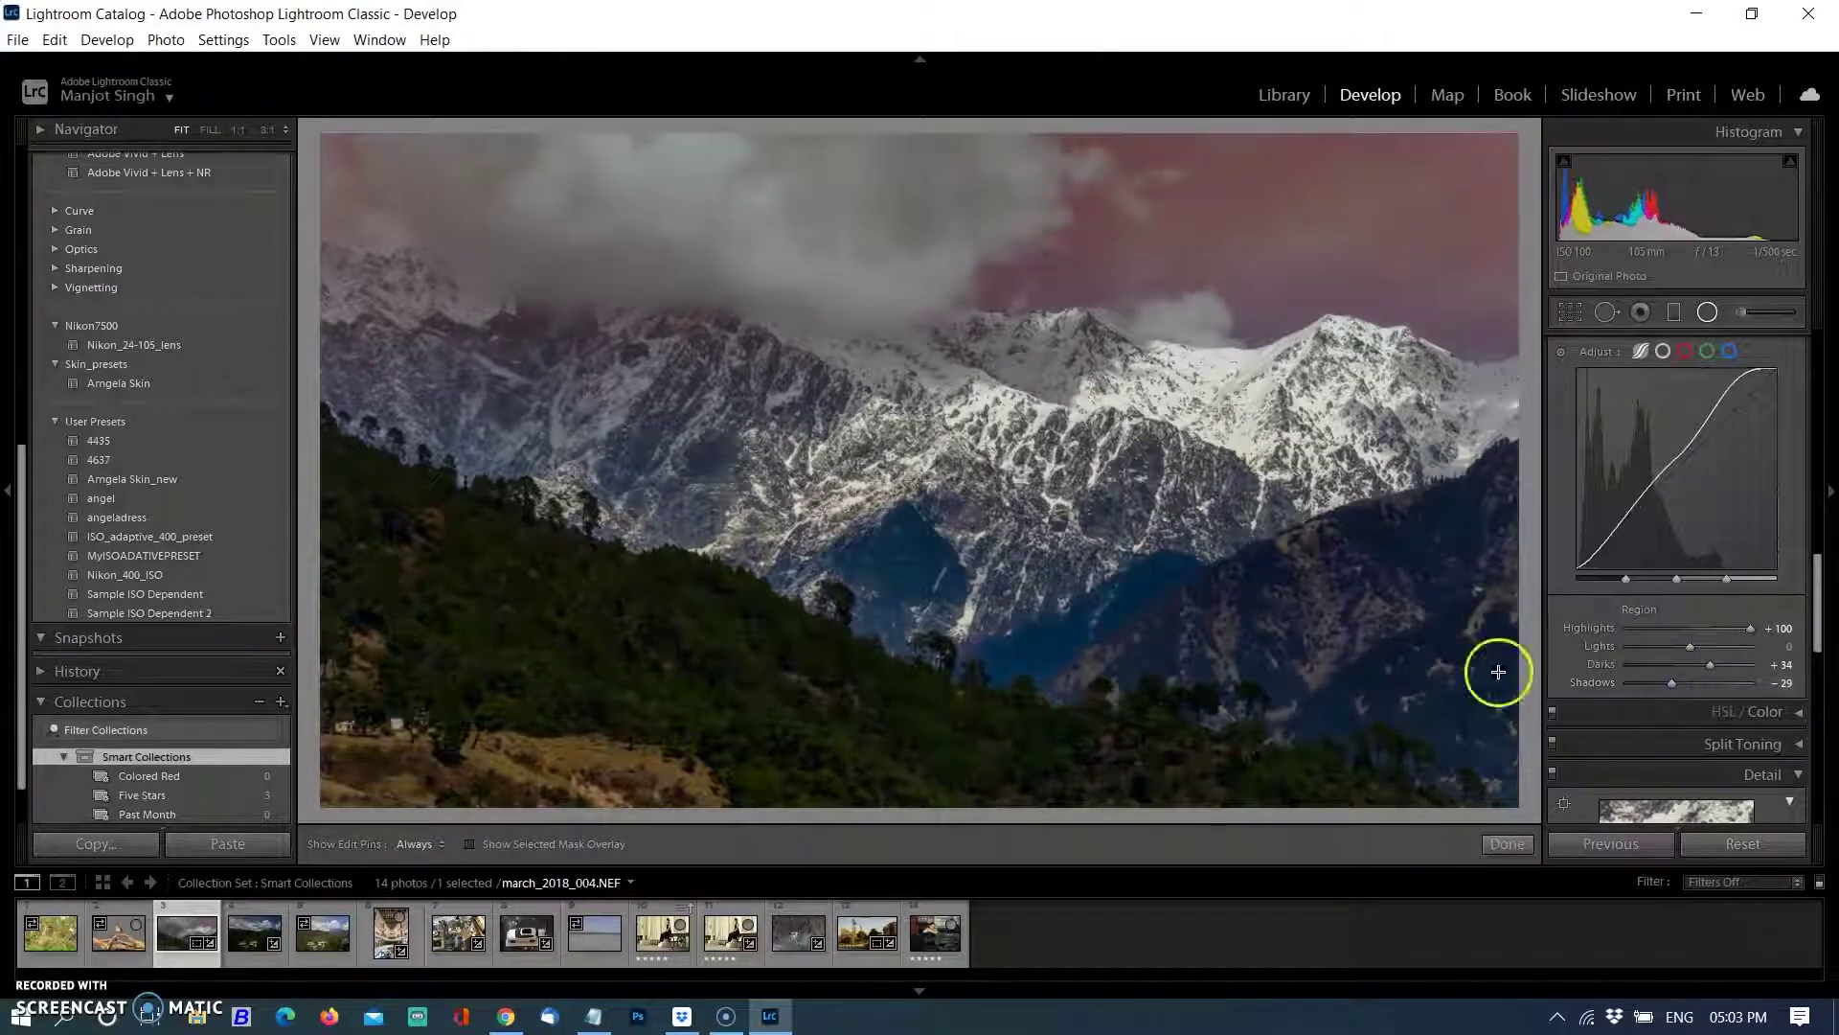
{"action": "left_click", "coordinate": [1833, 574]}
- Add a wide radial filter over the snowy peaks and clouds, enlarge it vertically and set its Temp to 32
{"action": "key", "text": "shift+m"}
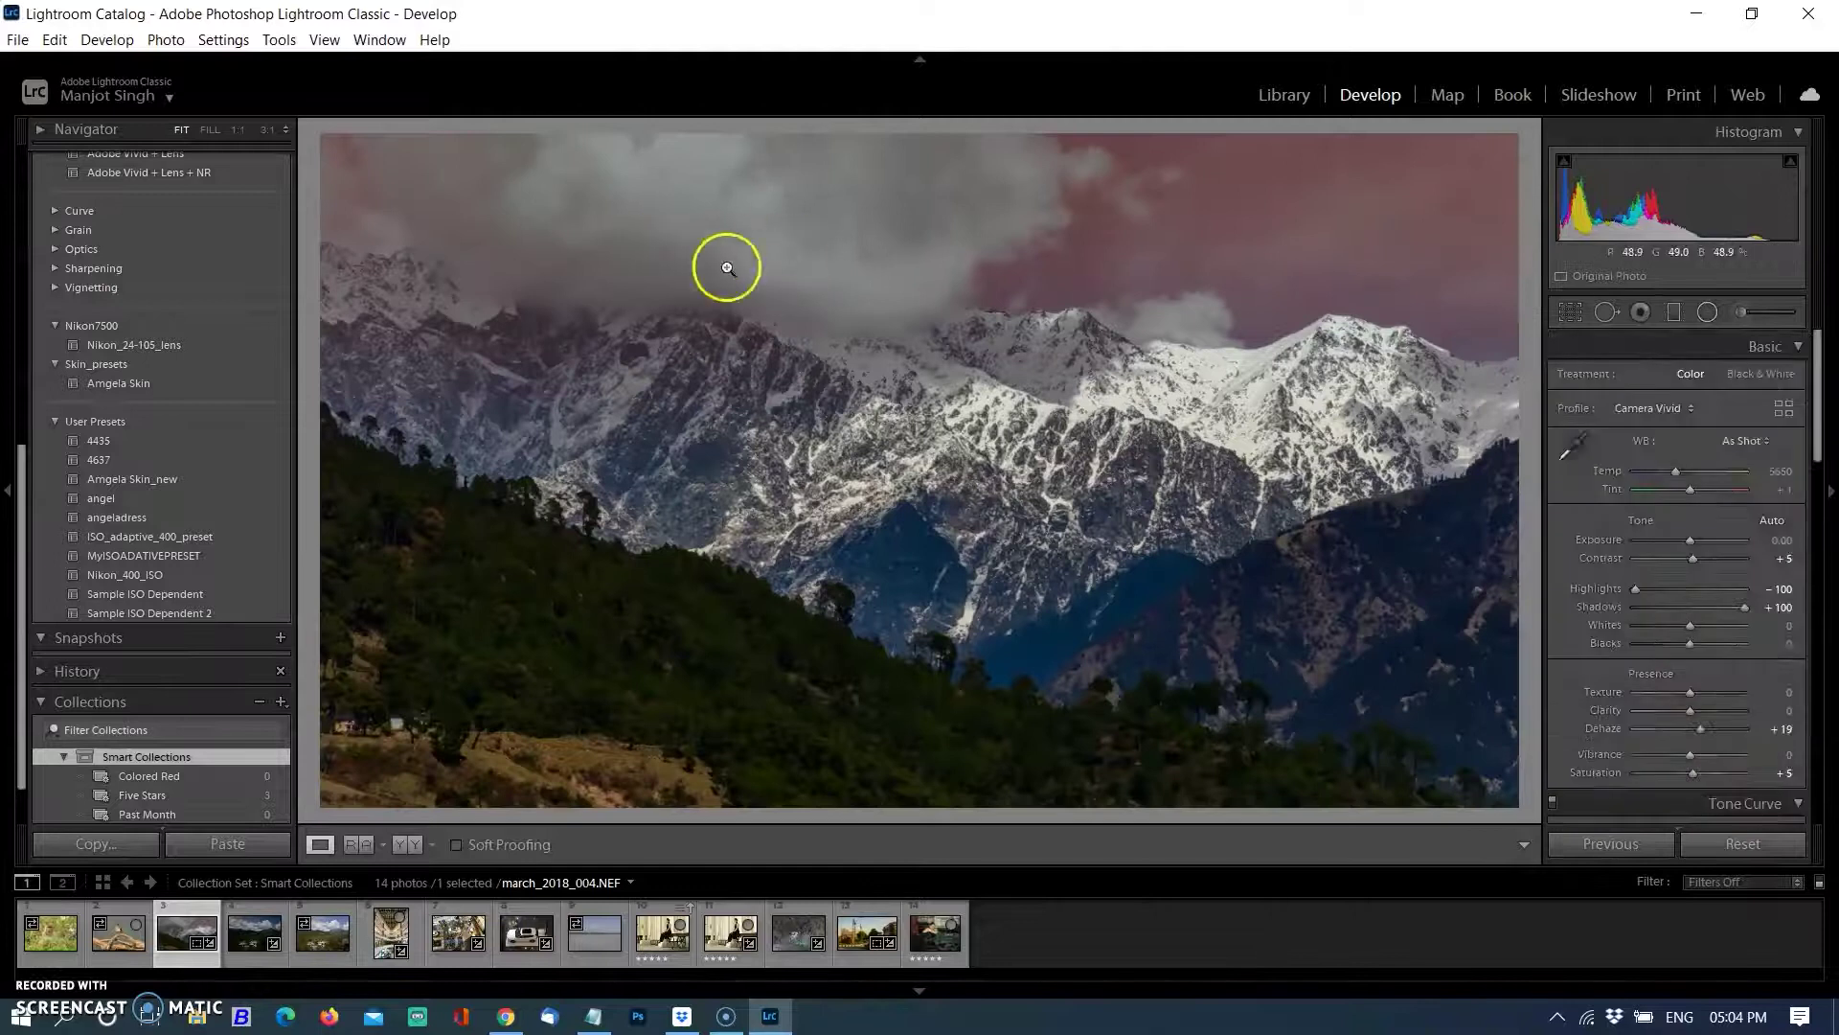
{"action": "key", "text": "shift+m"}
{"action": "left_click_drag", "start_coordinate": [816, 312], "coordinate": [1117, 396]}
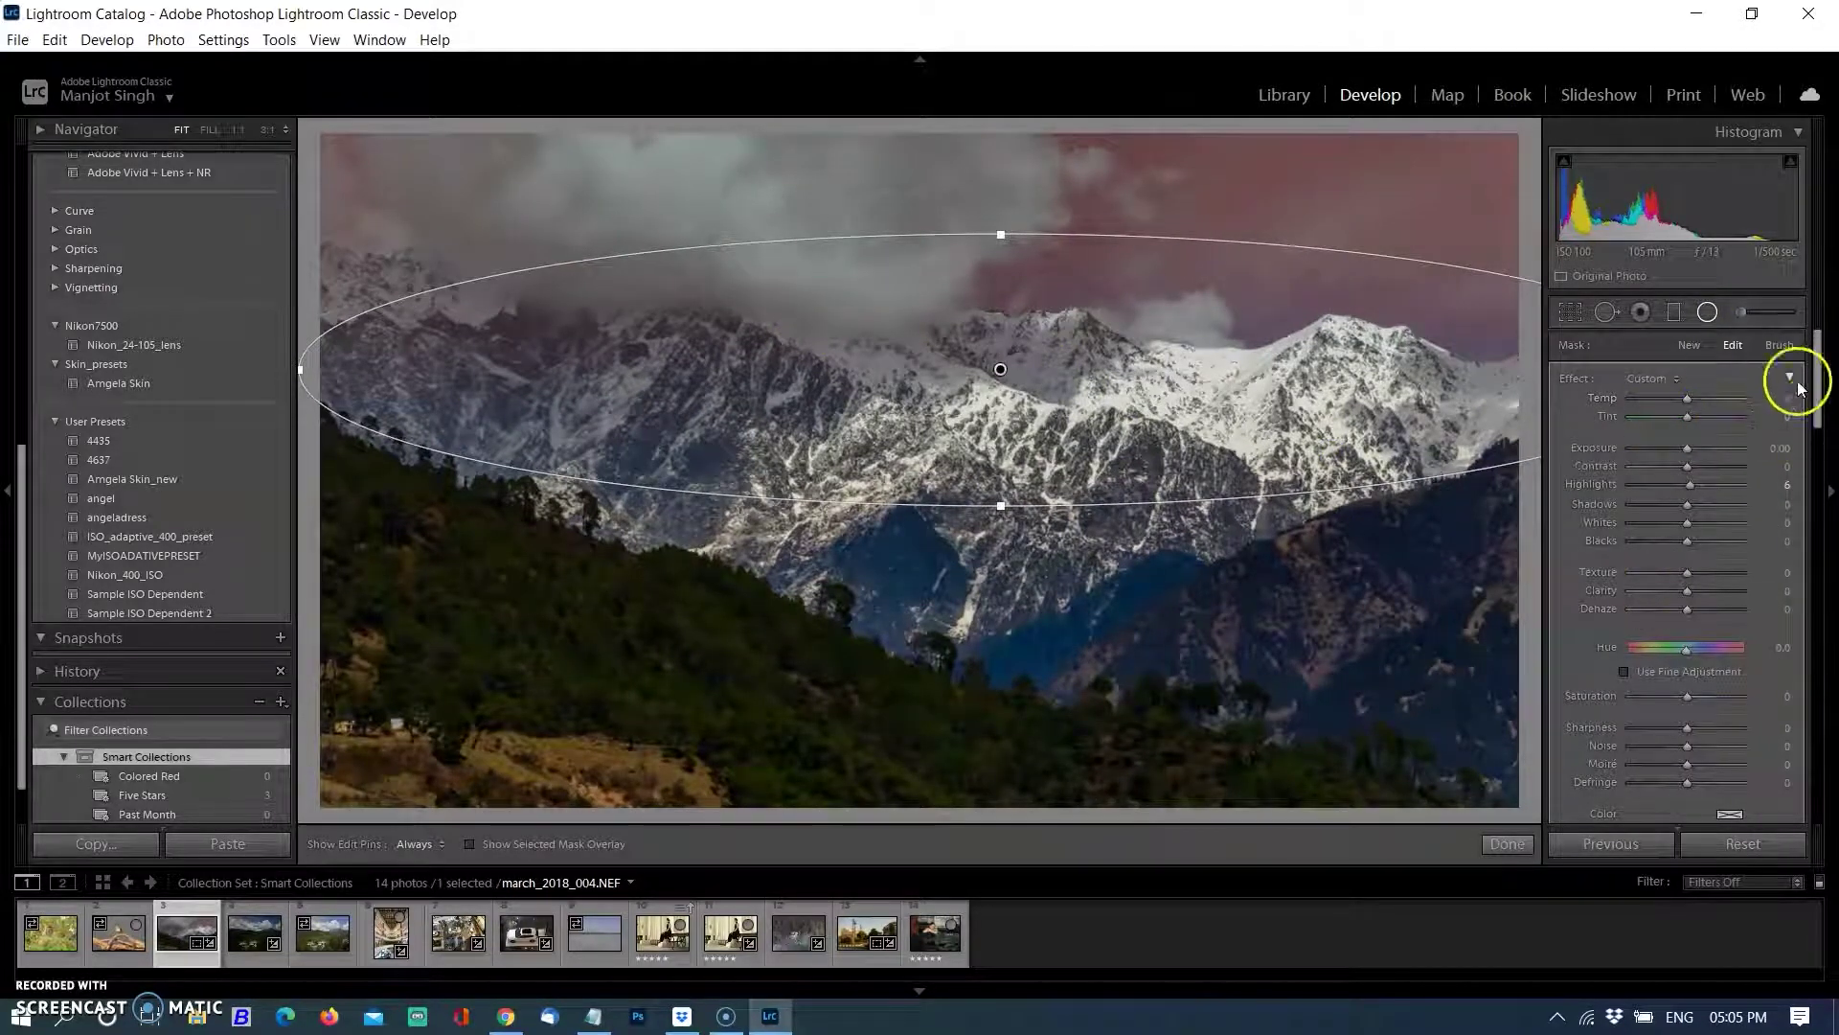
{"action": "left_click_drag", "start_coordinate": [1687, 399], "coordinate": [1715, 410]}
{"action": "left_click_drag", "start_coordinate": [1001, 504], "coordinate": [1001, 596]}
{"action": "left_click_drag", "start_coordinate": [1710, 398], "coordinate": [1704, 400]}
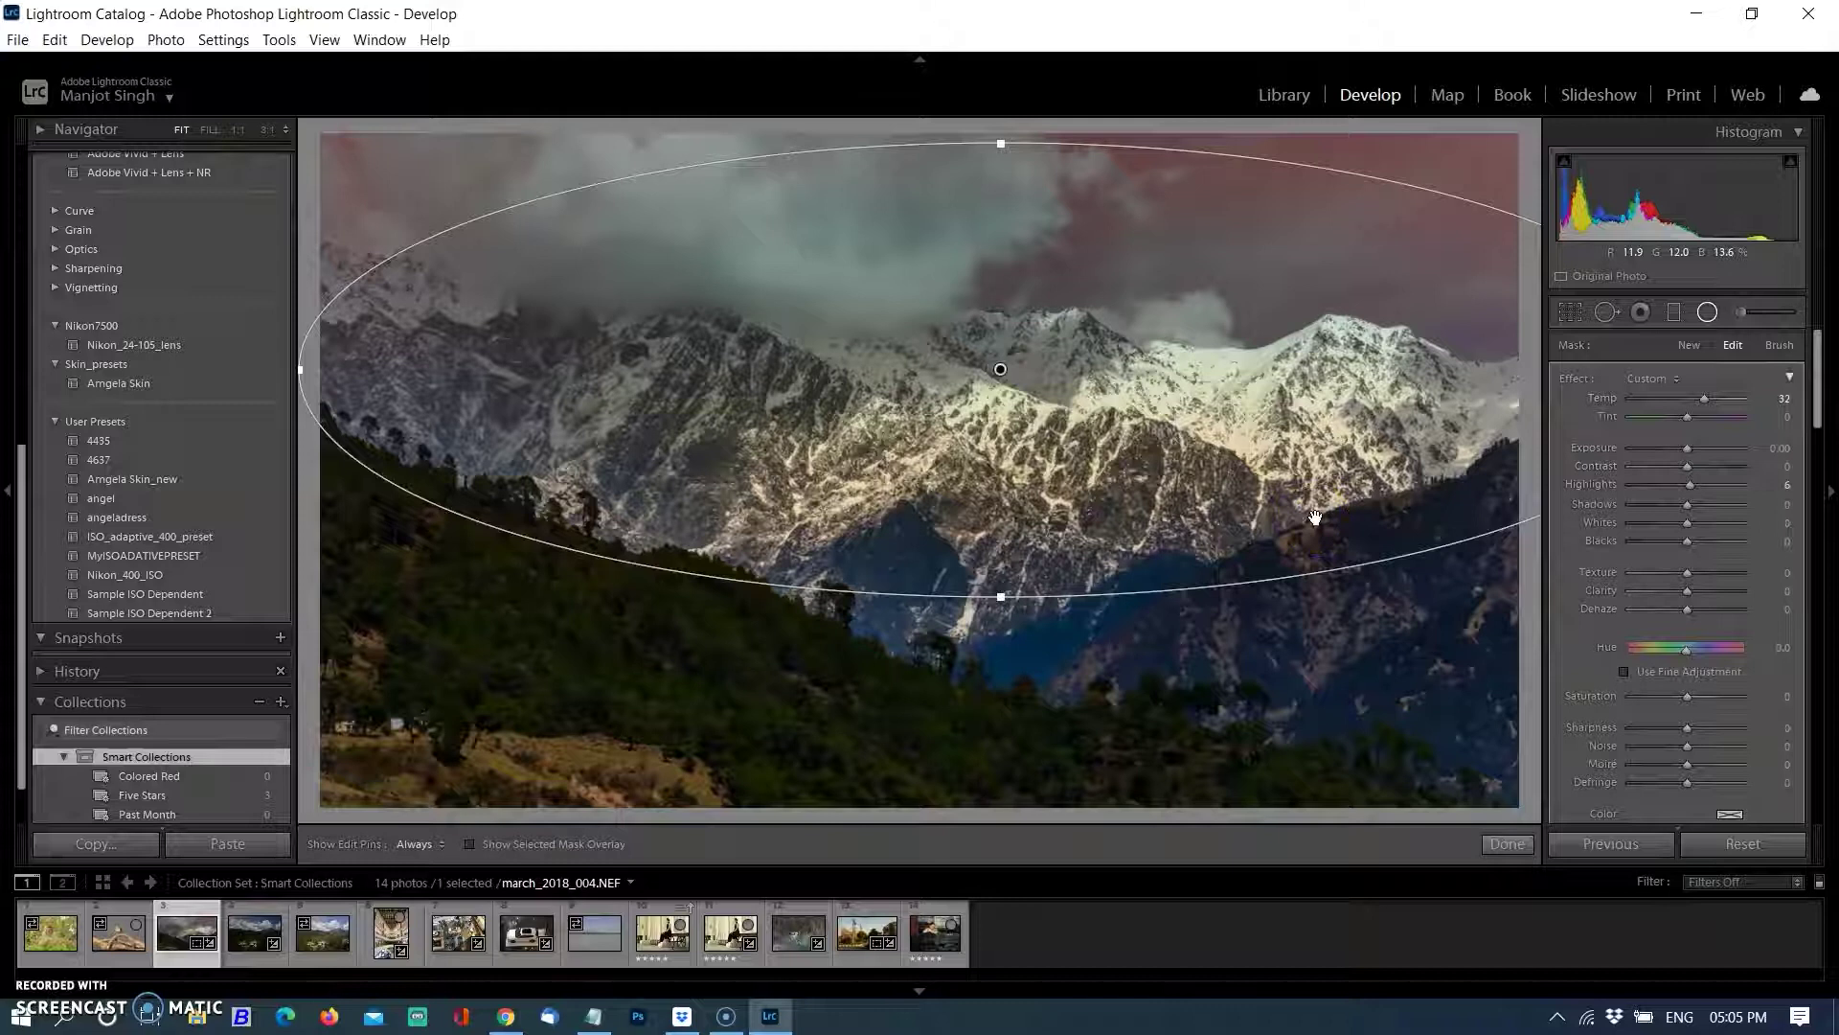
{"action": "left_click", "coordinate": [1511, 846]}
- Squeeze a new yellow-green radial filter into a thin diagonal beam from above the clouds to the central peak, viewing at 1:8
{"action": "left_click", "coordinate": [1697, 318]}
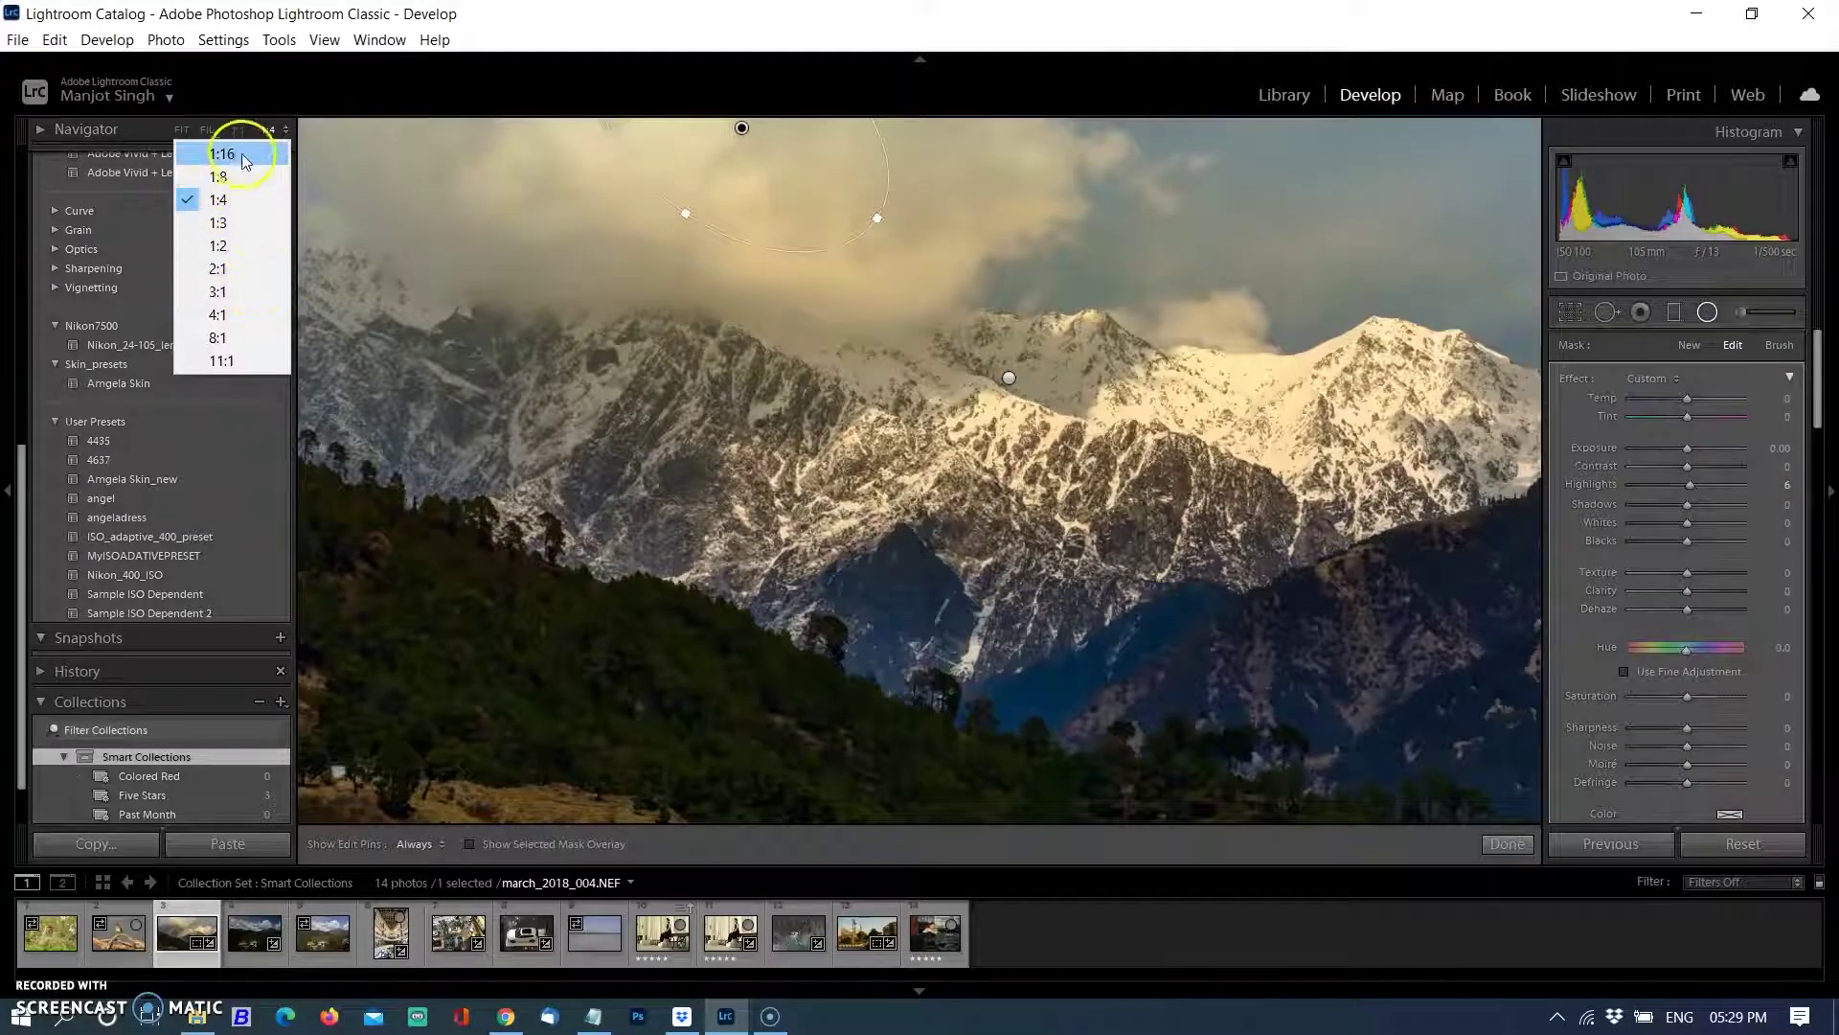
{"action": "left_click", "coordinate": [223, 154]}
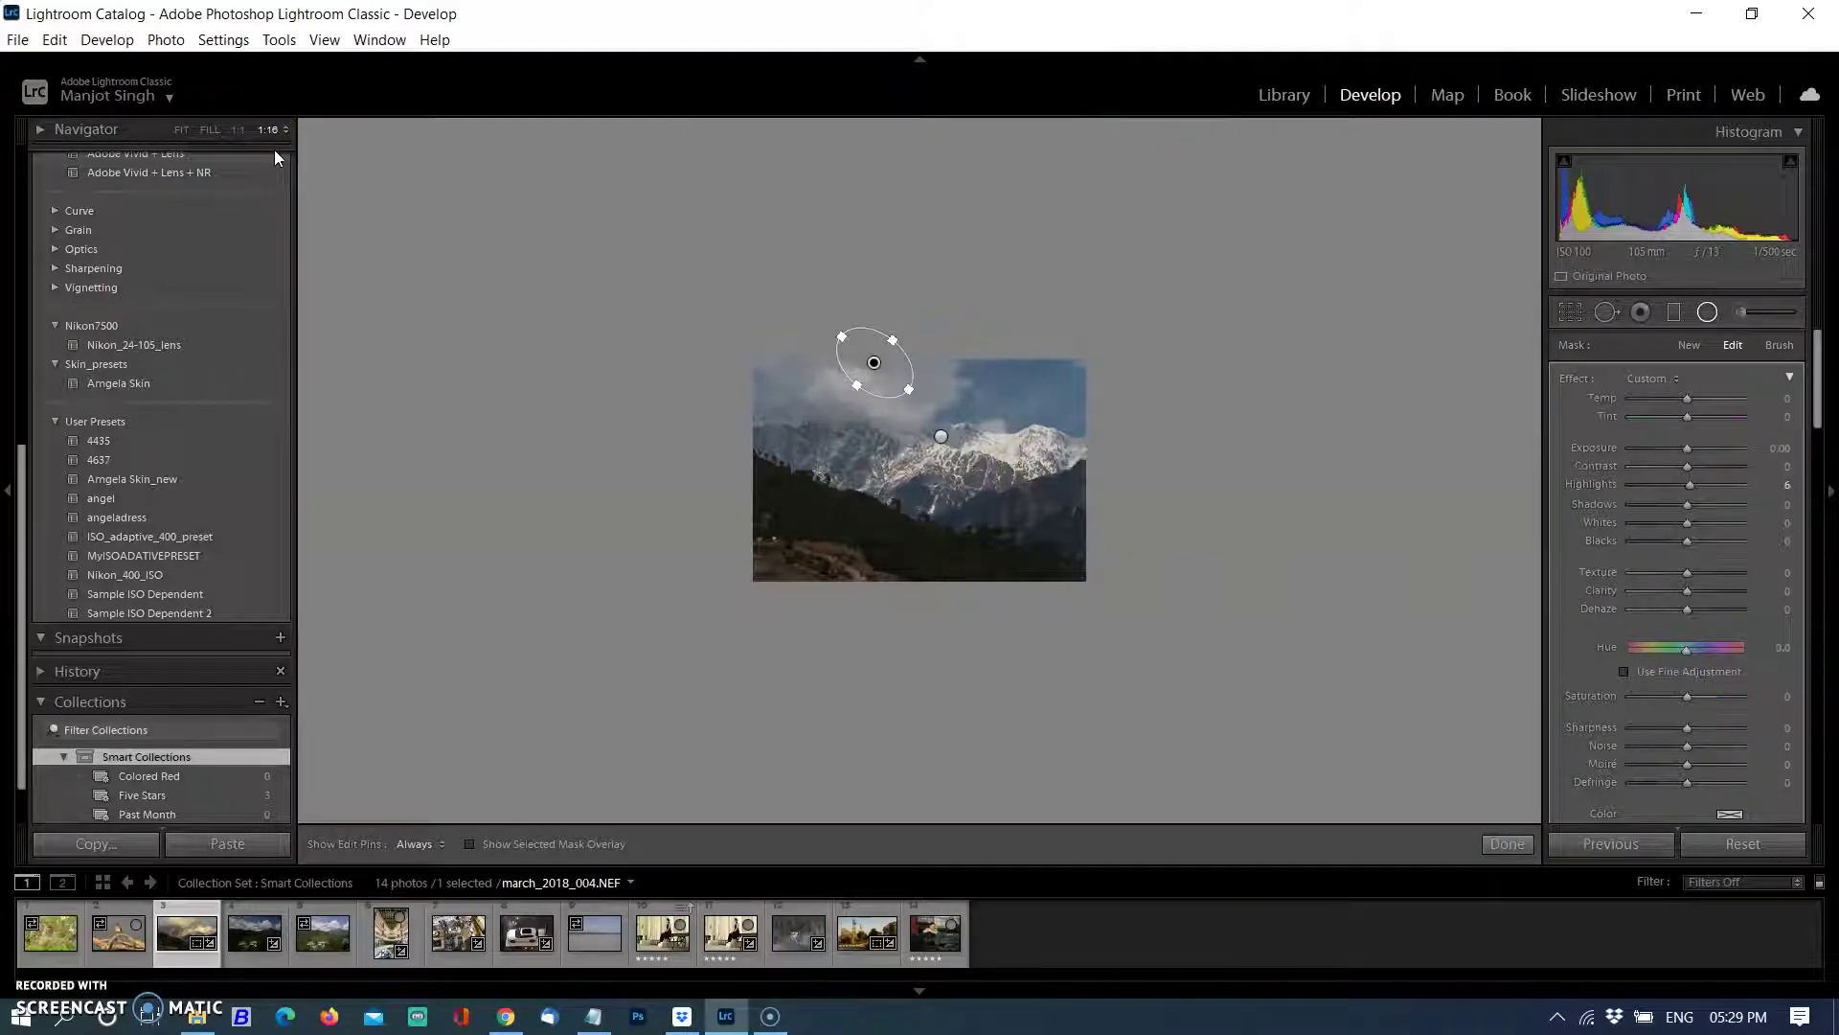
{"action": "left_click", "coordinate": [286, 133]}
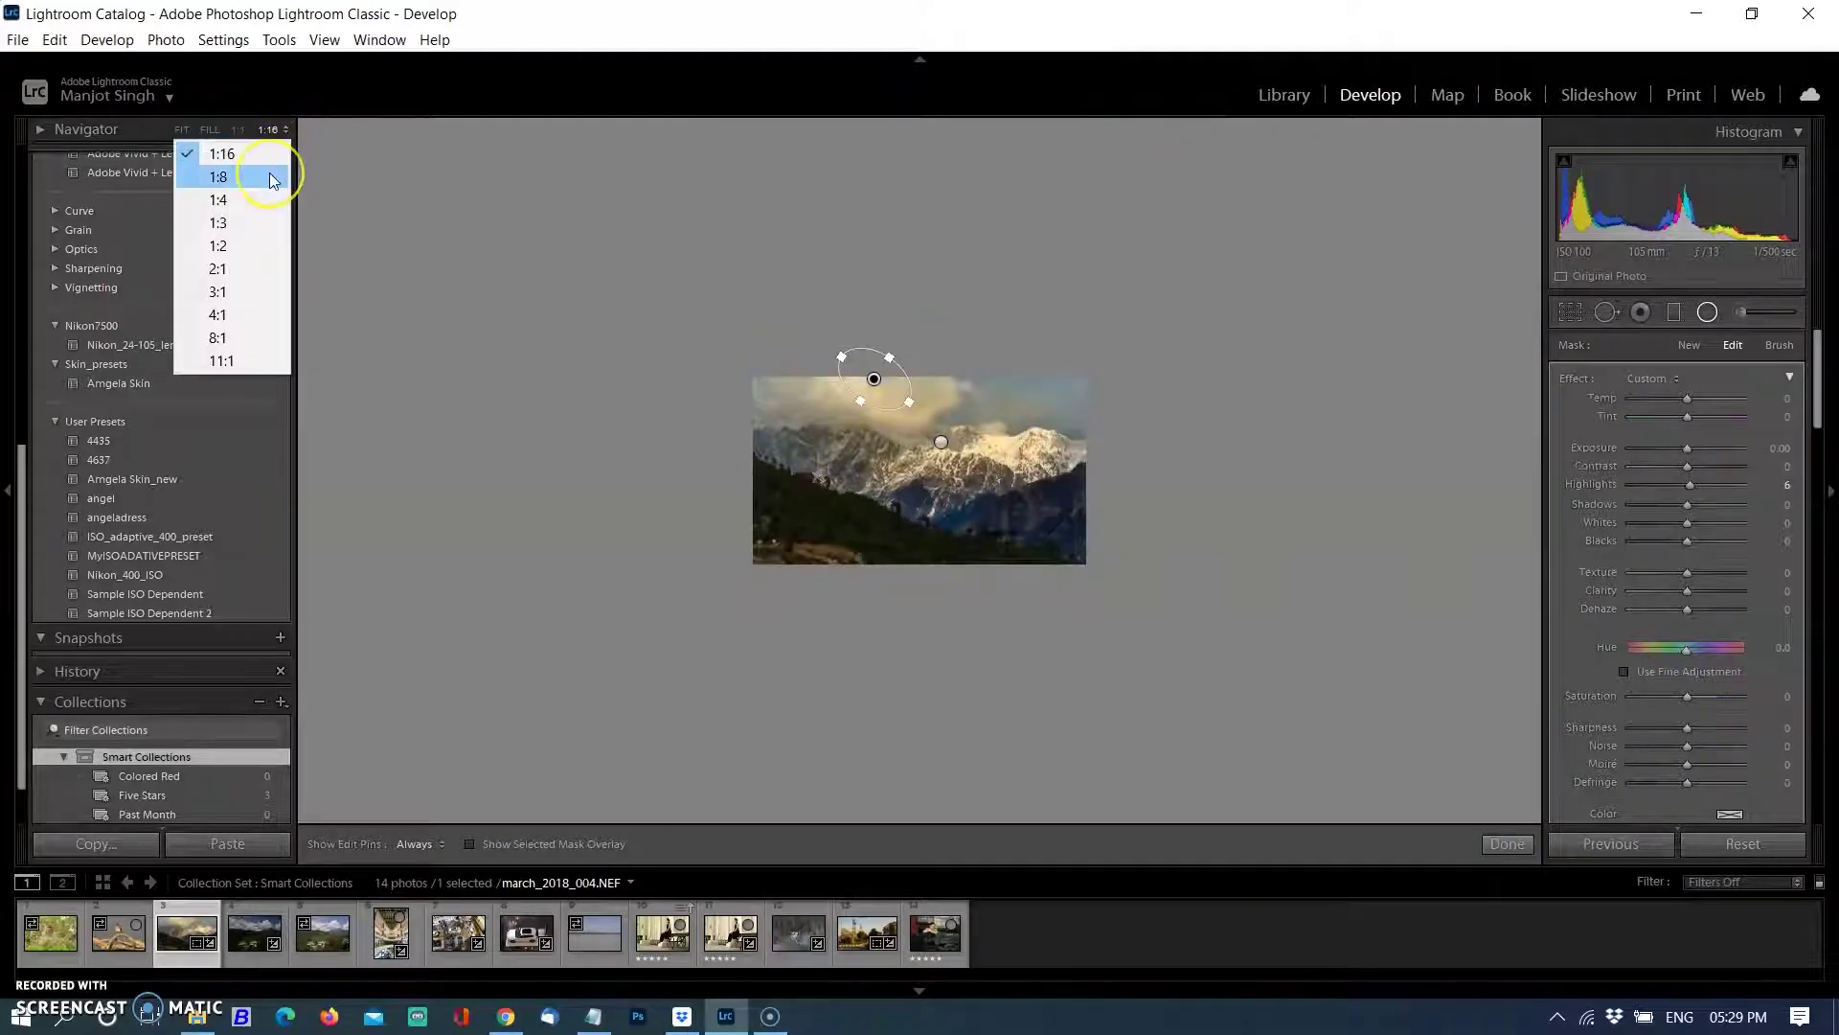
{"action": "left_click", "coordinate": [273, 178]}
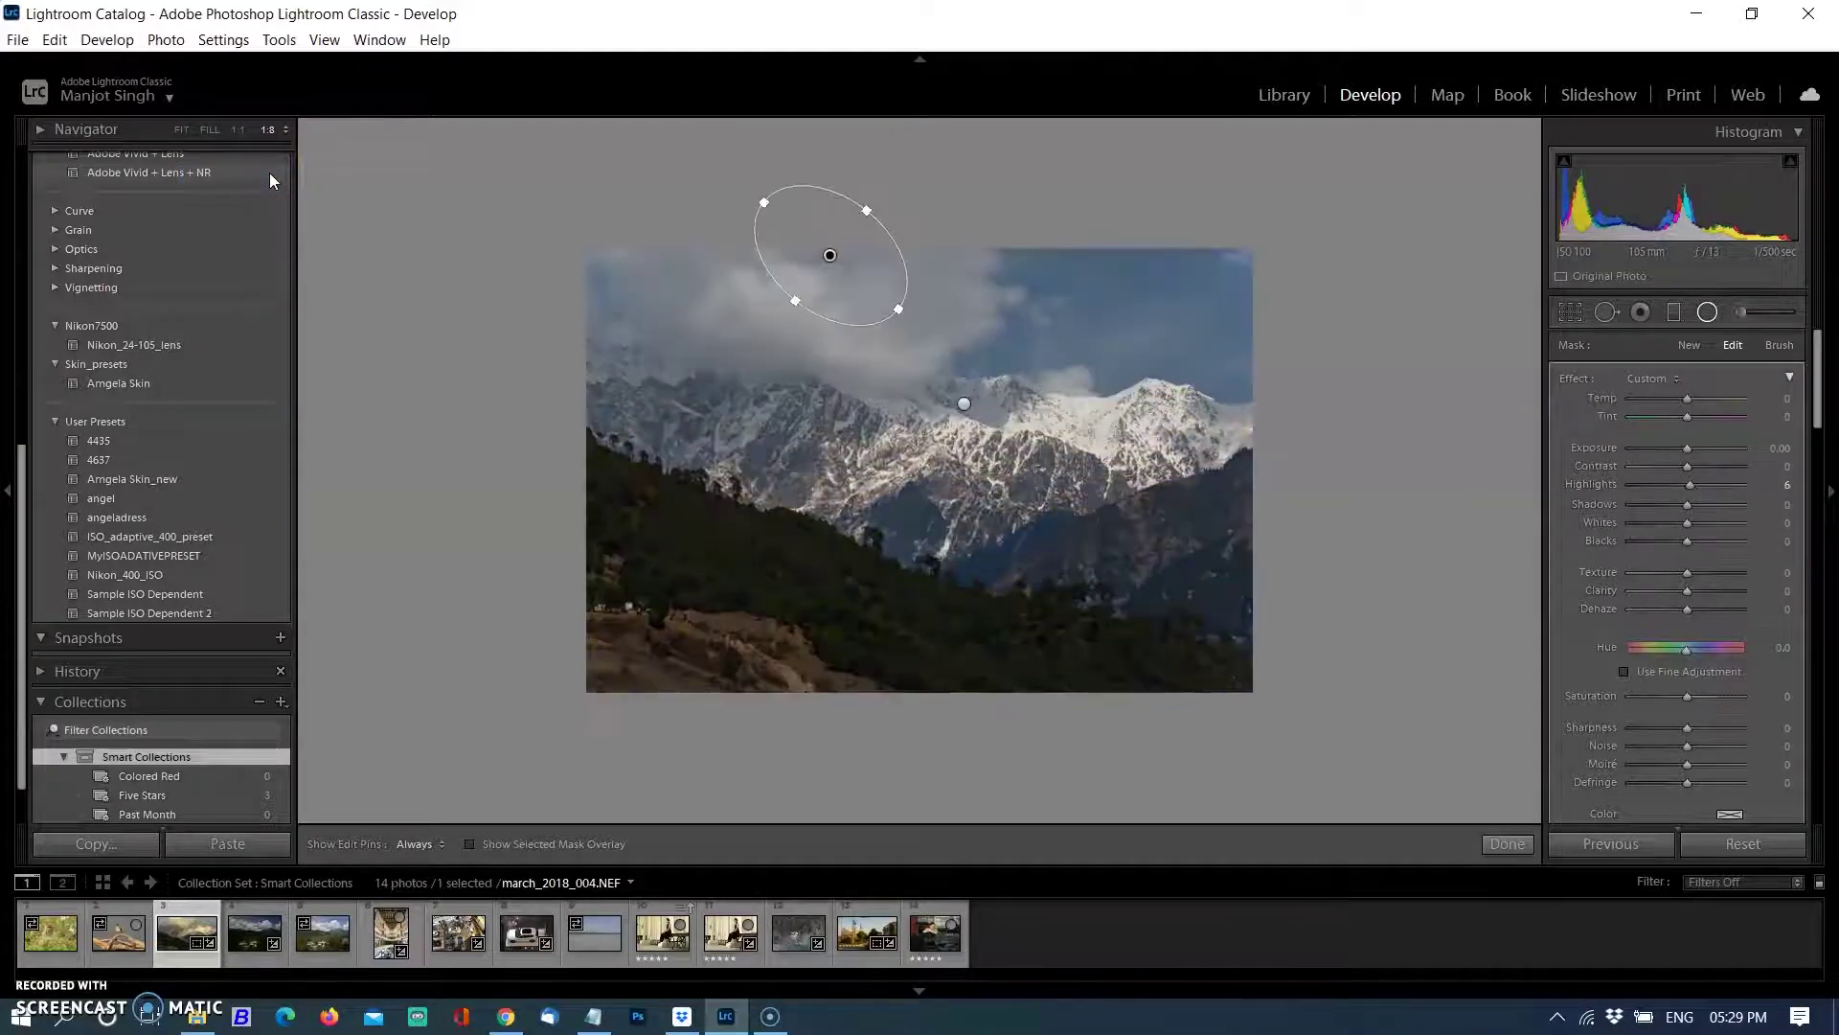
{"action": "left_click", "coordinate": [271, 152]}
{"action": "left_click", "coordinate": [345, 148]}
{"action": "left_click", "coordinate": [801, 348]}
{"action": "left_click", "coordinate": [861, 247]}
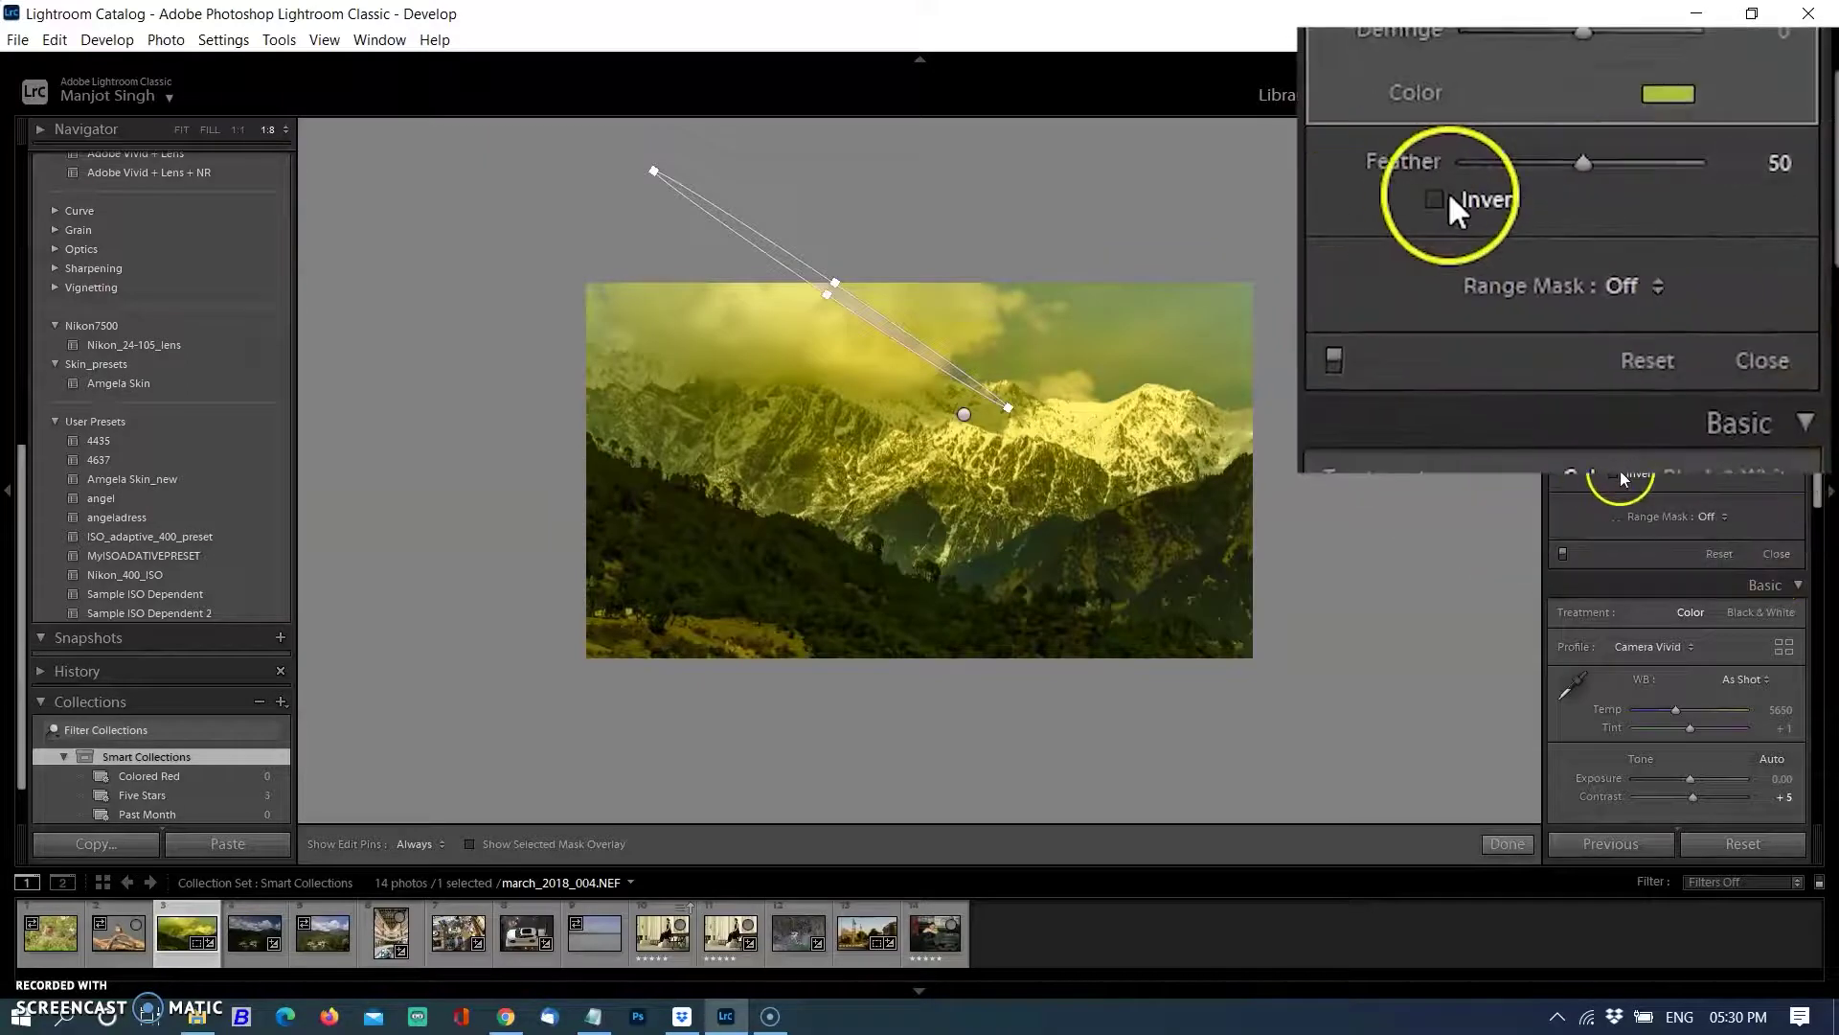
- Invert the beam's mask and change its color to a pale yellow with hue 50 and saturation 23
{"action": "left_click", "coordinate": [1621, 476]}
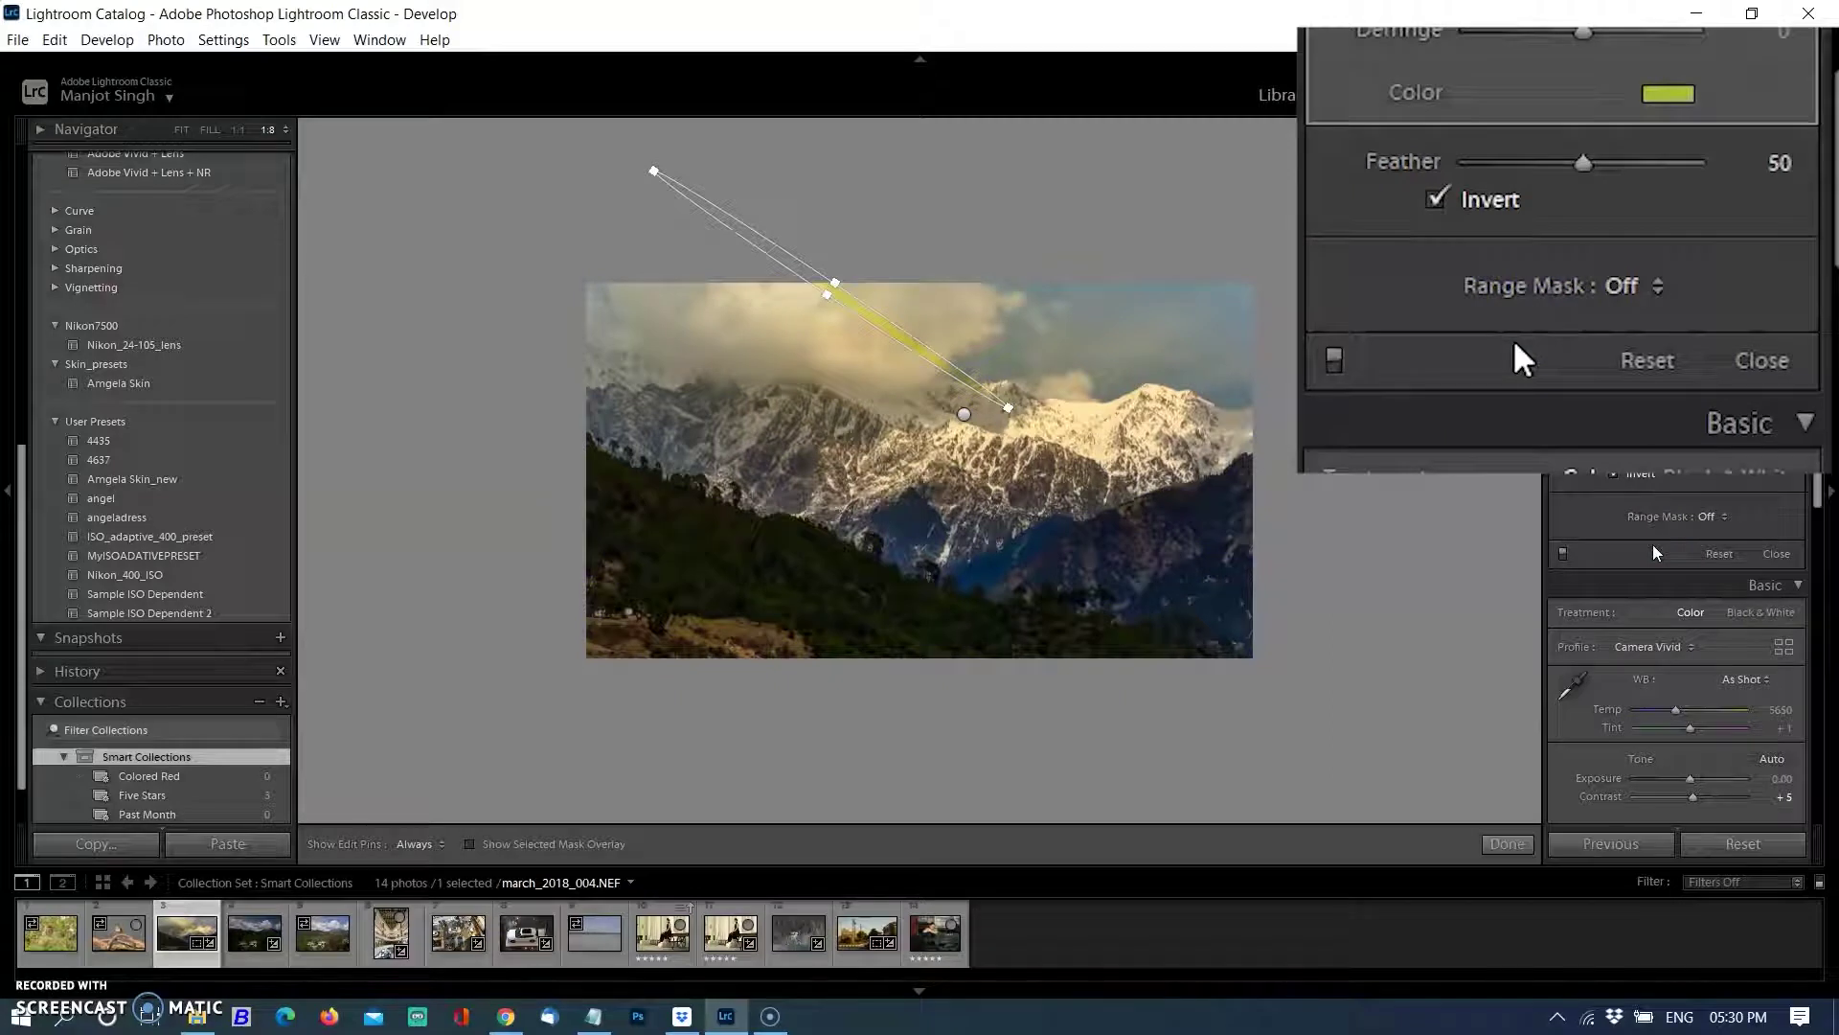
{"action": "left_click", "coordinate": [278, 131]}
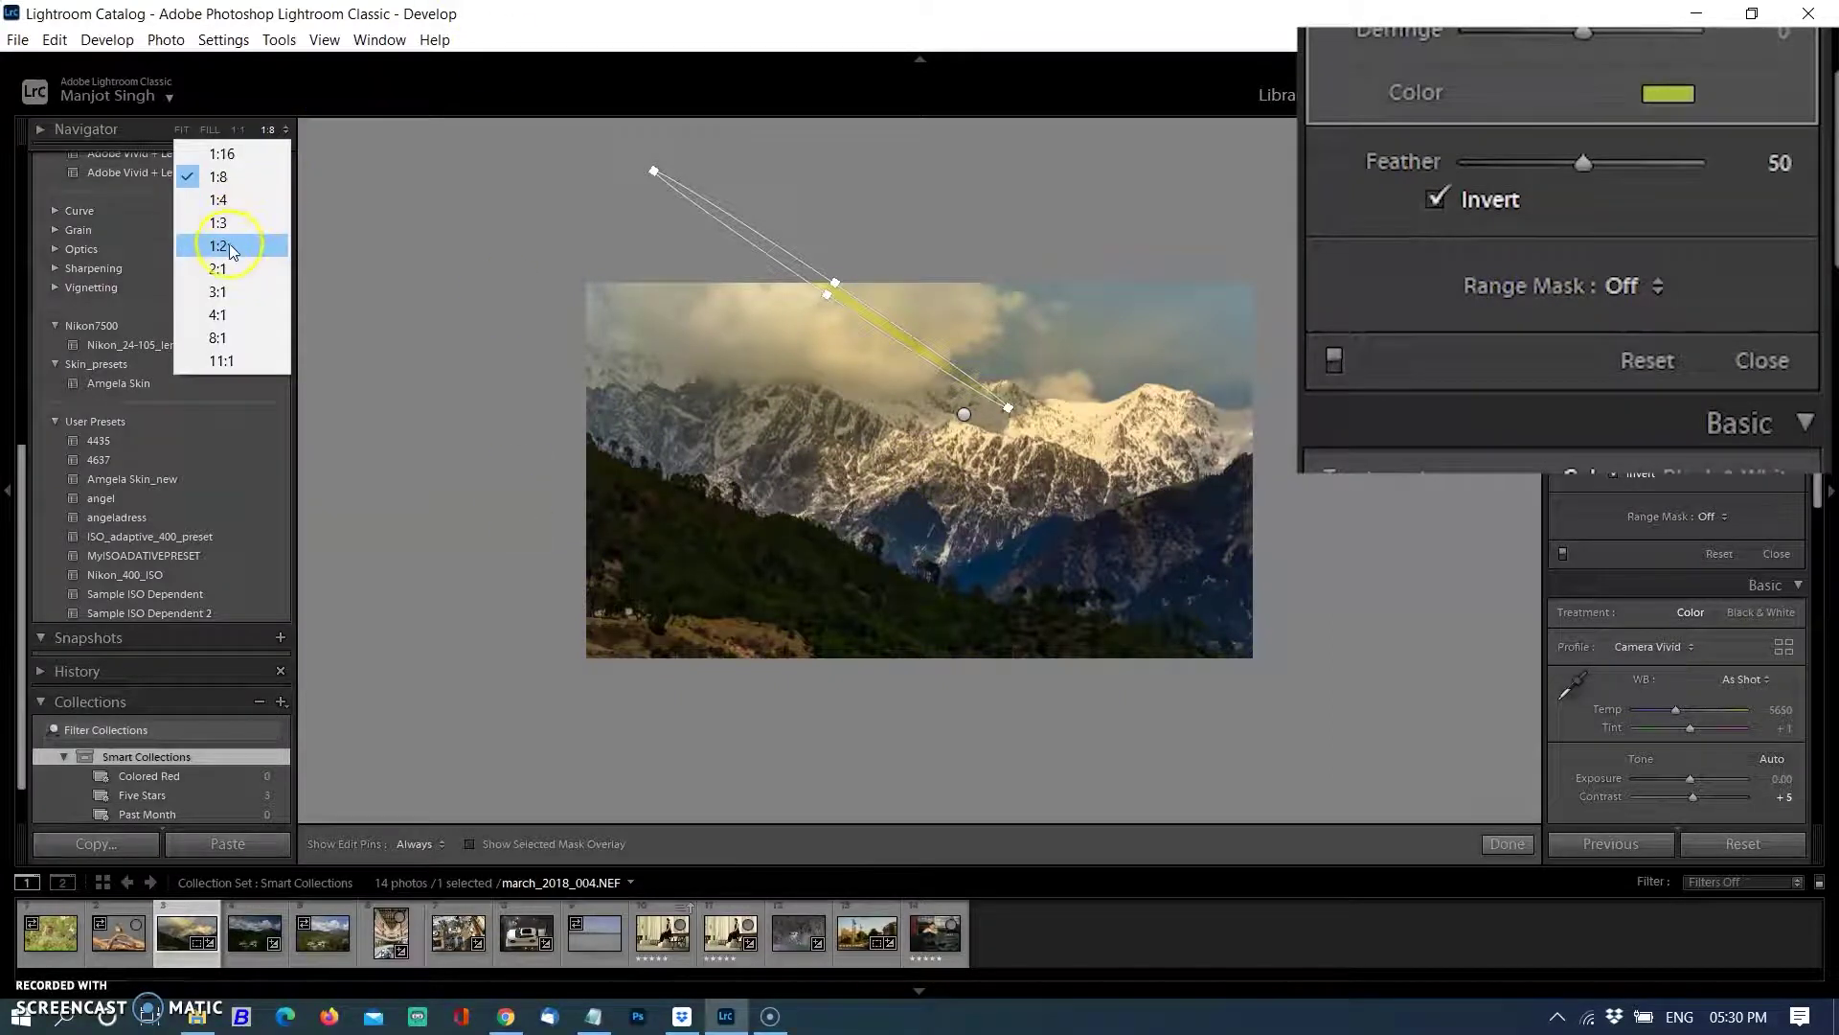
{"action": "left_click", "coordinate": [219, 199]}
{"action": "left_click", "coordinate": [1729, 420]}
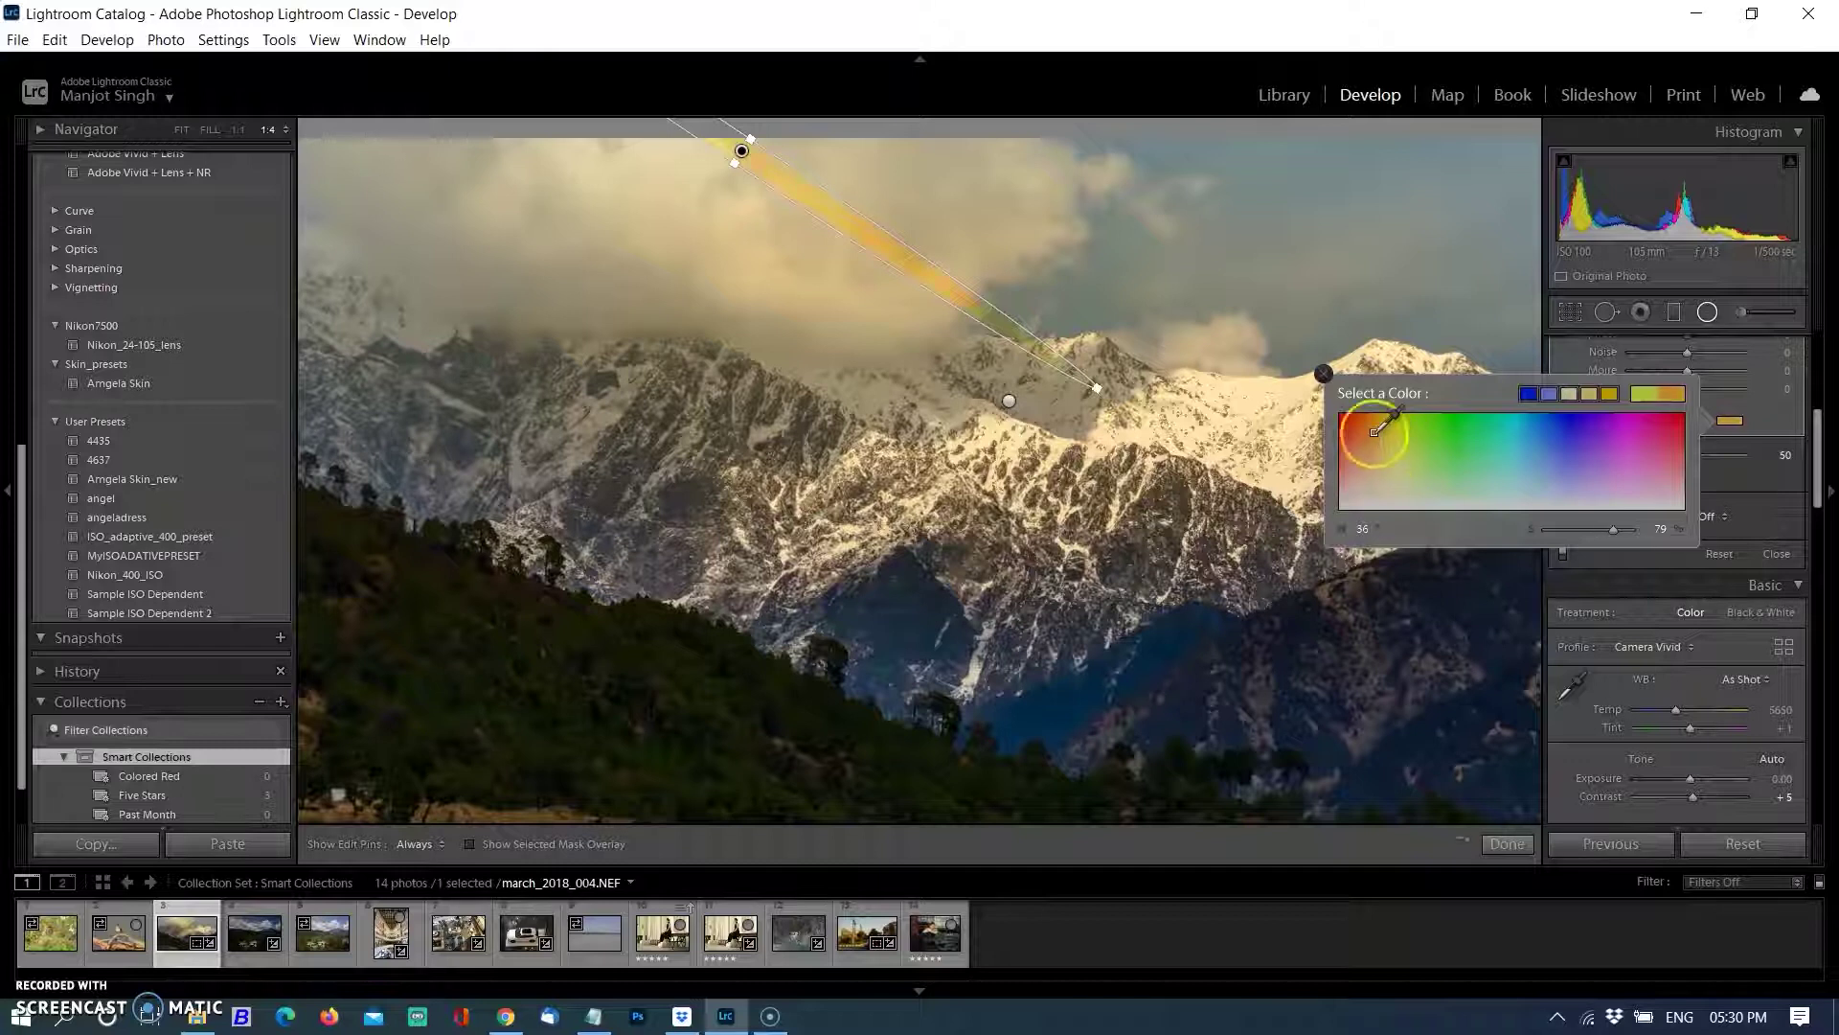
{"action": "left_click", "coordinate": [1571, 393]}
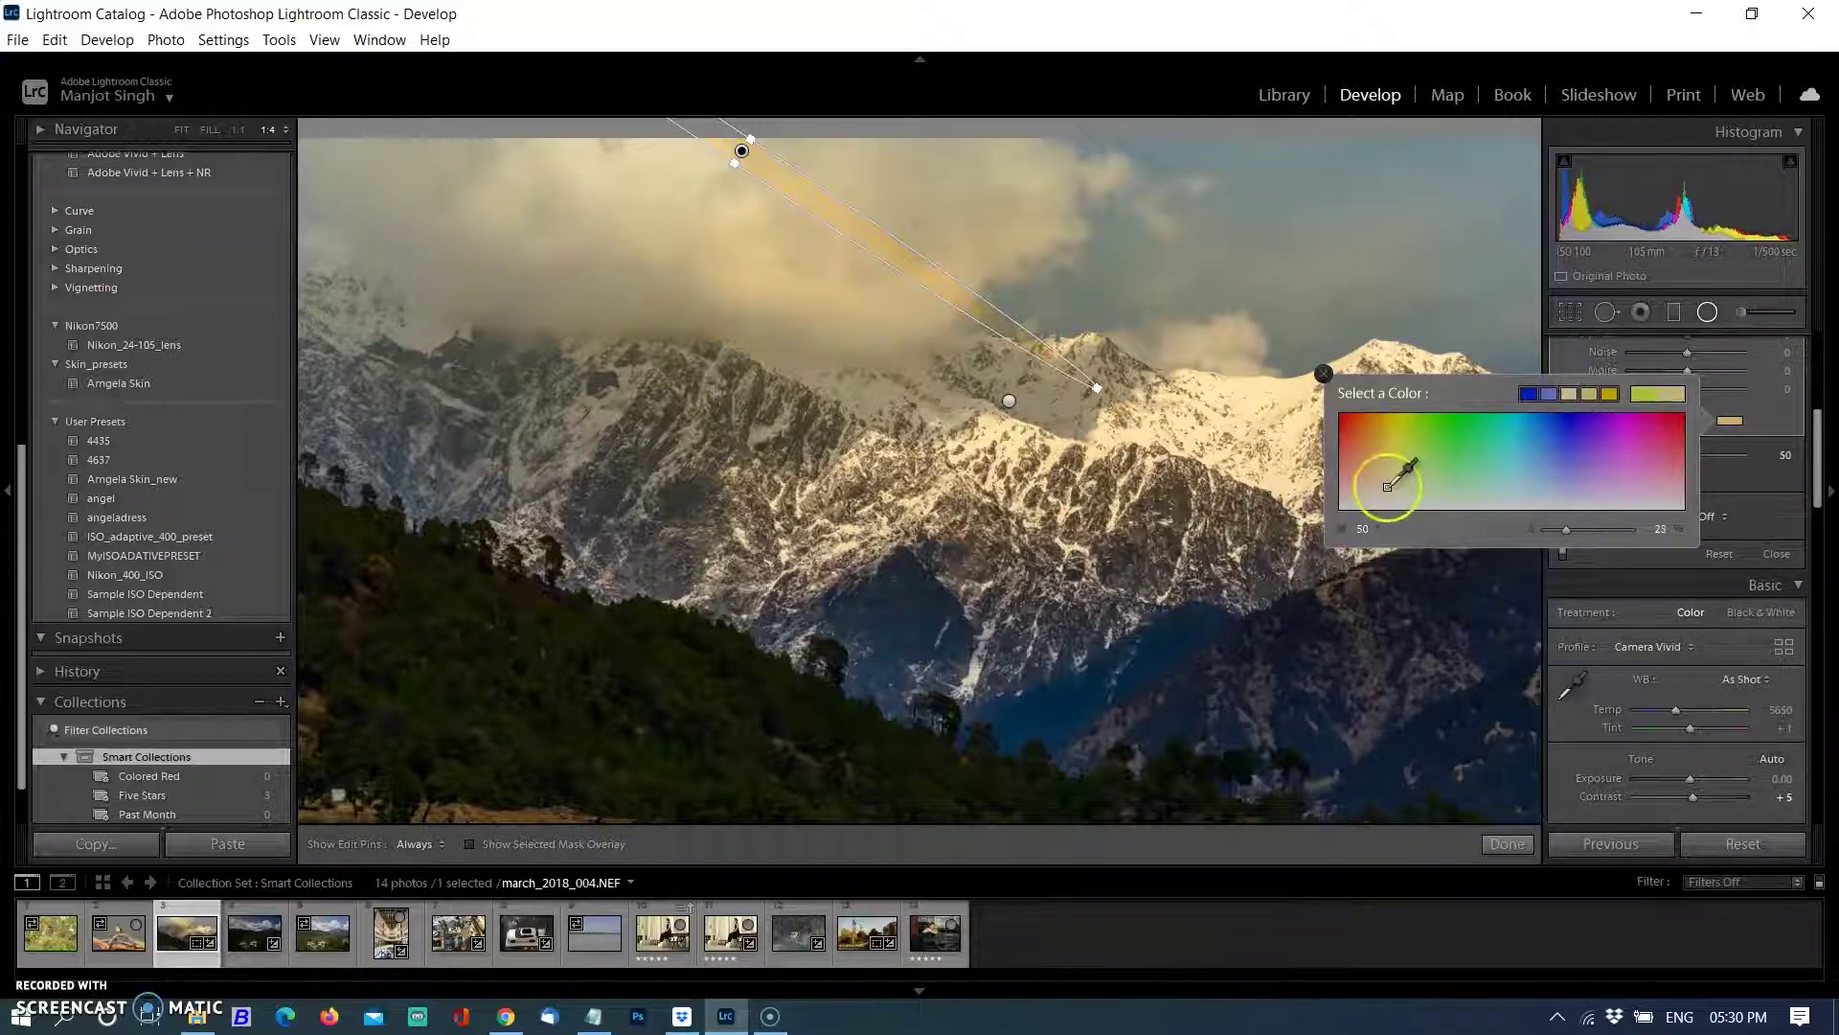
- Move the light beam down along the clouds toward the central peak and set its Feather to 100
{"action": "left_click_drag", "start_coordinate": [908, 259], "coordinate": [1027, 316]}
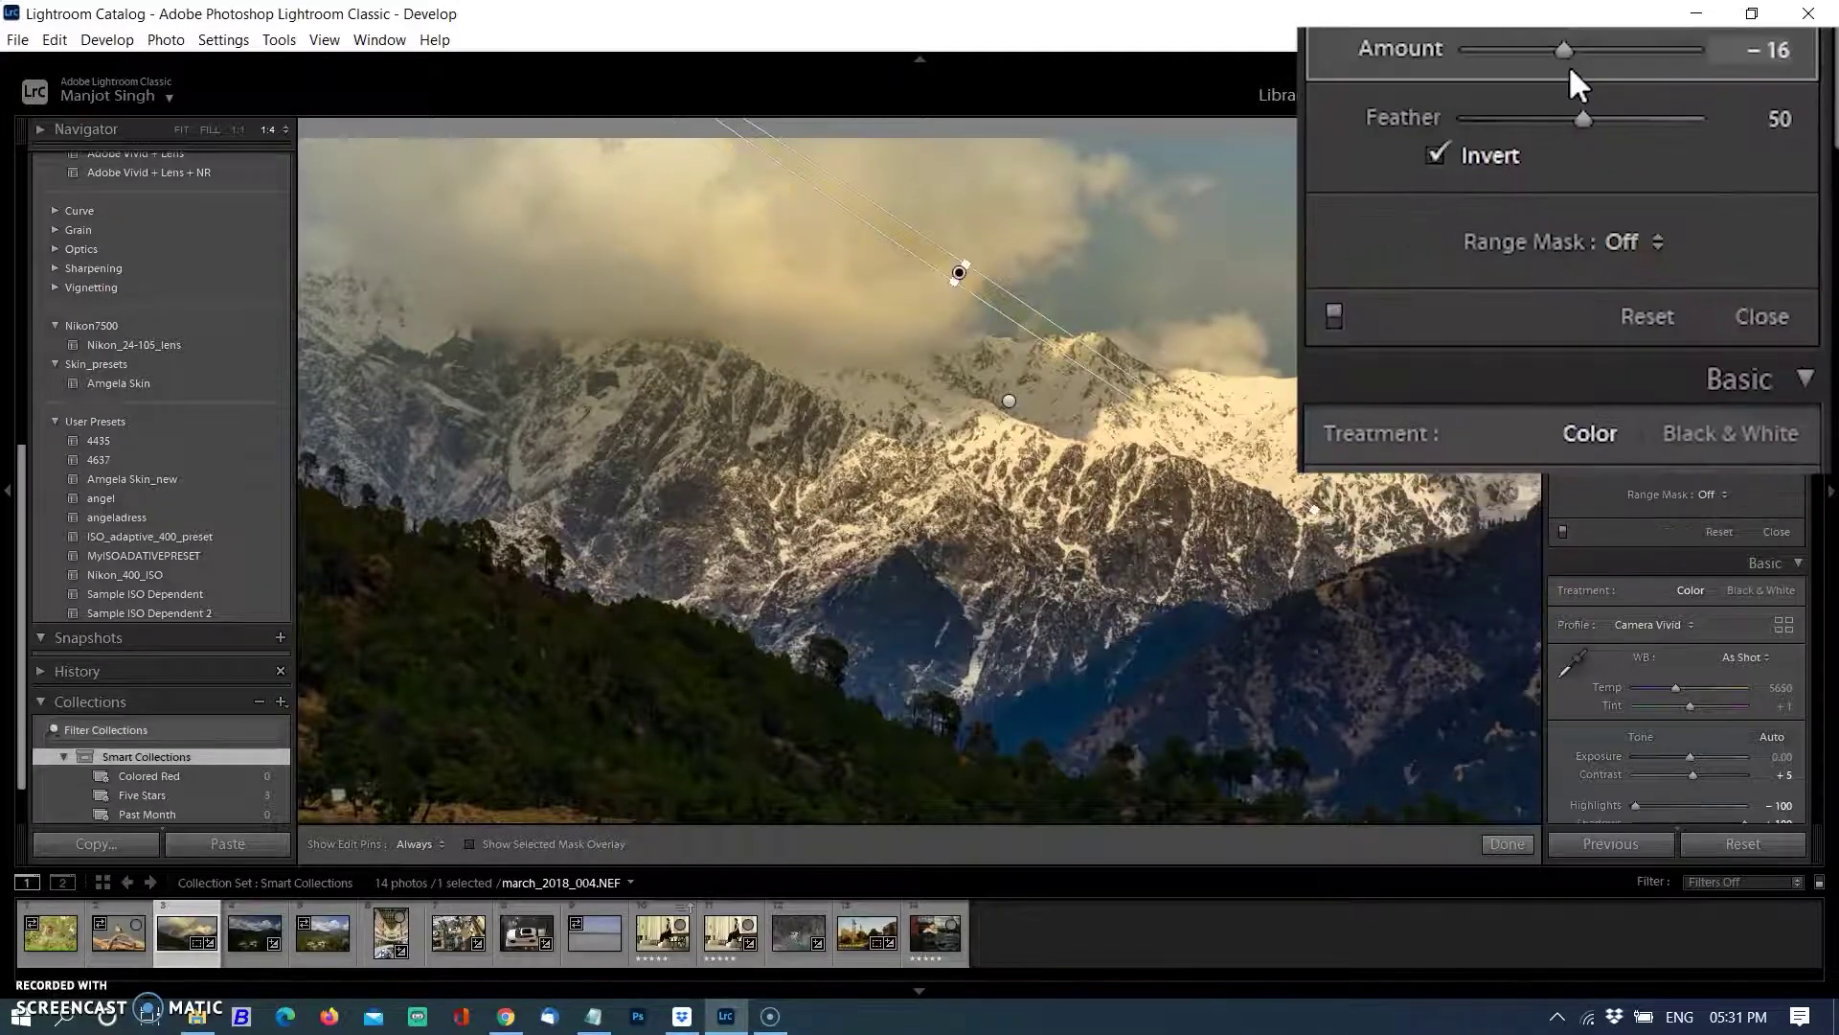
{"action": "left_click_drag", "start_coordinate": [1578, 124], "coordinate": [1819, 140]}
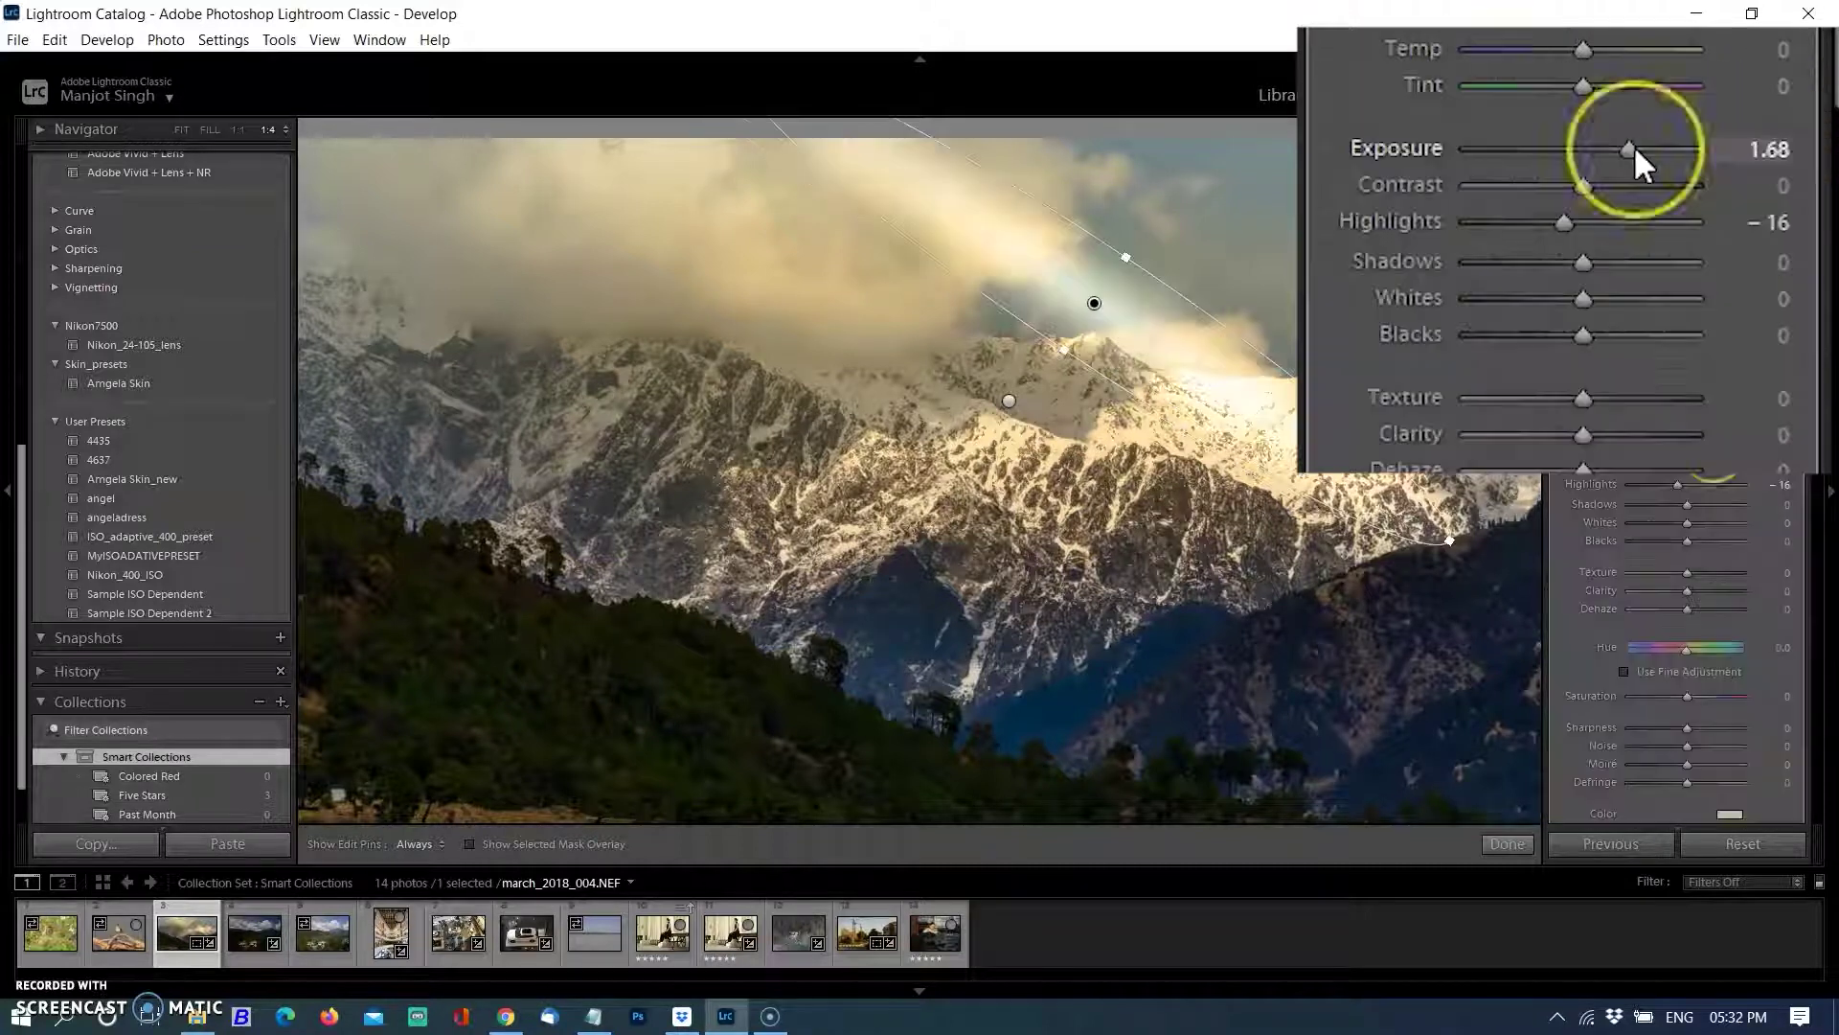
- Set the beam's Exposure to 0.99 and stretch and angle it so it reaches the snowy slope at the right
{"action": "left_click_drag", "start_coordinate": [1635, 151], "coordinate": [1616, 150]}
{"action": "left_click_drag", "start_coordinate": [1117, 275], "coordinate": [1109, 287]}
{"action": "left_click_drag", "start_coordinate": [1470, 557], "coordinate": [1428, 571]}
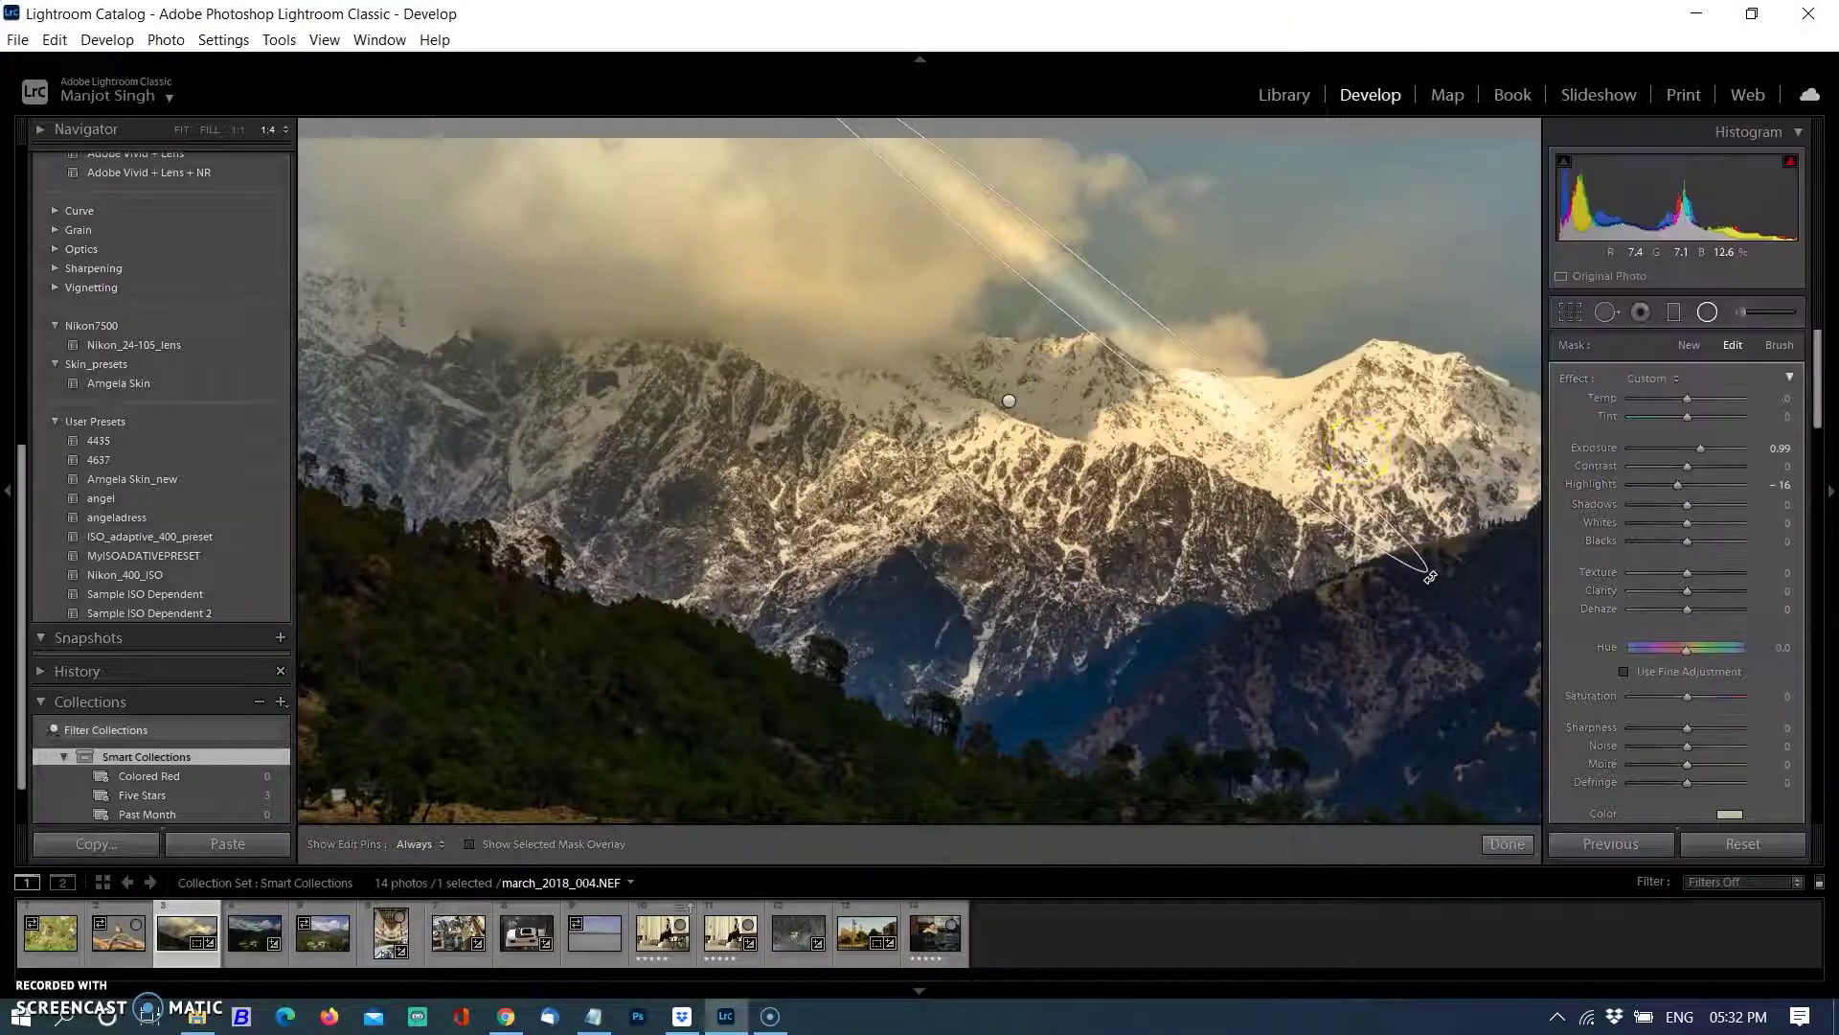
- Nudge the light beam down, duplicate it, place the copy just below the original, shorten and angle it toward the slope, and finish radial filtering
{"action": "left_click_drag", "start_coordinate": [1111, 273], "coordinate": [1100, 304]}
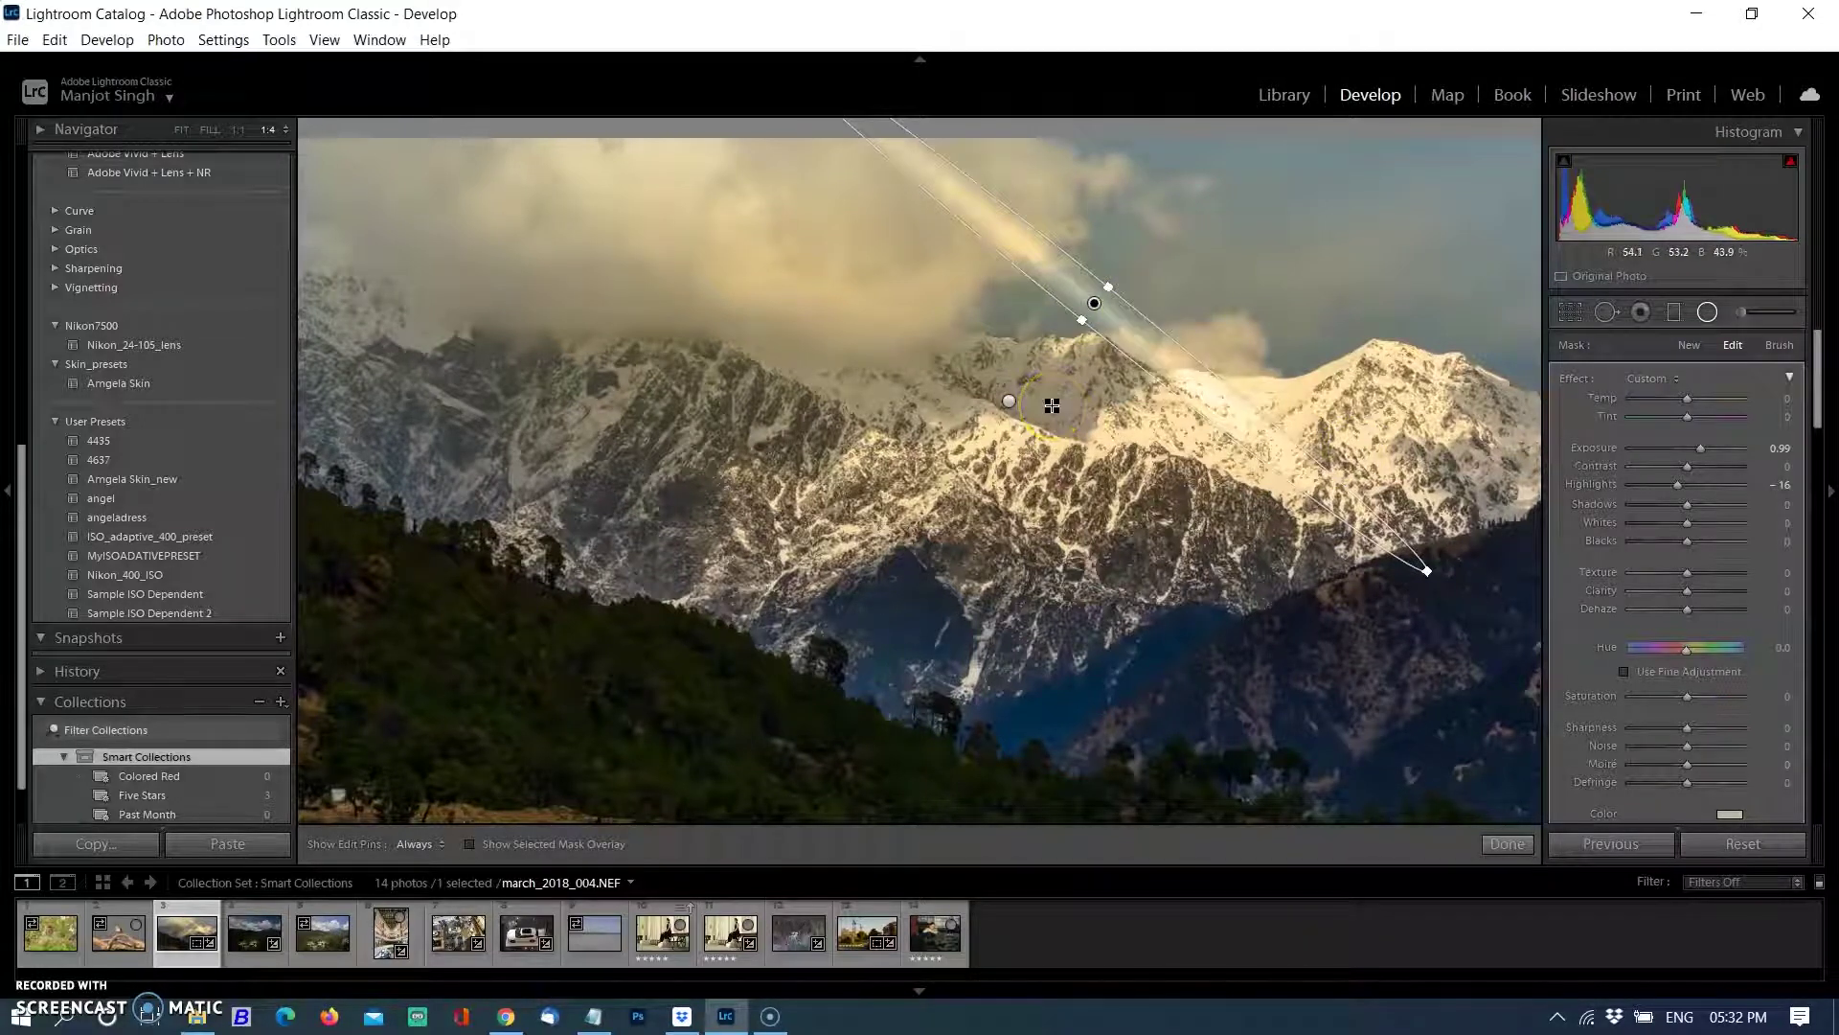
{"action": "right_click", "coordinate": [1102, 307]}
{"action": "left_click", "coordinate": [1170, 319]}
{"action": "left_click_drag", "start_coordinate": [1138, 319], "coordinate": [1116, 350]}
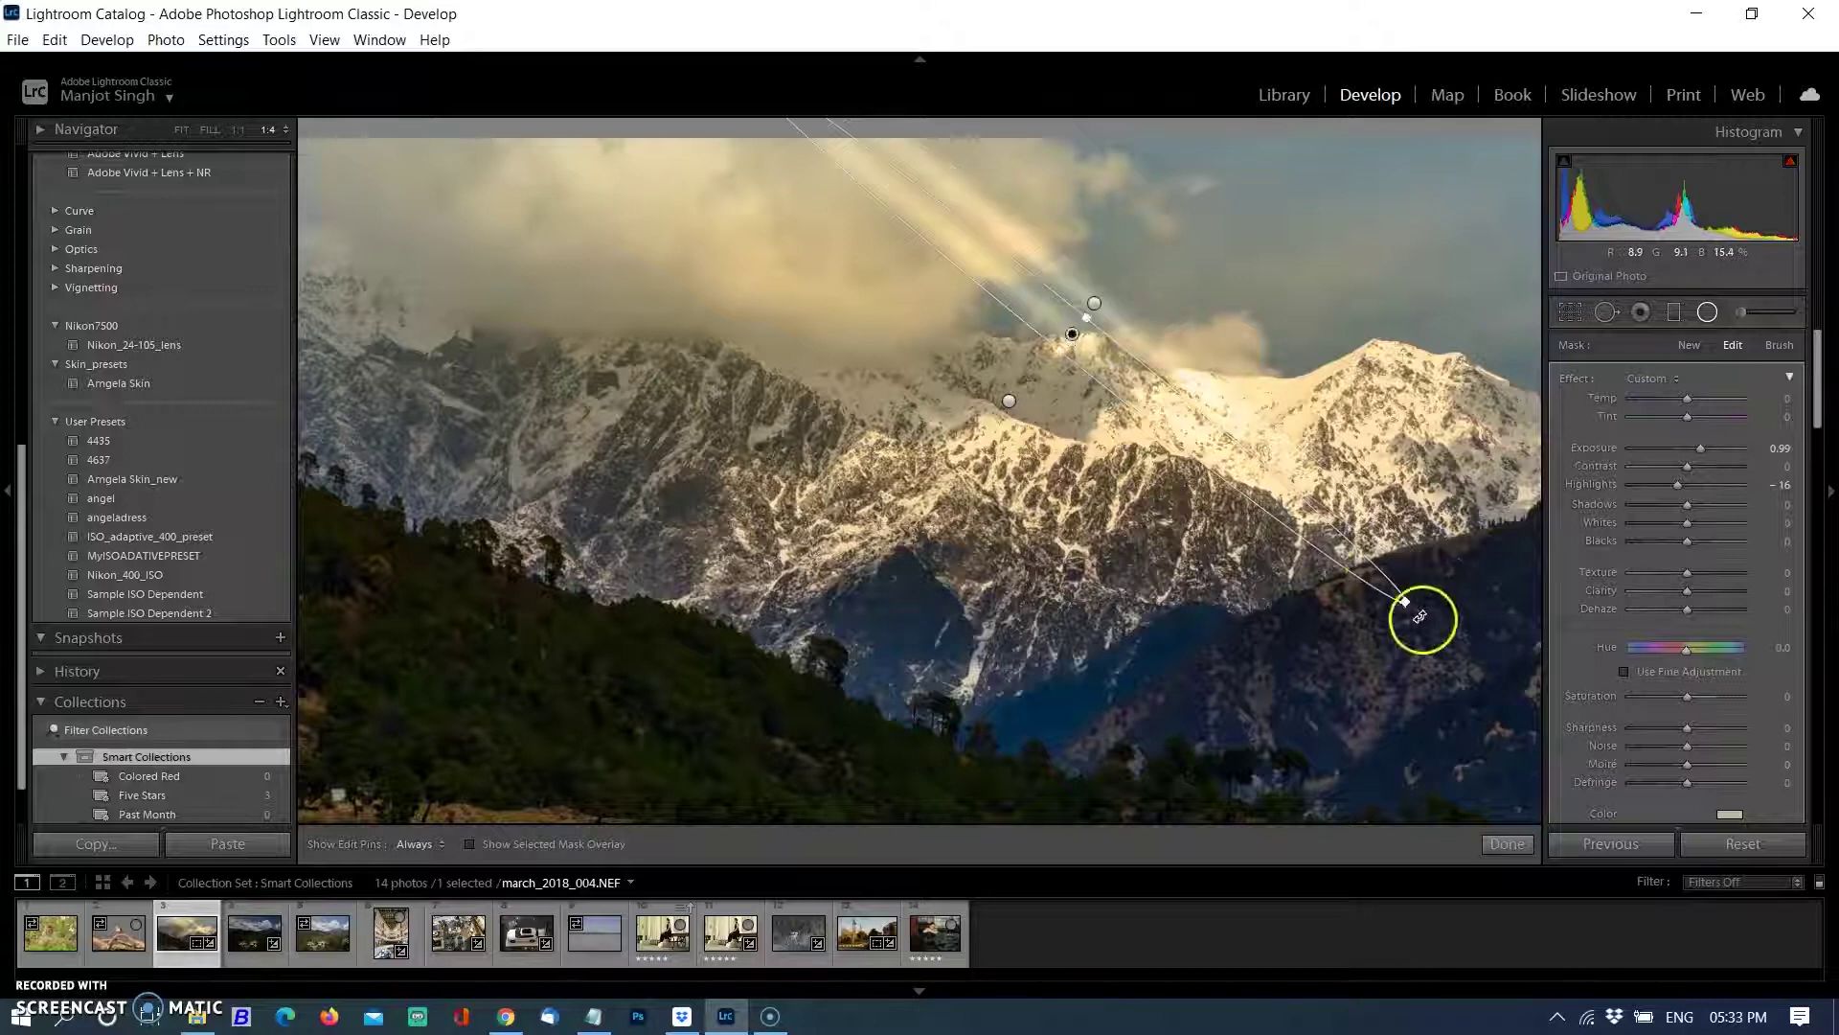
{"action": "left_click_drag", "start_coordinate": [1423, 618], "coordinate": [1215, 538]}
{"action": "left_click", "coordinate": [1507, 844]}
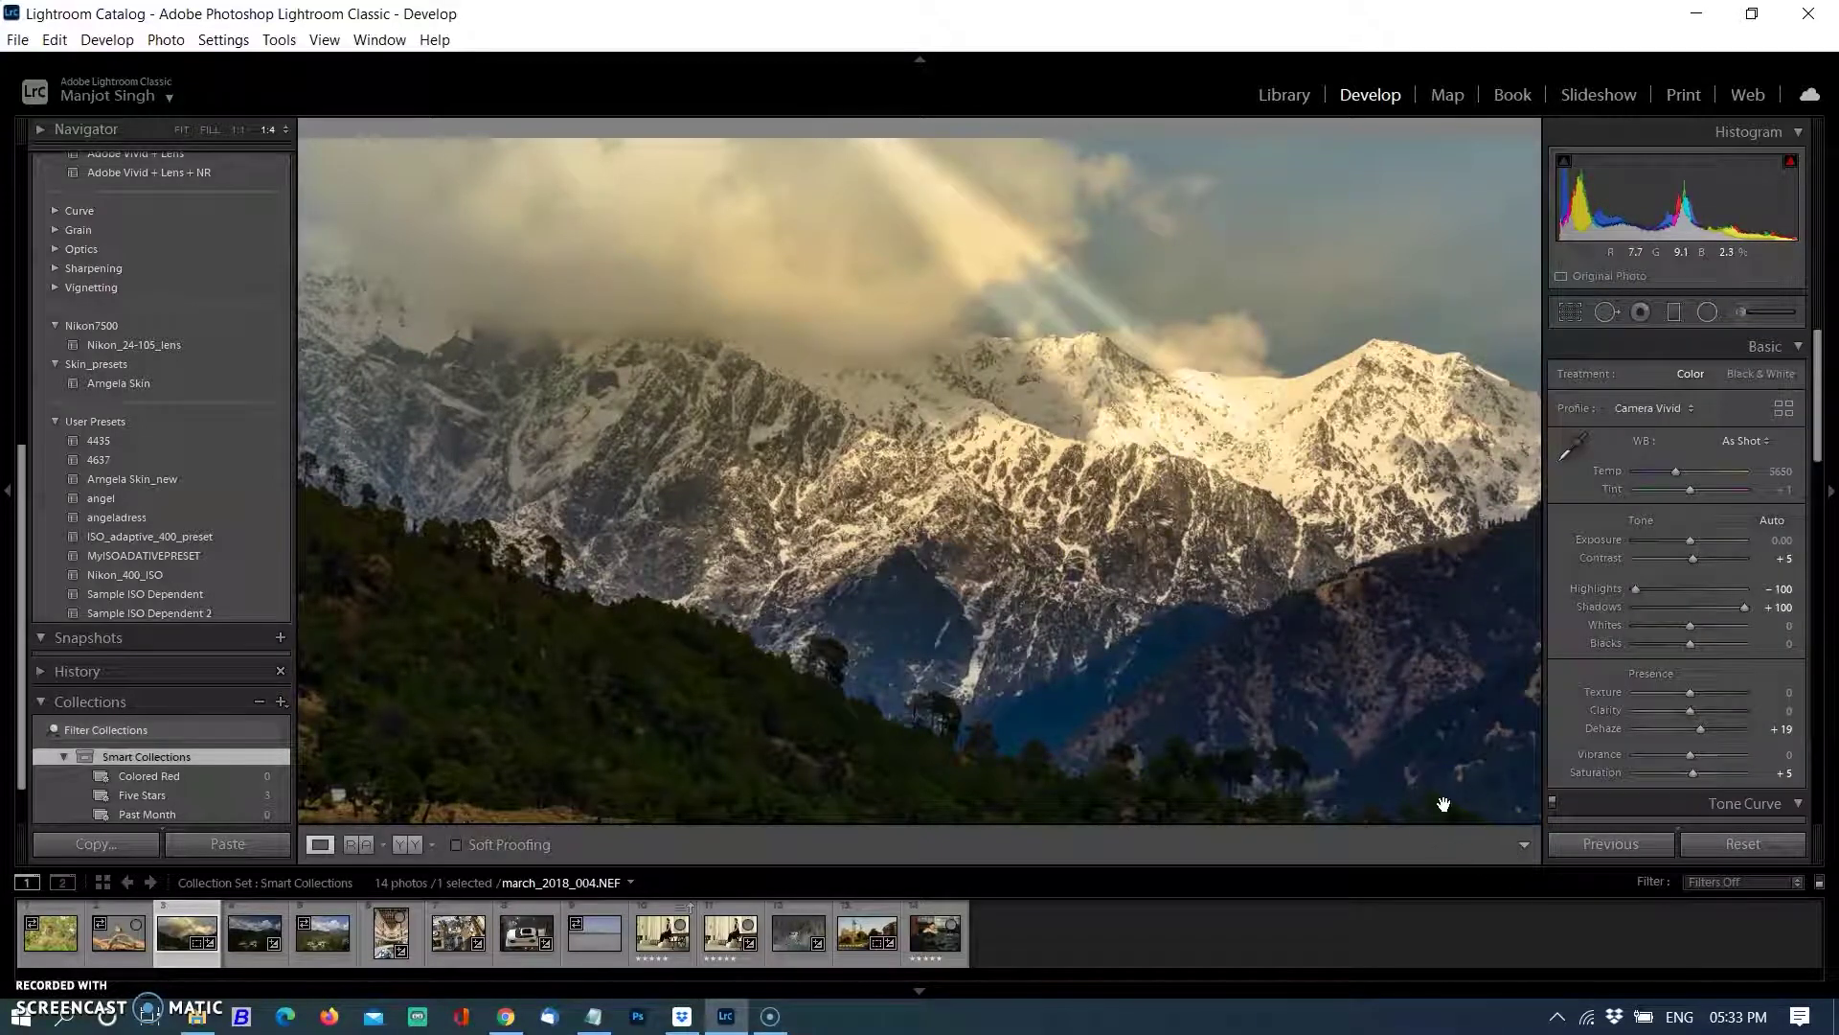
- Set the photo's Temp to 7088, Tint to +21, Vibrance to +23, Saturation to -9 and Highlights to -51
{"action": "key", "text": "ctrl+minus"}
{"action": "left_click_drag", "start_coordinate": [1679, 470], "coordinate": [1691, 471]}
{"action": "left_click_drag", "start_coordinate": [1690, 488], "coordinate": [1698, 487]}
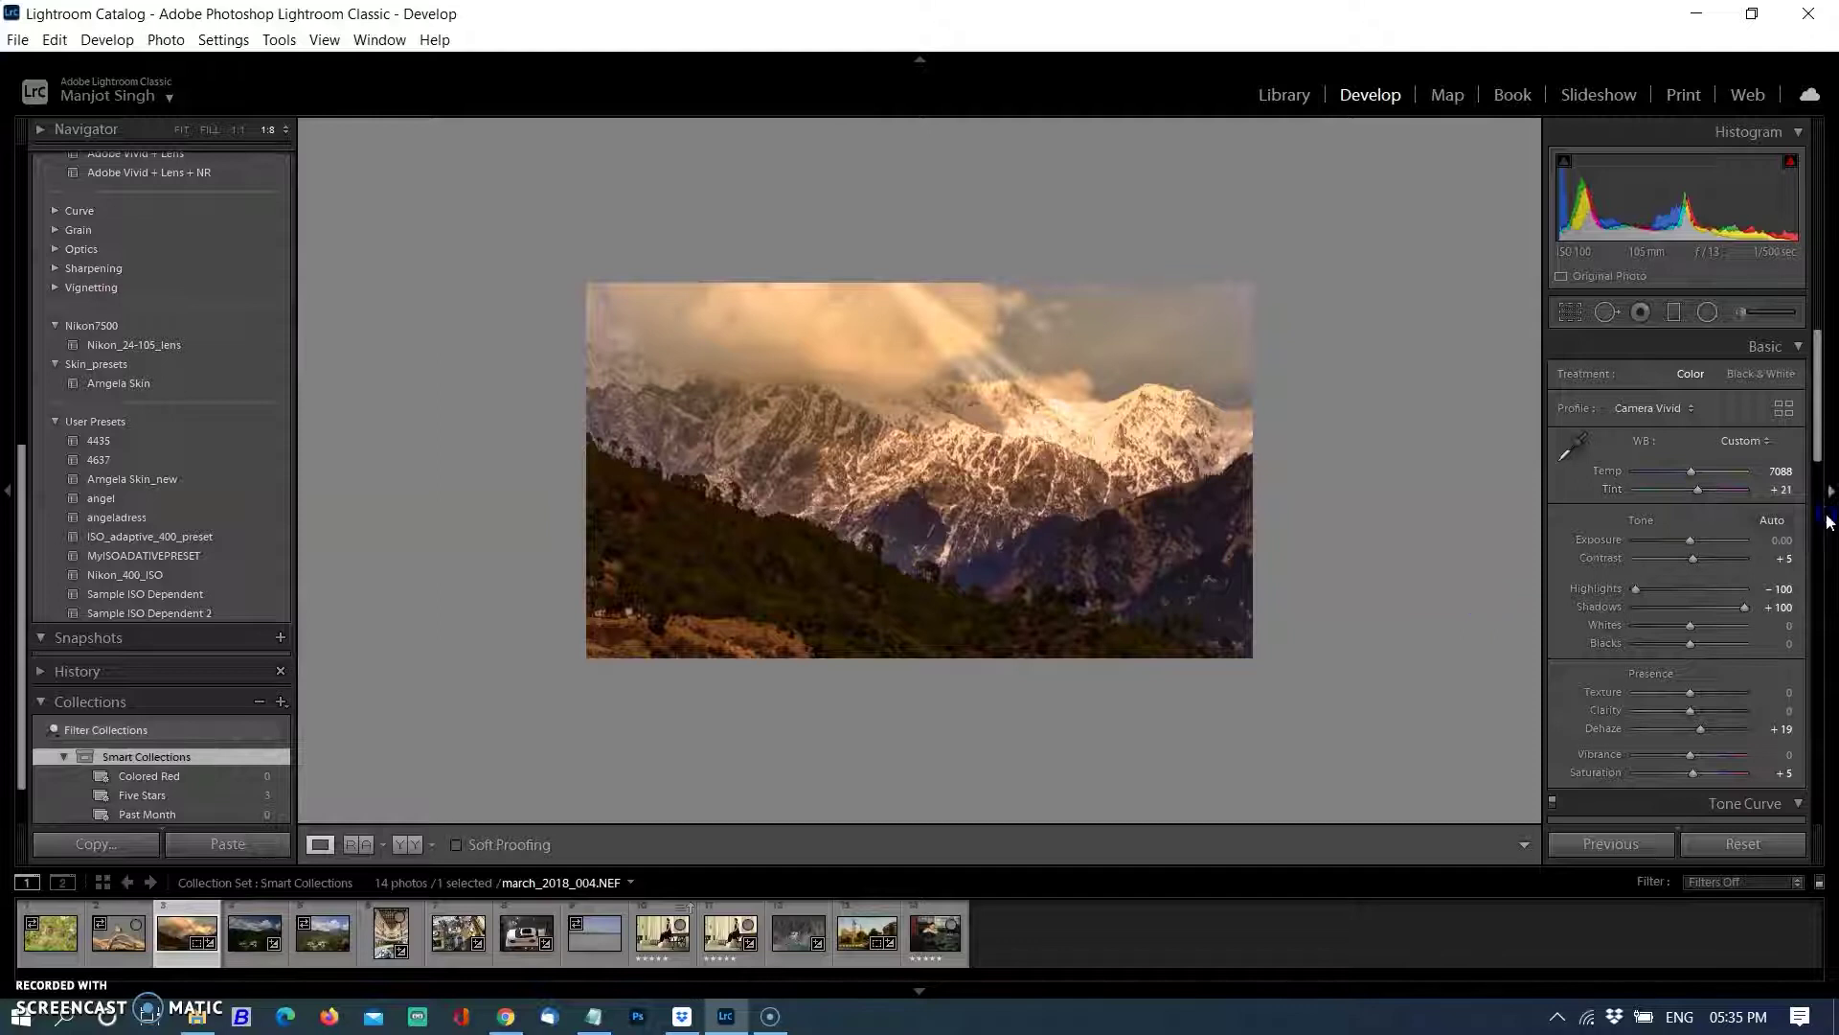
{"action": "scroll", "coordinate": [1822, 476], "scroll_direction": "down", "scroll_amount": 2}
{"action": "left_click_drag", "start_coordinate": [1687, 669], "coordinate": [1703, 652]}
{"action": "left_click_drag", "start_coordinate": [1637, 485], "coordinate": [1670, 486]}
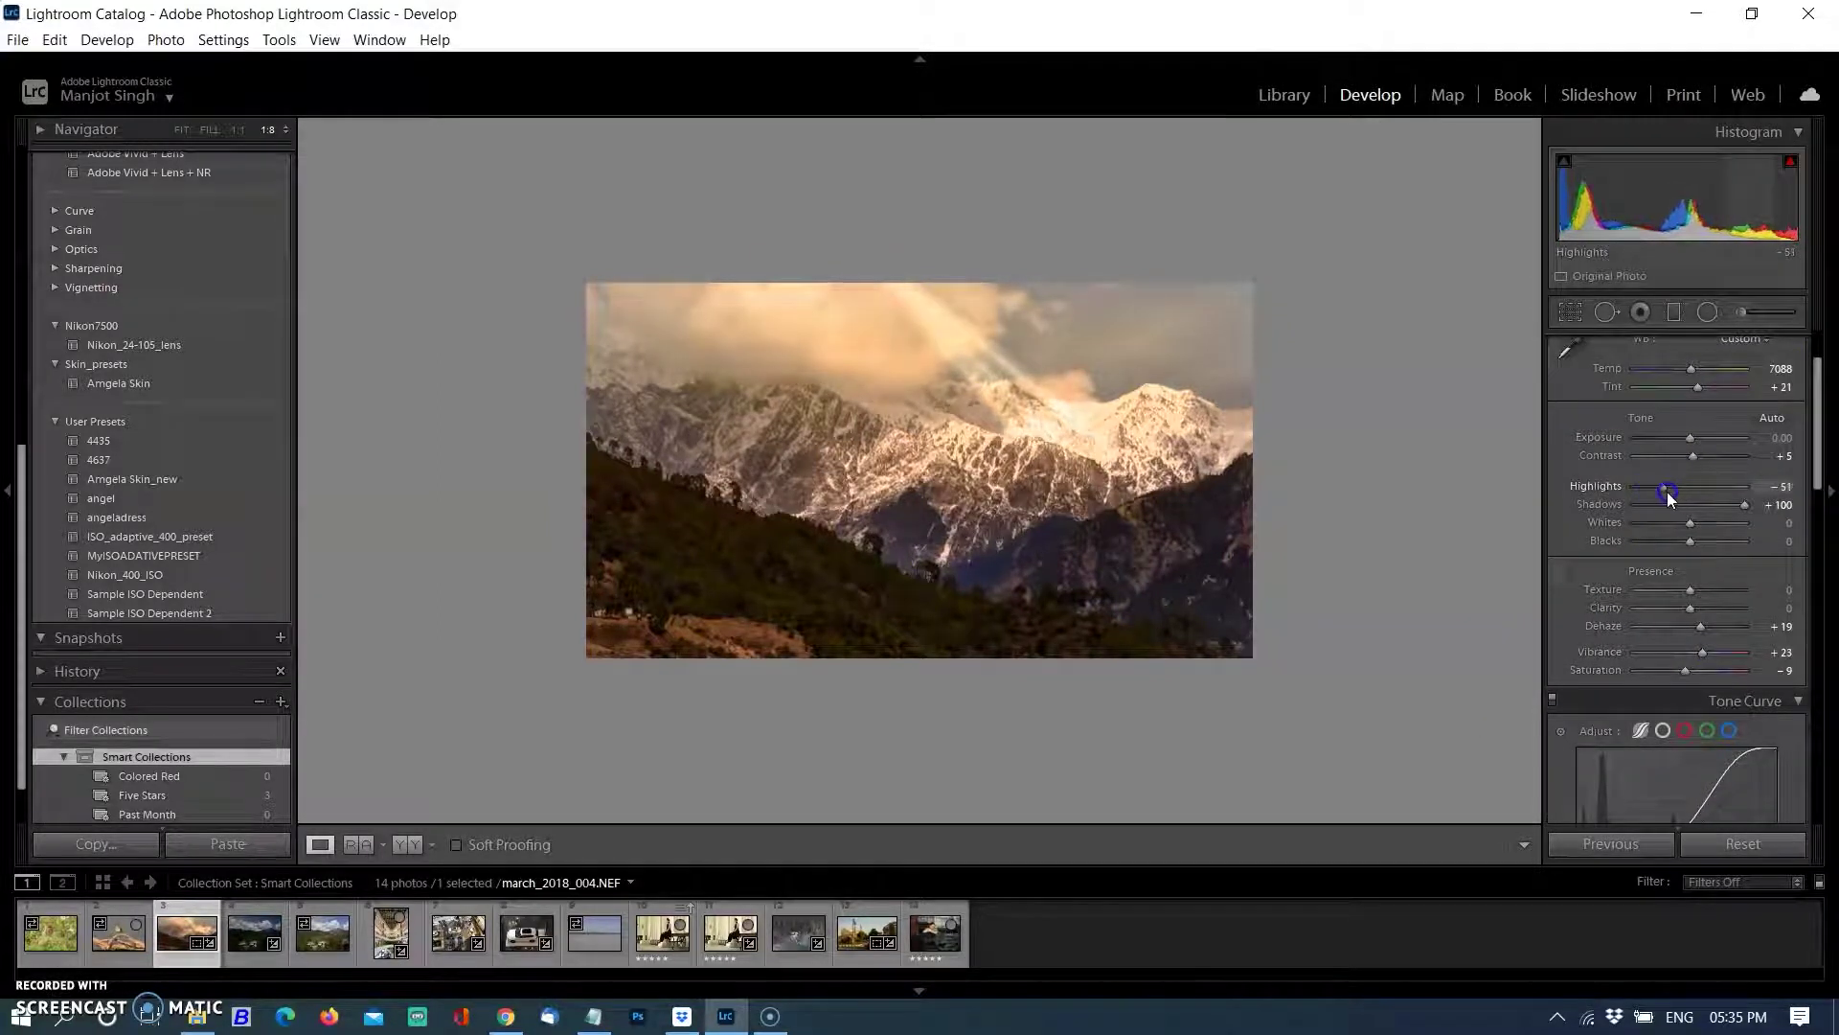
- Add a vertical graduated filter from the photo's right edge toward the central peak, with Highlights -35 and Dehaze 15
{"action": "key", "text": "m"}
{"action": "left_click_drag", "start_coordinate": [1252, 402], "coordinate": [1033, 406]}
{"action": "left_click_drag", "start_coordinate": [1689, 485], "coordinate": [1679, 485]}
{"action": "left_click_drag", "start_coordinate": [1153, 403], "coordinate": [1024, 413]}
{"action": "left_click_drag", "start_coordinate": [1678, 484], "coordinate": [1667, 485]}
{"action": "left_click_drag", "start_coordinate": [1687, 609], "coordinate": [1699, 613]}
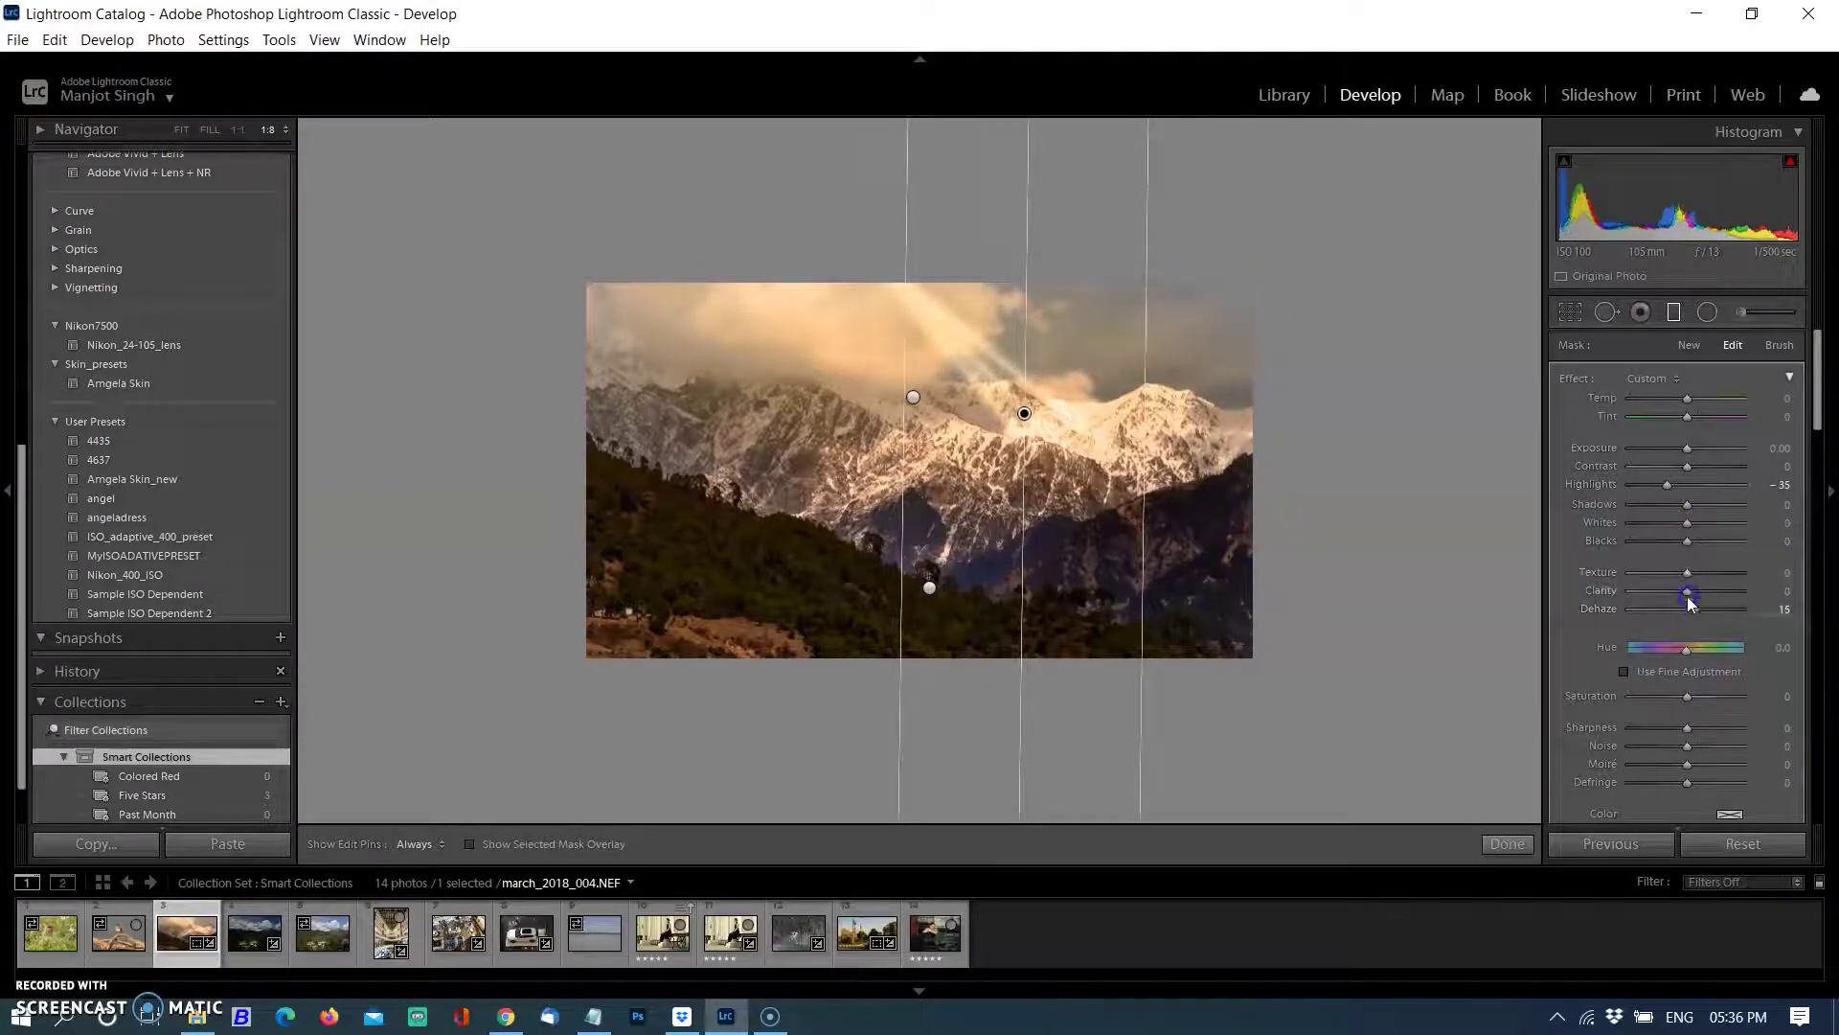
- Shift and widen the graduated filter leftward, with Exposure -0.24, Highlights -42, Shadows -18 and Dehaze 28, and finish it
{"action": "left_click_drag", "start_coordinate": [1667, 484], "coordinate": [1663, 485]}
{"action": "left_click_drag", "start_coordinate": [1024, 413], "coordinate": [998, 423]}
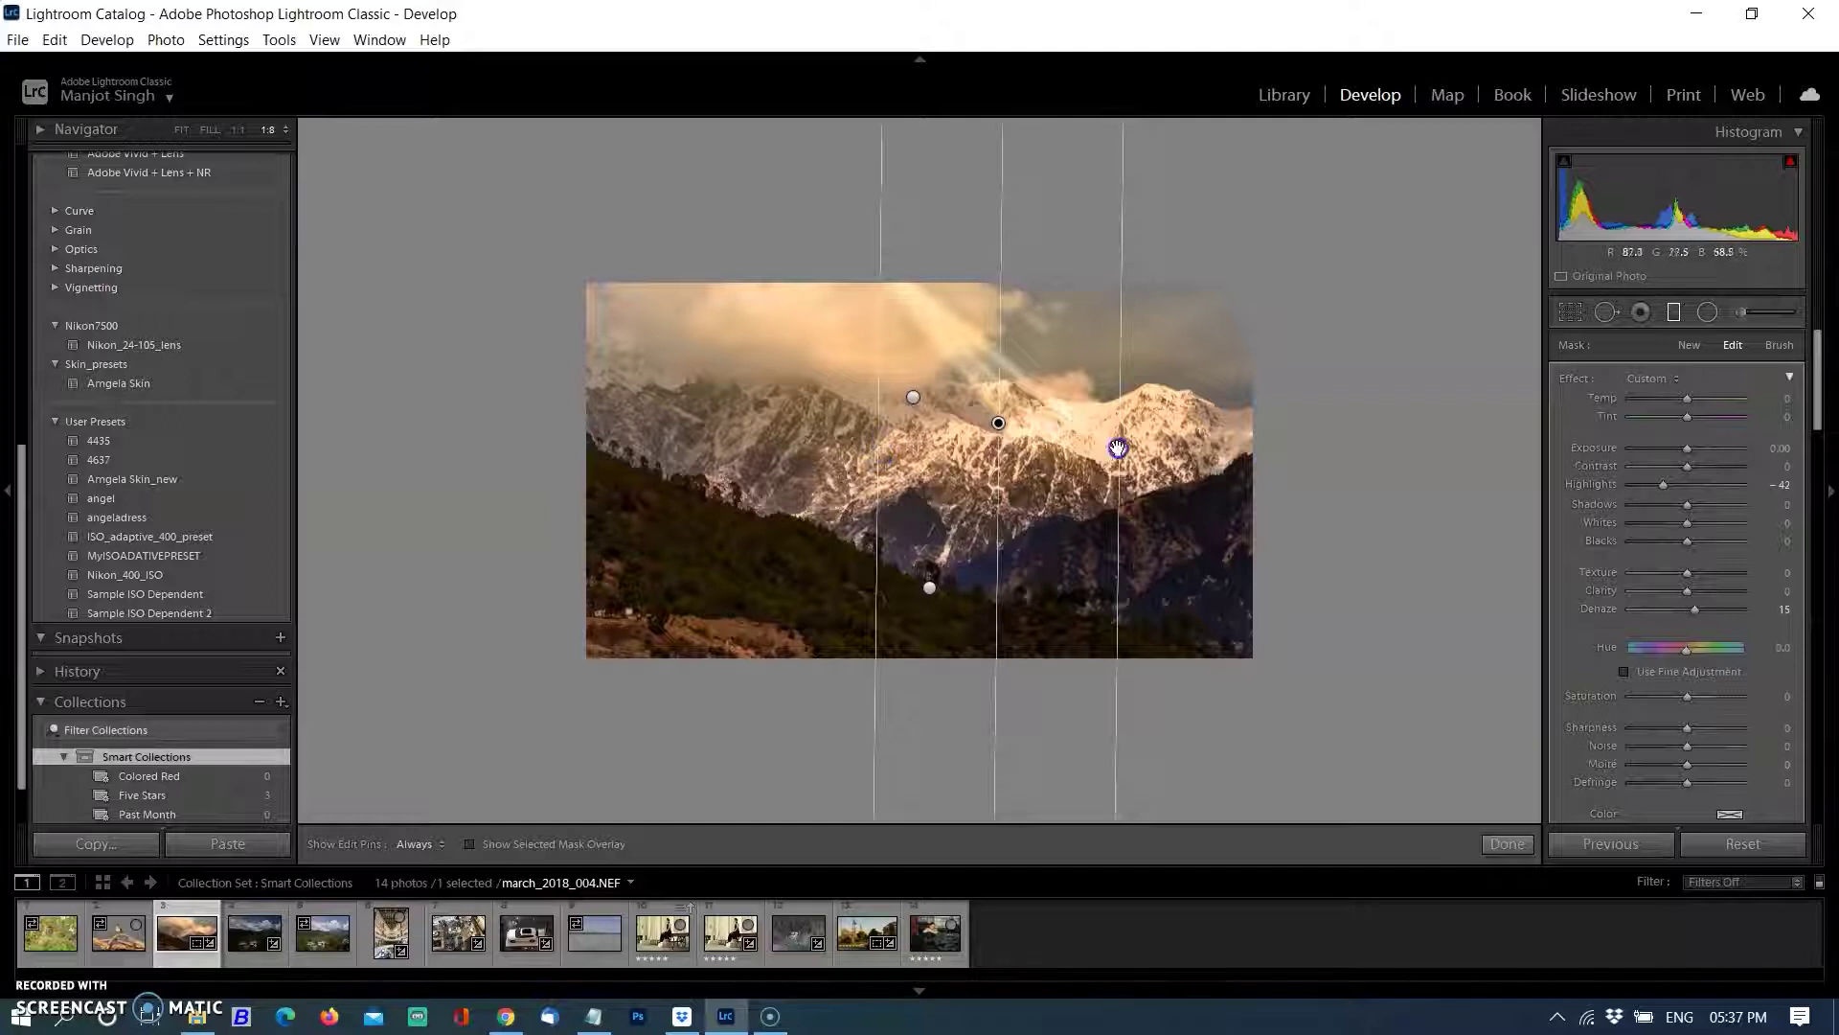
{"action": "left_click_drag", "start_coordinate": [877, 628], "coordinate": [812, 627]}
{"action": "left_click_drag", "start_coordinate": [1687, 448], "coordinate": [1676, 498]}
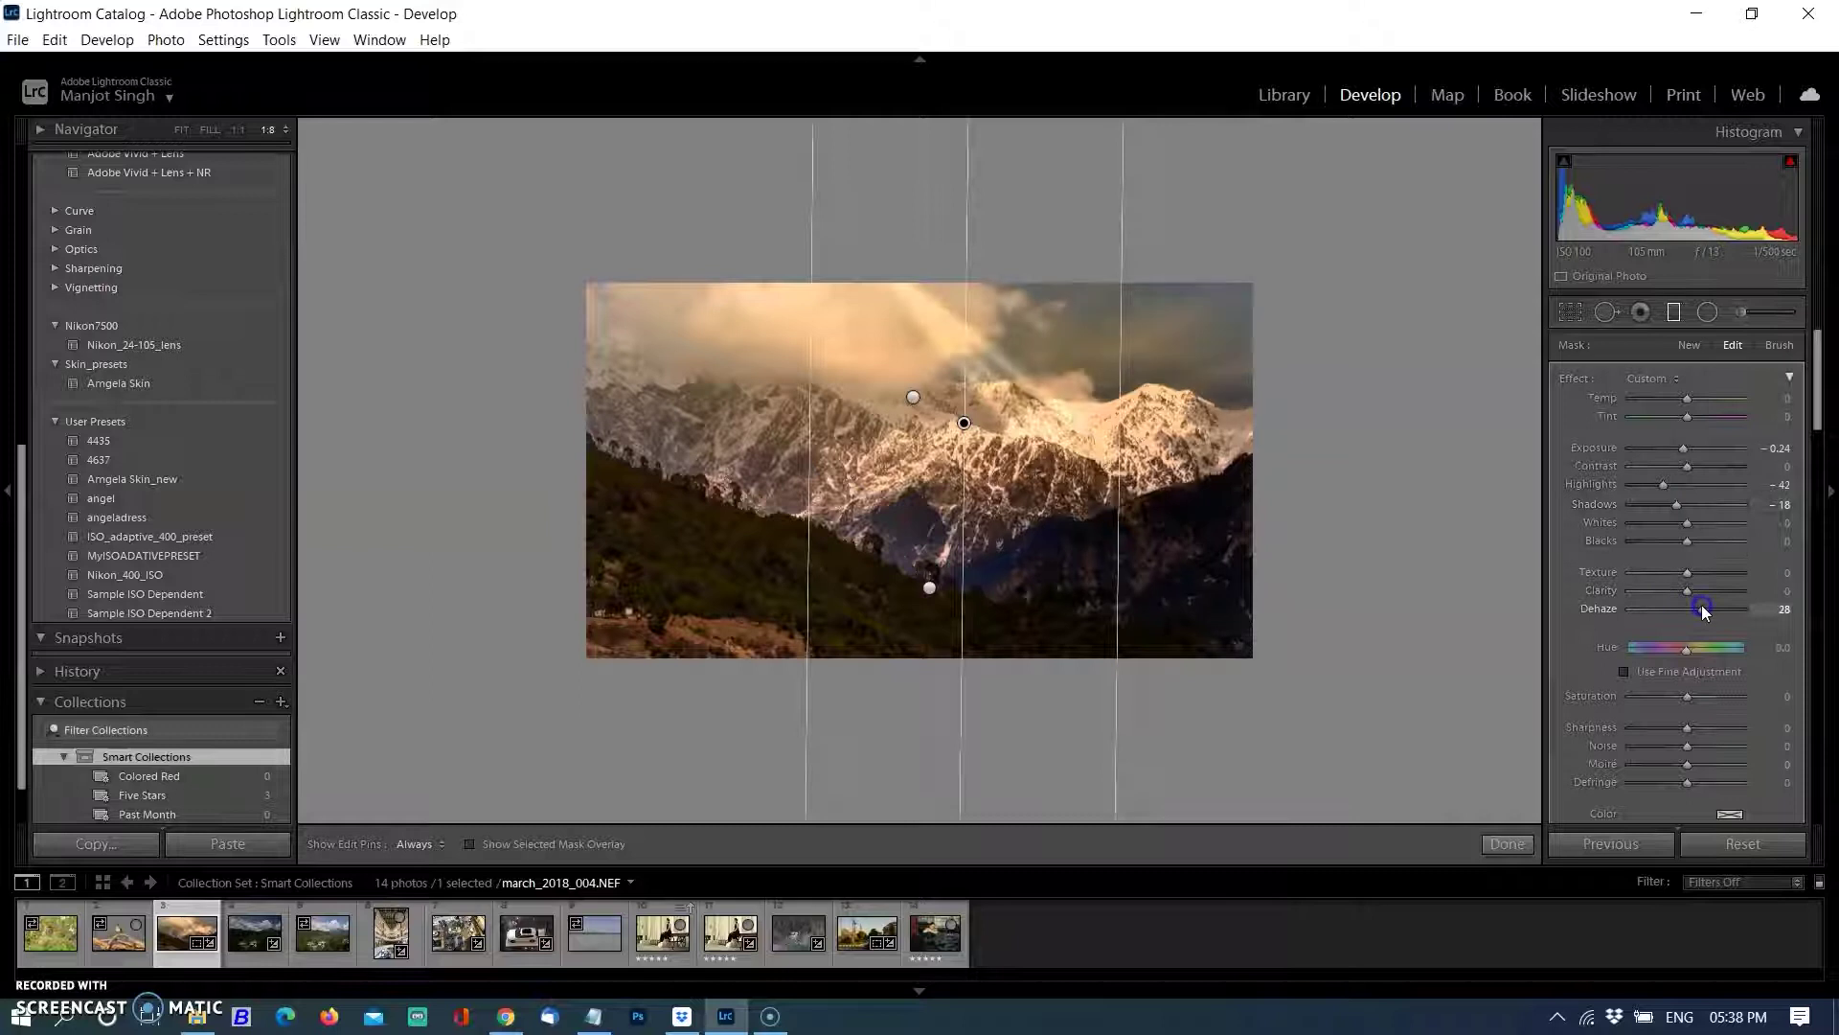
{"action": "left_click", "coordinate": [1507, 844]}
- Set the whole photo's Temp to 6298
{"action": "left_click", "coordinate": [268, 129]}
{"action": "left_click", "coordinate": [240, 198]}
{"action": "left_click", "coordinate": [181, 130]}
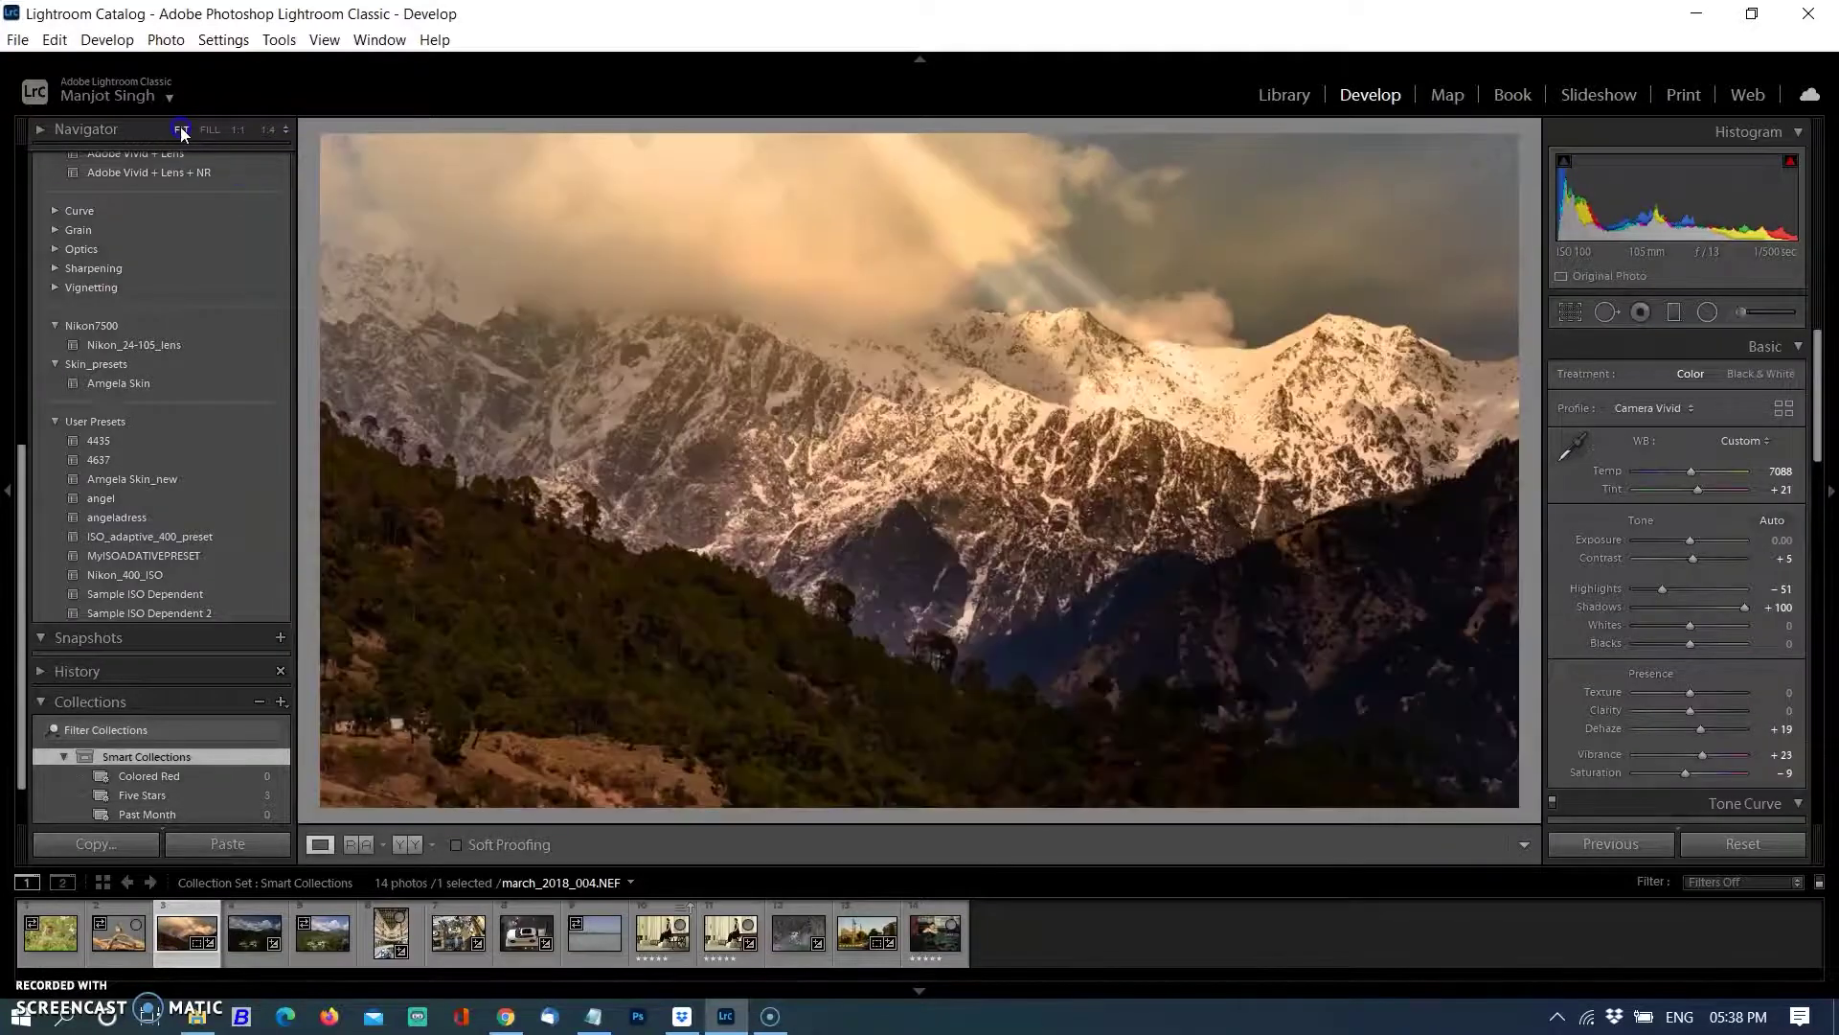
{"action": "left_click_drag", "start_coordinate": [1681, 471], "coordinate": [1684, 471]}
- Create a develop preset named Warm_with_rays in a new preset group called Lenspassions_landscape
{"action": "left_click", "coordinate": [289, 163]}
{"action": "left_click", "coordinate": [285, 158]}
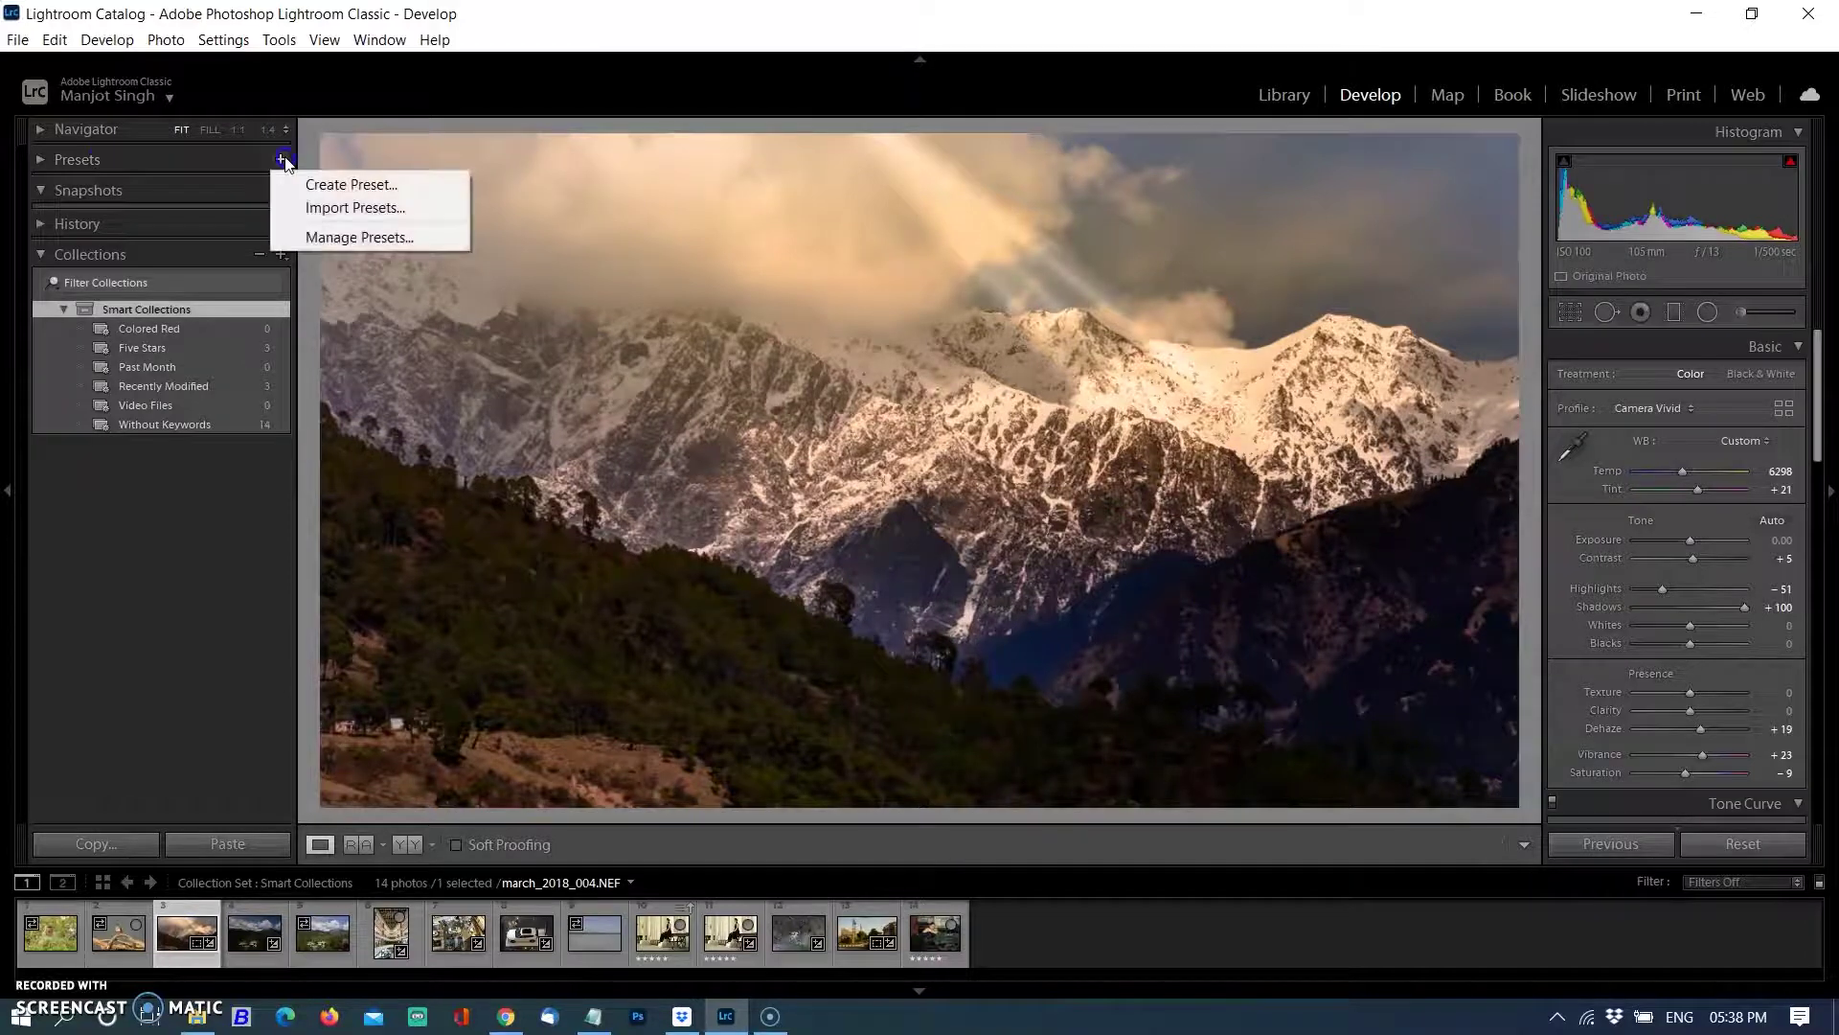
{"action": "left_click", "coordinate": [338, 185]}
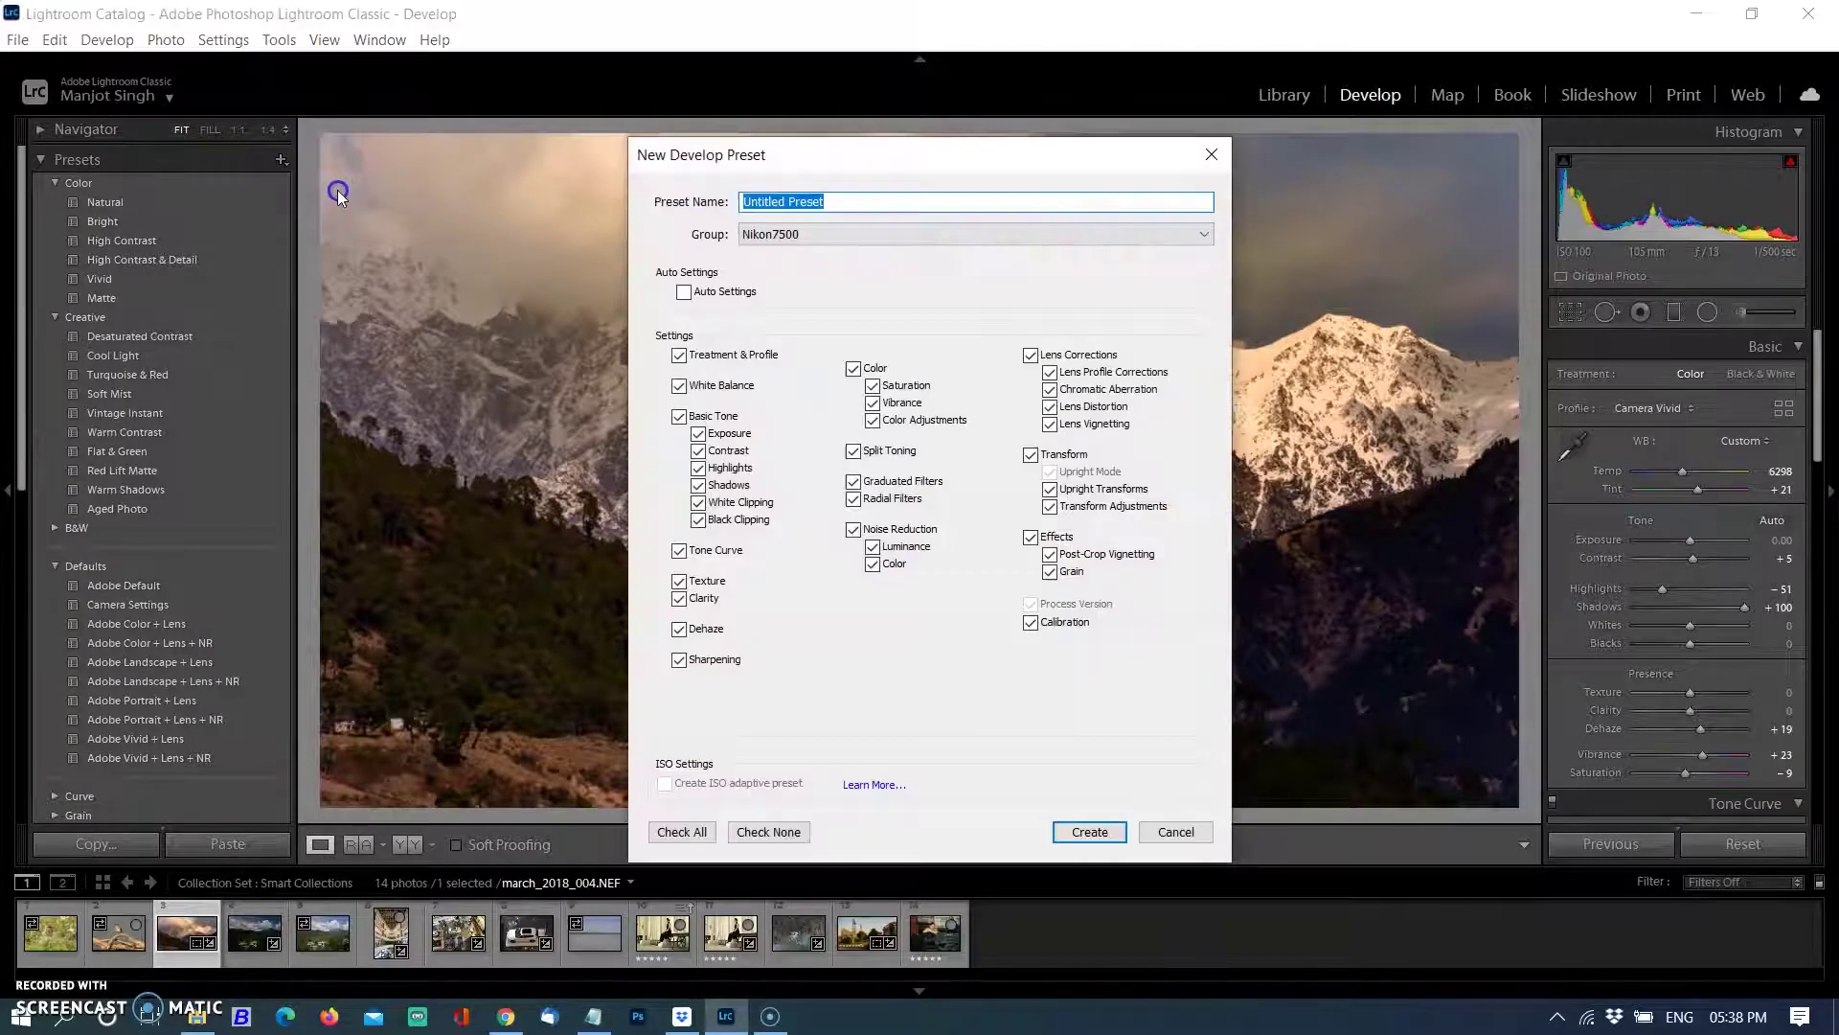
{"action": "left_click", "coordinate": [1021, 240]}
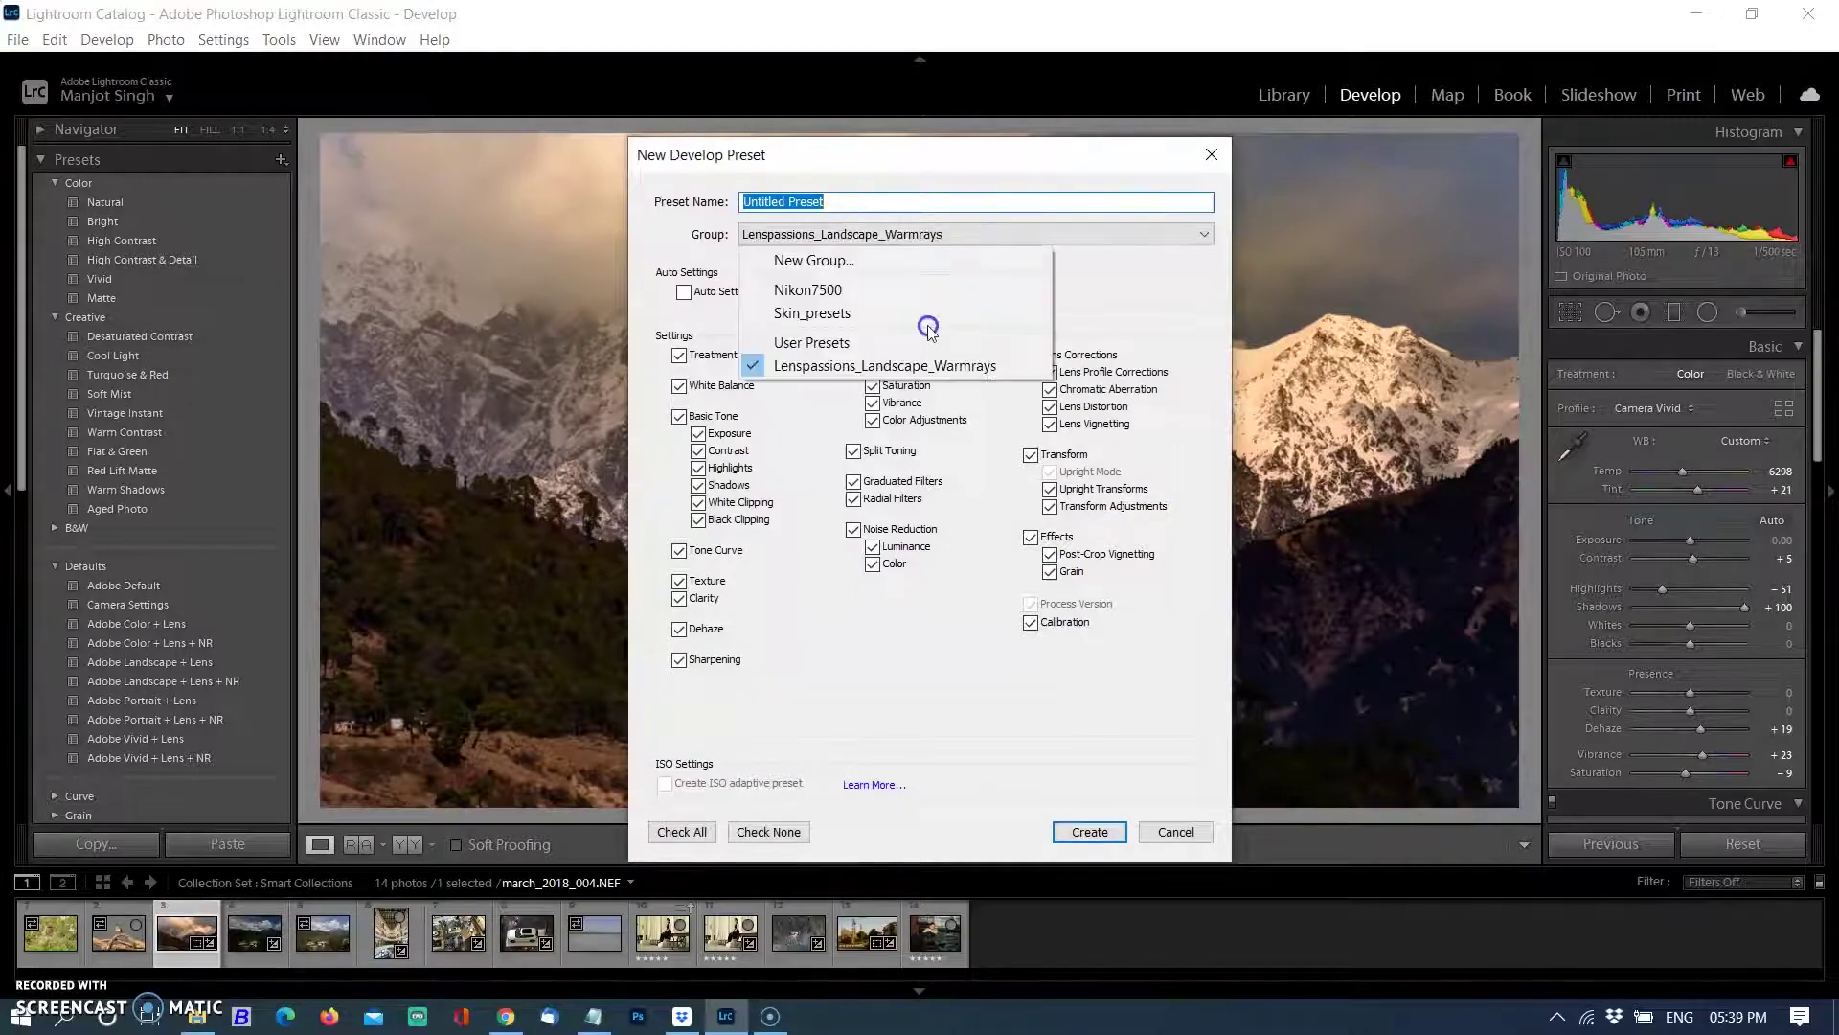
{"action": "left_click", "coordinate": [1024, 257]}
{"action": "type", "text": "Lenspassions_landscape"}
{"action": "key", "text": "Return"}
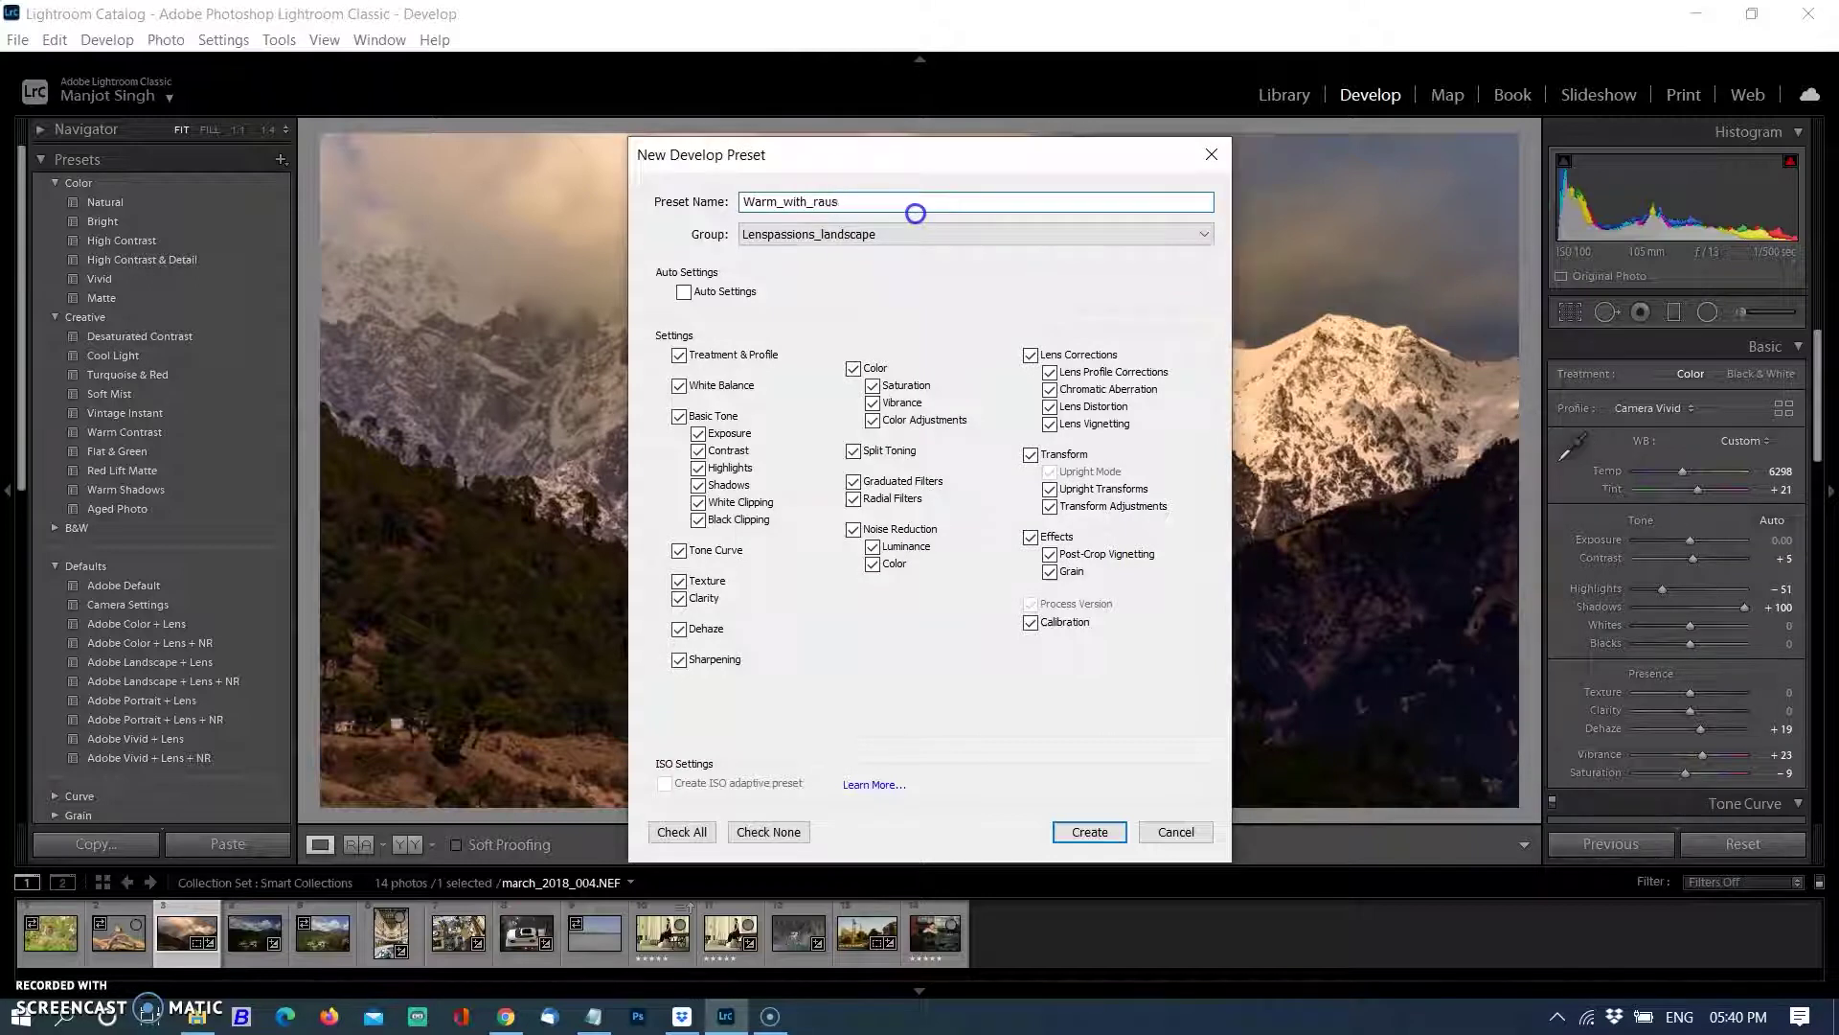
{"action": "left_click", "coordinate": [1089, 831]}
- Compare the before and after versions of the mountain photo side by side
{"action": "left_click", "coordinate": [407, 844]}
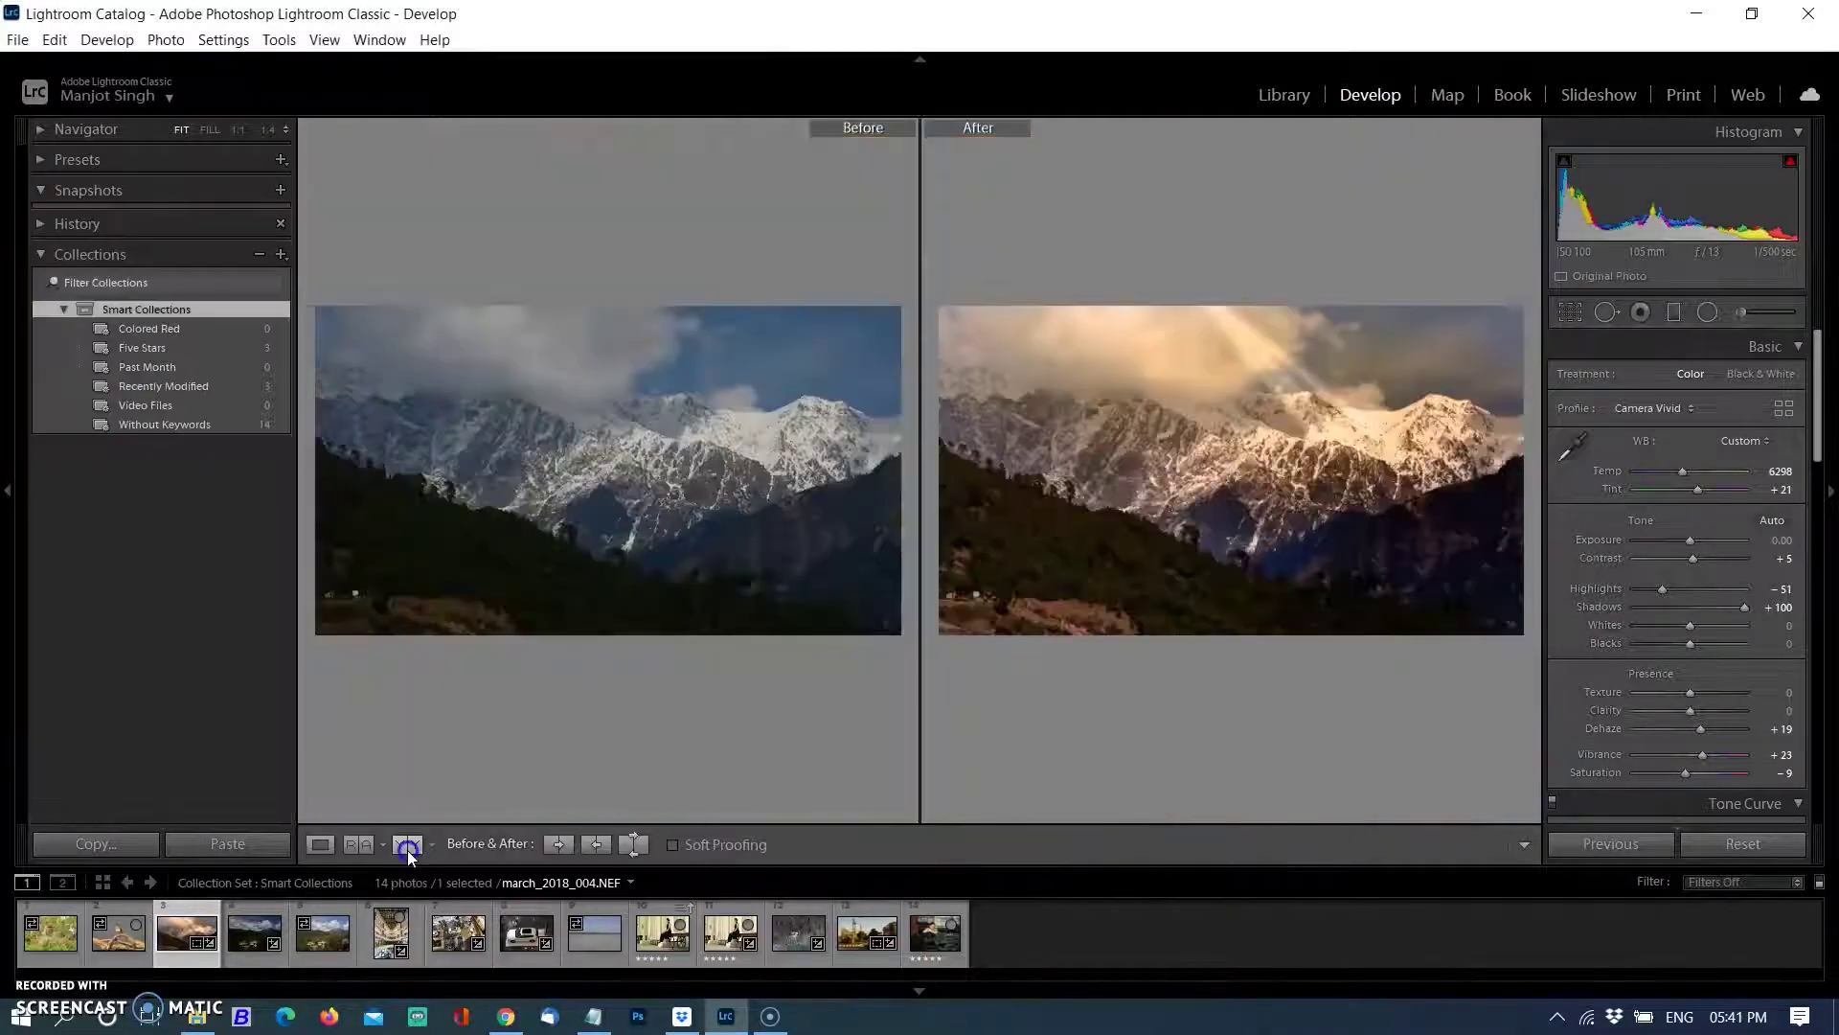
{"action": "left_click", "coordinate": [1383, 99]}
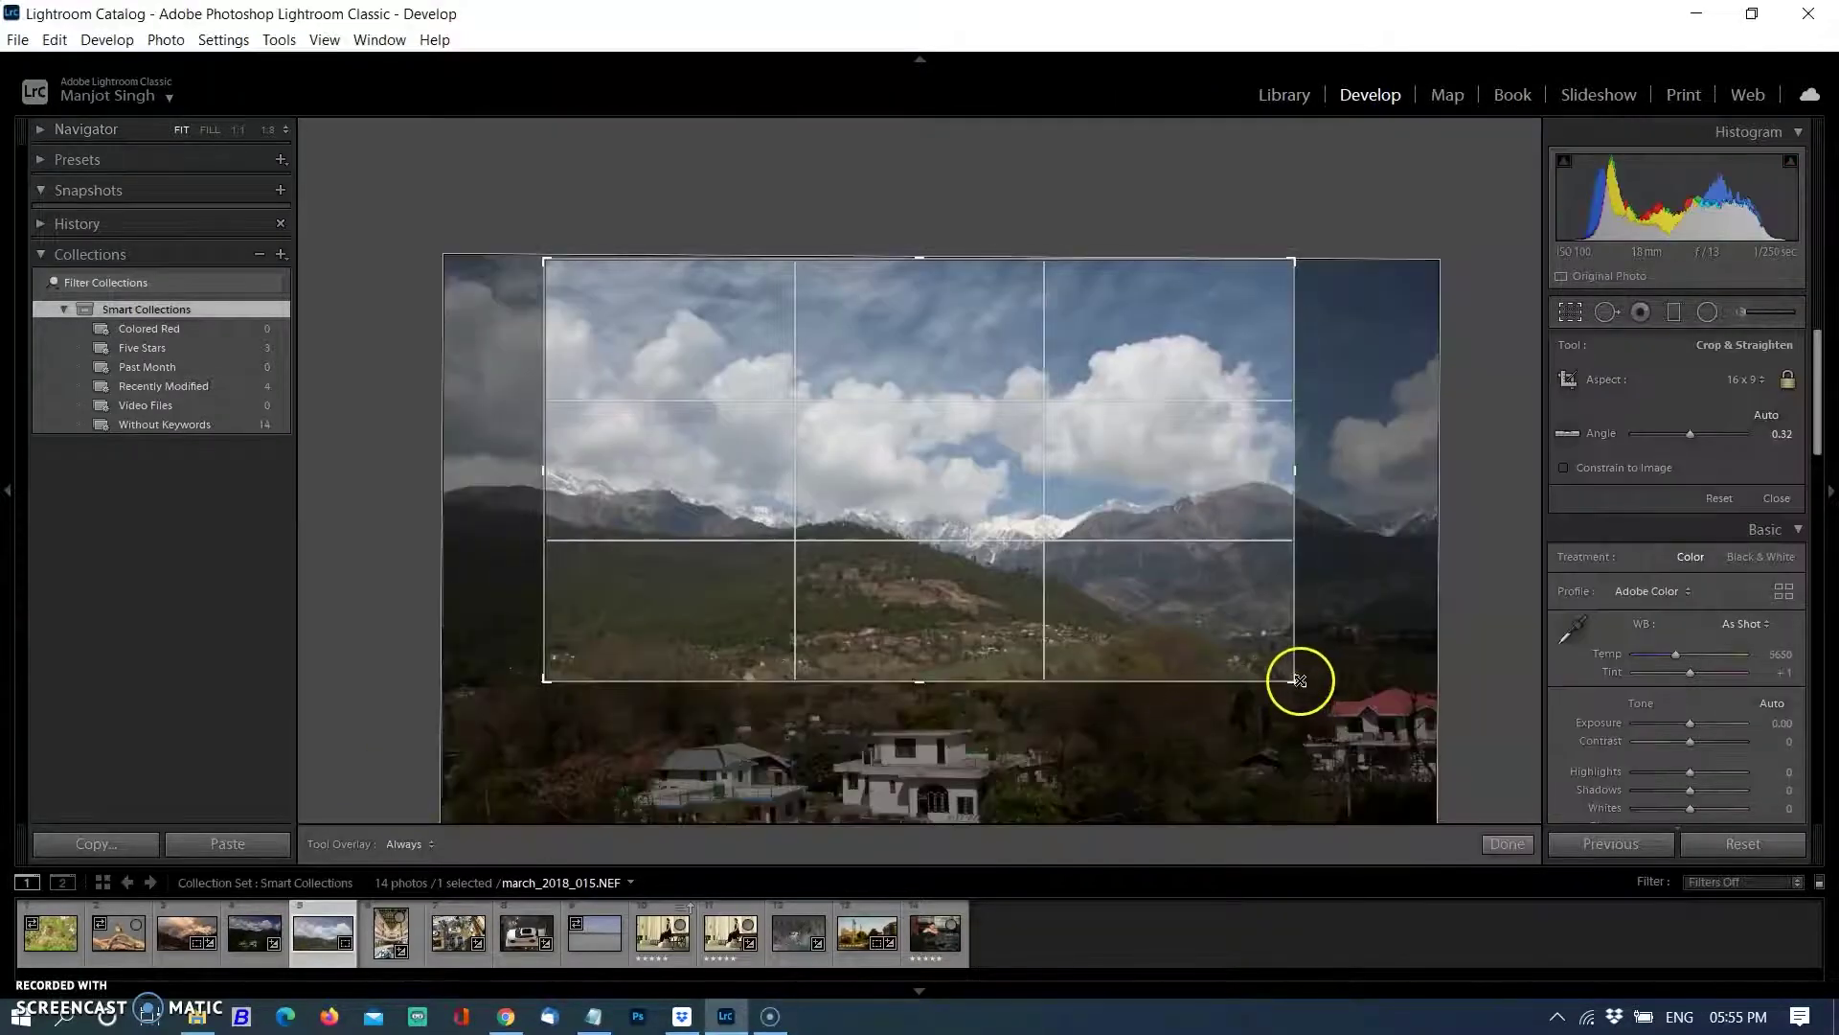
- Enlarge the 16 x 9 crop of march_2018_015.NEF around the clouds and mountains, and apply the Warm_with_rays preset
{"action": "left_click_drag", "start_coordinate": [546, 678], "coordinate": [504, 710]}
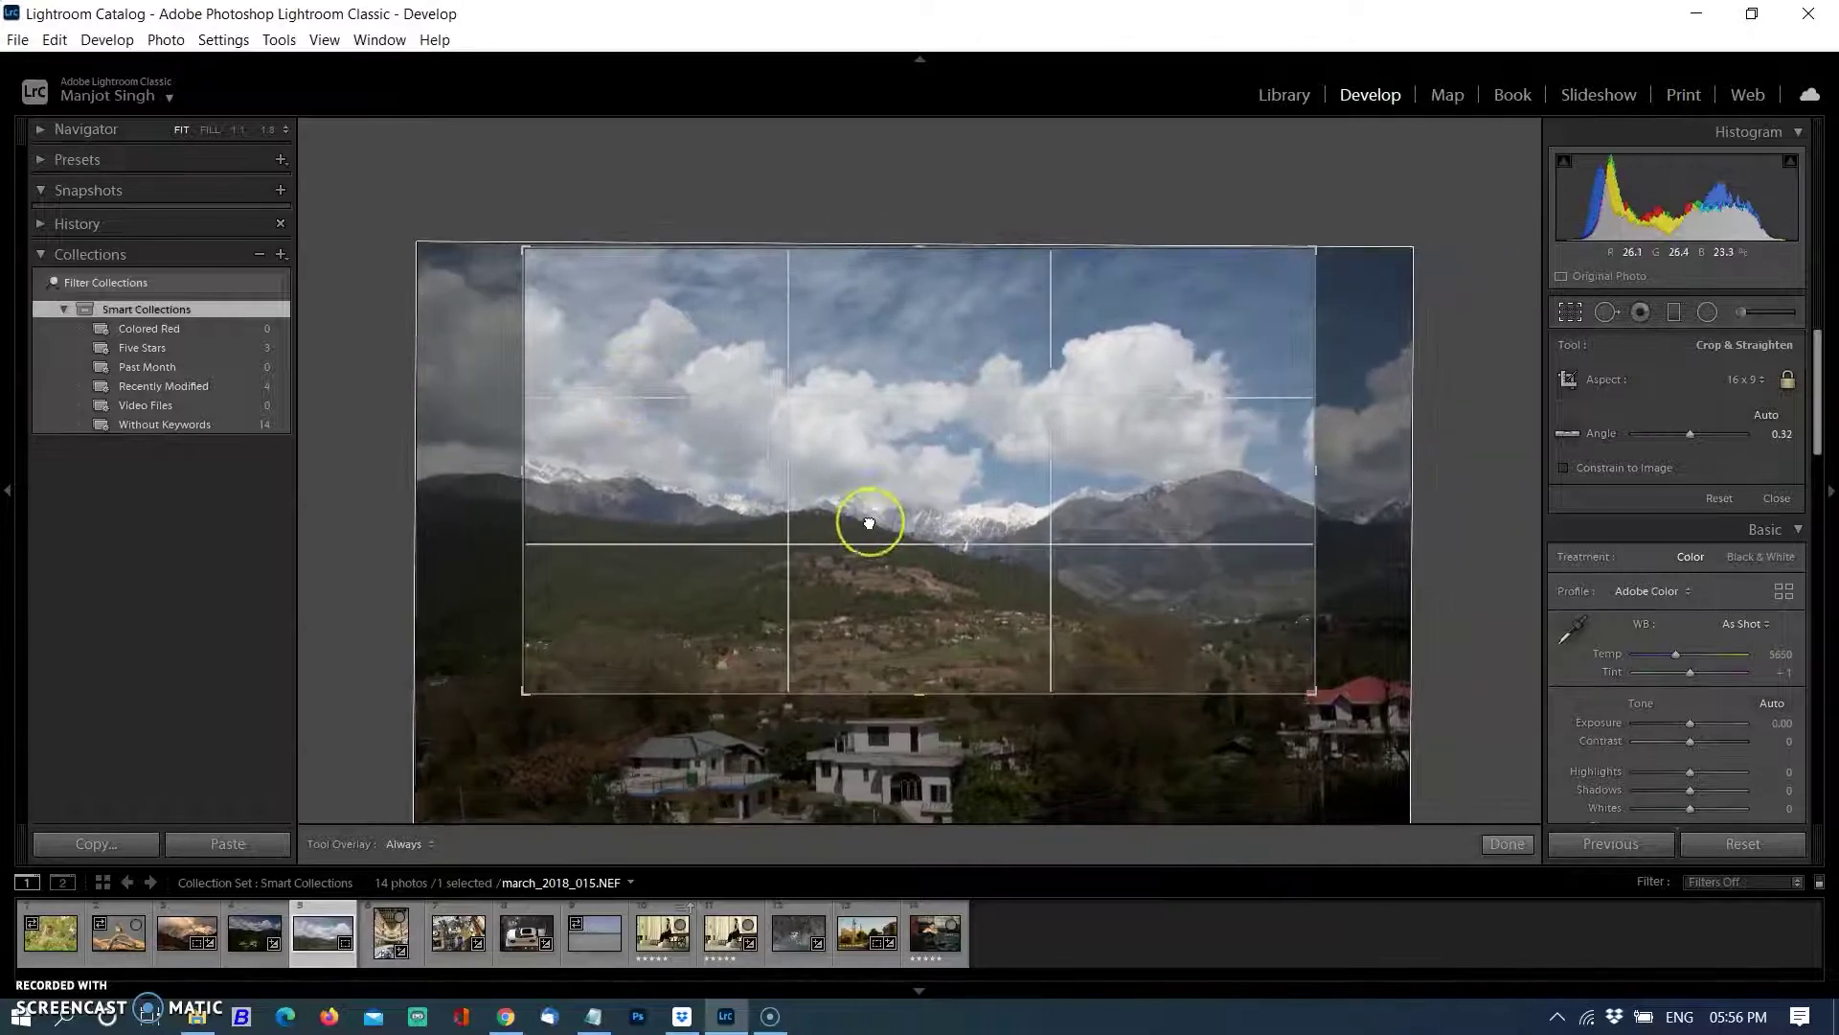
{"action": "left_click", "coordinate": [1496, 845]}
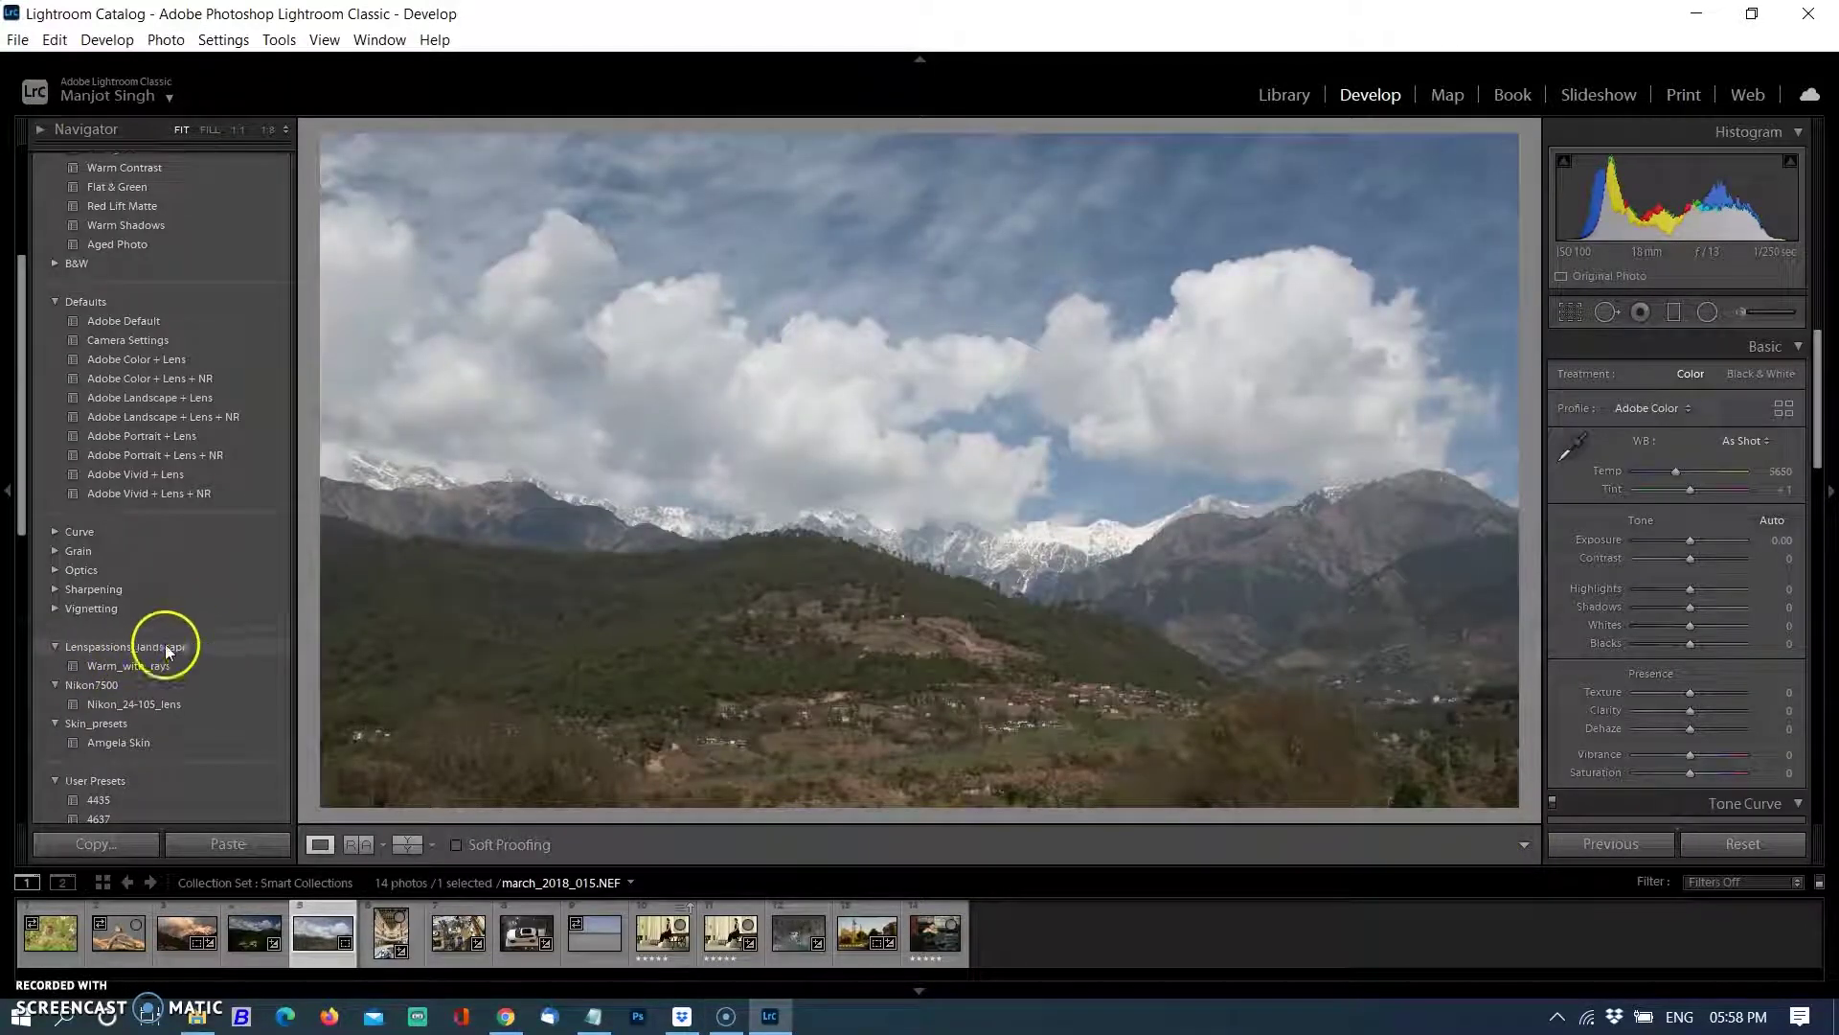
{"action": "left_click", "coordinate": [159, 670]}
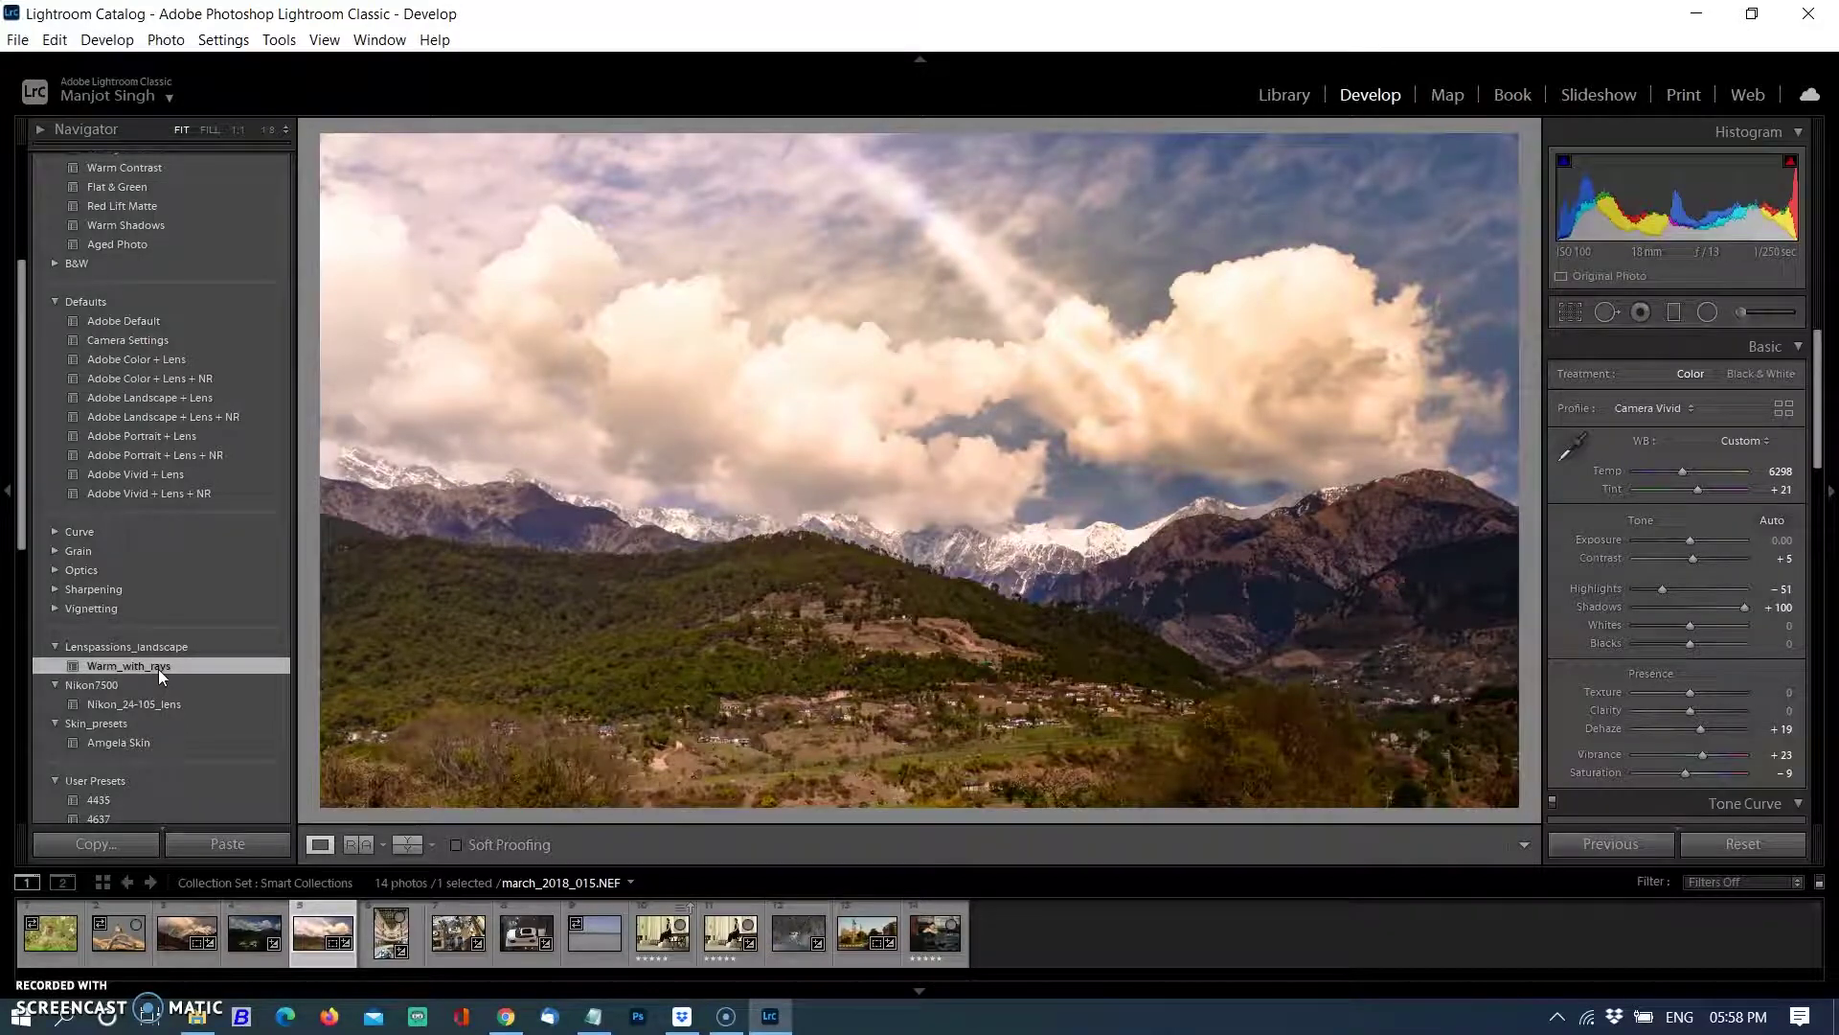
- Try to reposition and reshape the preset's light beams over the clouds
{"action": "left_click_drag", "start_coordinate": [1327, 513], "coordinate": [987, 634]}
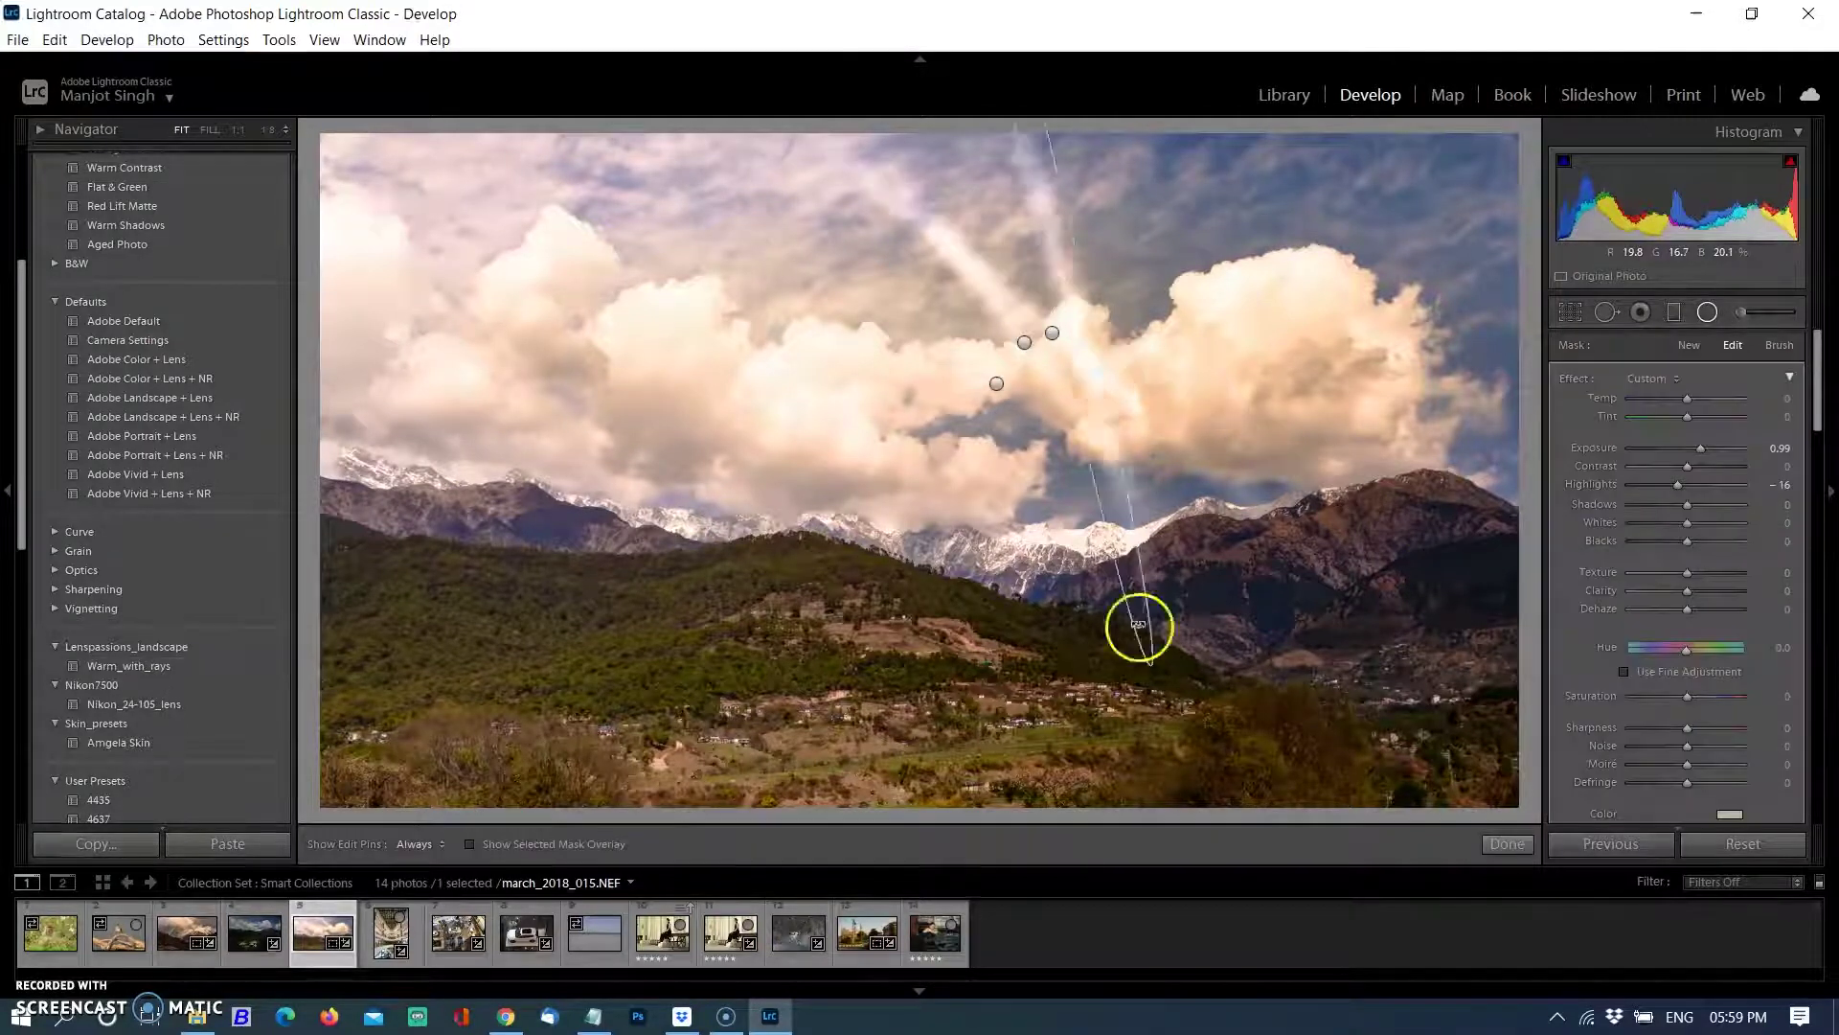
{"action": "left_click_drag", "start_coordinate": [1033, 446], "coordinate": [1117, 412]}
{"action": "left_click", "coordinate": [274, 131]}
{"action": "left_click_drag", "start_coordinate": [1046, 262], "coordinate": [1027, 381]}
{"action": "left_click", "coordinate": [285, 130]}
{"action": "left_click", "coordinate": [249, 202]}
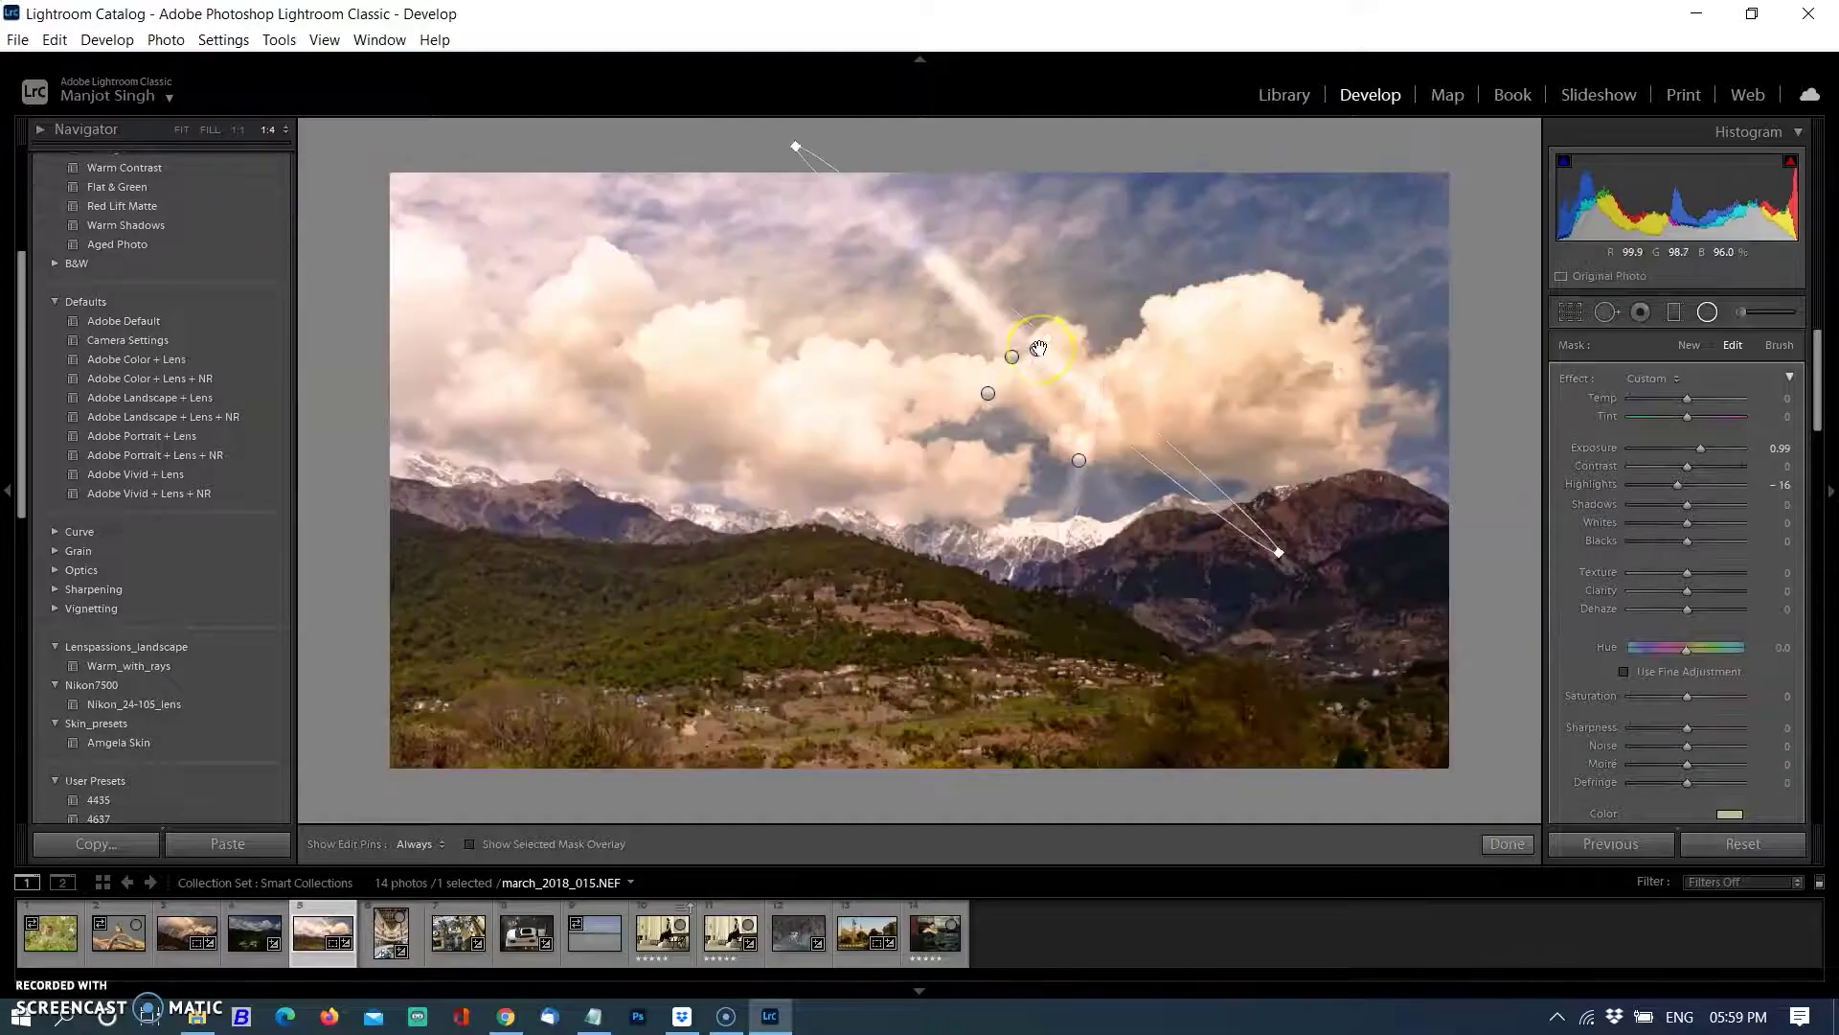
- Delete the radial-filter light beams over the clouds in march_2018_015.NEF
{"action": "key", "text": "Delete"}
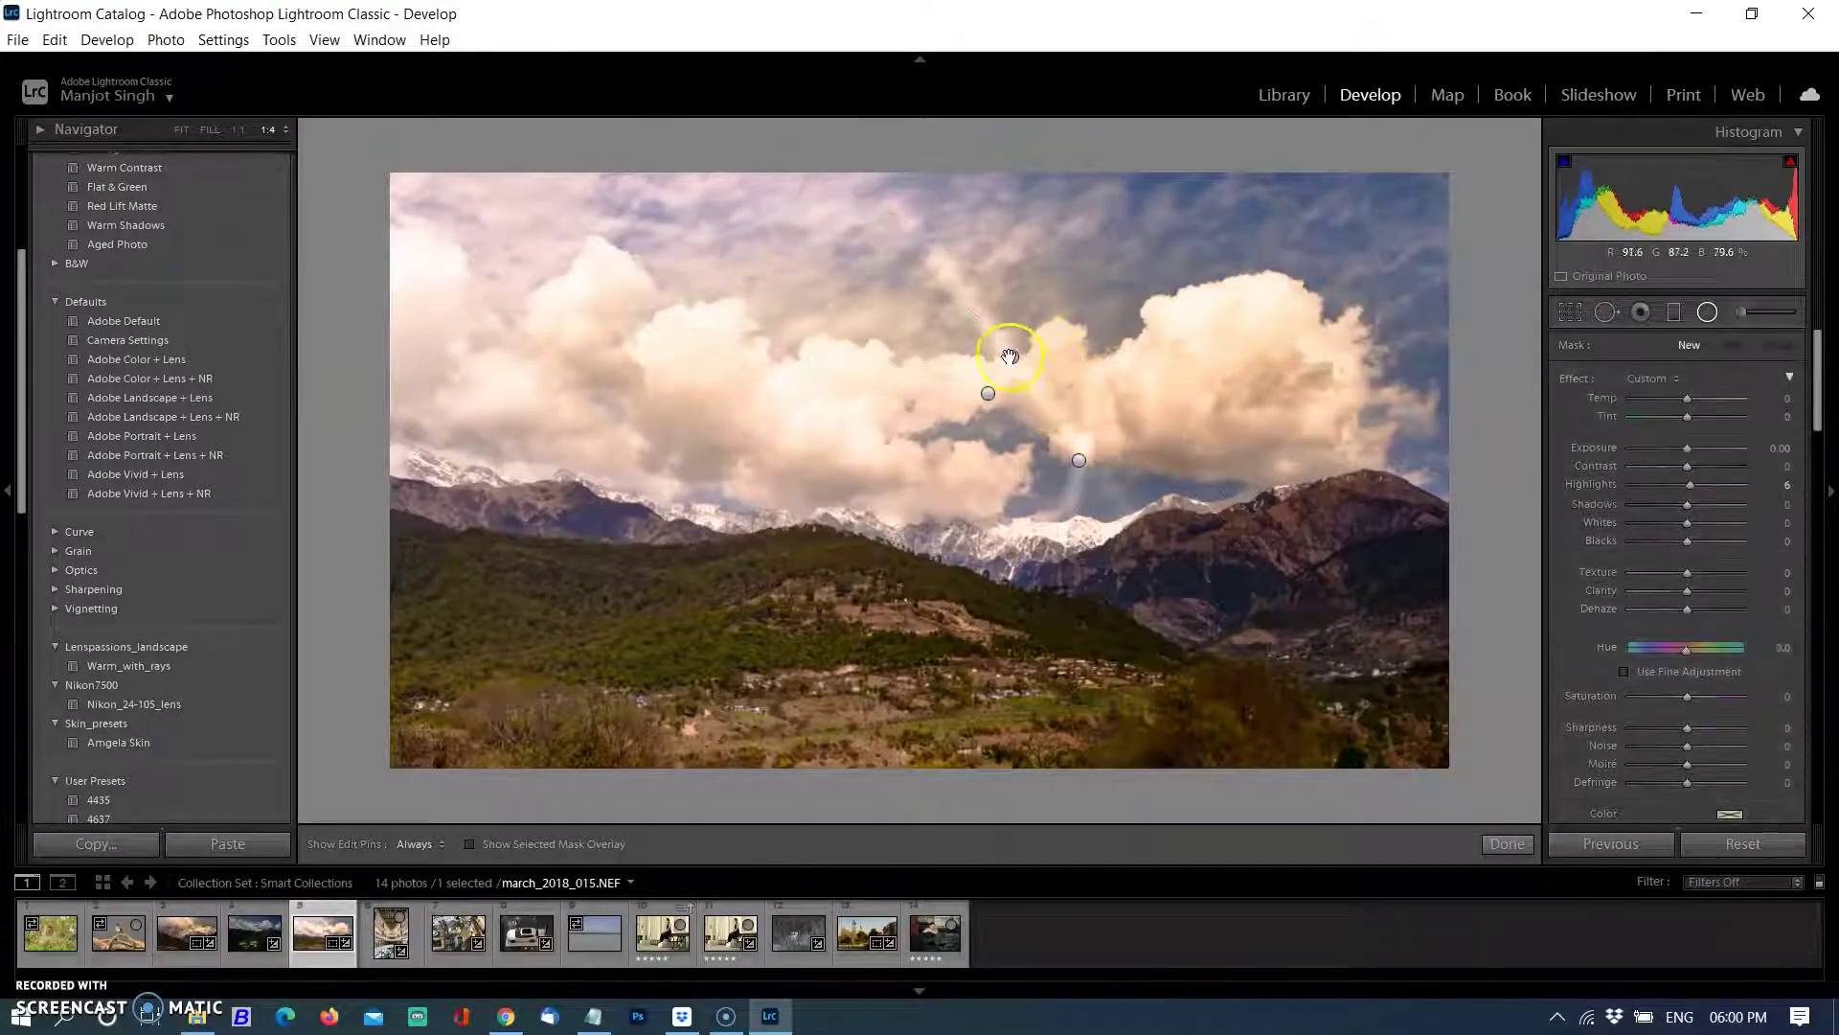
{"action": "left_click", "coordinate": [1011, 359]}
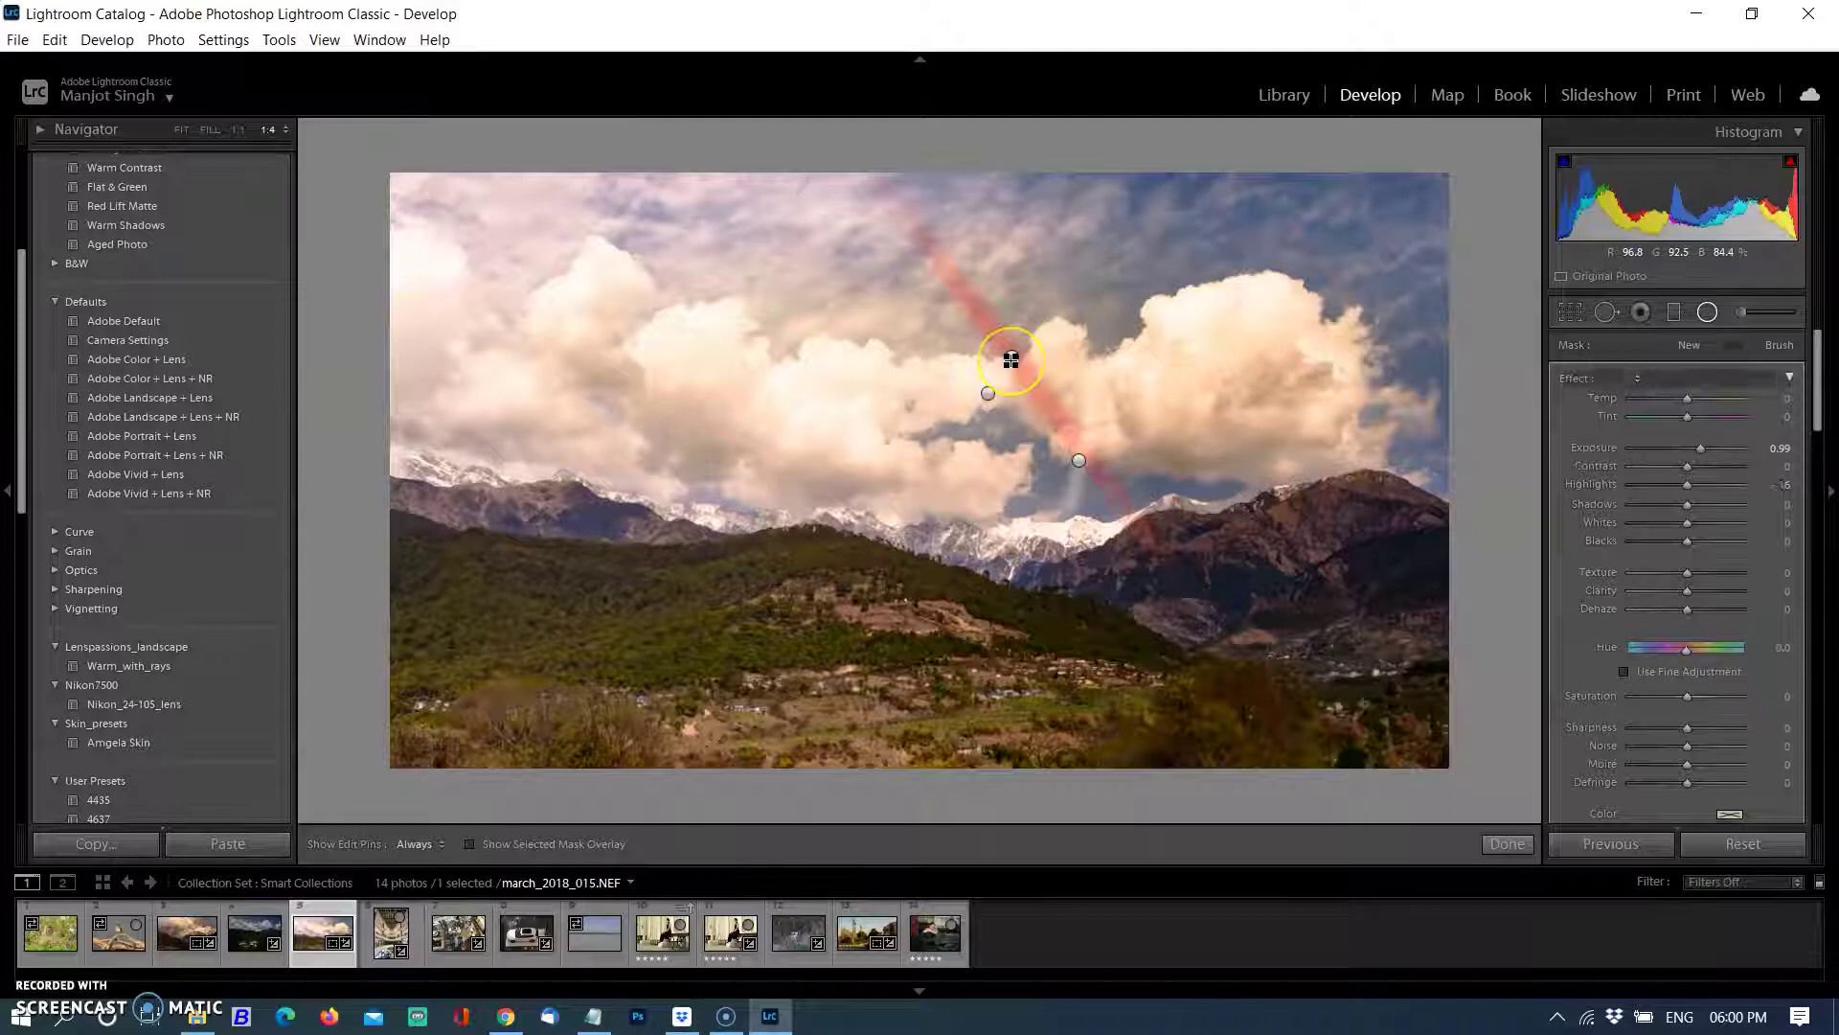
{"action": "key", "text": "Delete"}
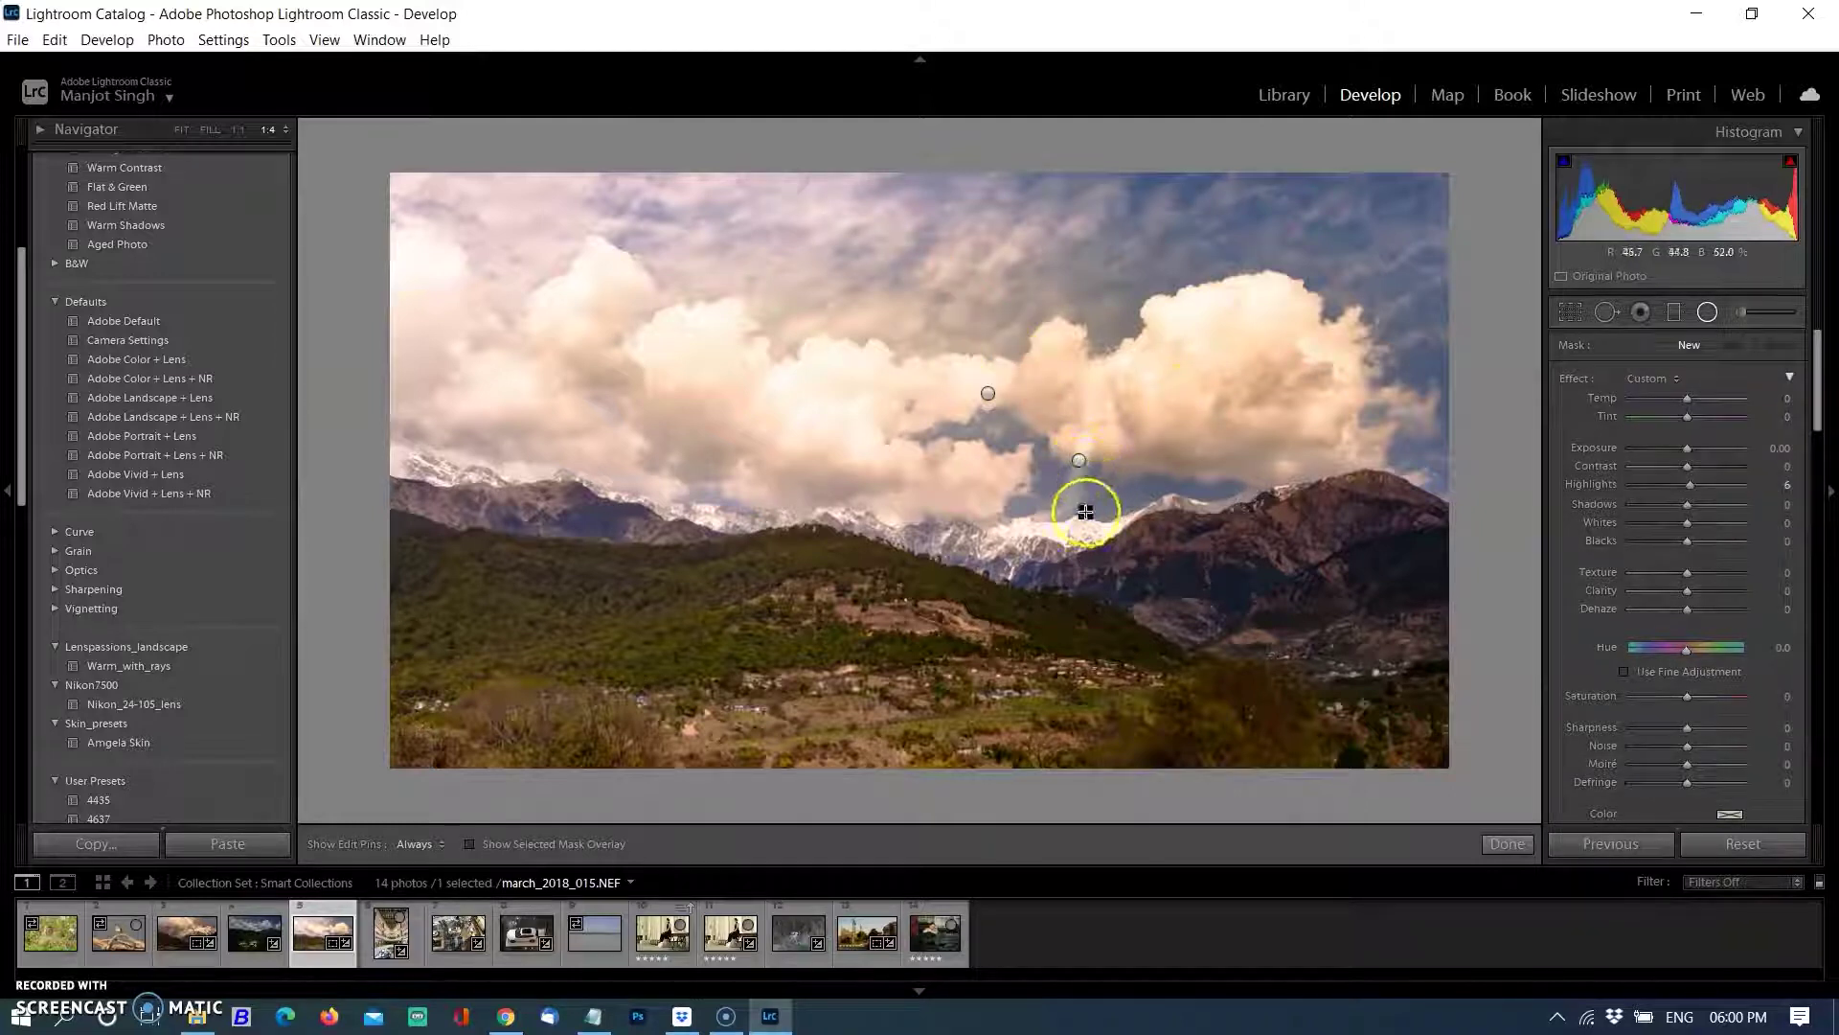
{"action": "left_click_drag", "start_coordinate": [1084, 470], "coordinate": [1081, 460]}
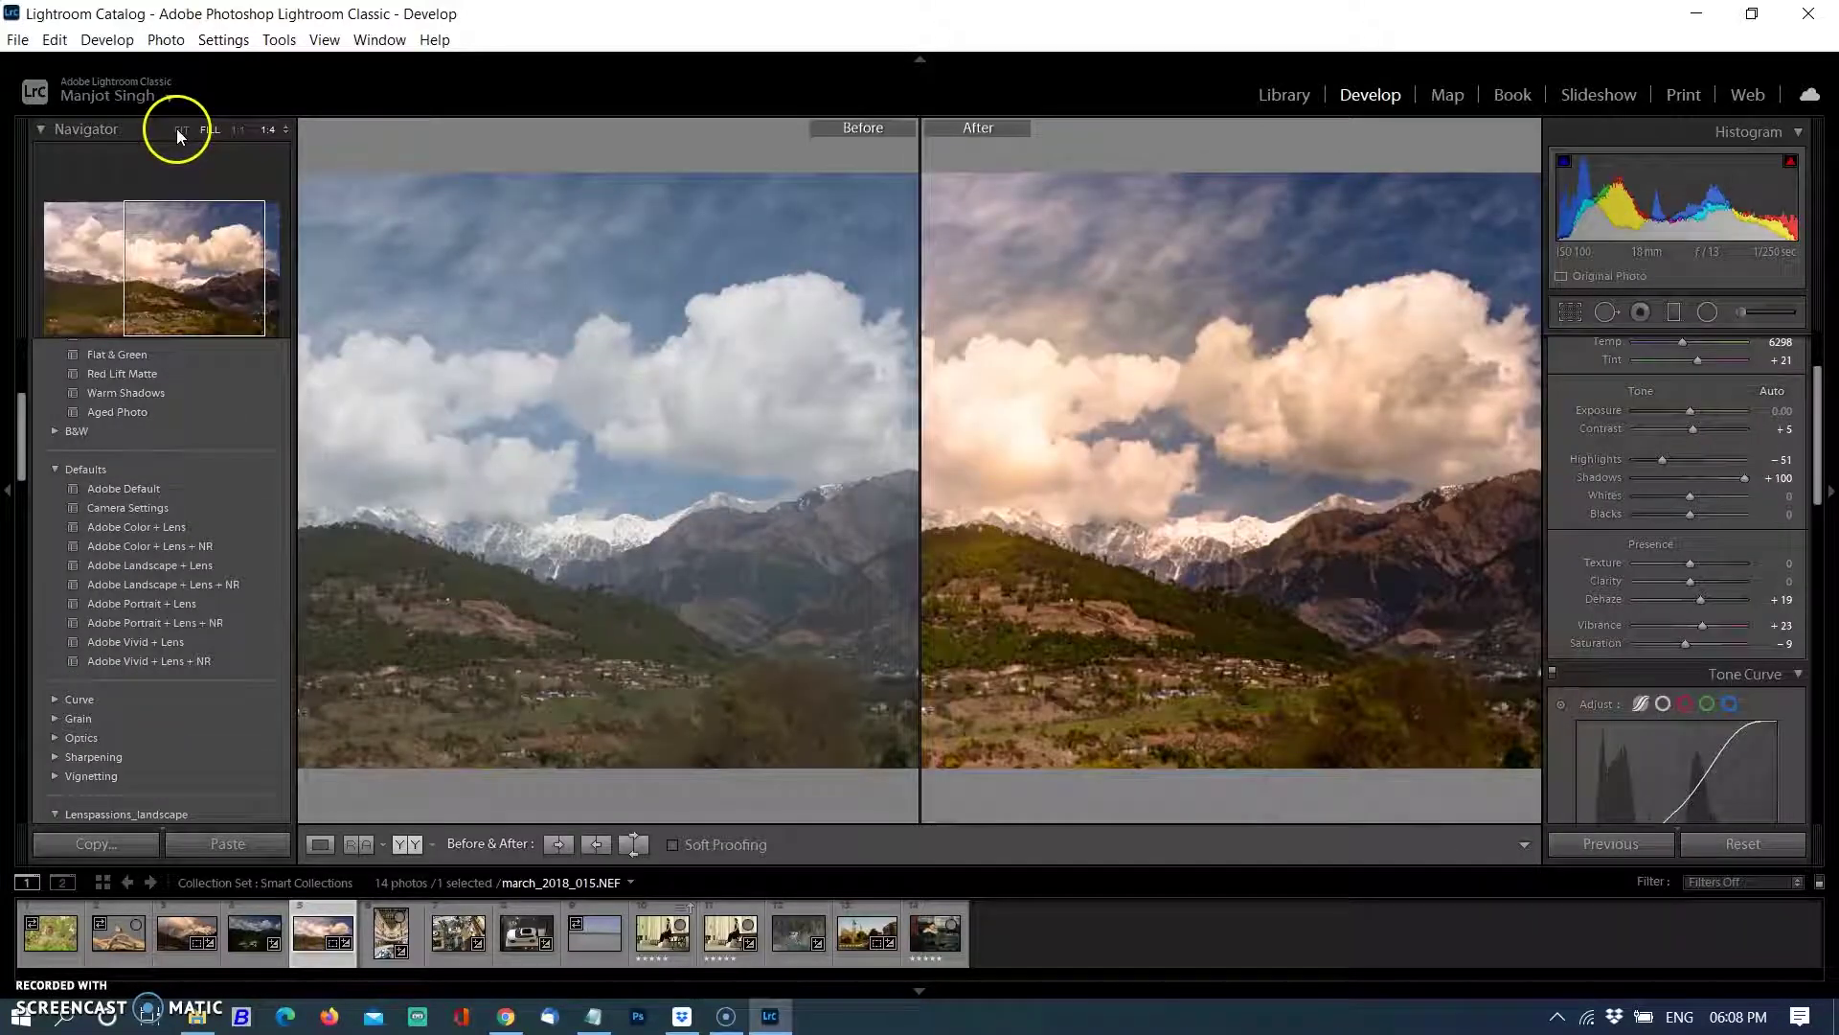
{"action": "left_click", "coordinate": [180, 128]}
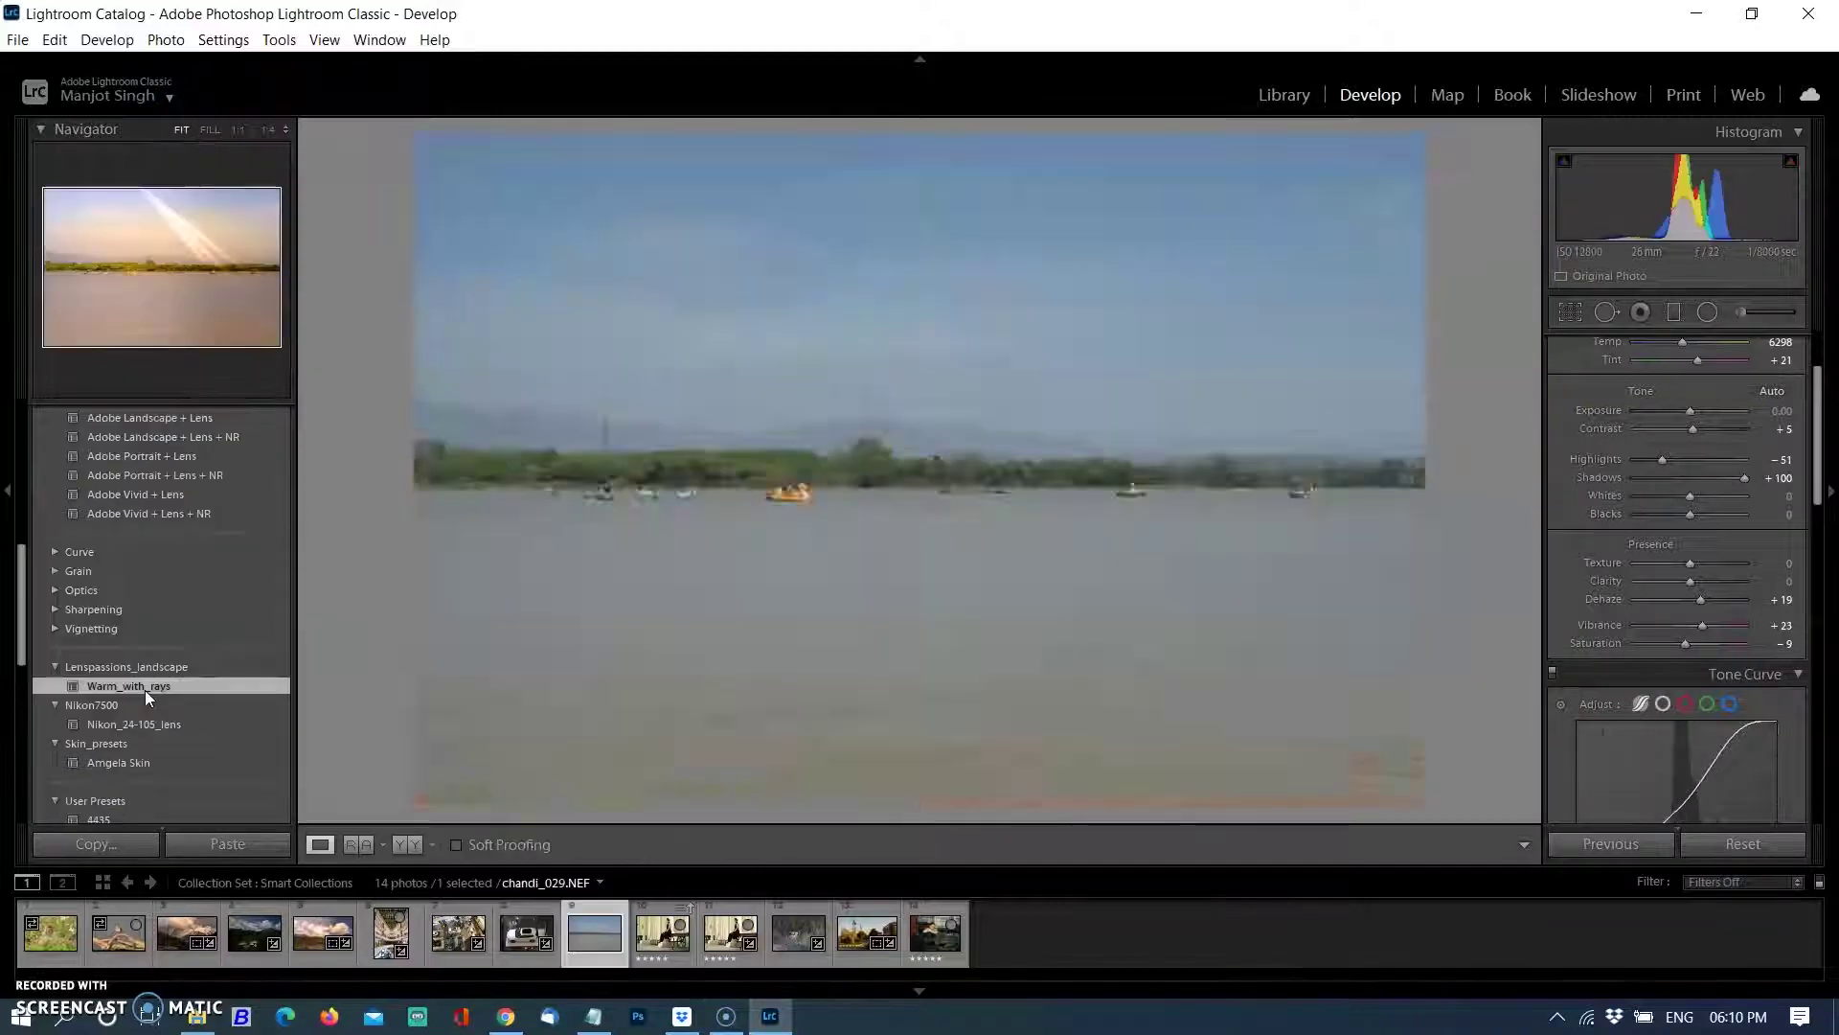
- Review the before and after views of the mountain, cloud and lake photos
{"action": "left_click", "coordinate": [146, 686]}
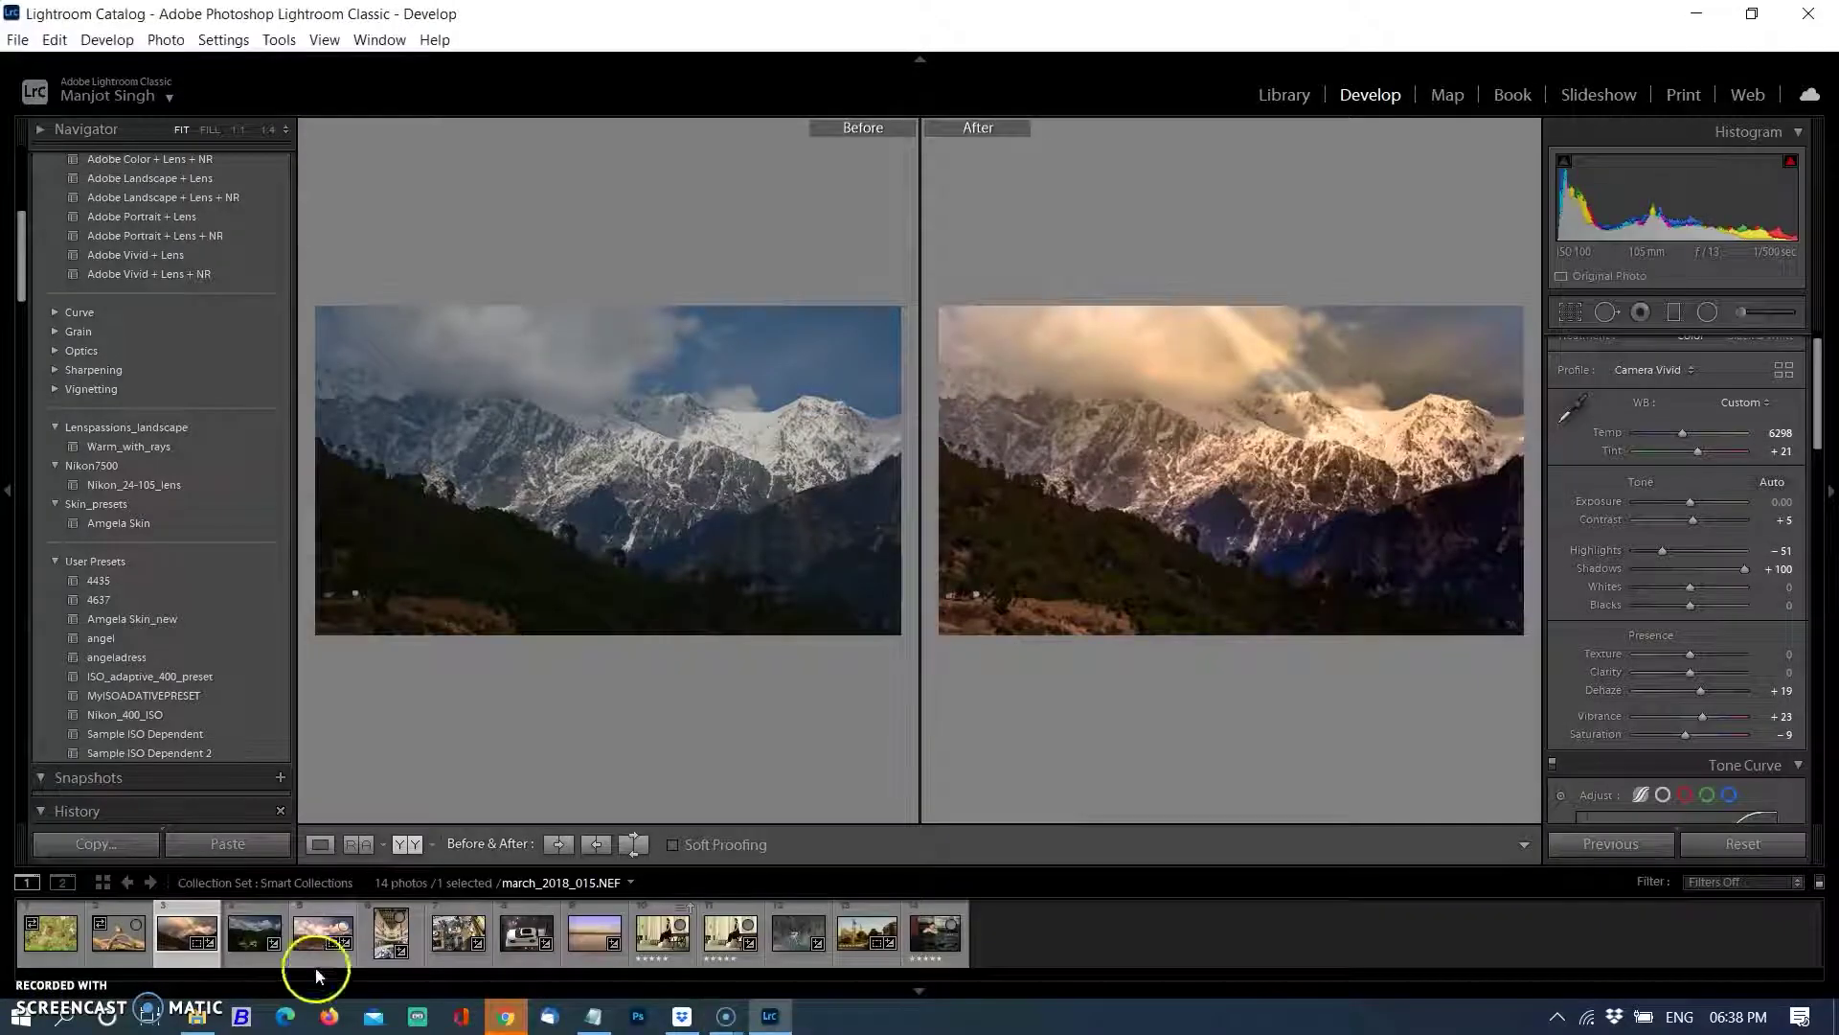
{"action": "left_click", "coordinate": [317, 962]}
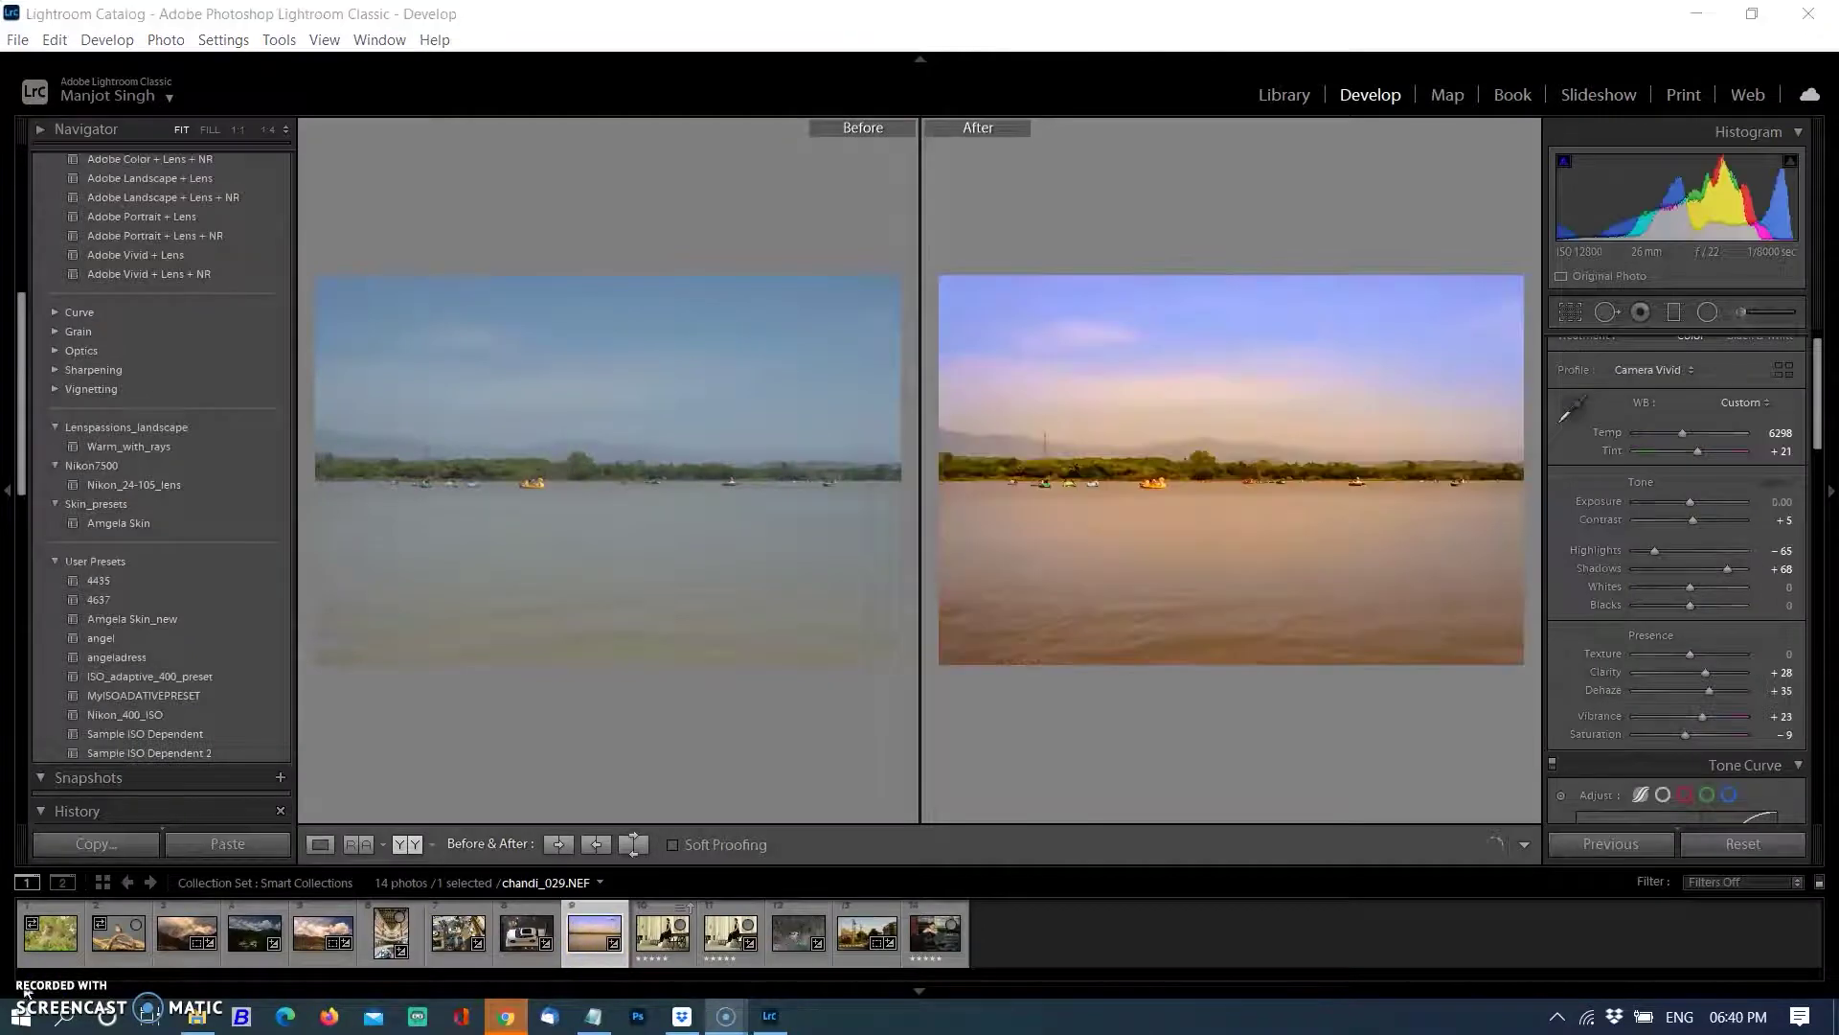
{"action": "left_click", "coordinate": [187, 932]}
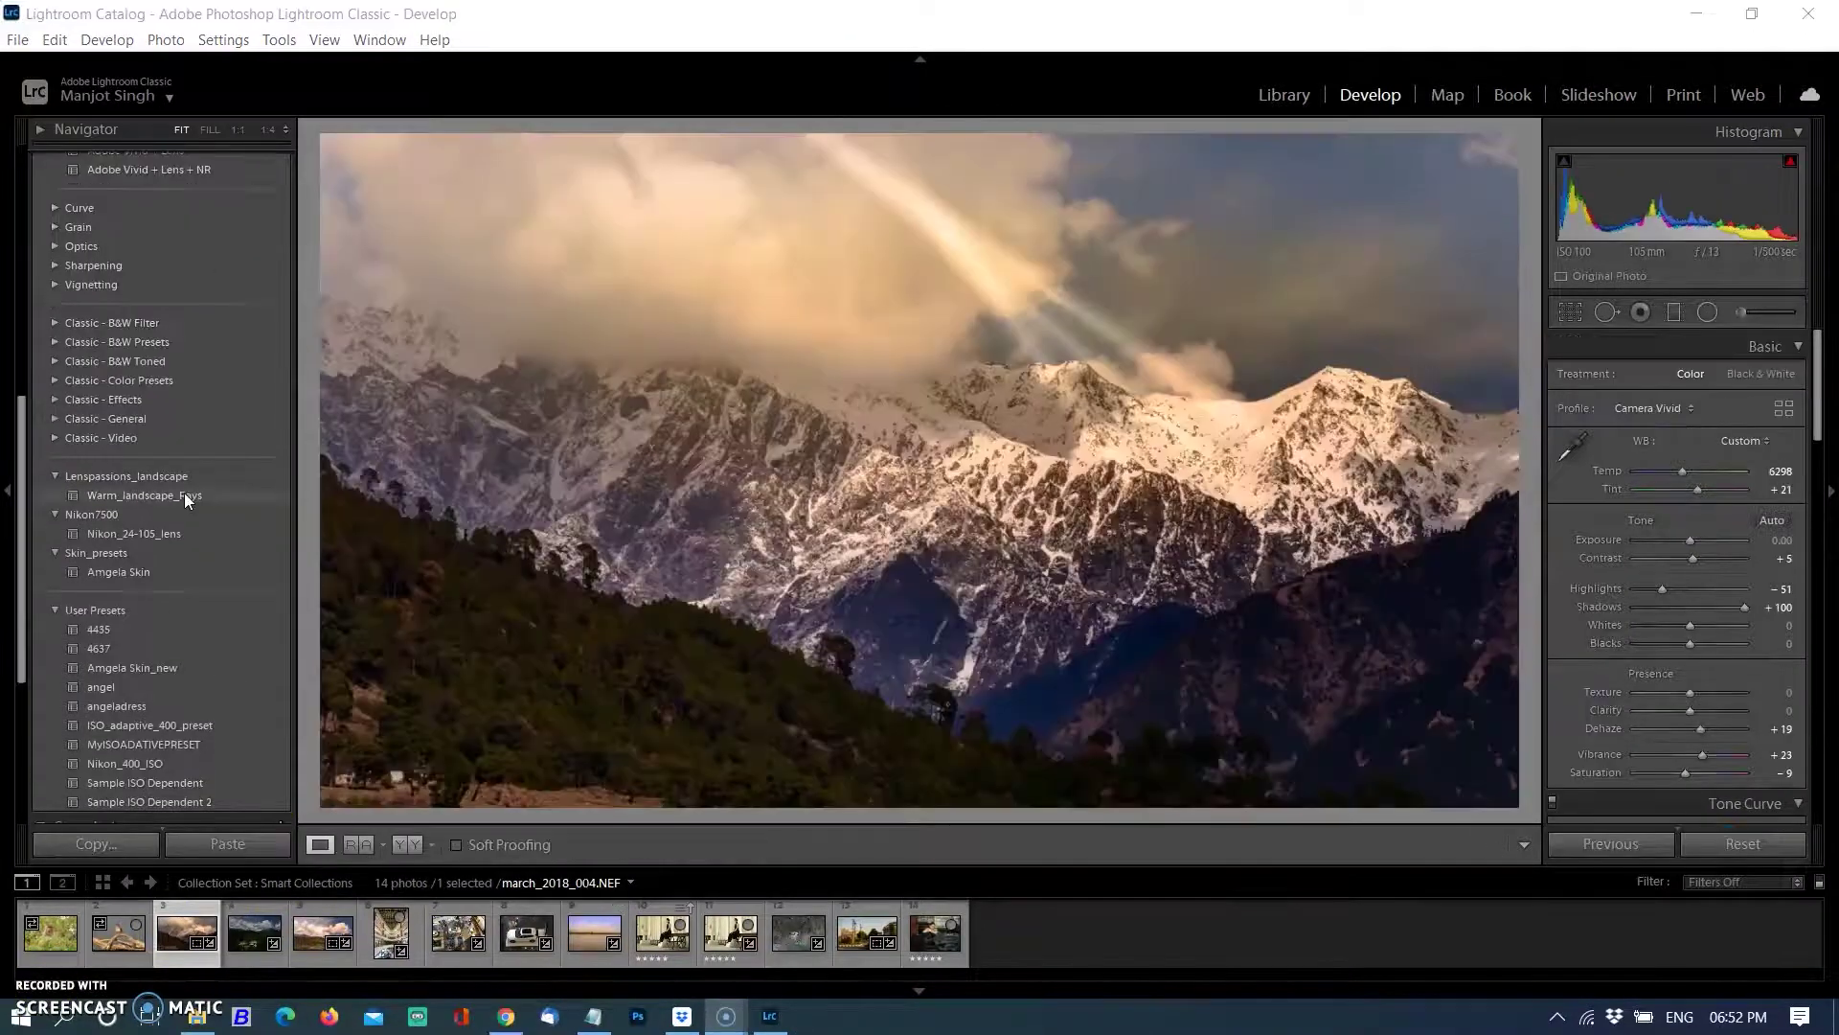
- Export the Warm_landscape_Rays preset as an xmp file, creating a Lenspassions_landscape folder for it
{"action": "right_click", "coordinate": [187, 500]}
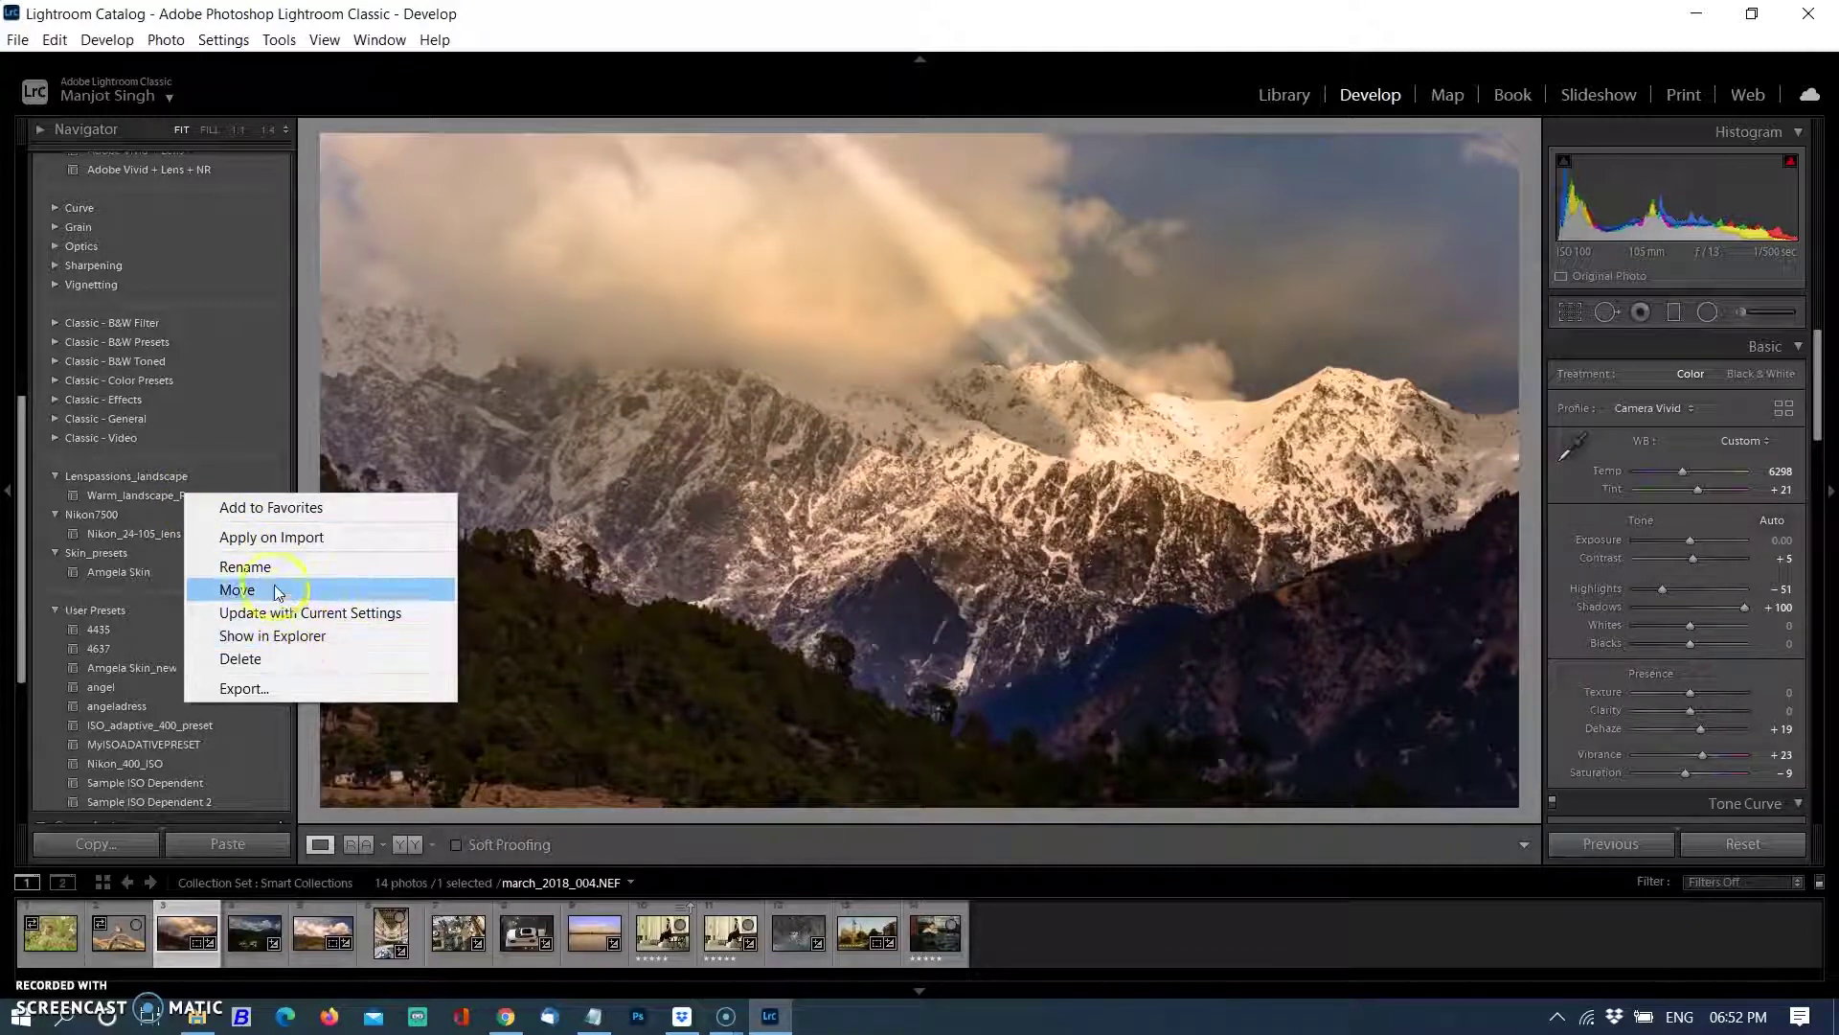
{"action": "left_click", "coordinate": [246, 689]}
{"action": "scroll", "coordinate": [738, 517], "scroll_direction": "down", "scroll_amount": 5}
{"action": "left_click", "coordinate": [661, 485]}
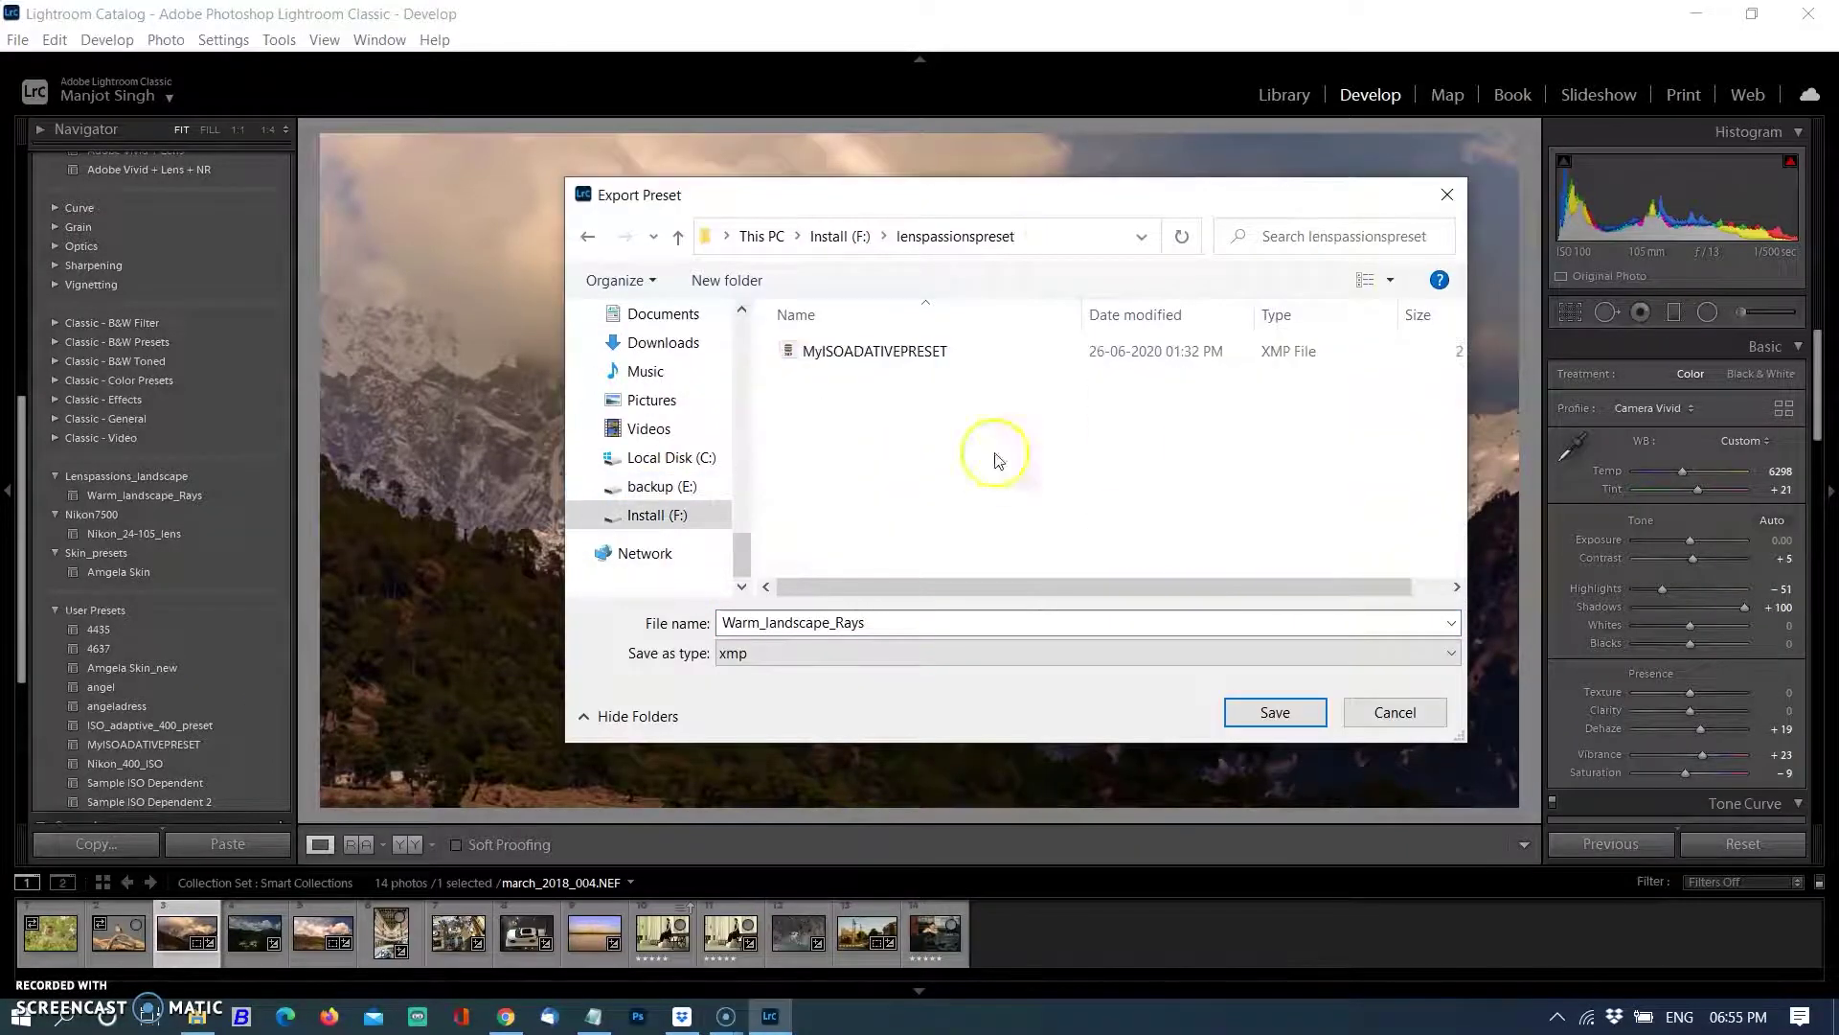
{"action": "left_click", "coordinate": [757, 293]}
{"action": "type", "text": "Lenspassions_"}
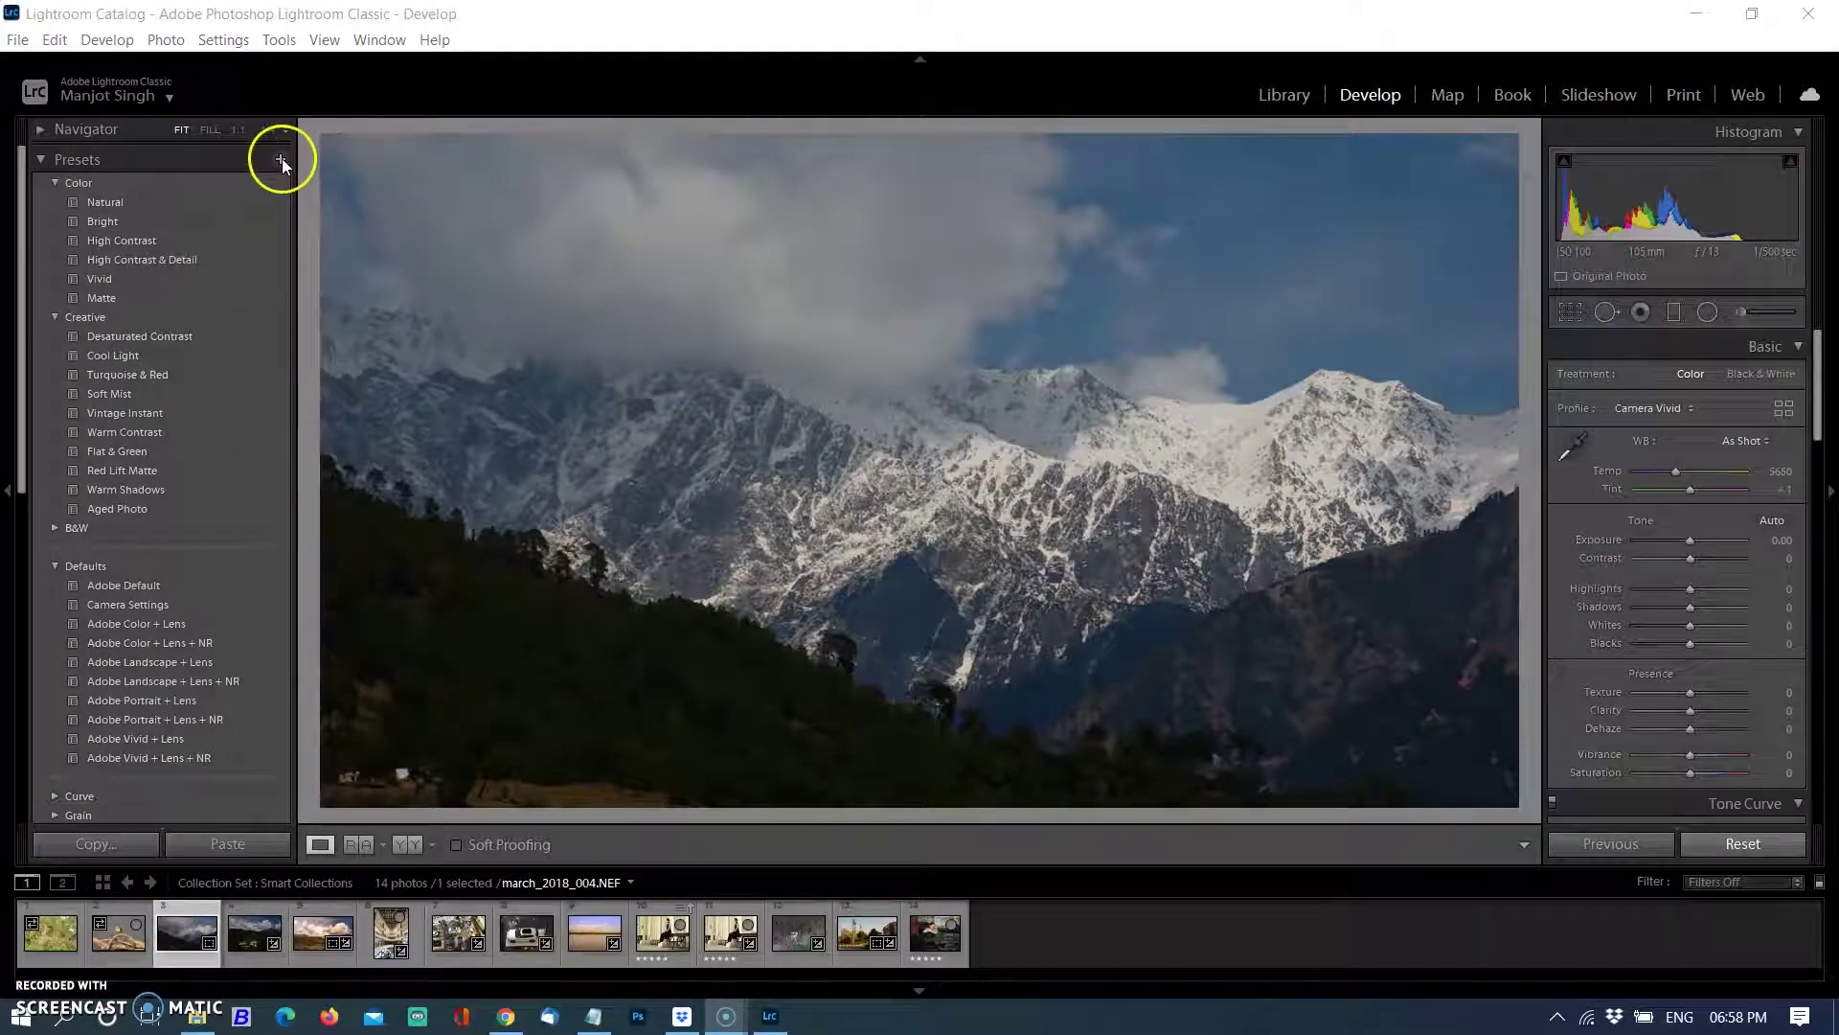
- Import the Warm_landscape_Rays preset file from the Lenspassions_landscape folder
{"action": "left_click", "coordinate": [282, 161]}
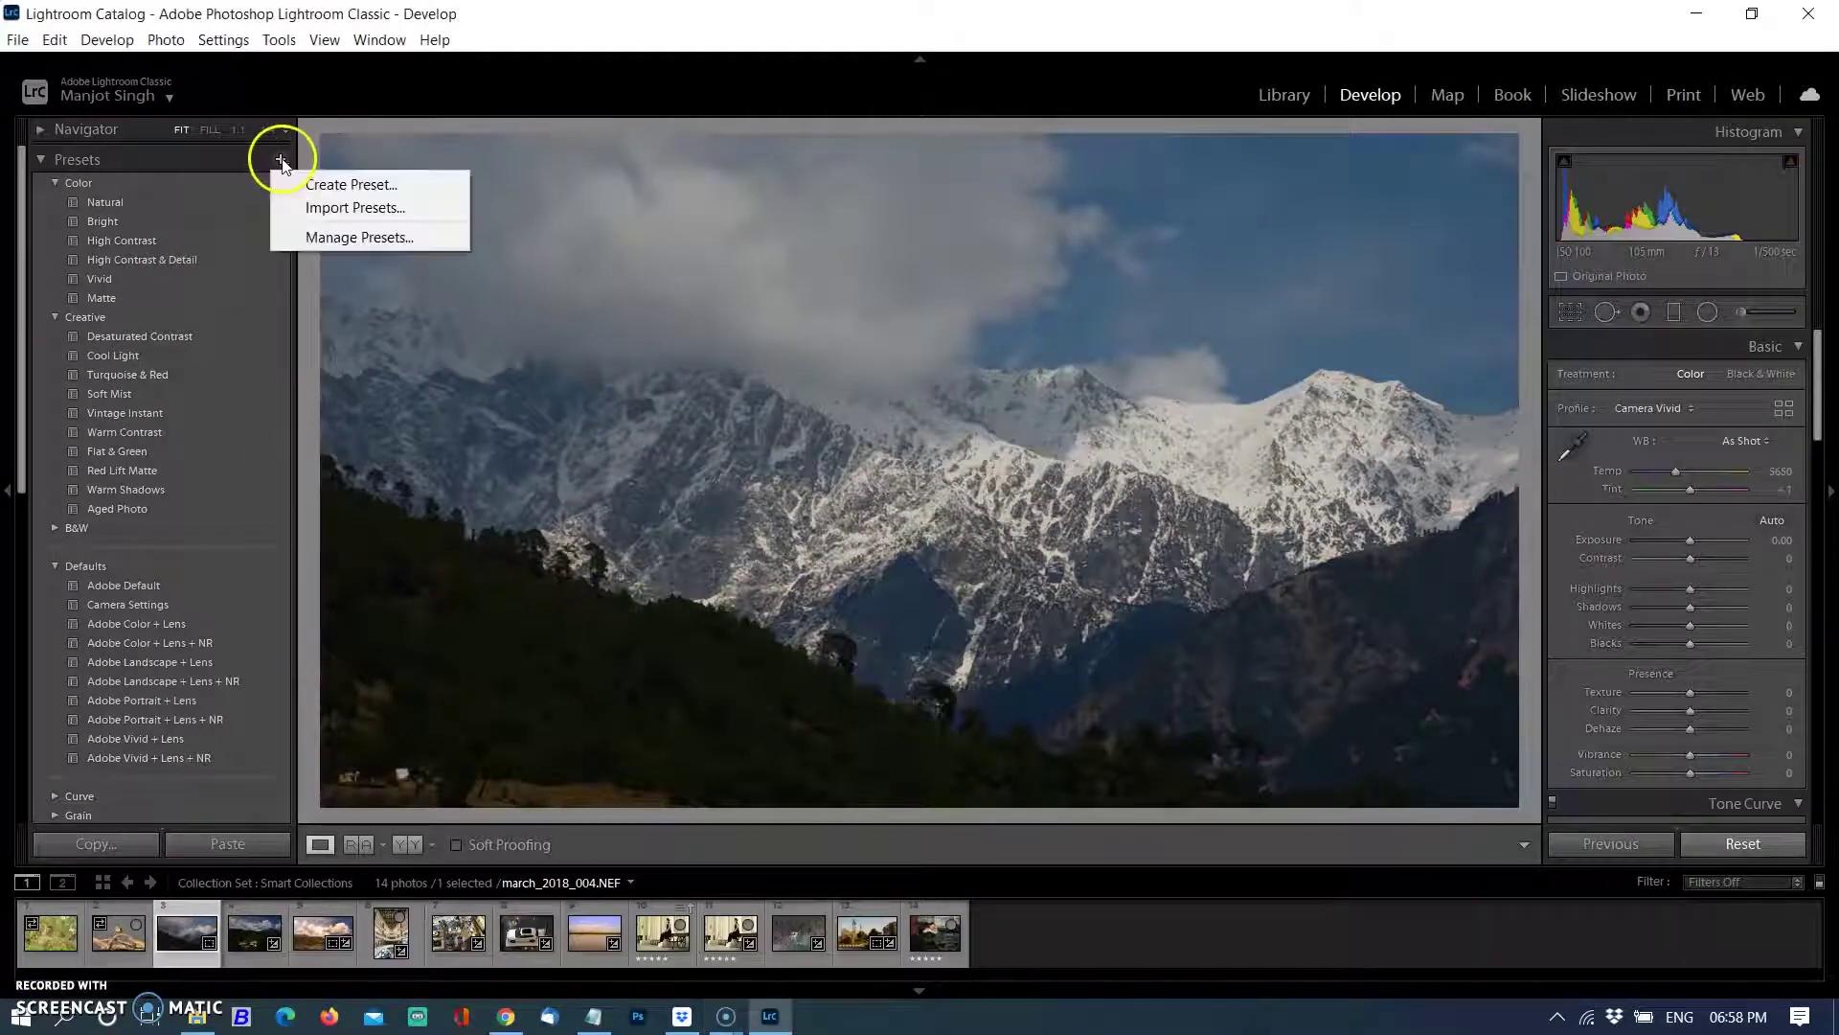
{"action": "left_click", "coordinate": [336, 209]}
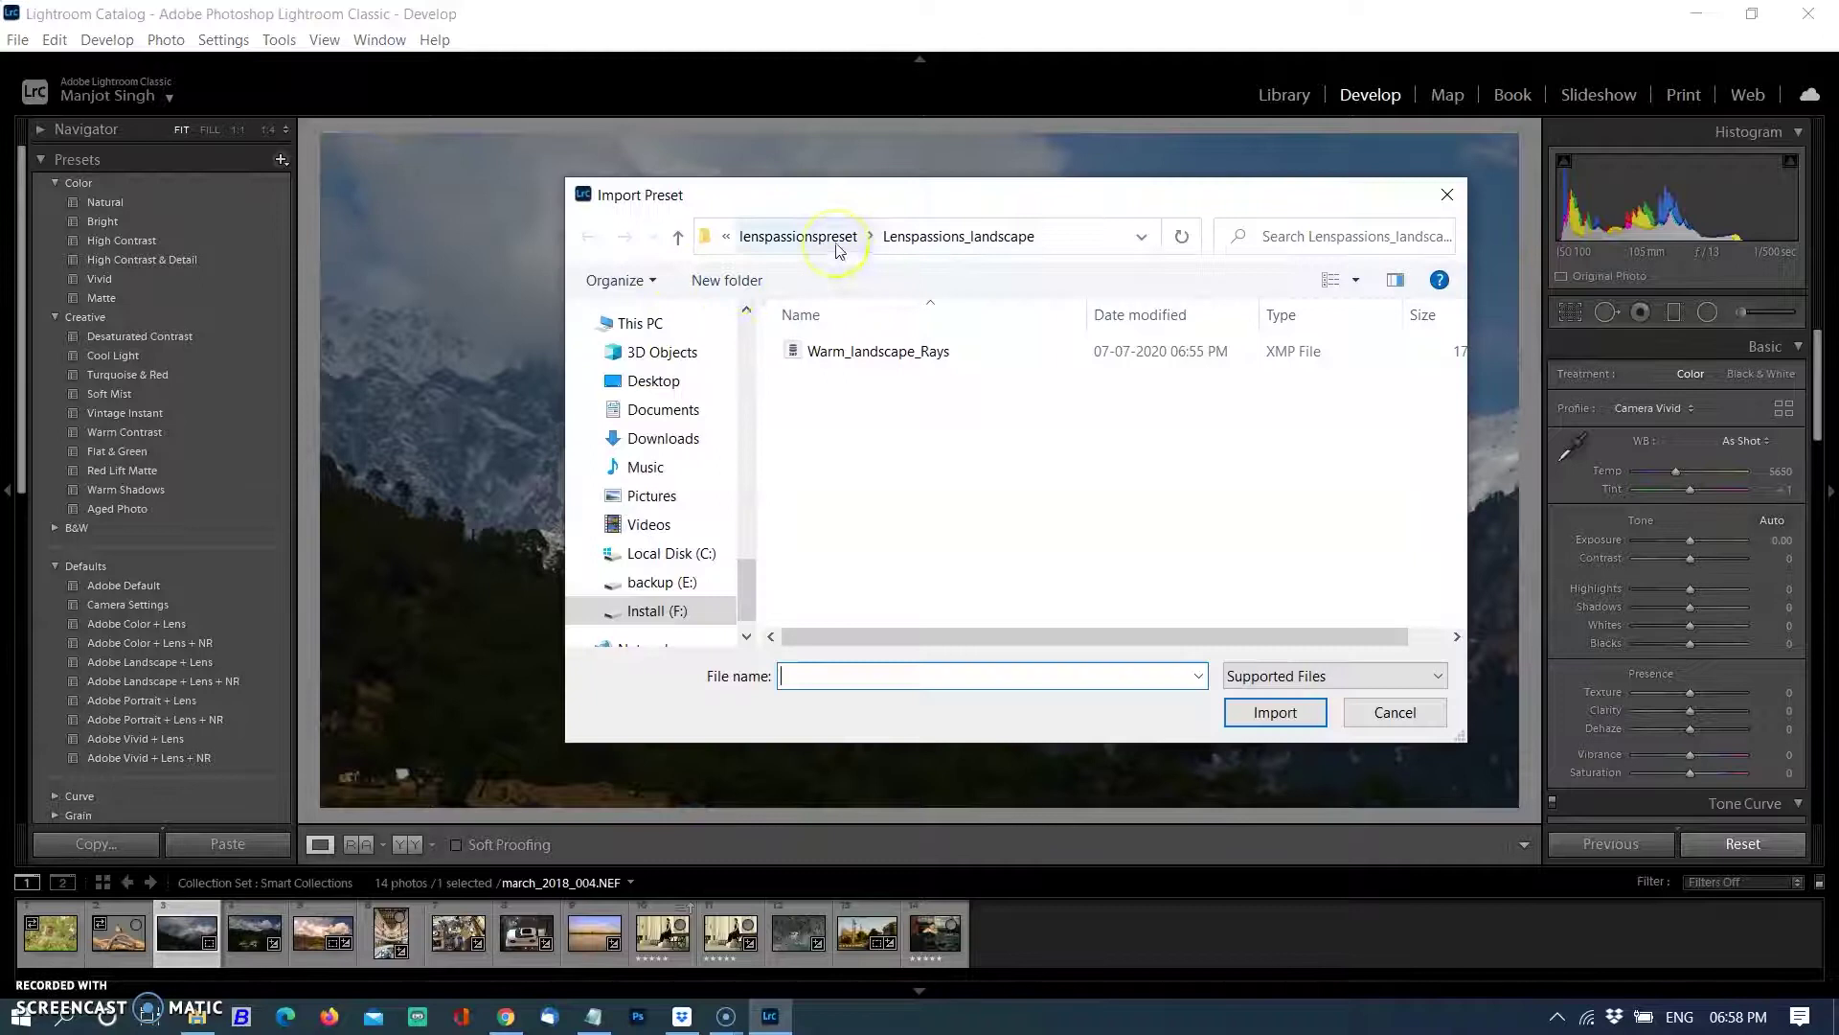
{"action": "double_click", "coordinate": [881, 354]}
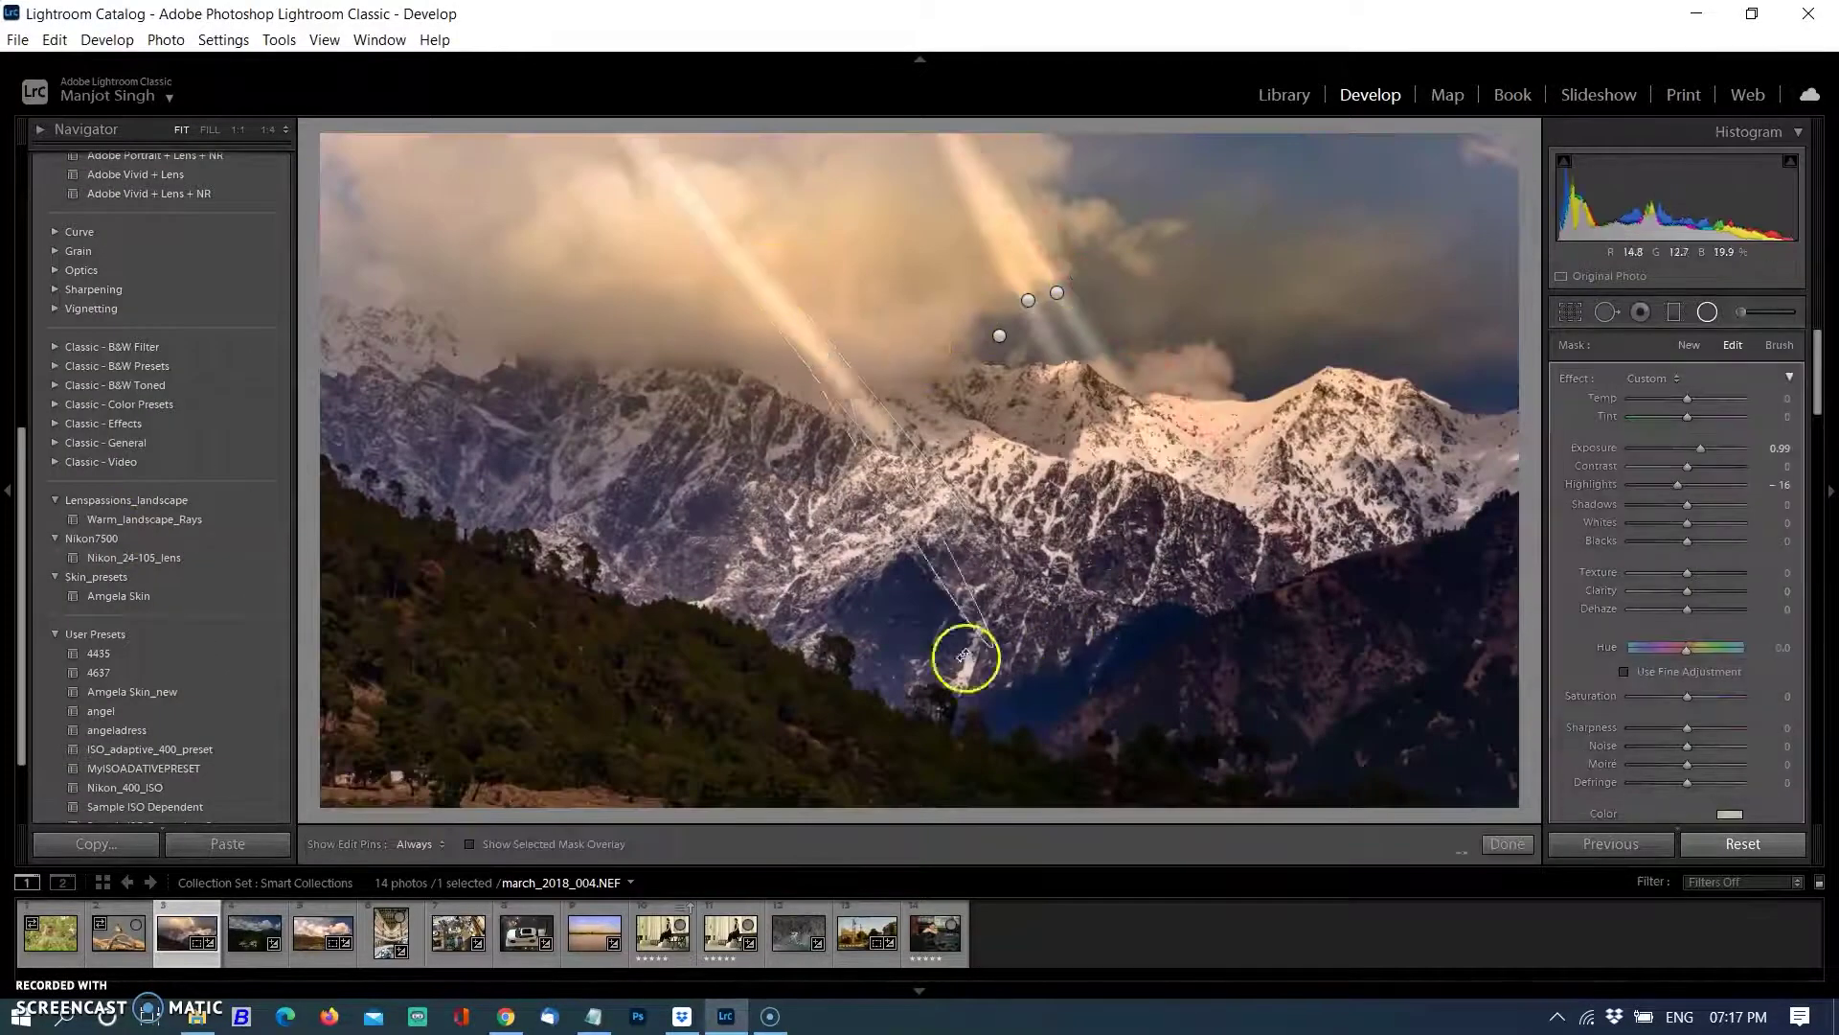
- Update the Warm_landscape_Rays preset with the current settings of march_2018_004.NEF
{"action": "left_click_drag", "start_coordinate": [965, 657], "coordinate": [785, 377]}
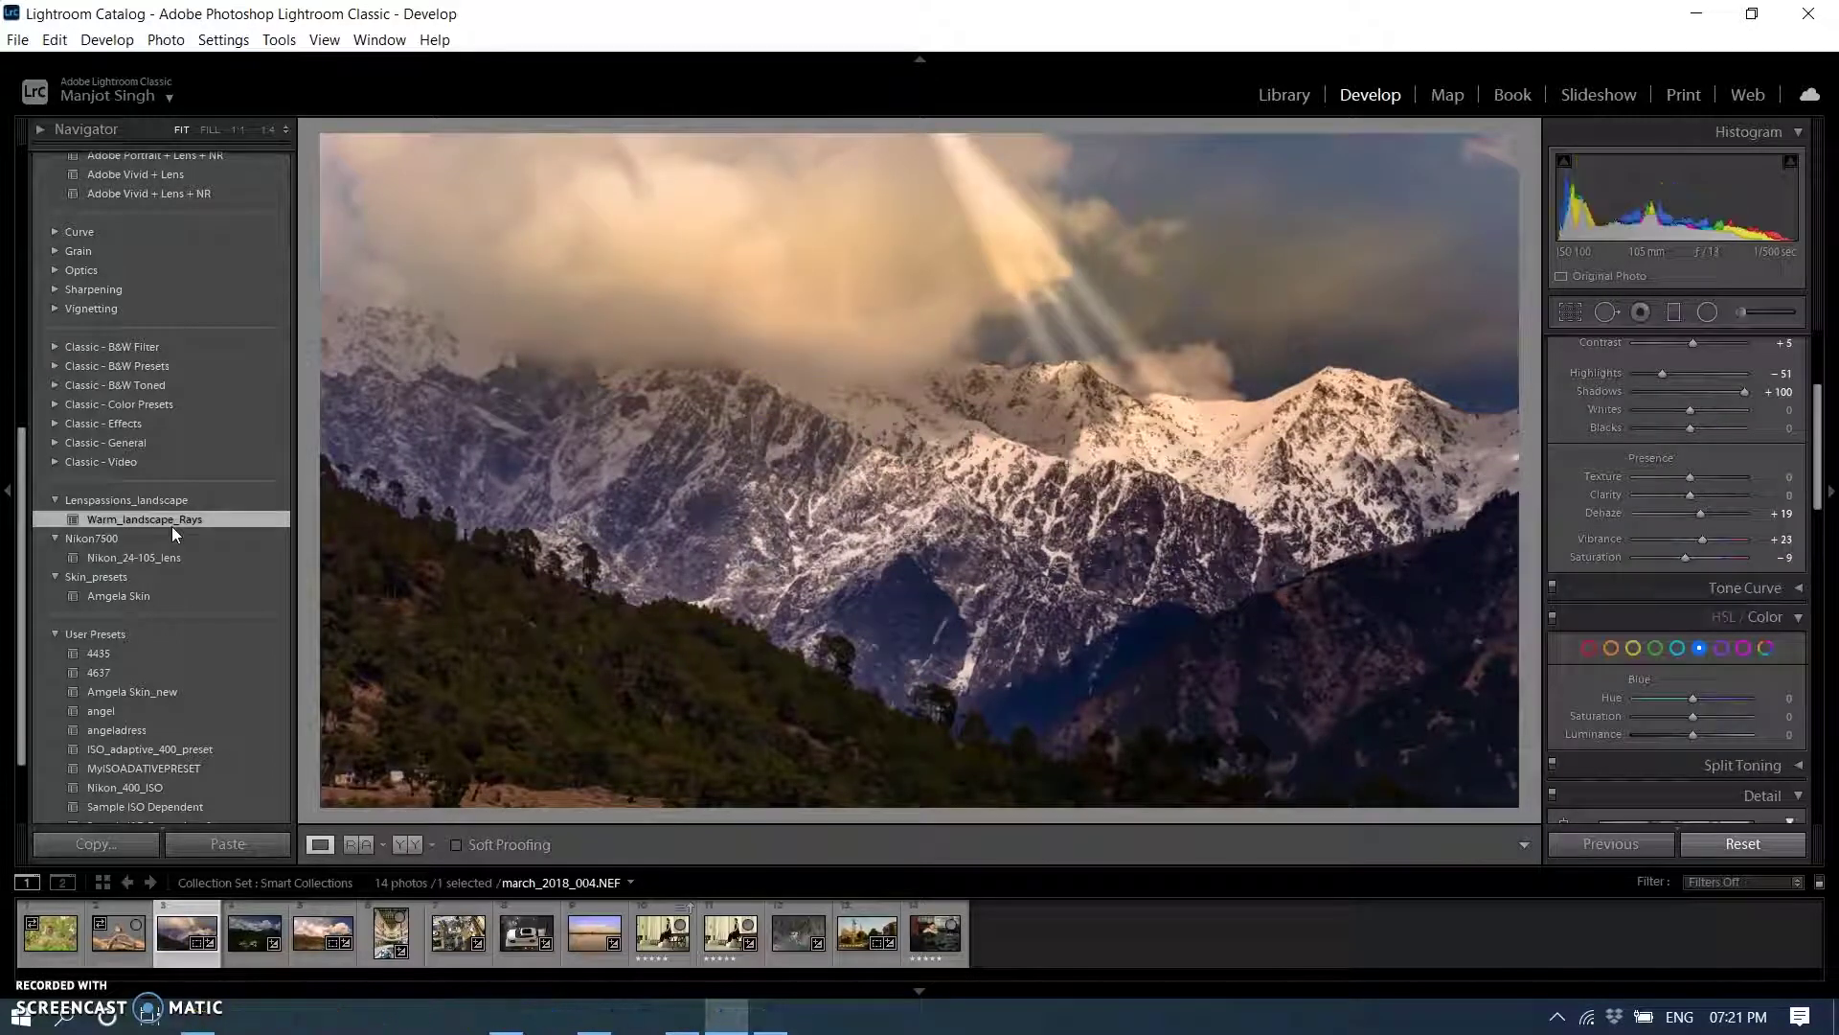
{"action": "right_click", "coordinate": [172, 528]}
{"action": "left_click", "coordinate": [359, 646]}
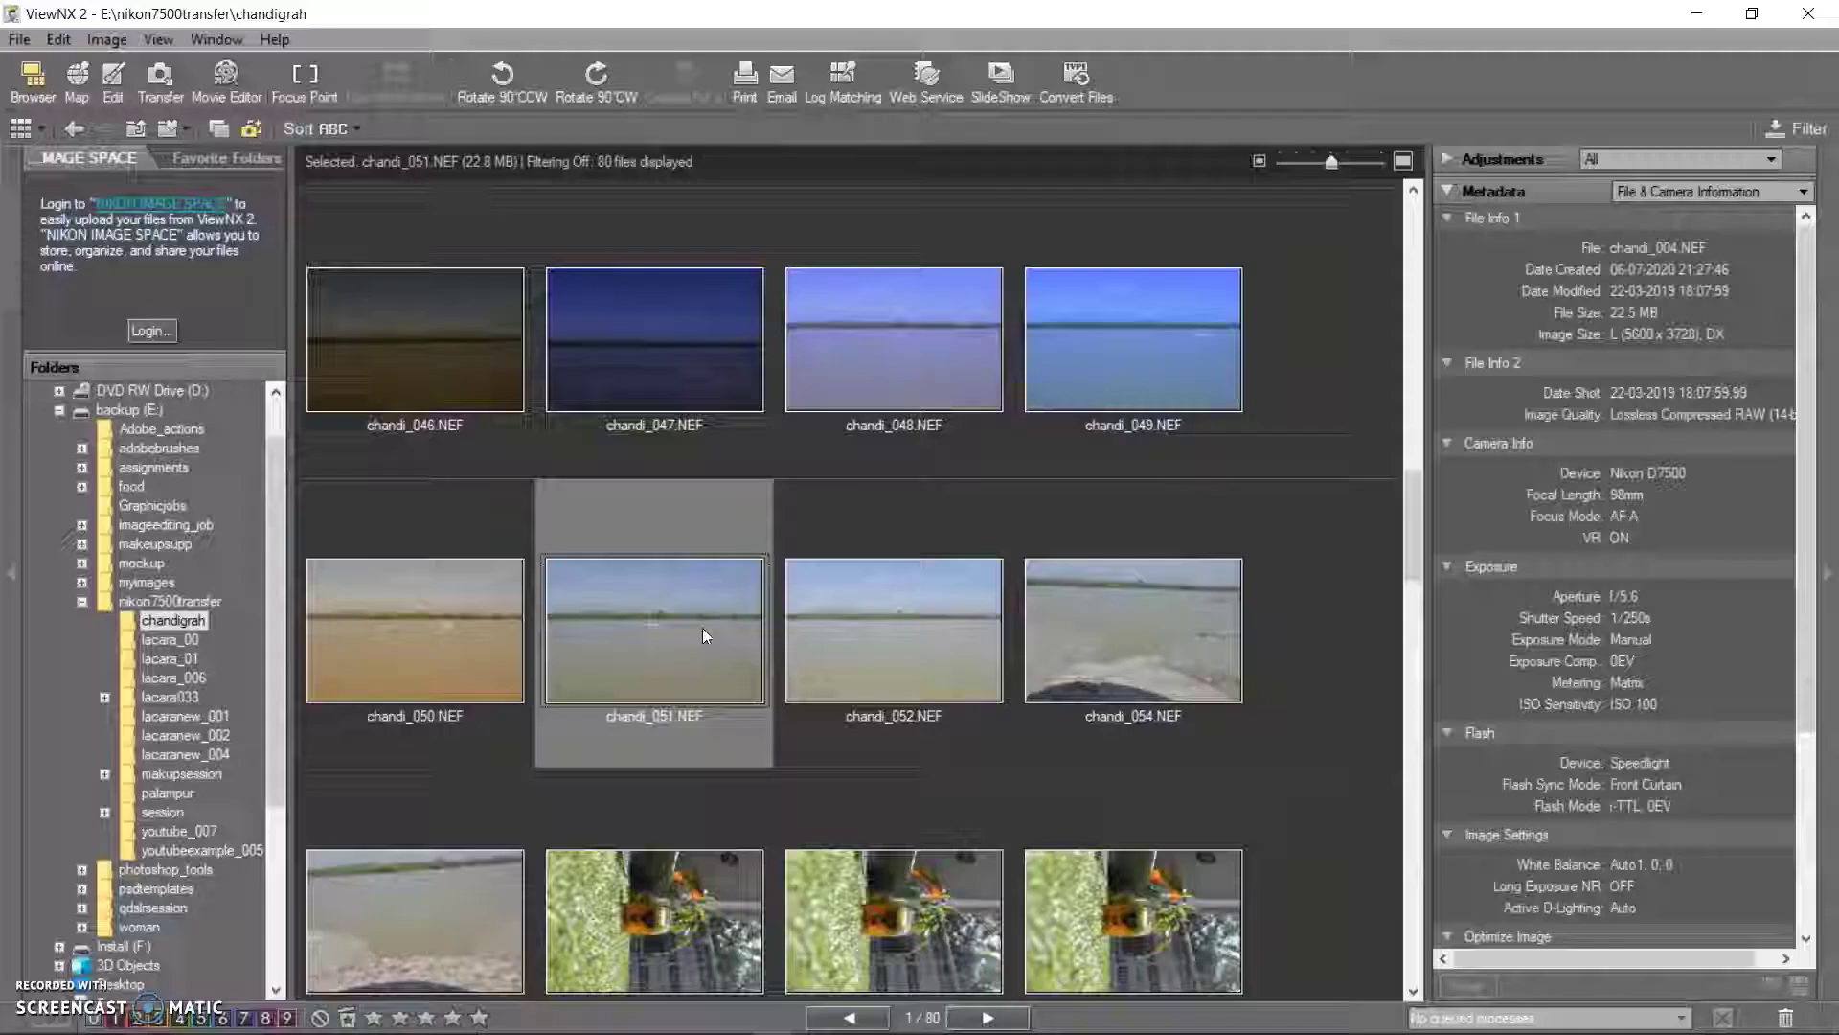
- Switch to Photoshop and open the raw lake photo chandi_051.NEF in Camera Raw
{"action": "right_click", "coordinate": [703, 629]}
{"action": "left_click", "coordinate": [1065, 369]}
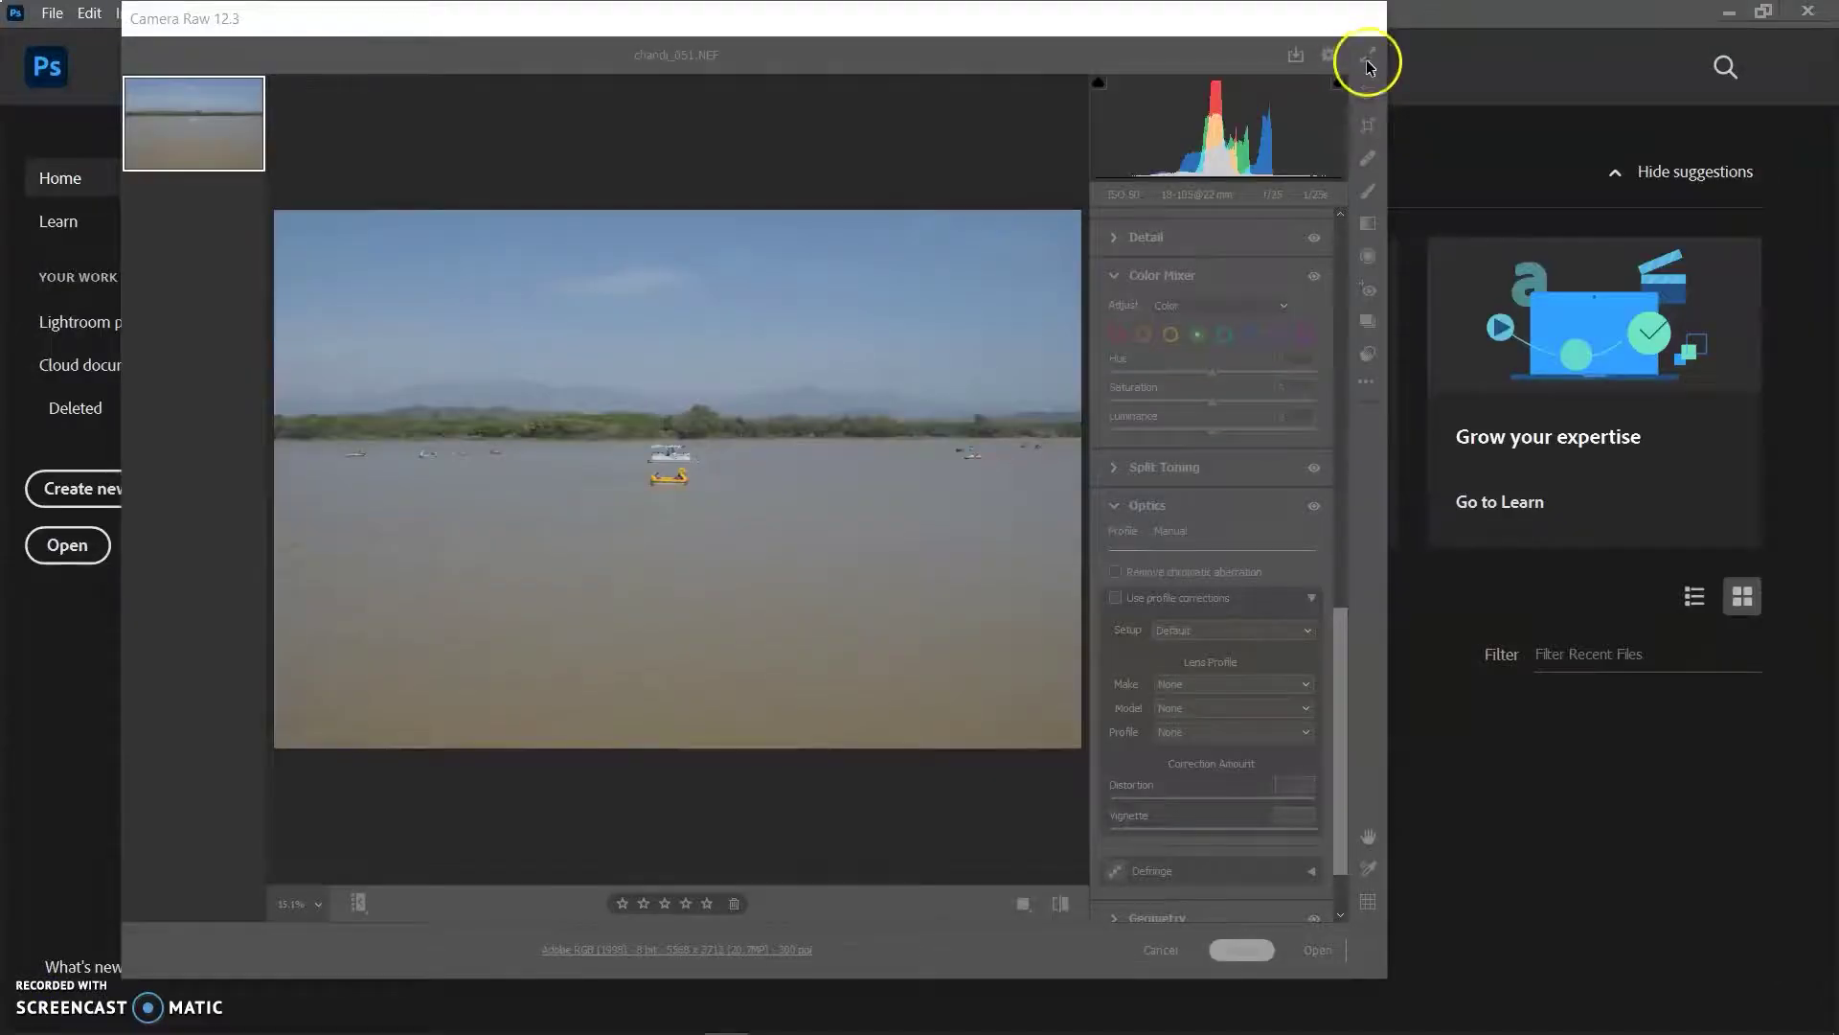
{"action": "left_click", "coordinate": [1367, 62]}
{"action": "left_click", "coordinate": [1334, 41]}
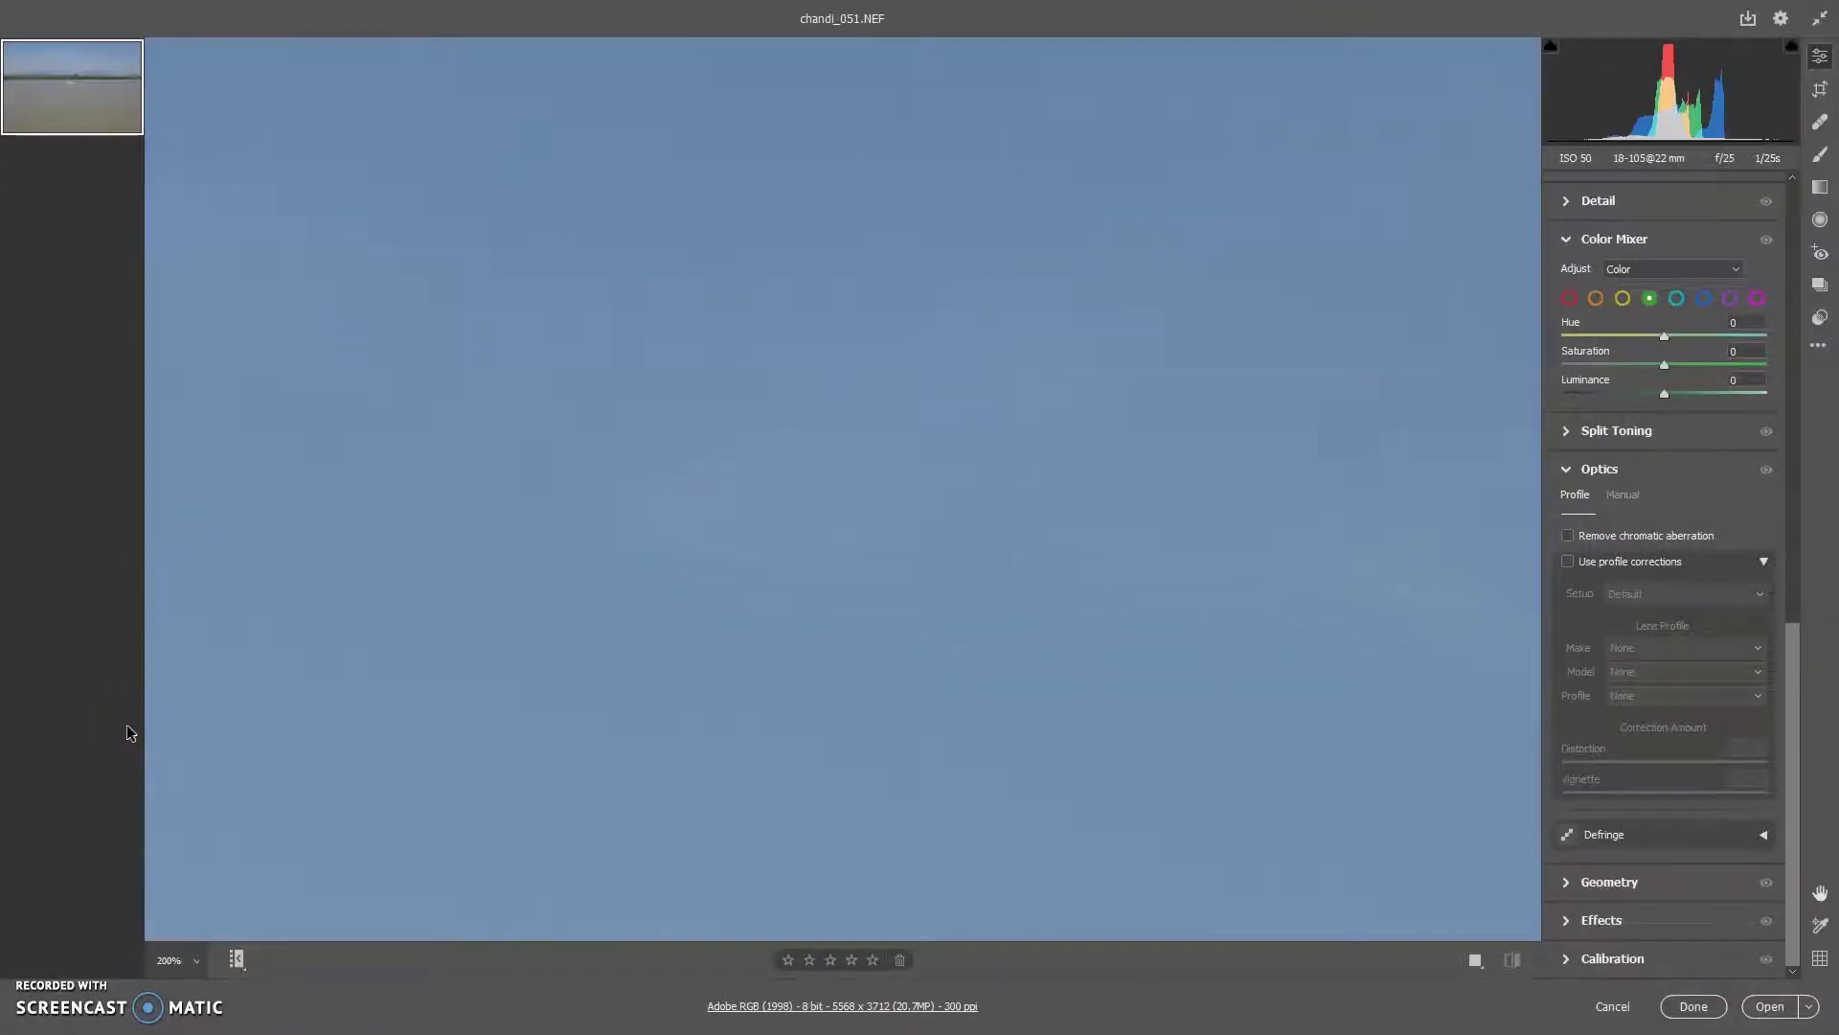
- Fit the lake photo in the view and set the filmstrip orientation to horizontal
{"action": "right_click", "coordinate": [432, 450]}
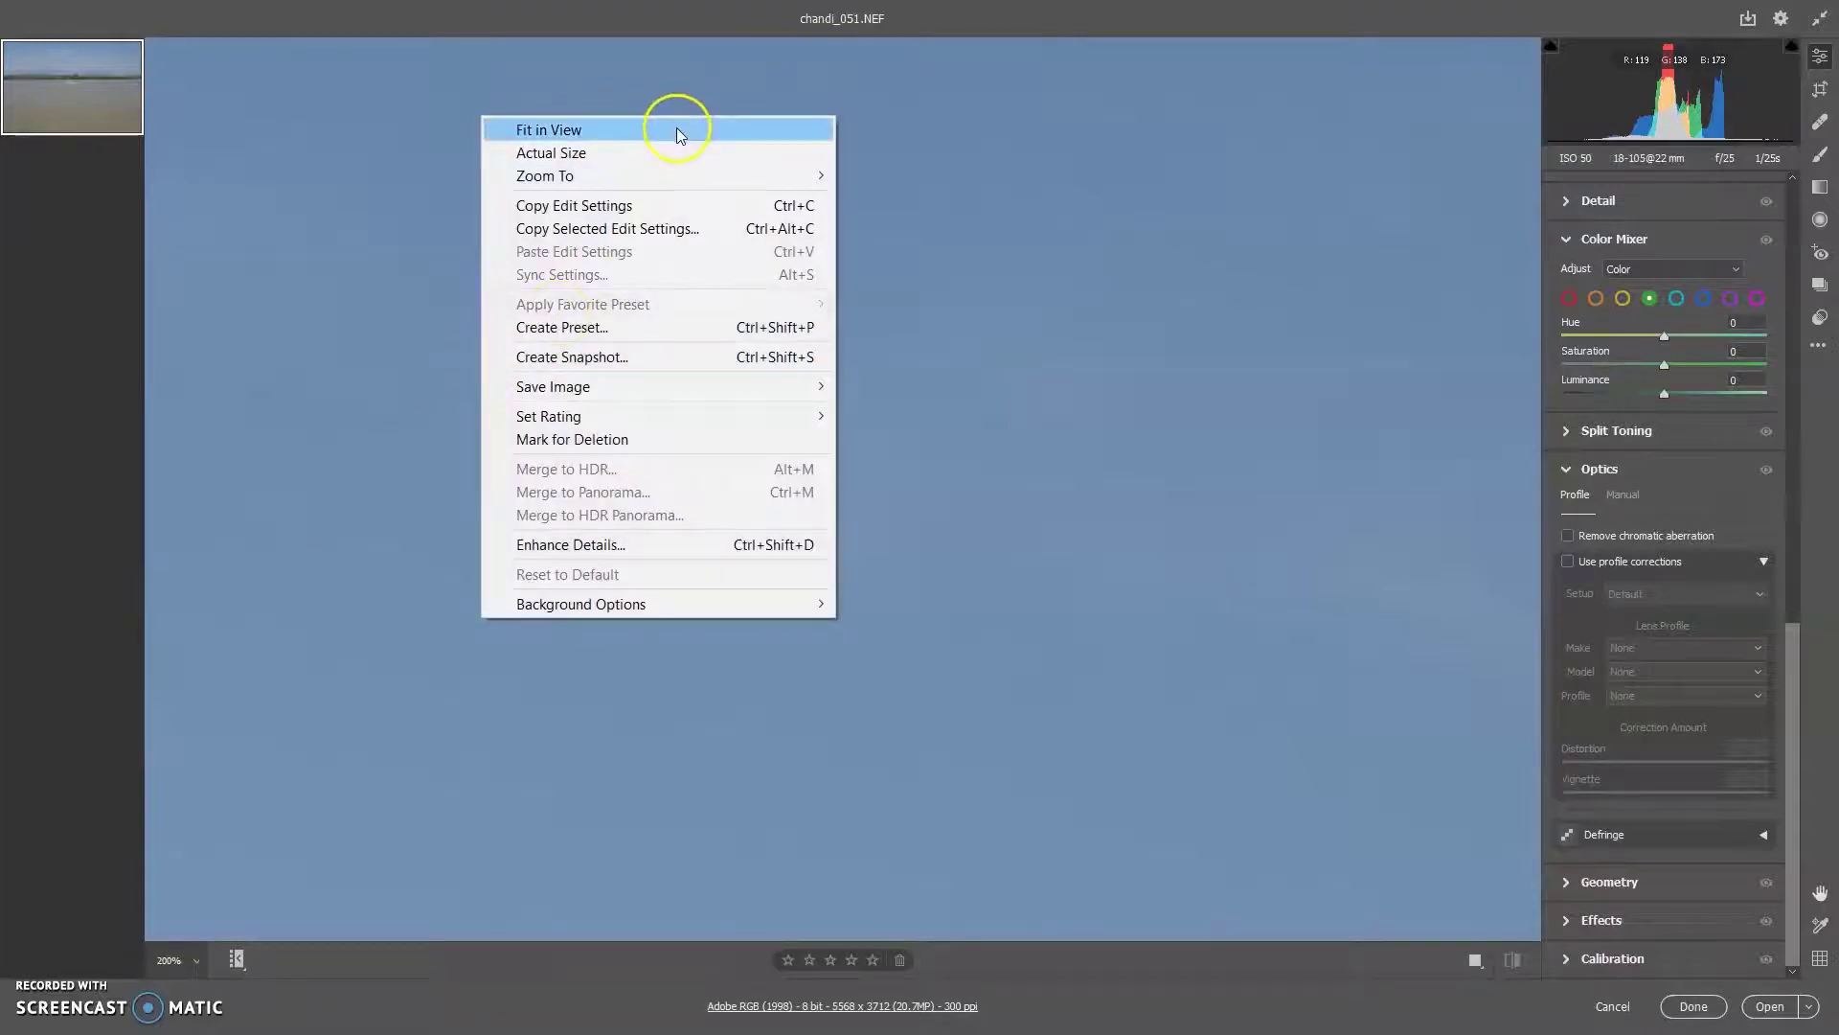
{"action": "left_click", "coordinate": [678, 130]}
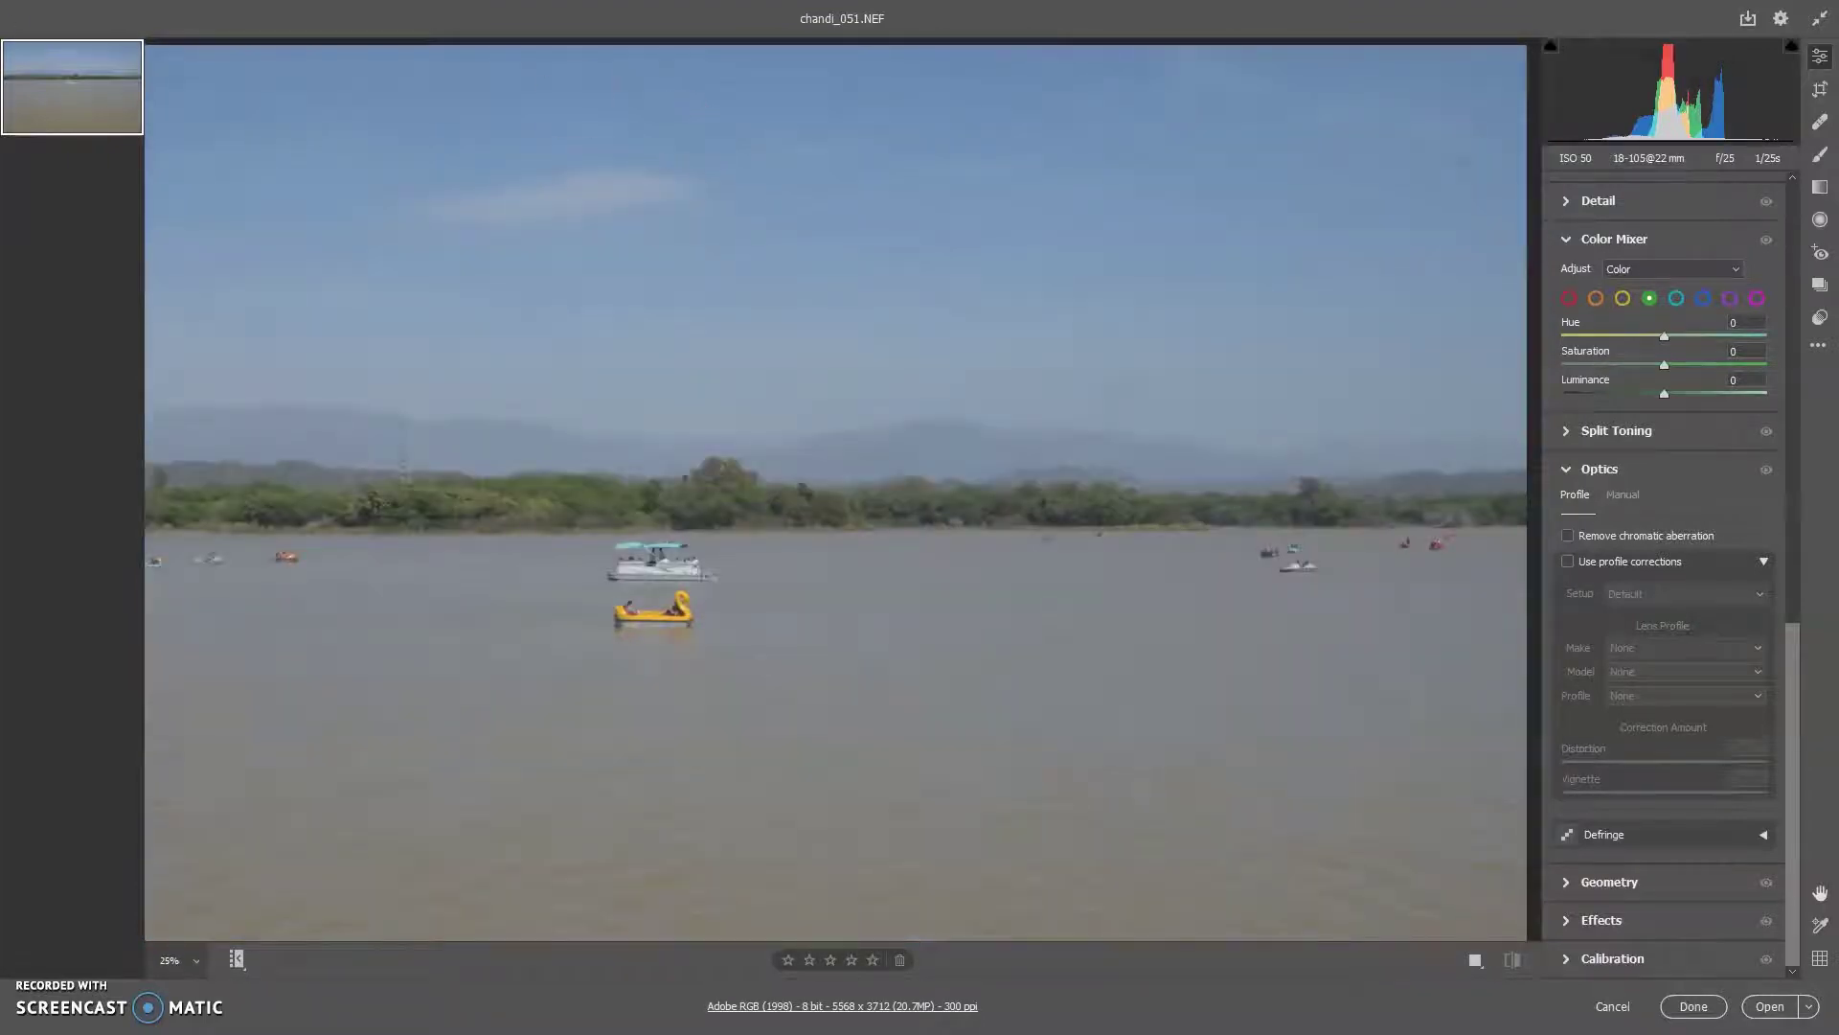
{"action": "right_click", "coordinate": [29, 82]}
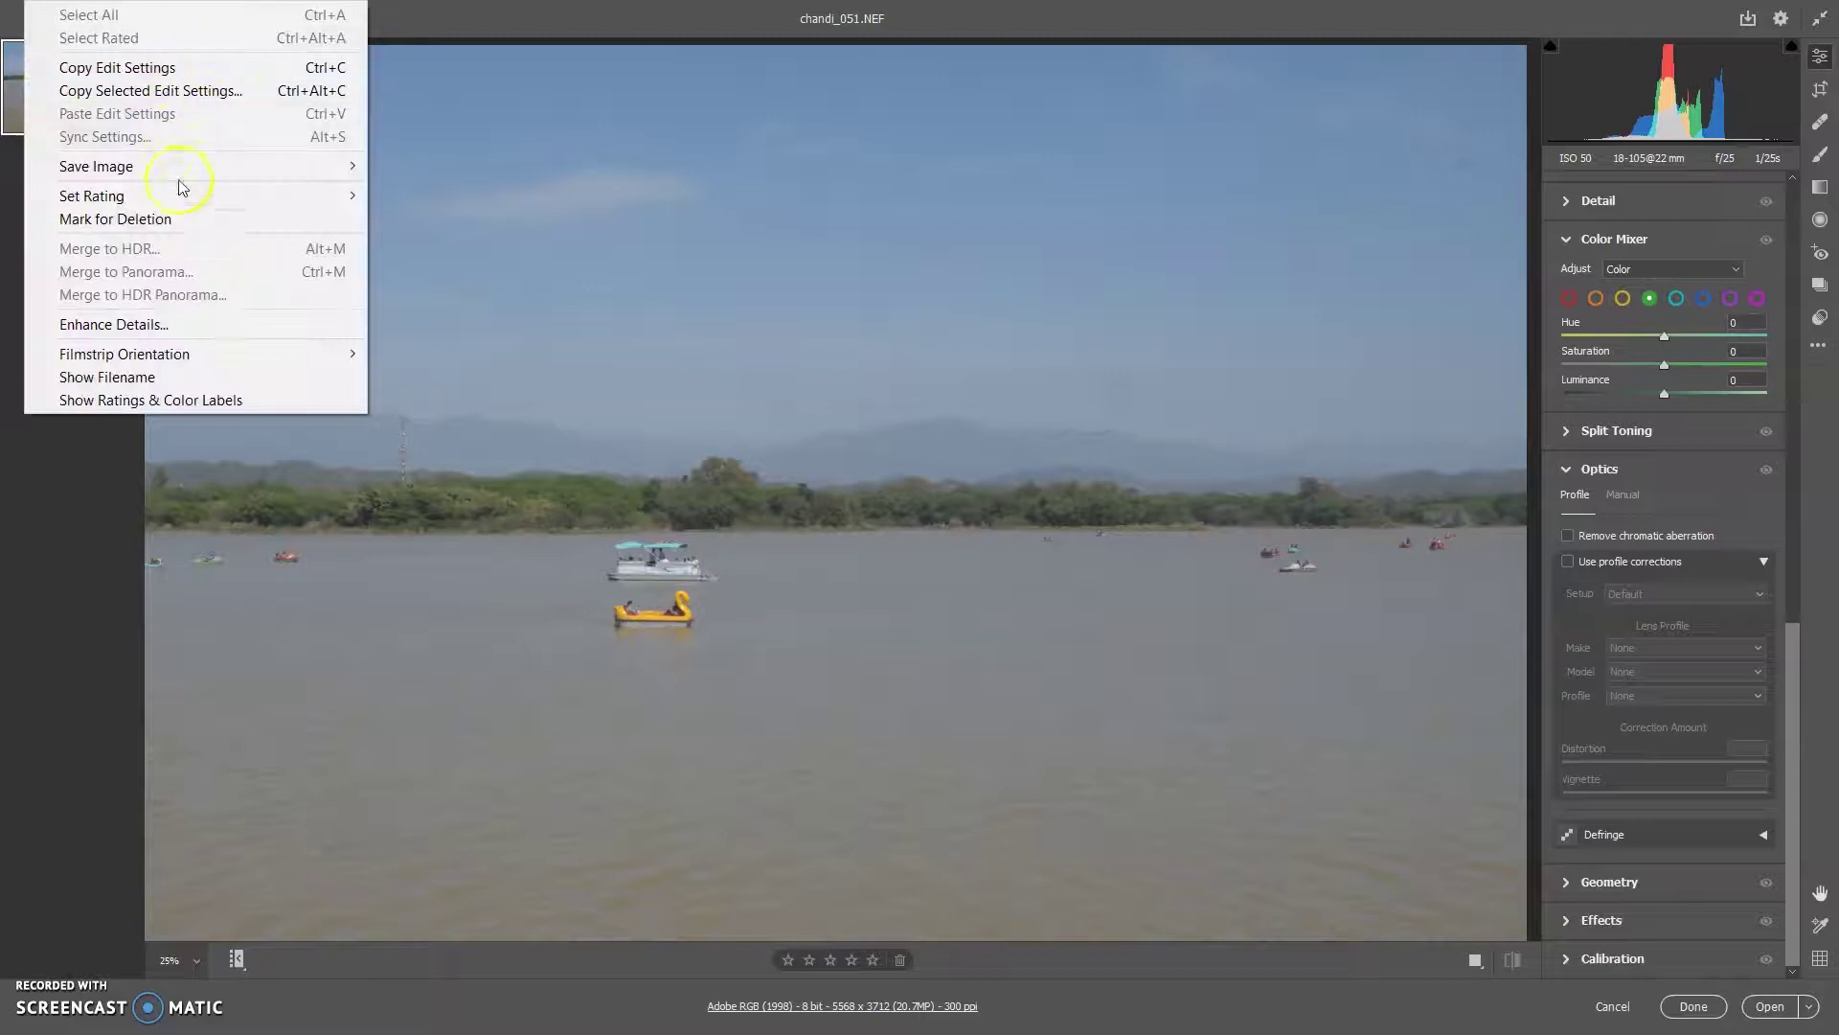
{"action": "mouse_move", "coordinate": [226, 354]}
{"action": "left_click", "coordinate": [466, 360]}
- Load the Warm_landscape_Rays settings file from the Lenspassions_landscape folder onto the lake photo
{"action": "left_click", "coordinate": [1820, 344]}
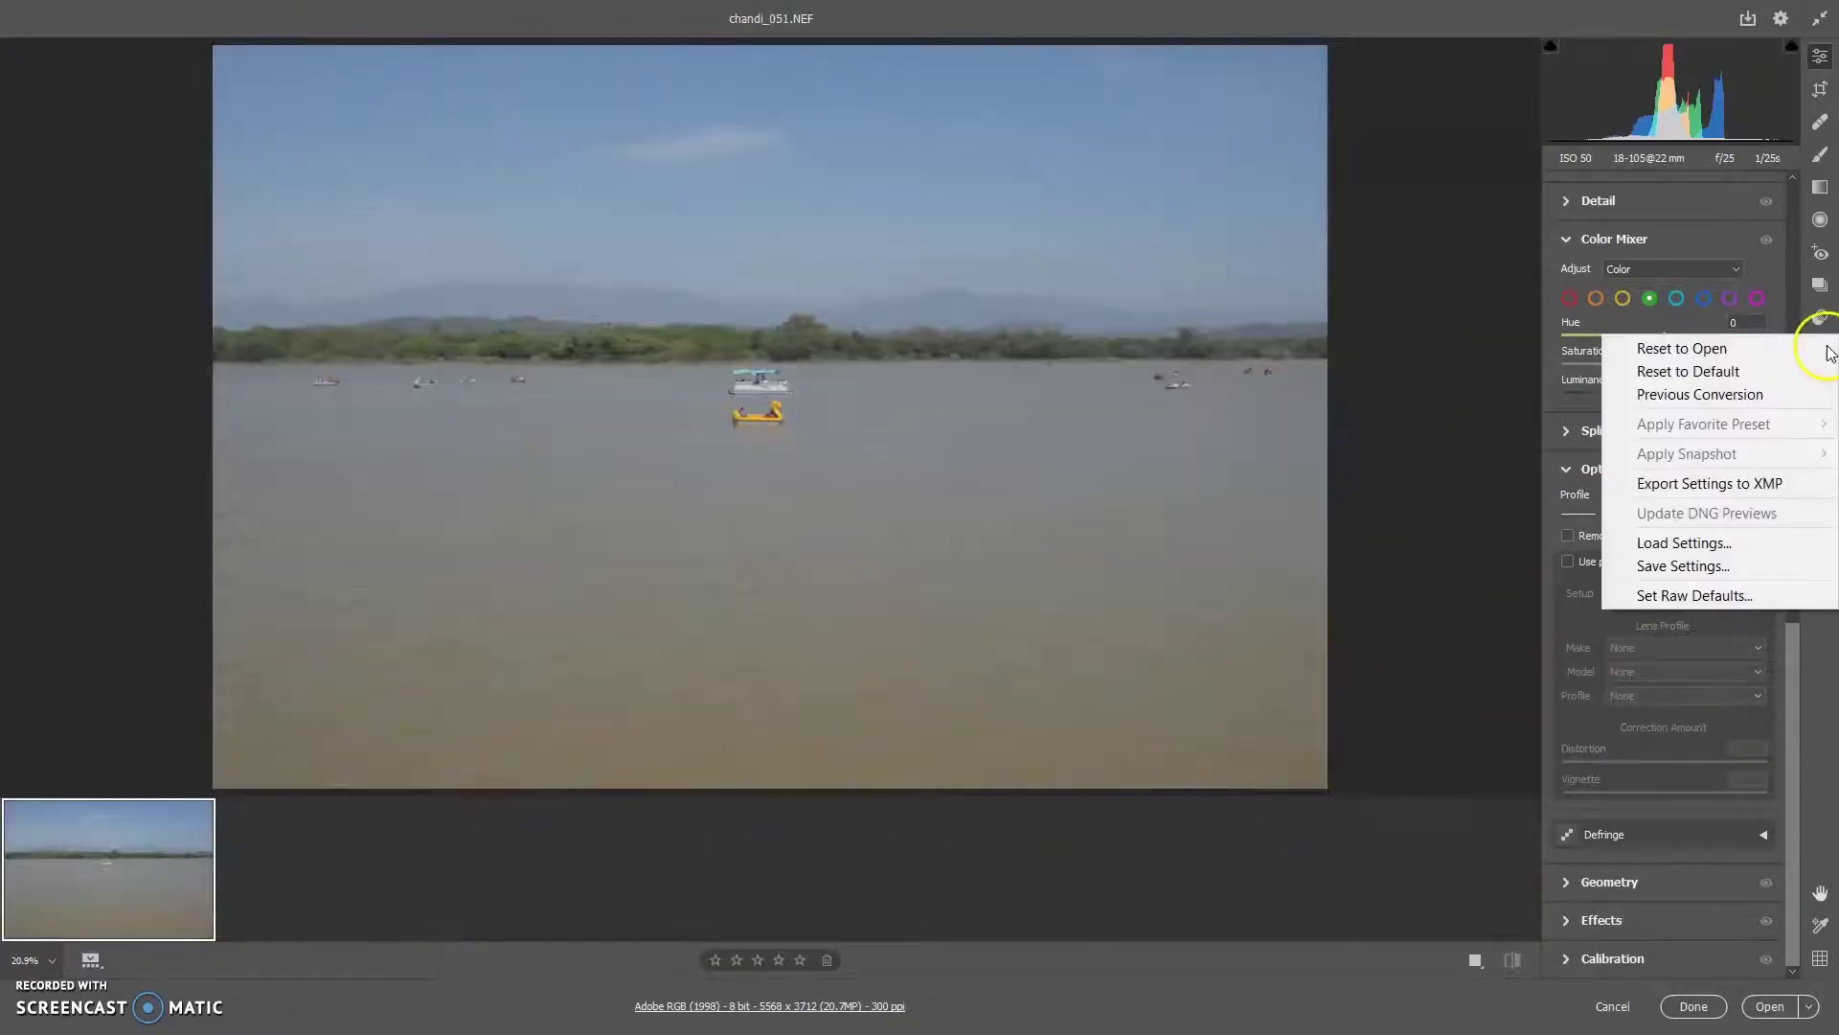
{"action": "left_click", "coordinate": [1672, 549]}
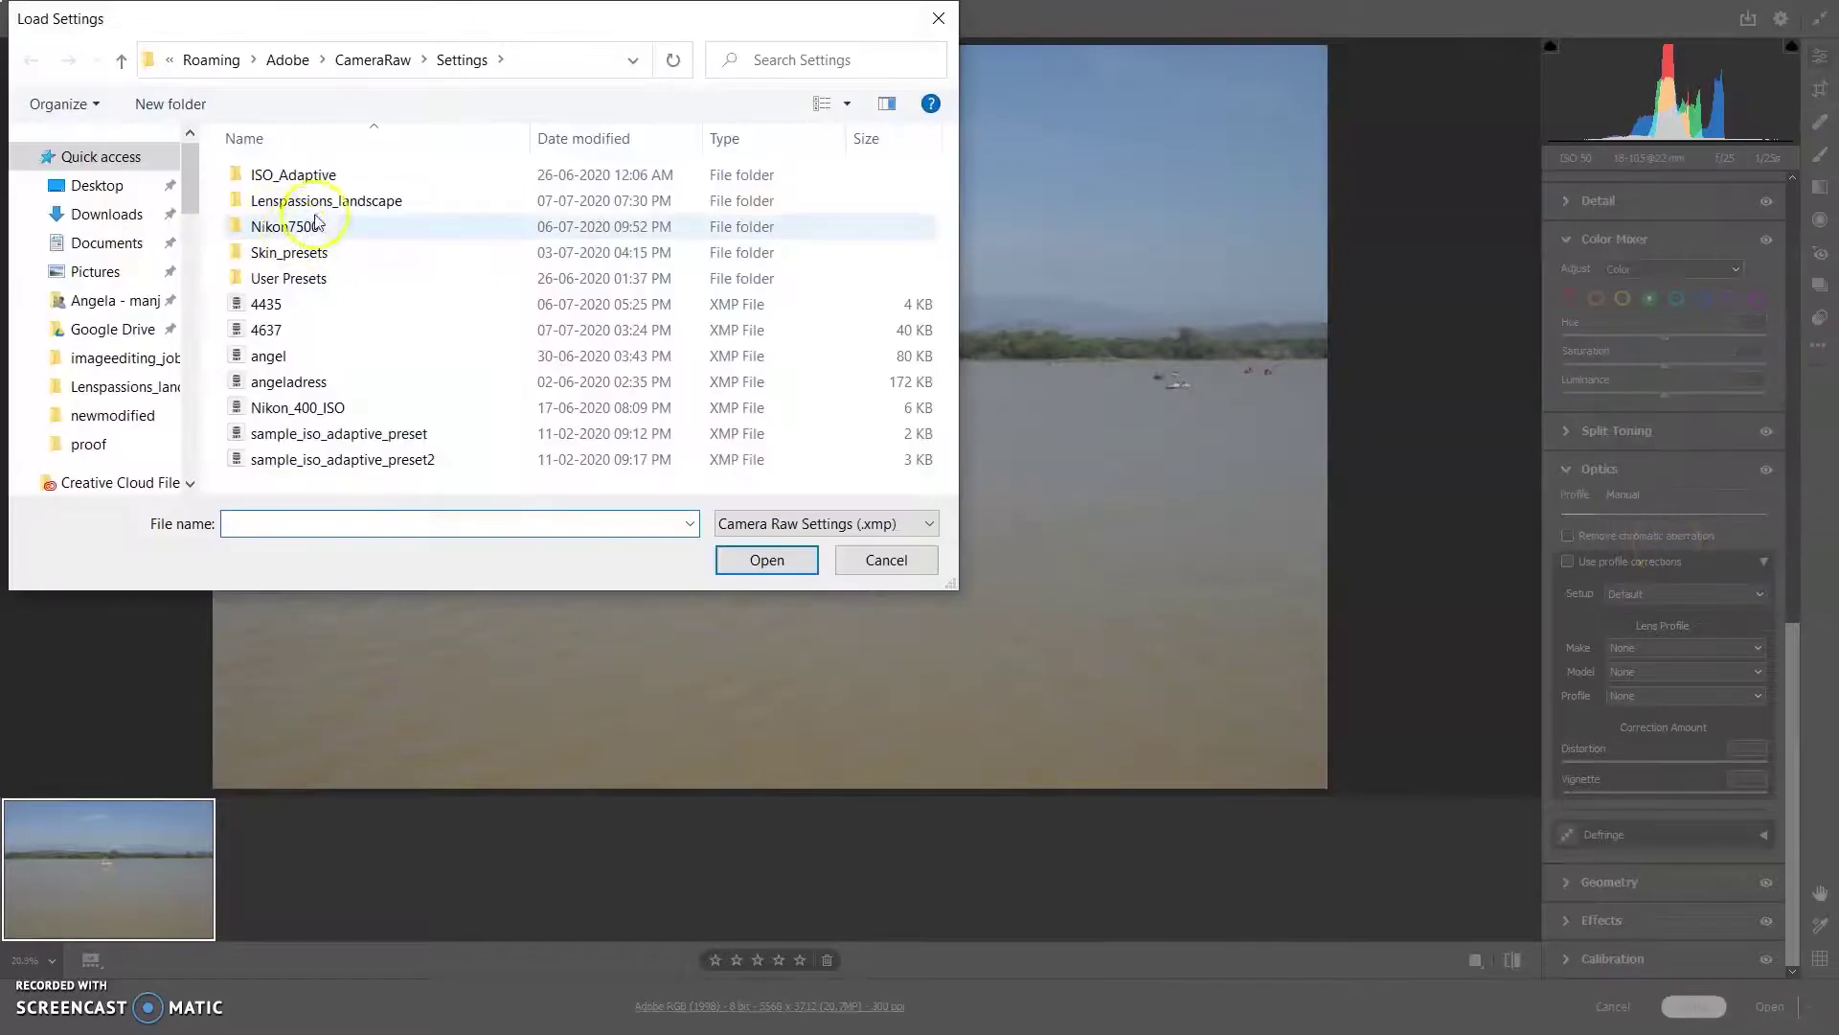
{"action": "double_click", "coordinate": [330, 182]}
{"action": "double_click", "coordinate": [337, 176]}
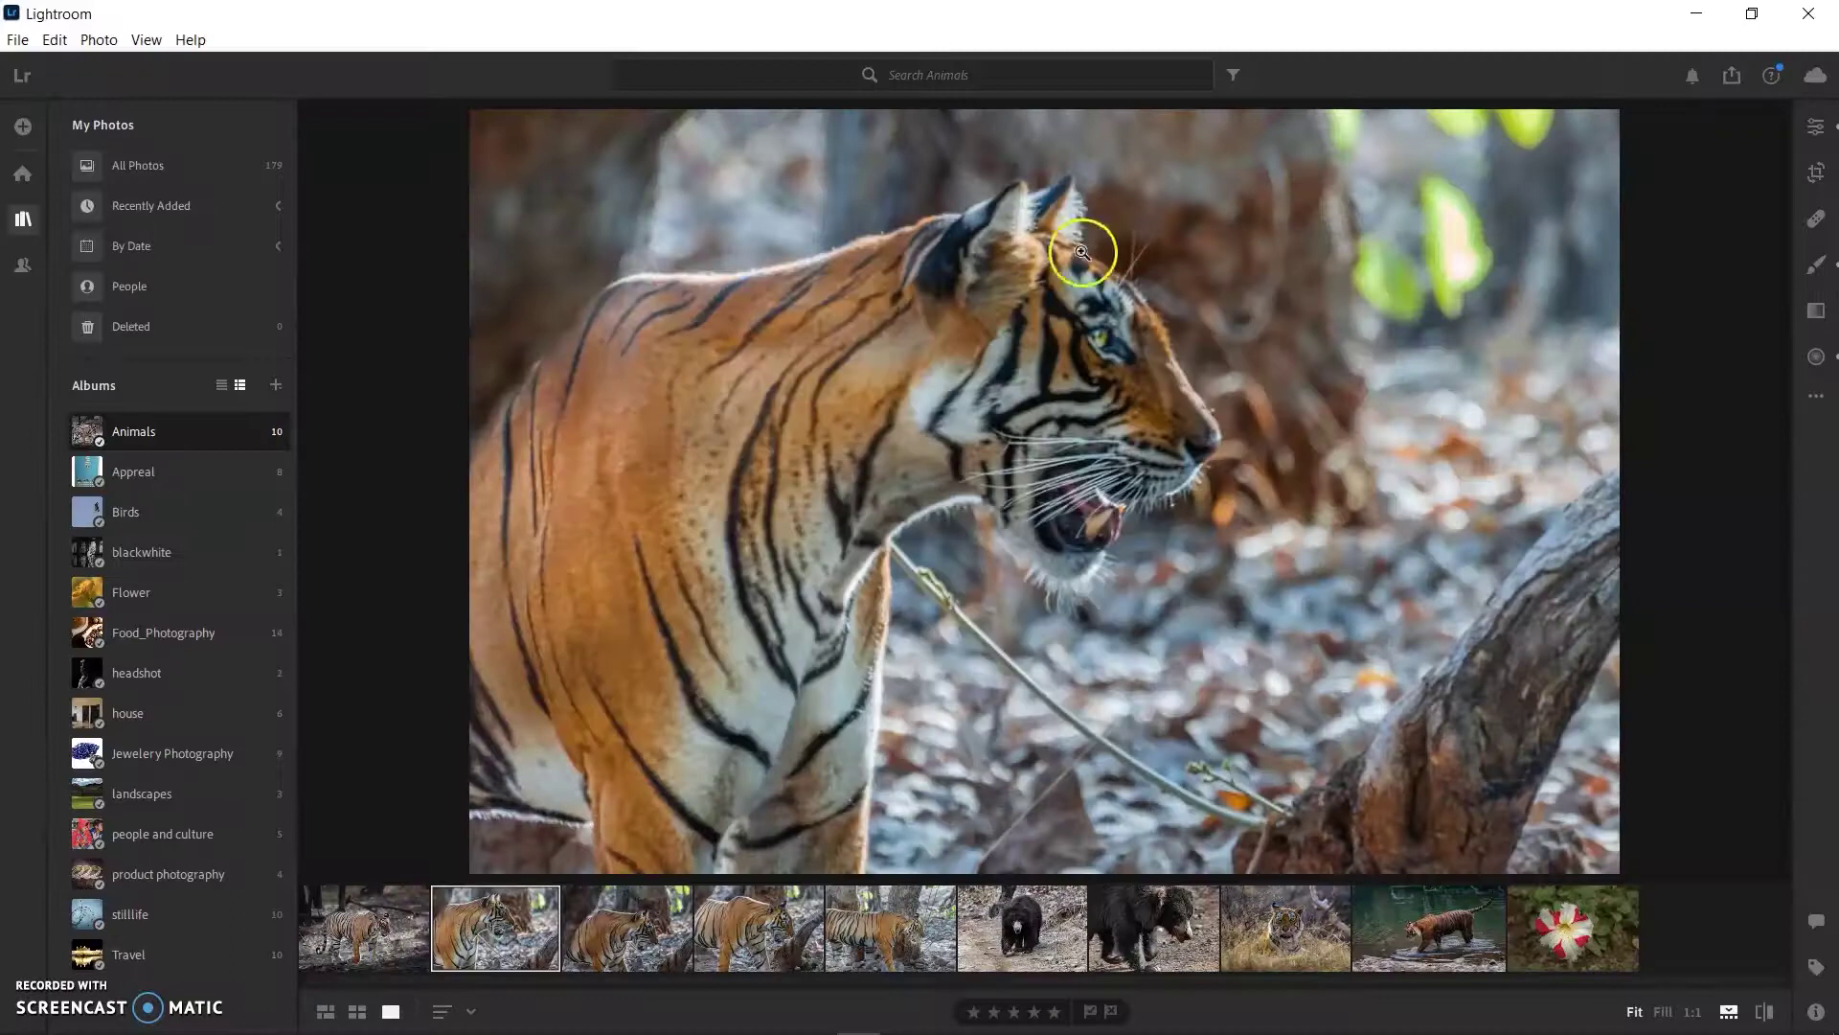
- Switch to Lightroom, add the cloudy mountain village photo, and show its edit settings with the presets list
{"action": "left_click", "coordinate": [19, 39]}
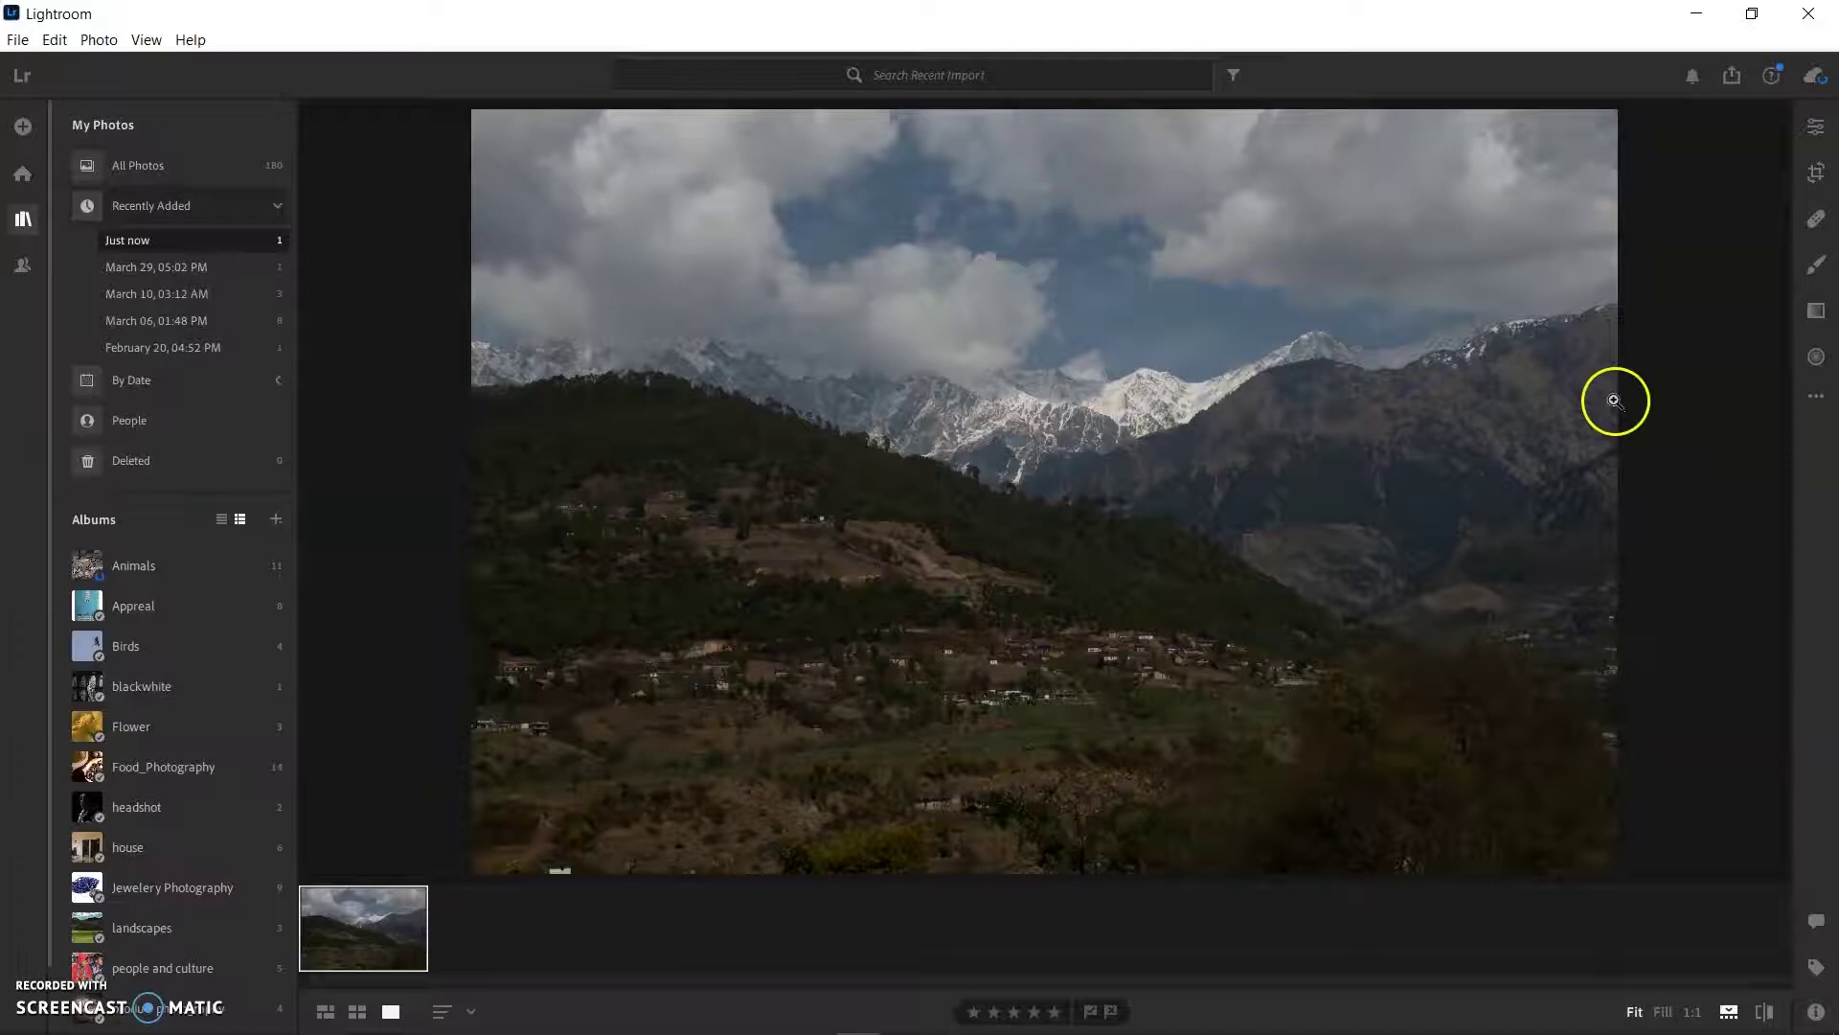
{"action": "left_click", "coordinate": [1821, 130]}
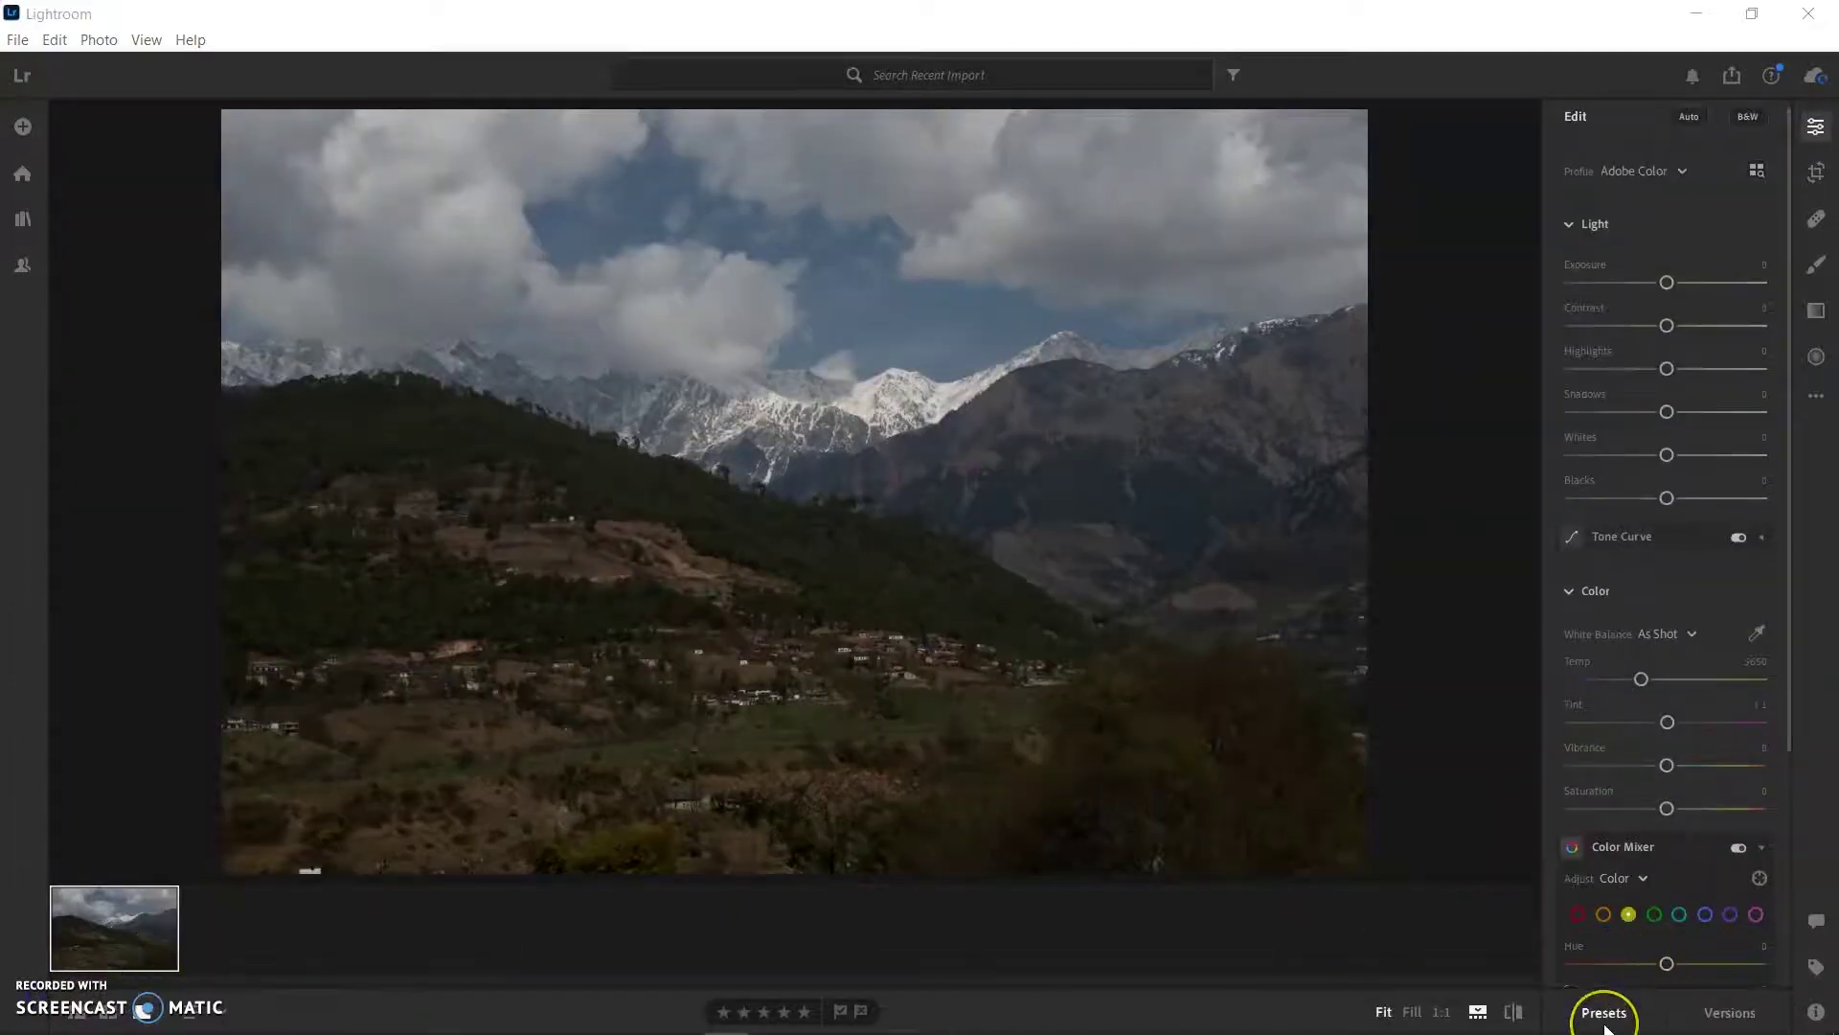
{"action": "left_click", "coordinate": [1605, 1021]}
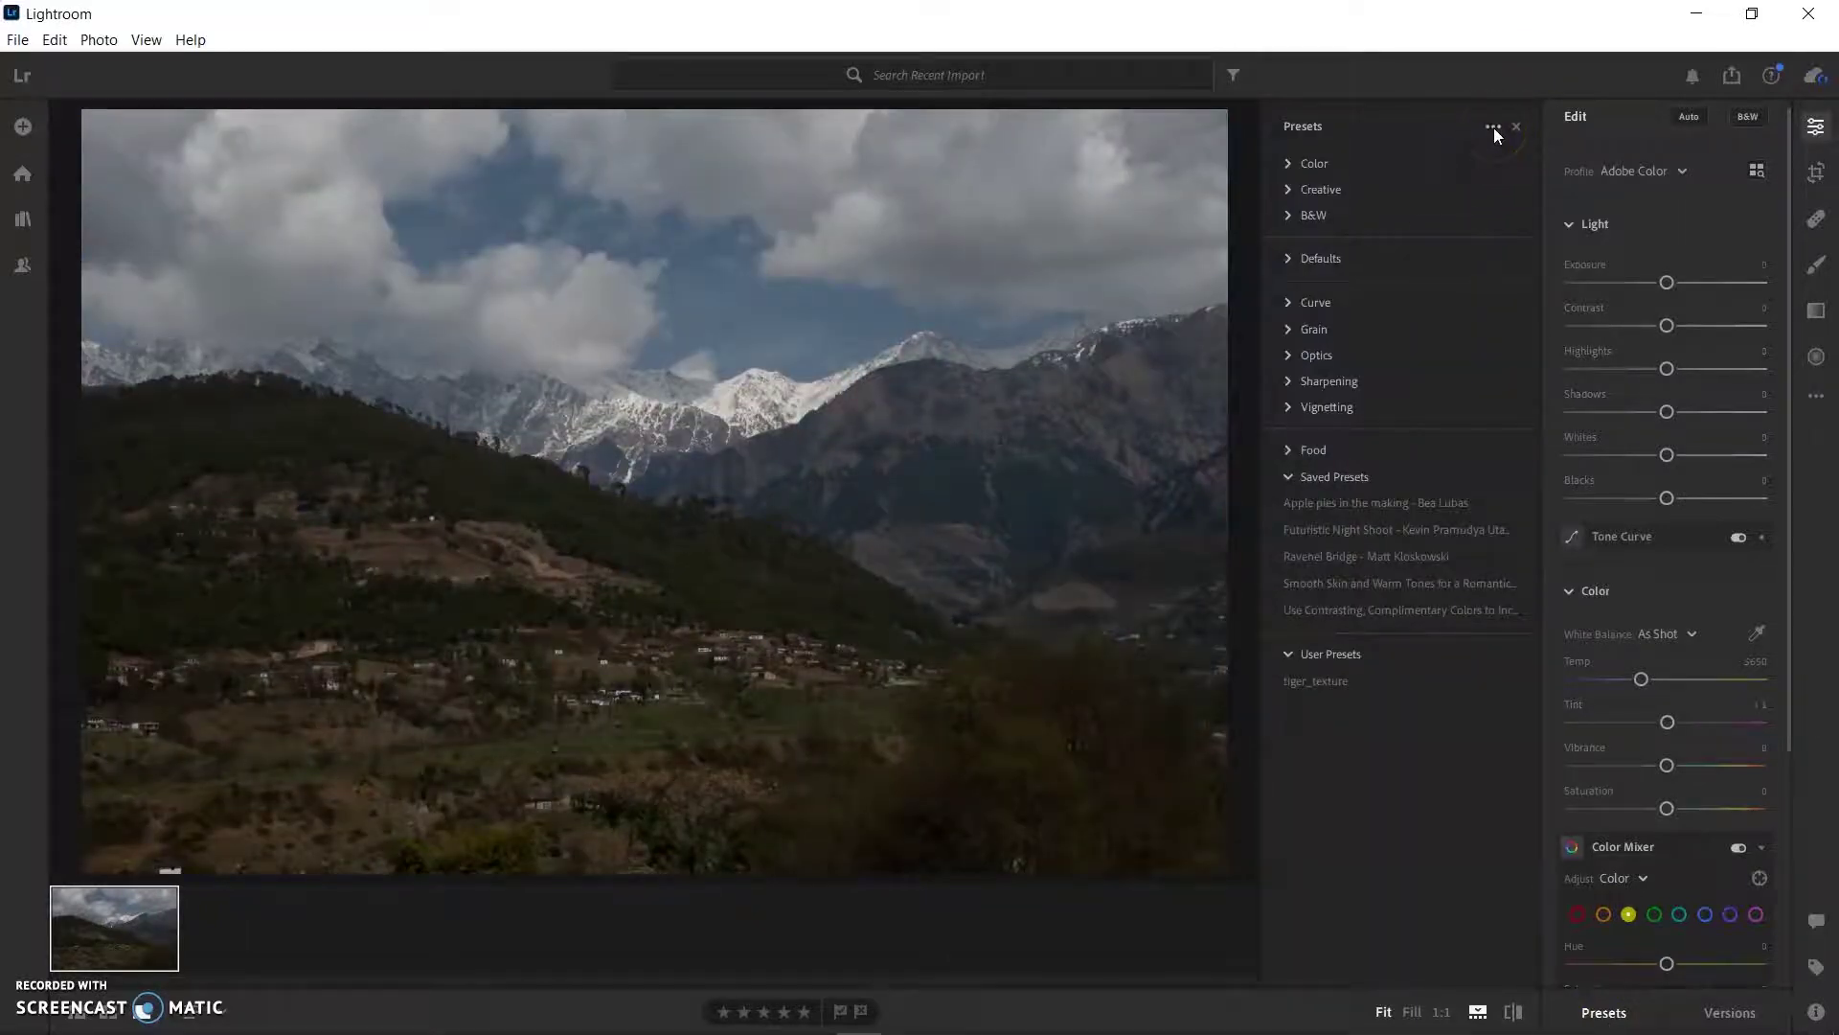
- Import the exported Warm_landscape_Rays preset from its folder on the backup (E:) drive
{"action": "left_click", "coordinate": [1493, 128]}
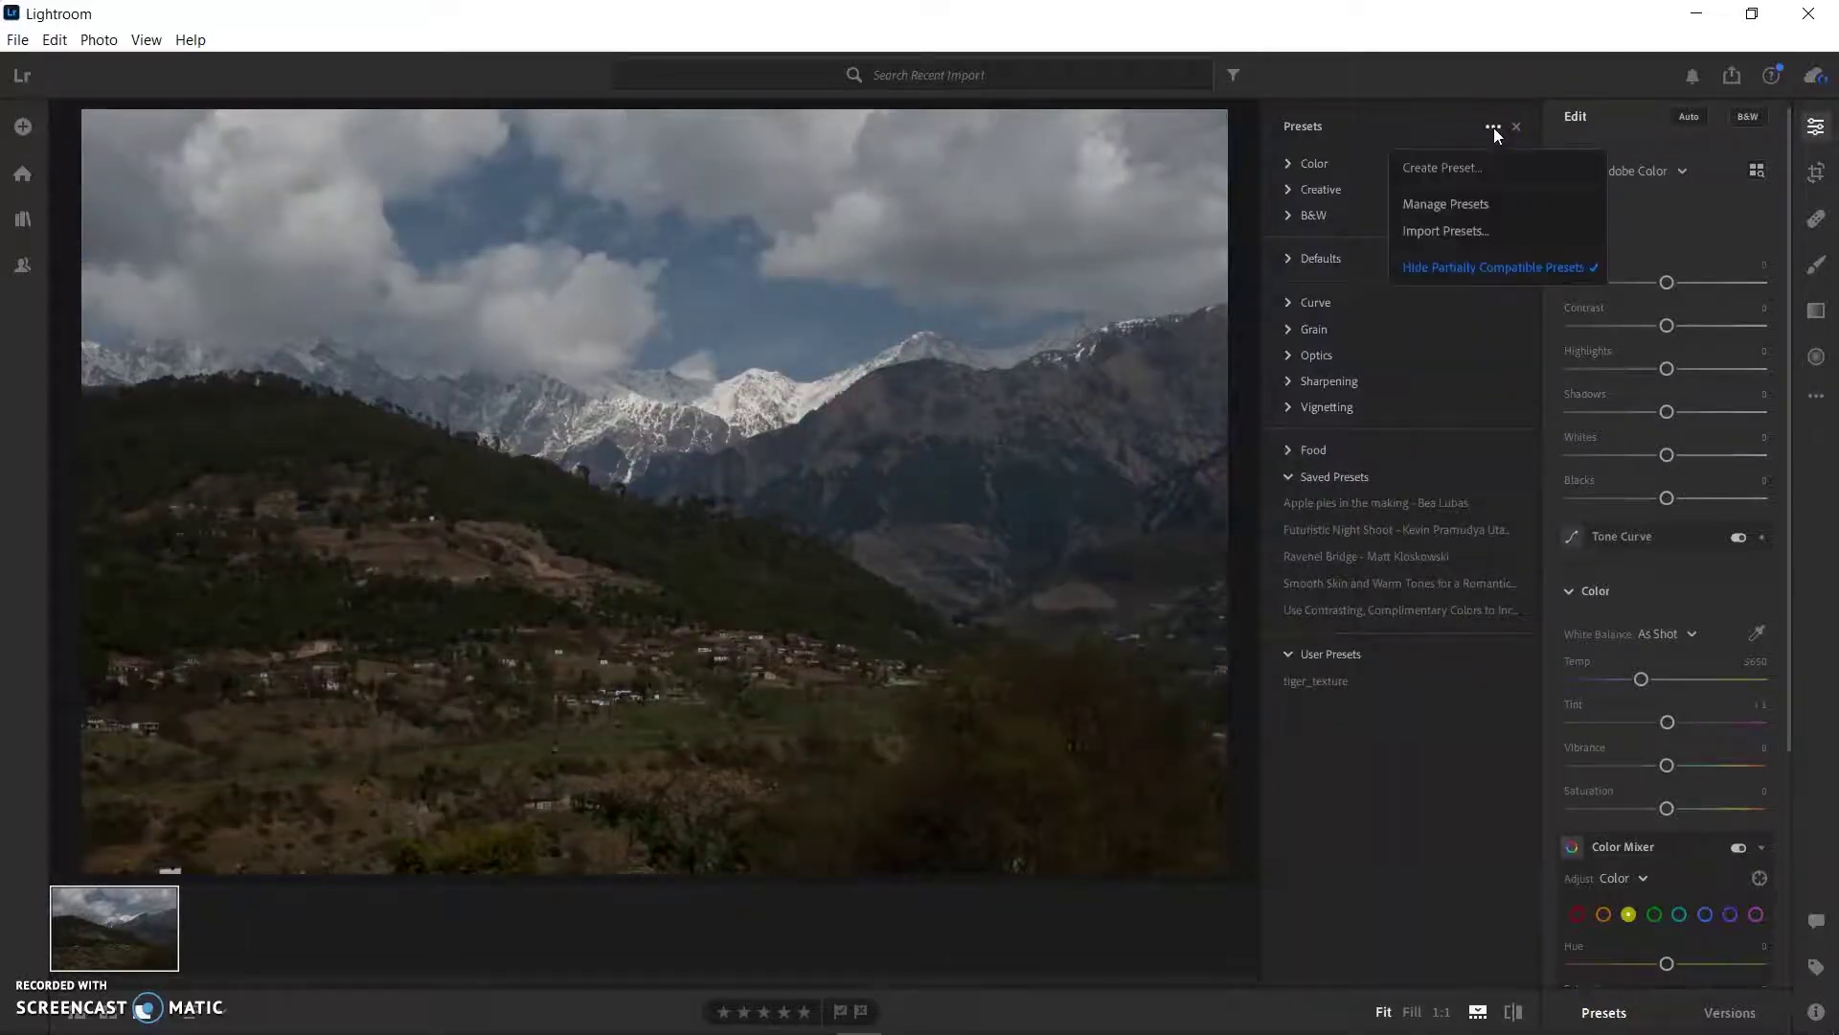
{"action": "left_click", "coordinate": [1473, 236]}
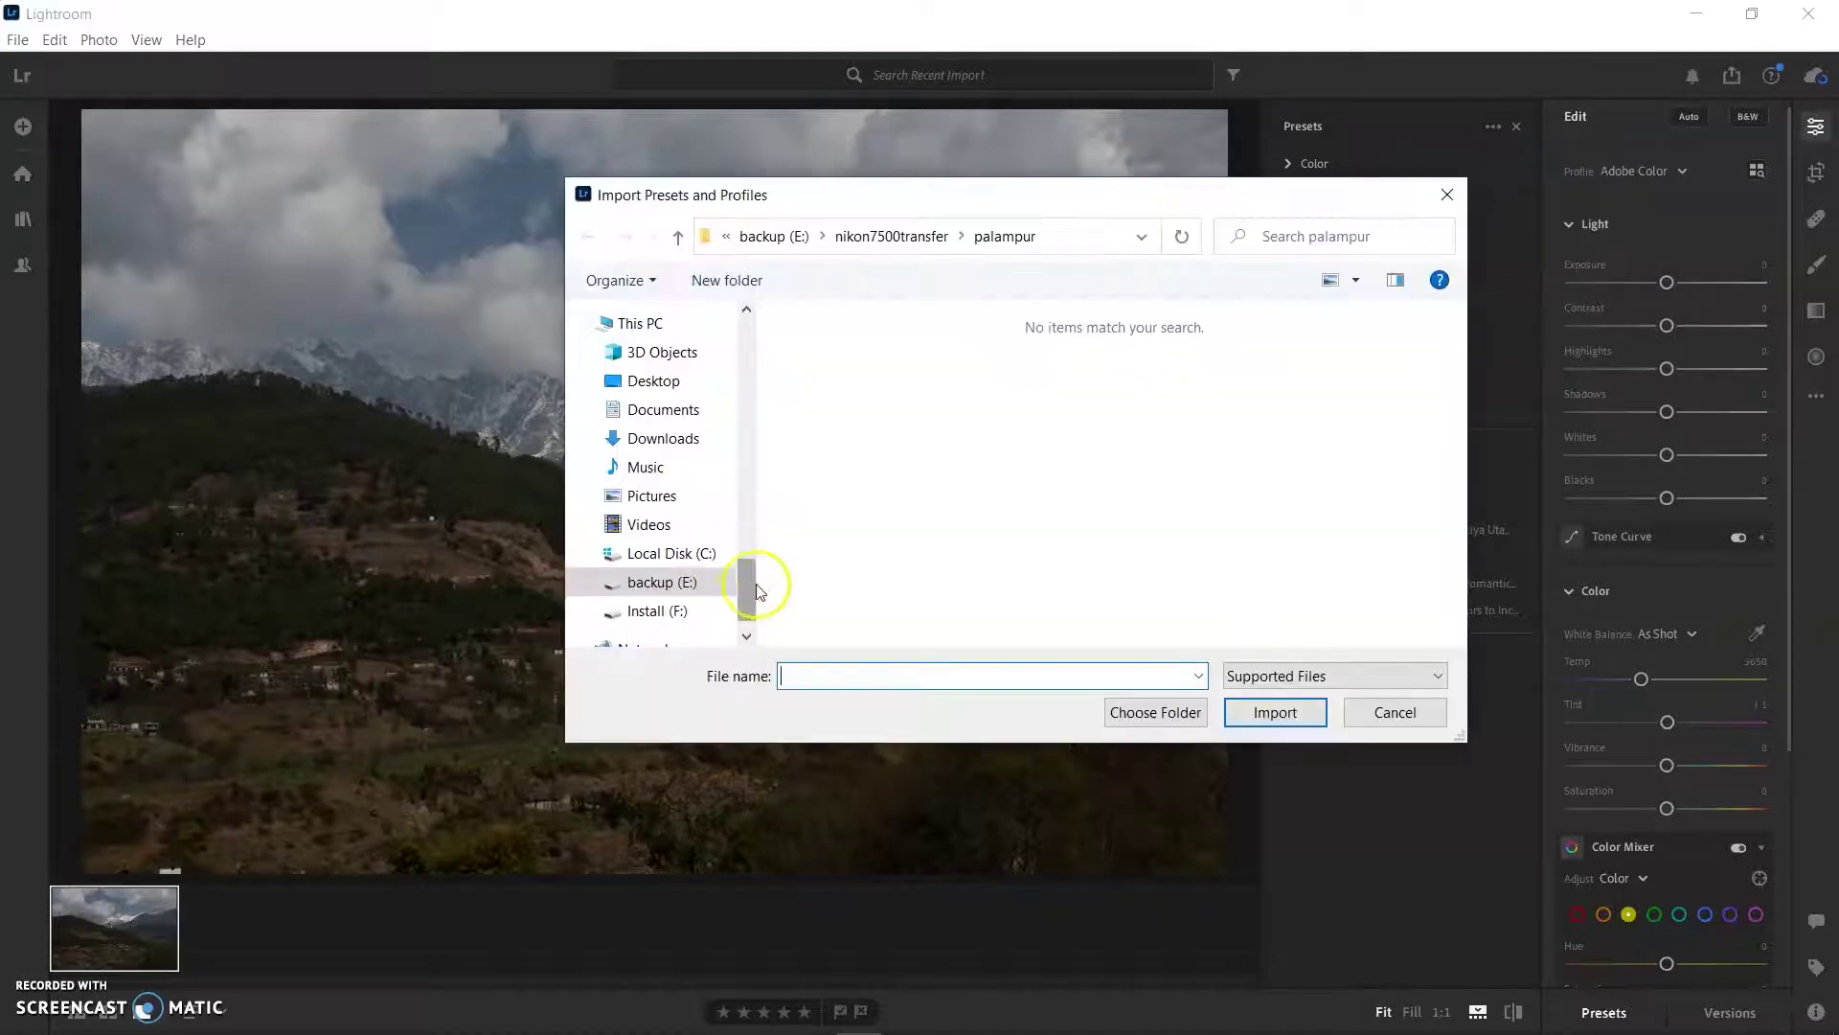
{"action": "left_click_drag", "start_coordinate": [753, 611], "coordinate": [753, 627]}
{"action": "left_click", "coordinate": [661, 573]}
{"action": "double_click", "coordinate": [929, 446]}
{"action": "double_click", "coordinate": [881, 351]}
{"action": "double_click", "coordinate": [905, 355]}
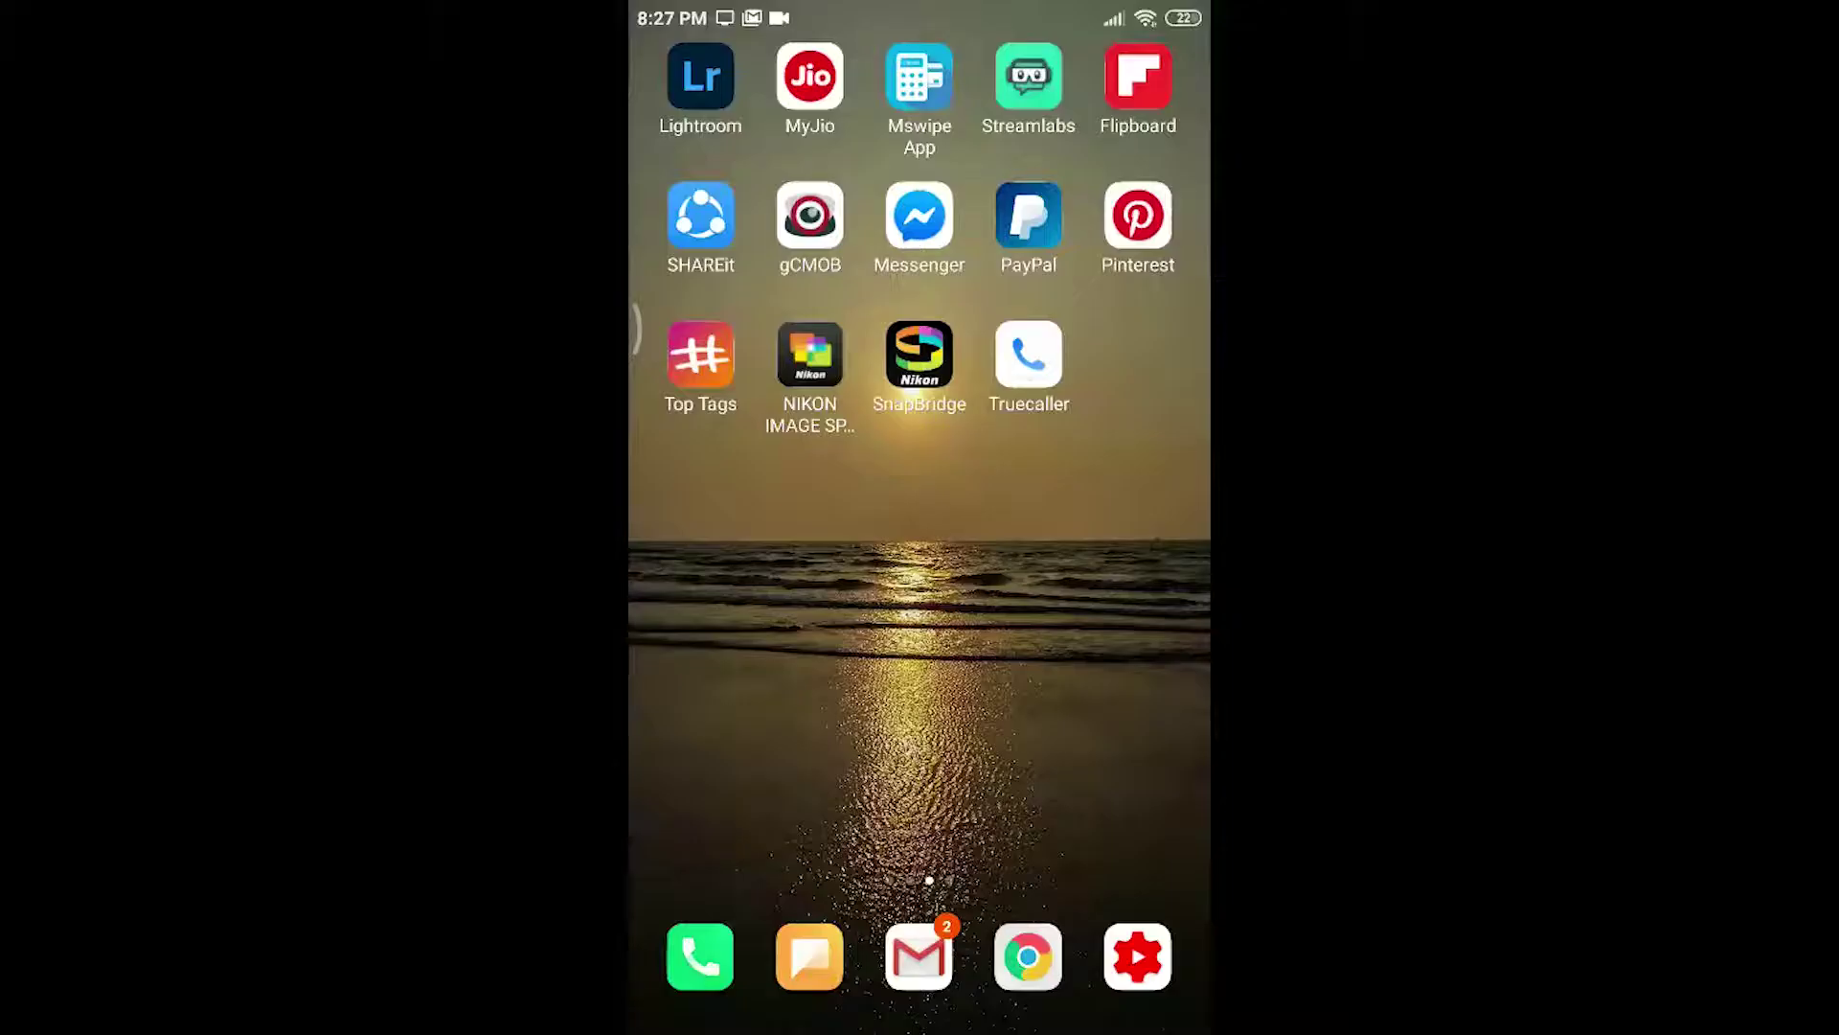
- Switch to Lightroom on the phone and open the dark lake photo in the landscapes album
{"action": "left_click", "coordinate": [700, 76]}
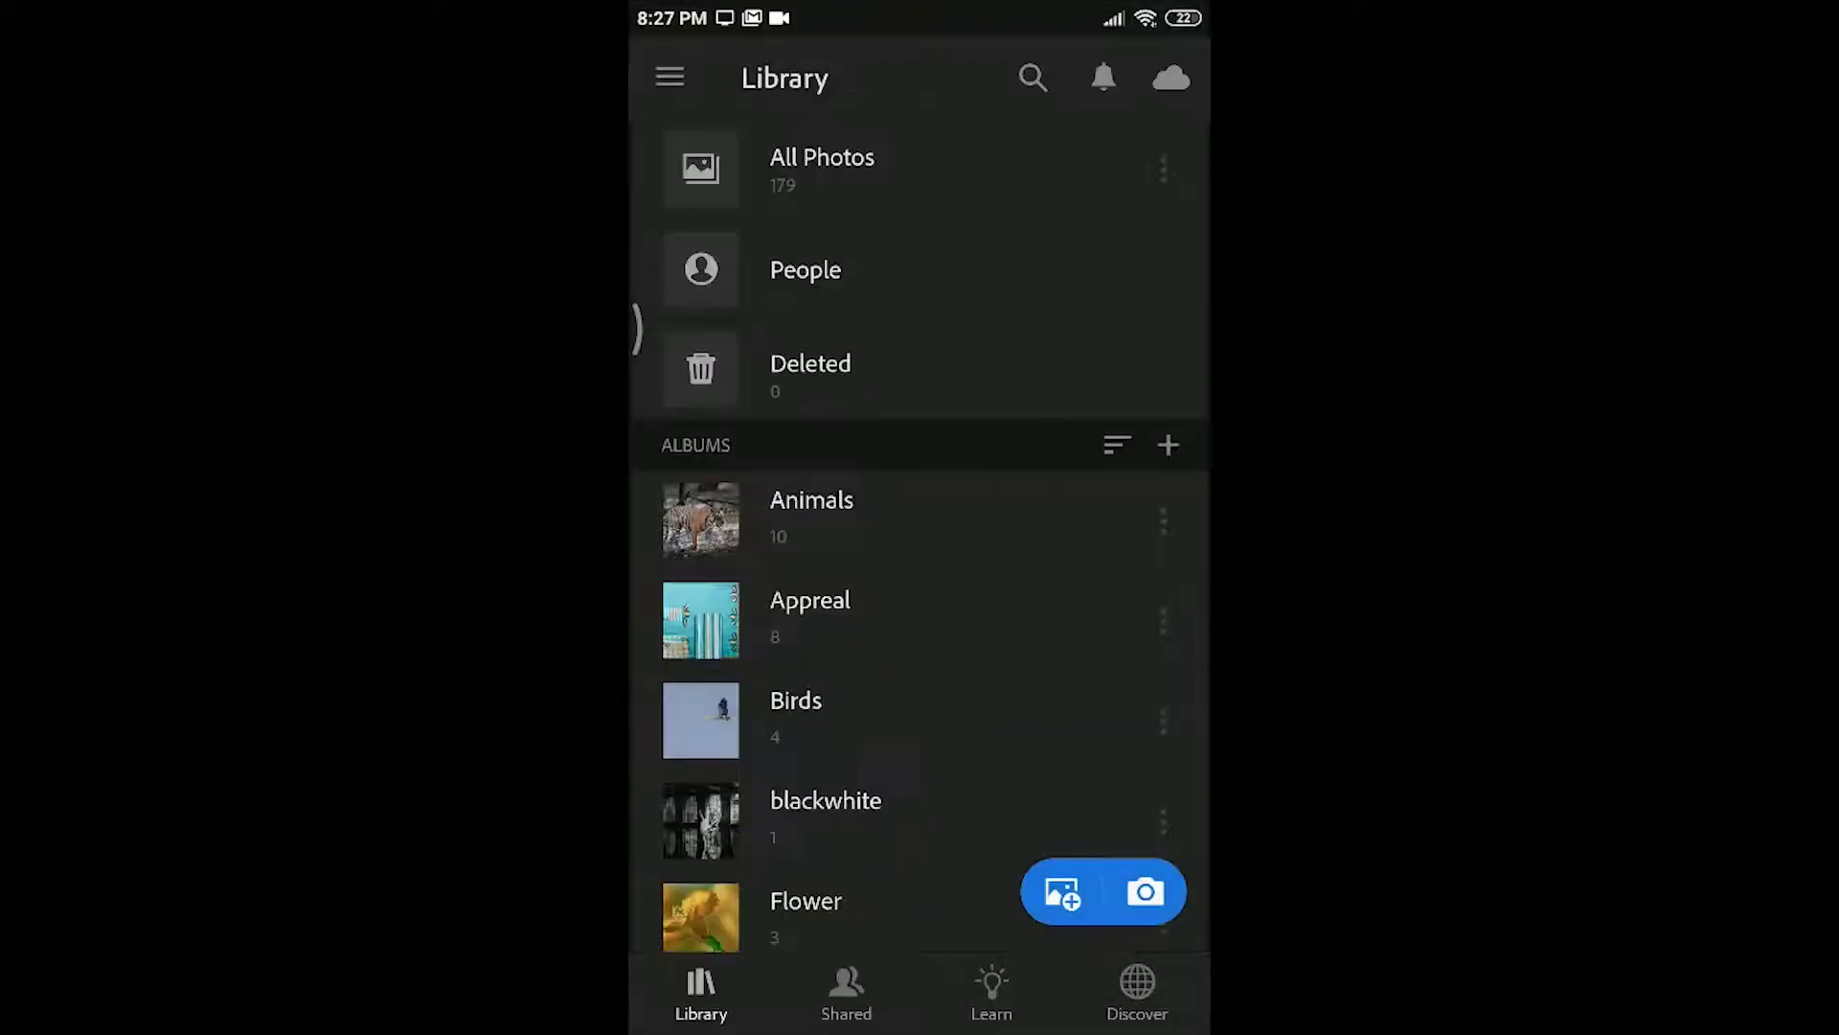
{"action": "scroll", "coordinate": [919, 575], "scroll_direction": "down", "scroll_amount": 7}
{"action": "scroll", "coordinate": [920, 479], "scroll_direction": "down", "scroll_amount": 2}
{"action": "left_click", "coordinate": [958, 552]}
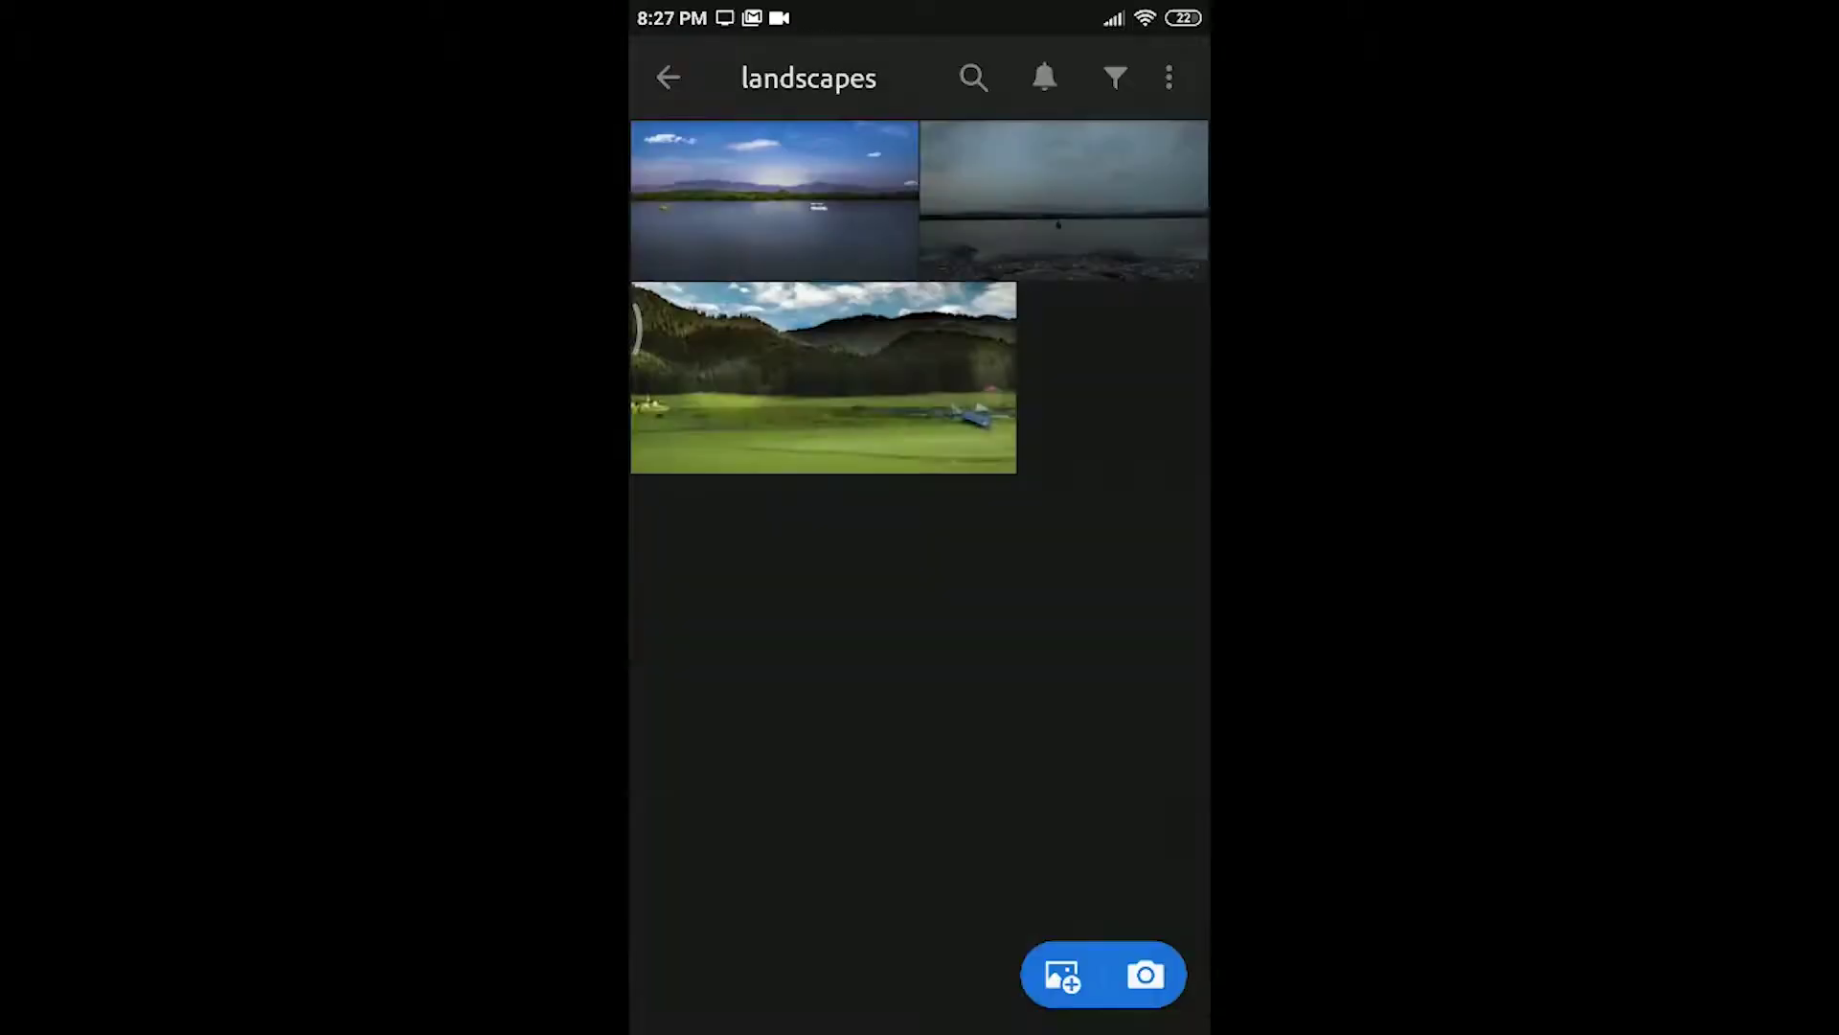
{"action": "left_click", "coordinate": [1063, 201]}
- Apply the Warm_landscape_Rays preset from the Lenspassions_landscape group to the lake photo, accepting its partial compatibility
{"action": "scroll", "coordinate": [919, 995], "scroll_direction": "right", "scroll_amount": 5}
{"action": "left_click", "coordinate": [935, 994]}
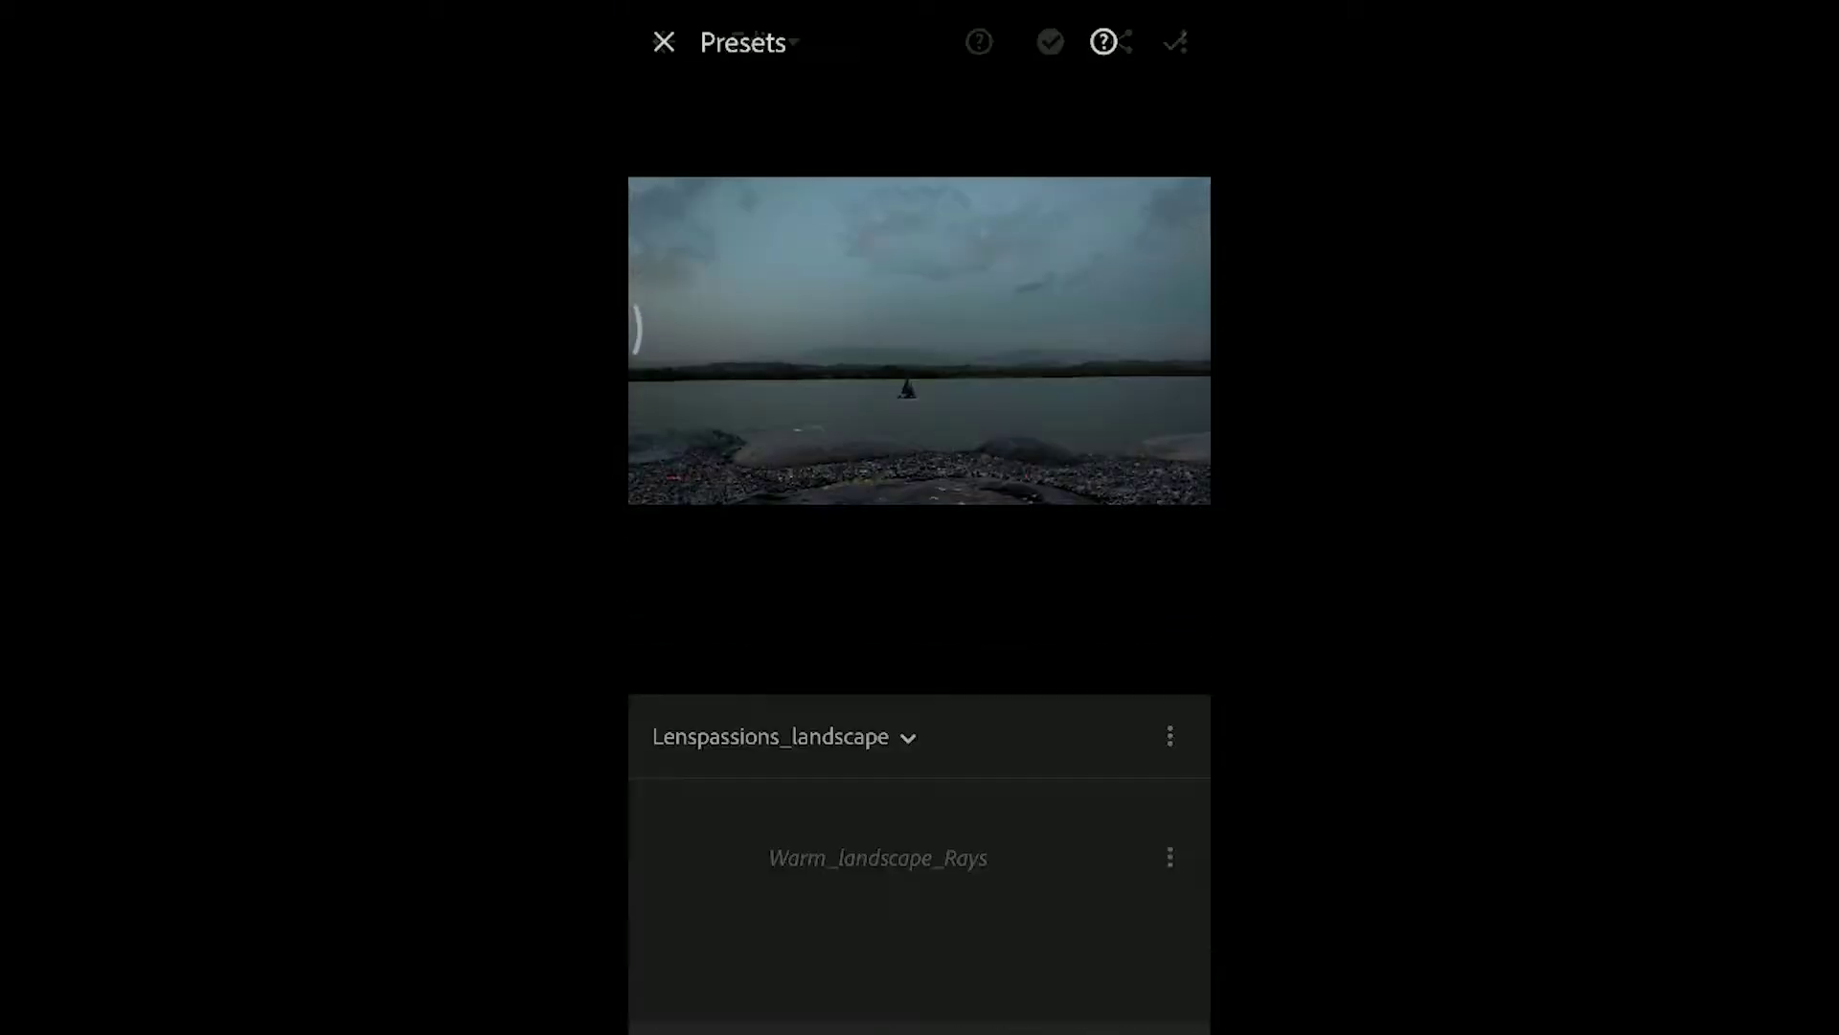
{"action": "left_click", "coordinate": [785, 680]}
{"action": "left_click", "coordinate": [779, 837]}
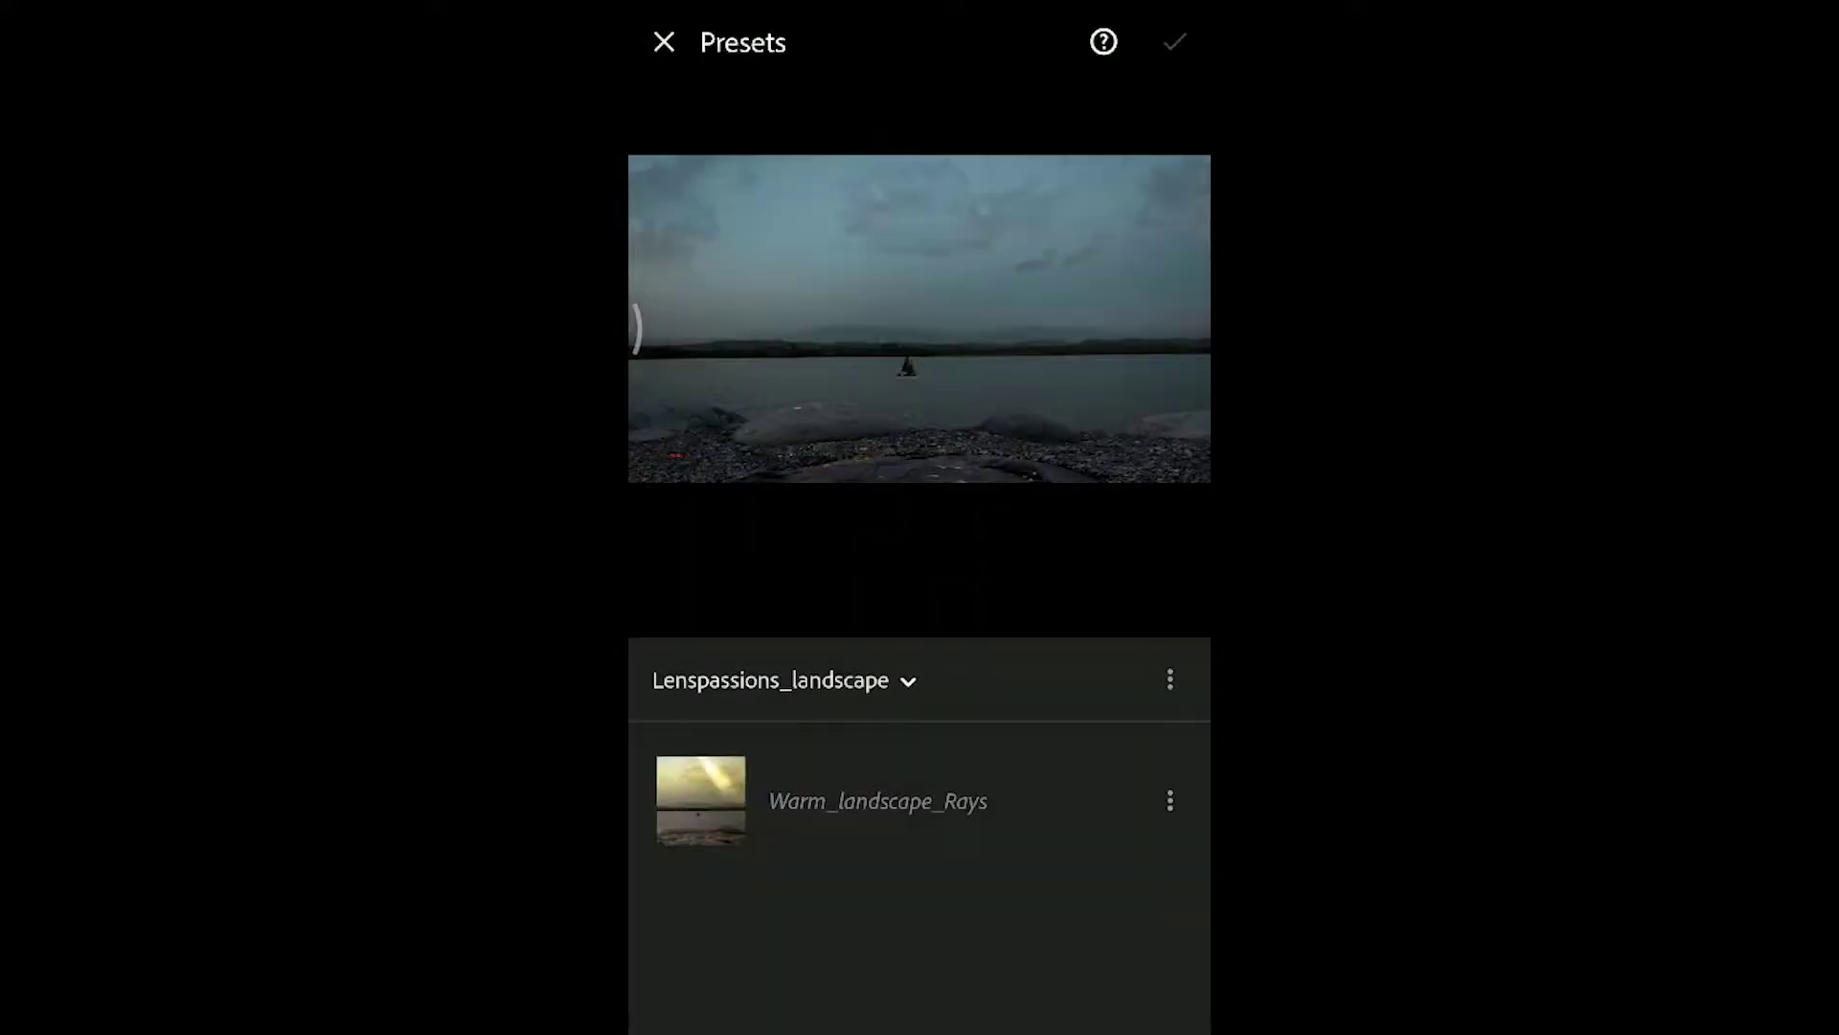
{"action": "left_click", "coordinate": [878, 800]}
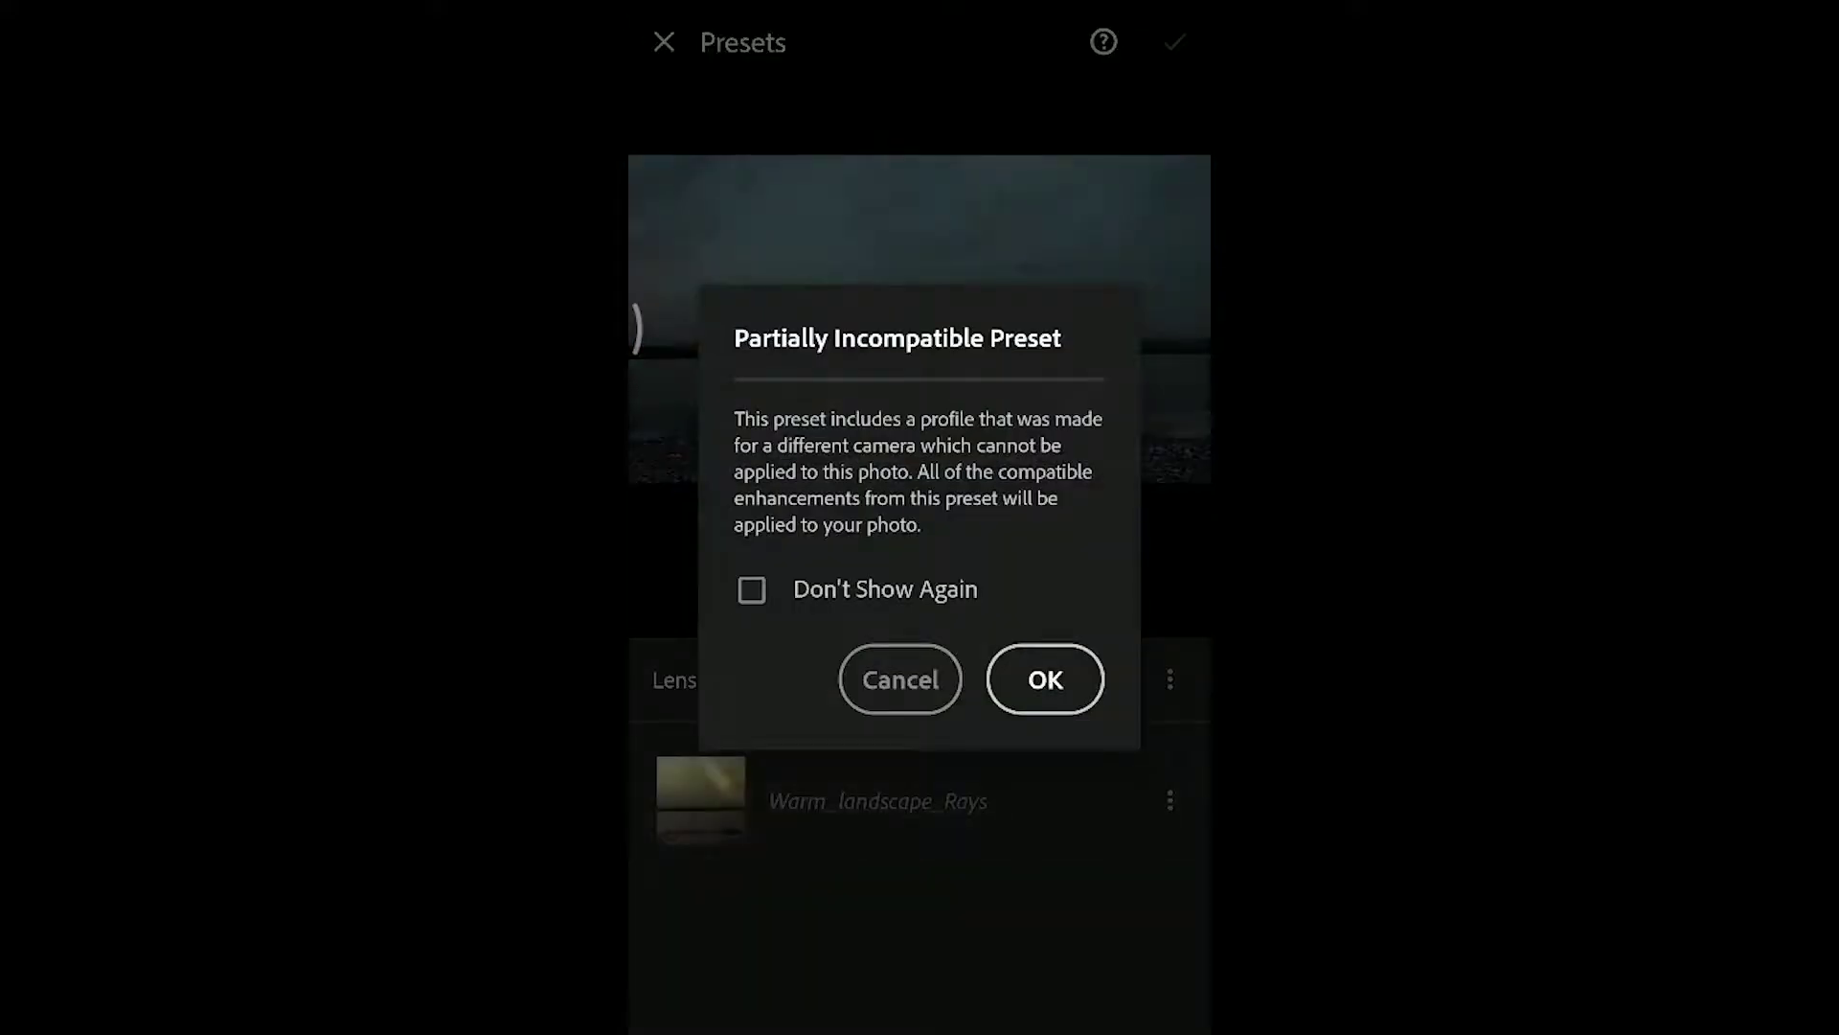
{"action": "left_click", "coordinate": [1045, 680]}
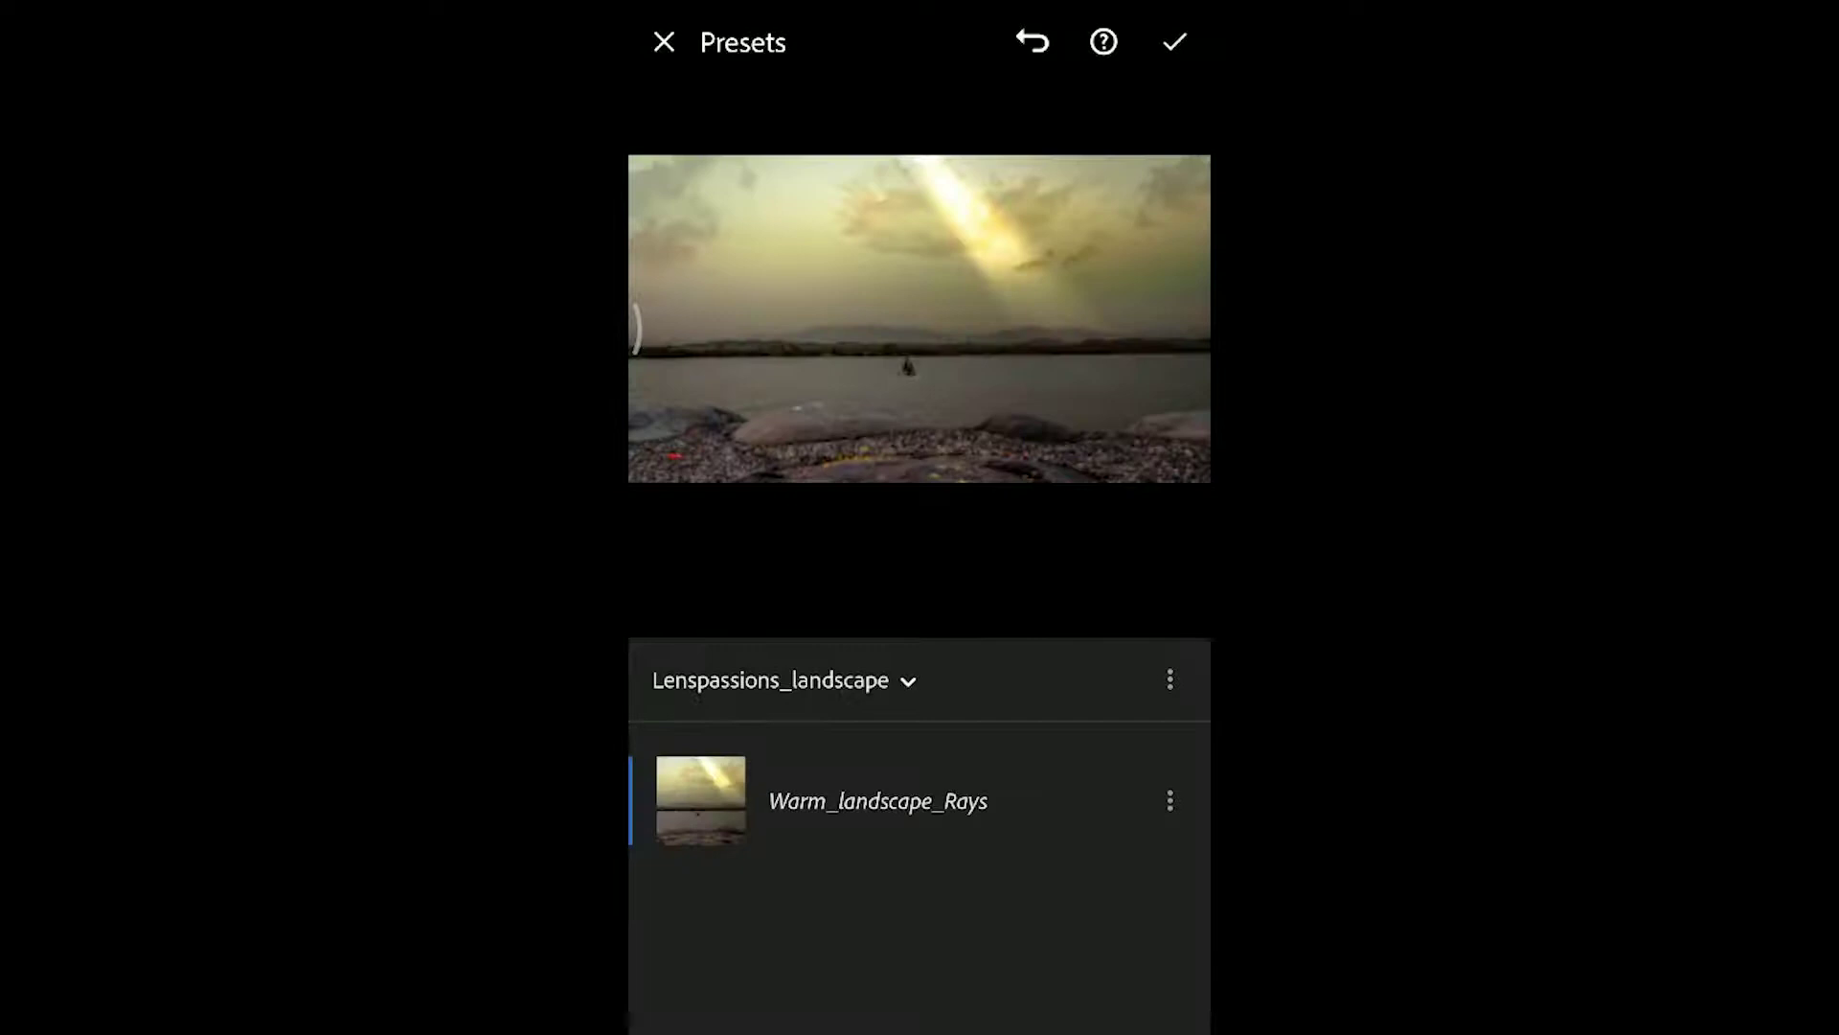